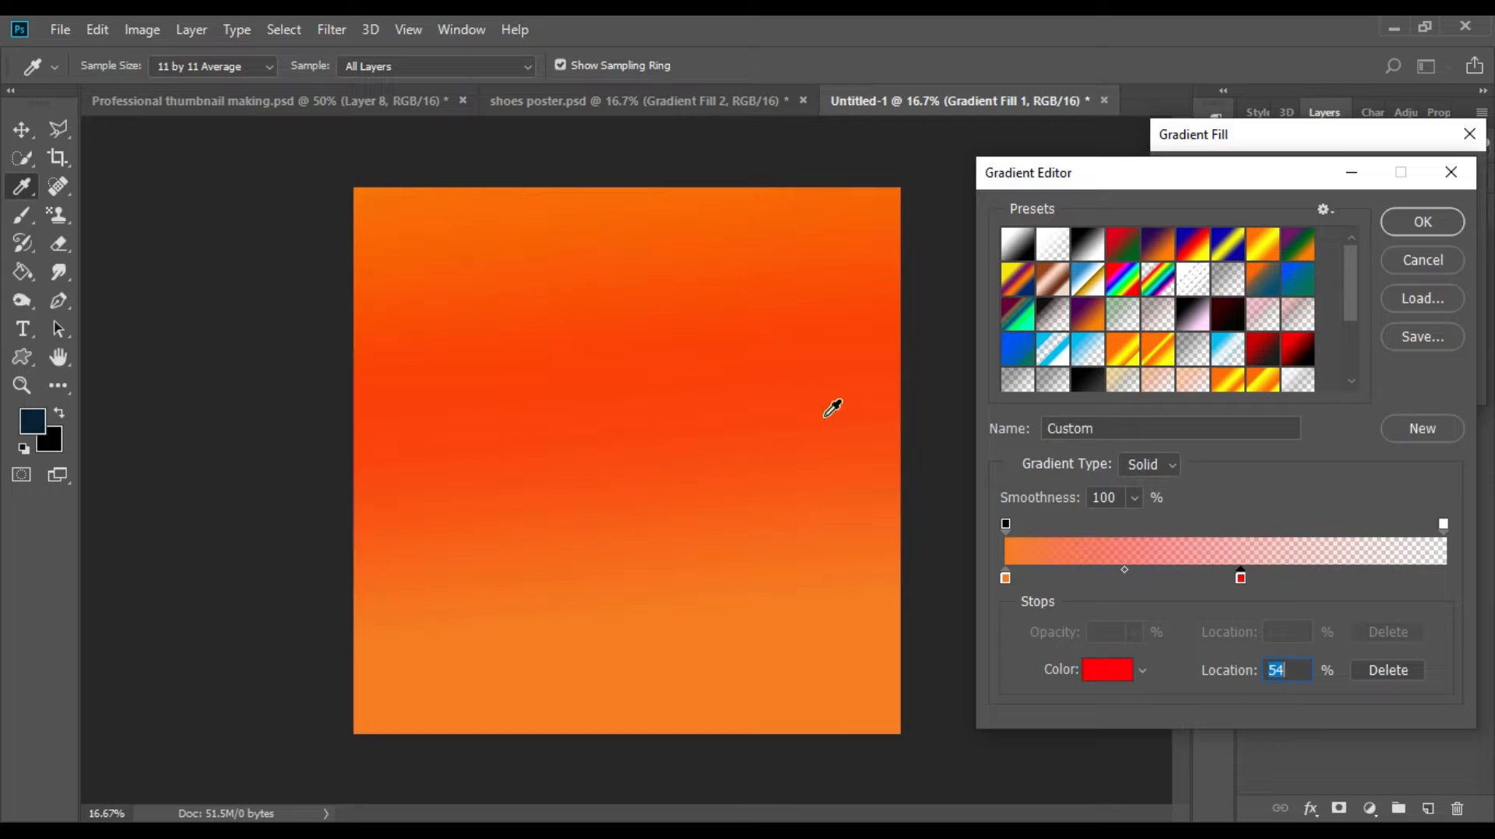
Step: Accept the edited gradient, shift its red band slightly down the canvas and apply the gradient fill
click(1397, 224)
drag(767, 427, 760, 459)
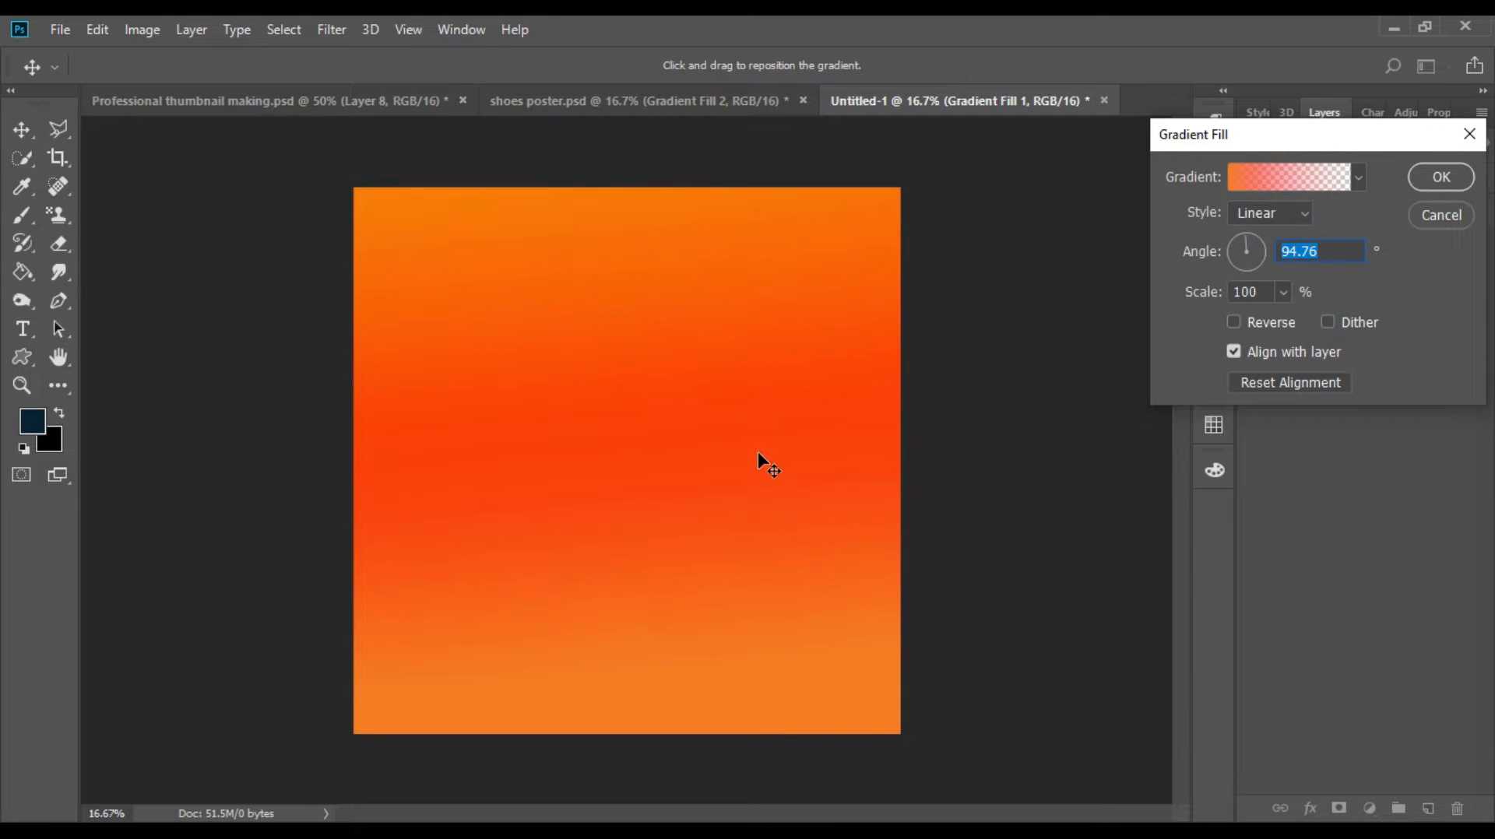
click(1441, 177)
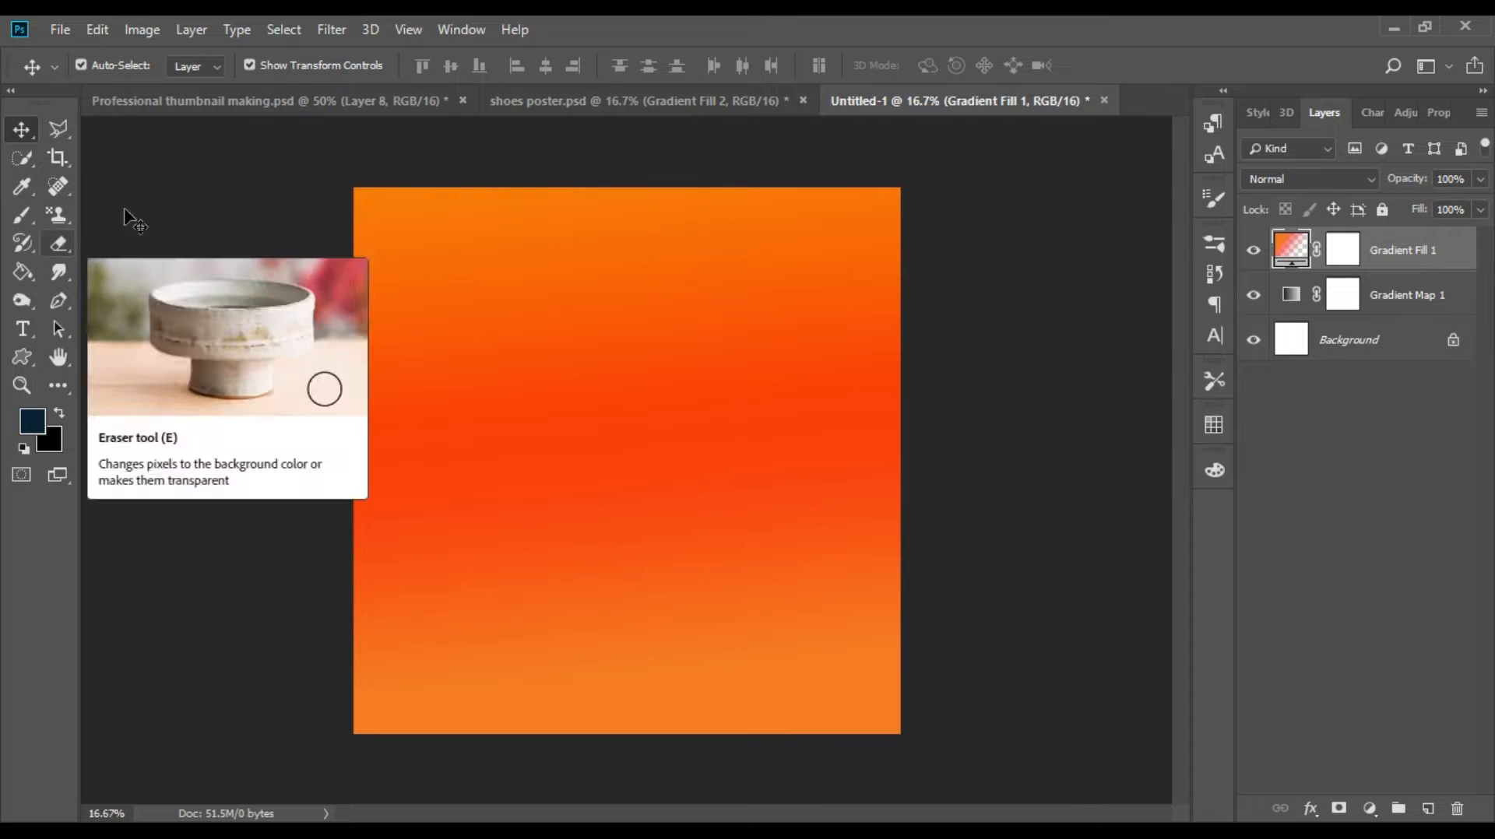
Step: Open the shoe image pngwing.com (9).png from the Free Stock Images folder
click(60, 29)
click(67, 81)
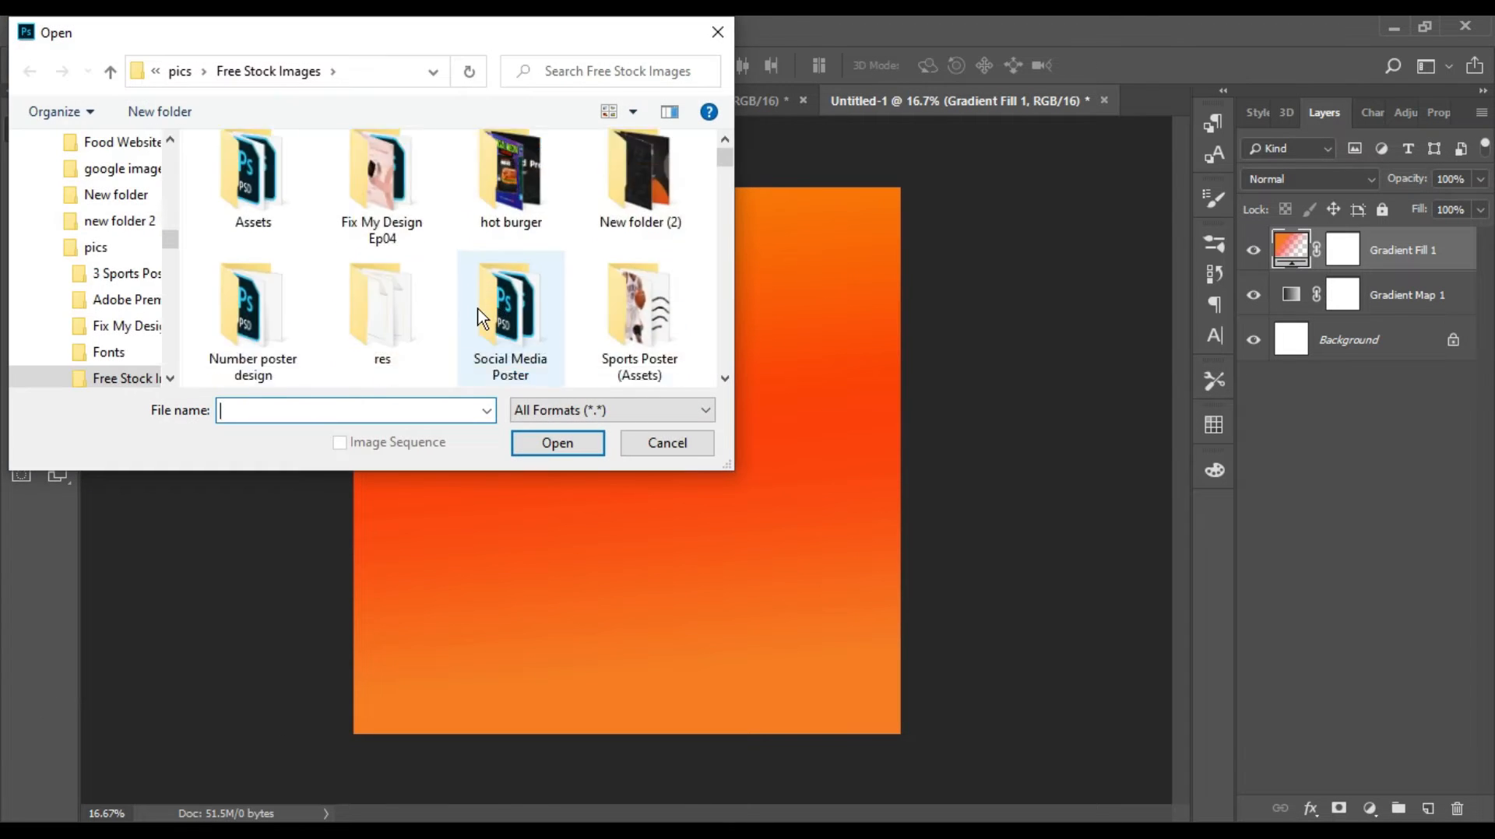
scroll(506, 311, down, 10)
scroll(465, 350, down, 10)
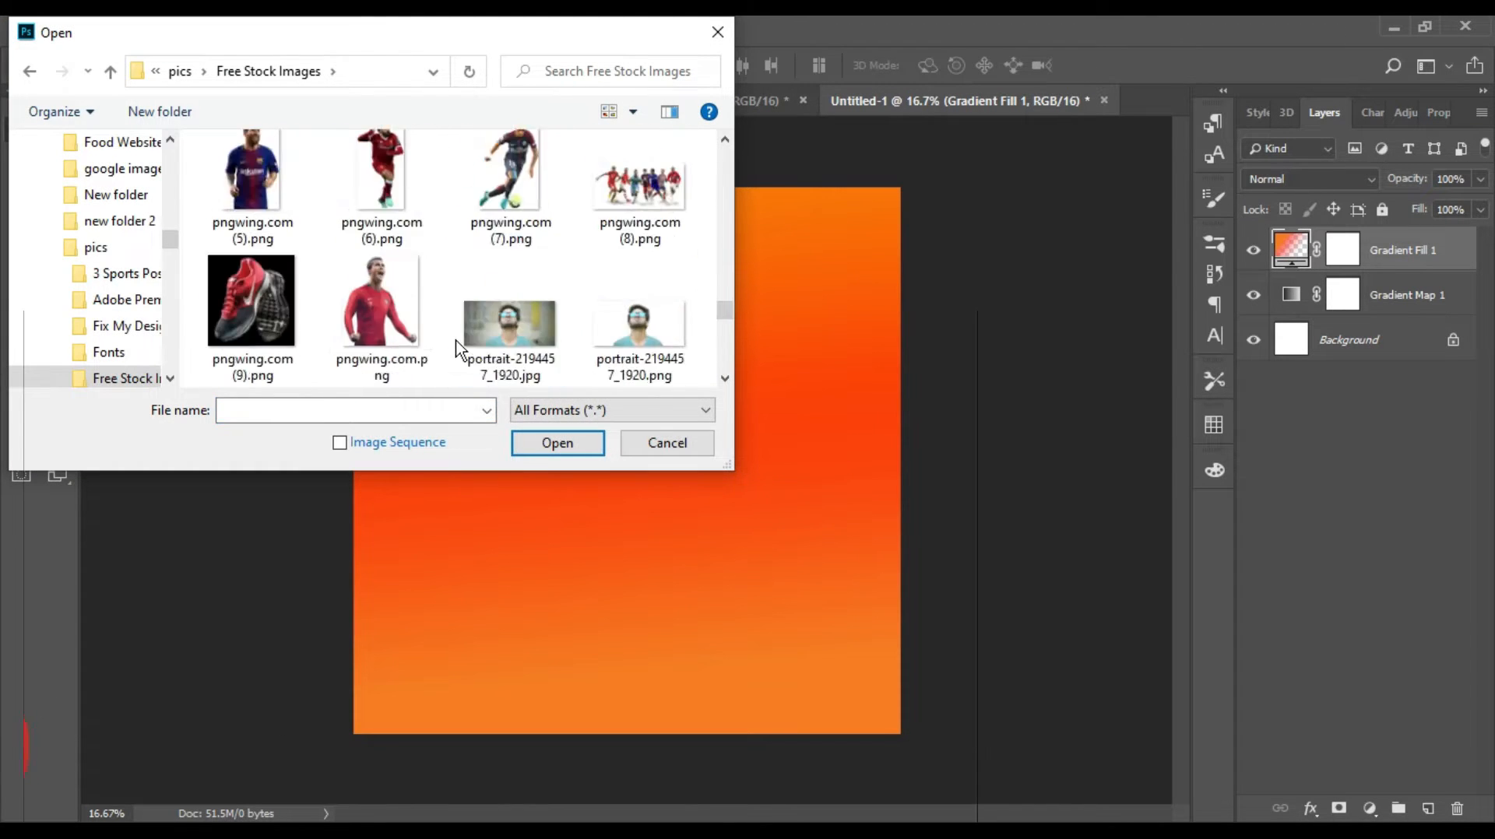
click(267, 247)
click(580, 446)
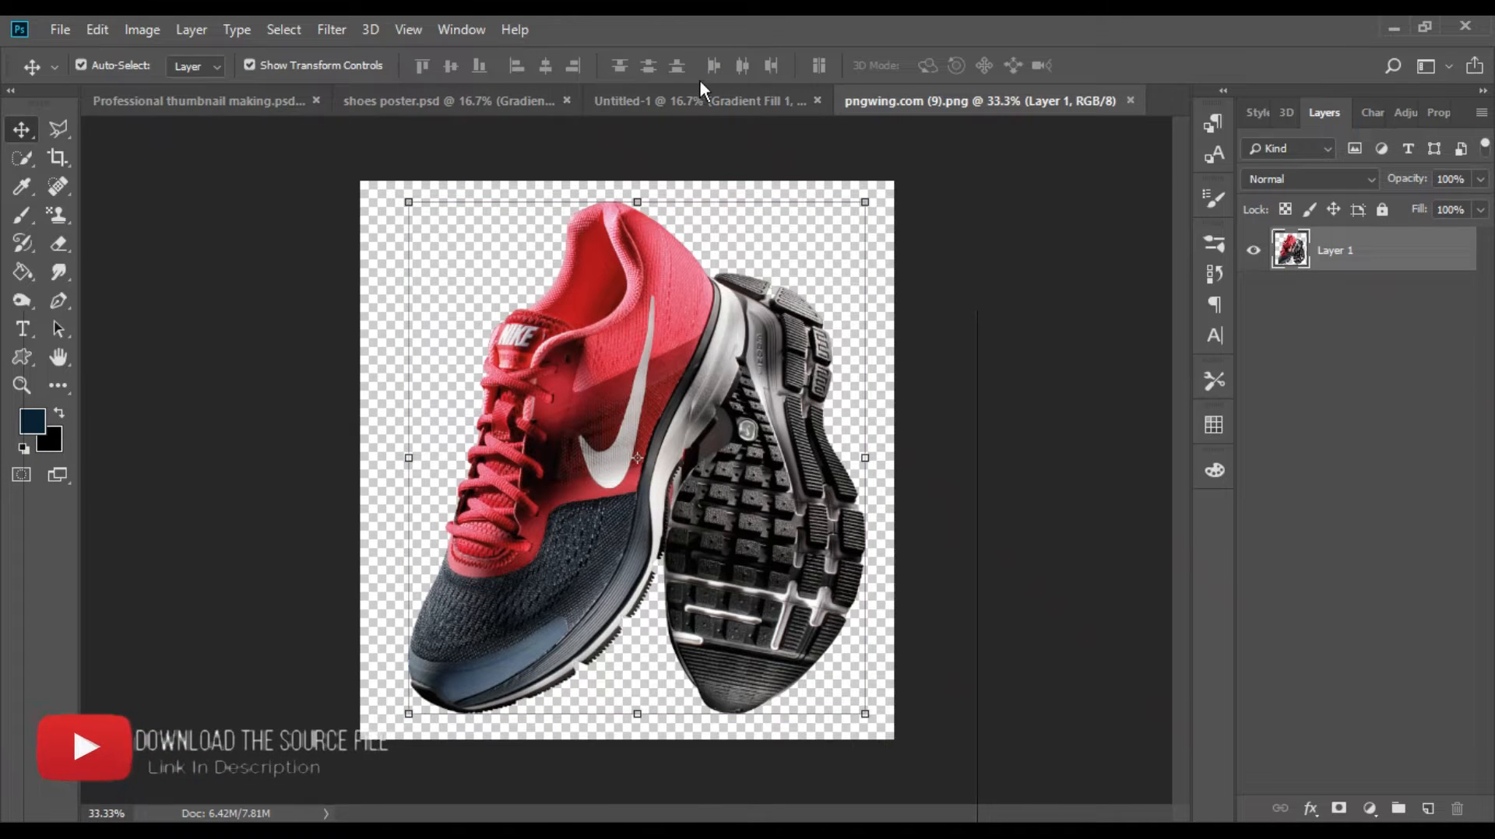
Step: Paste the shoe image into the Untitled-1 document, enlarge it to about 110% and place it at the canvas centre
click(670, 107)
key(ctrl+v)
key(ctrl+t)
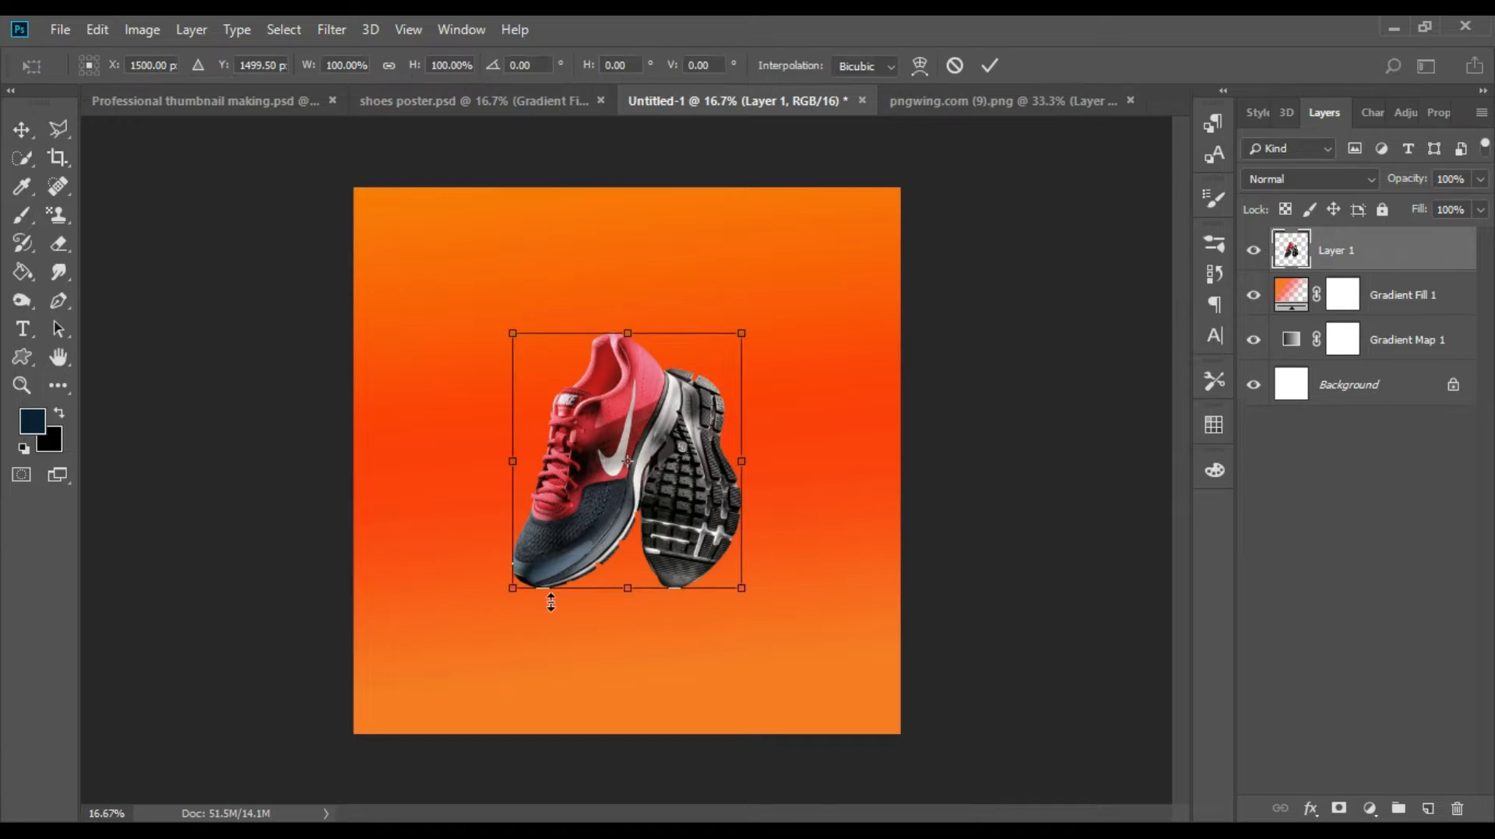
key(Return)
drag(548, 591, 493, 598)
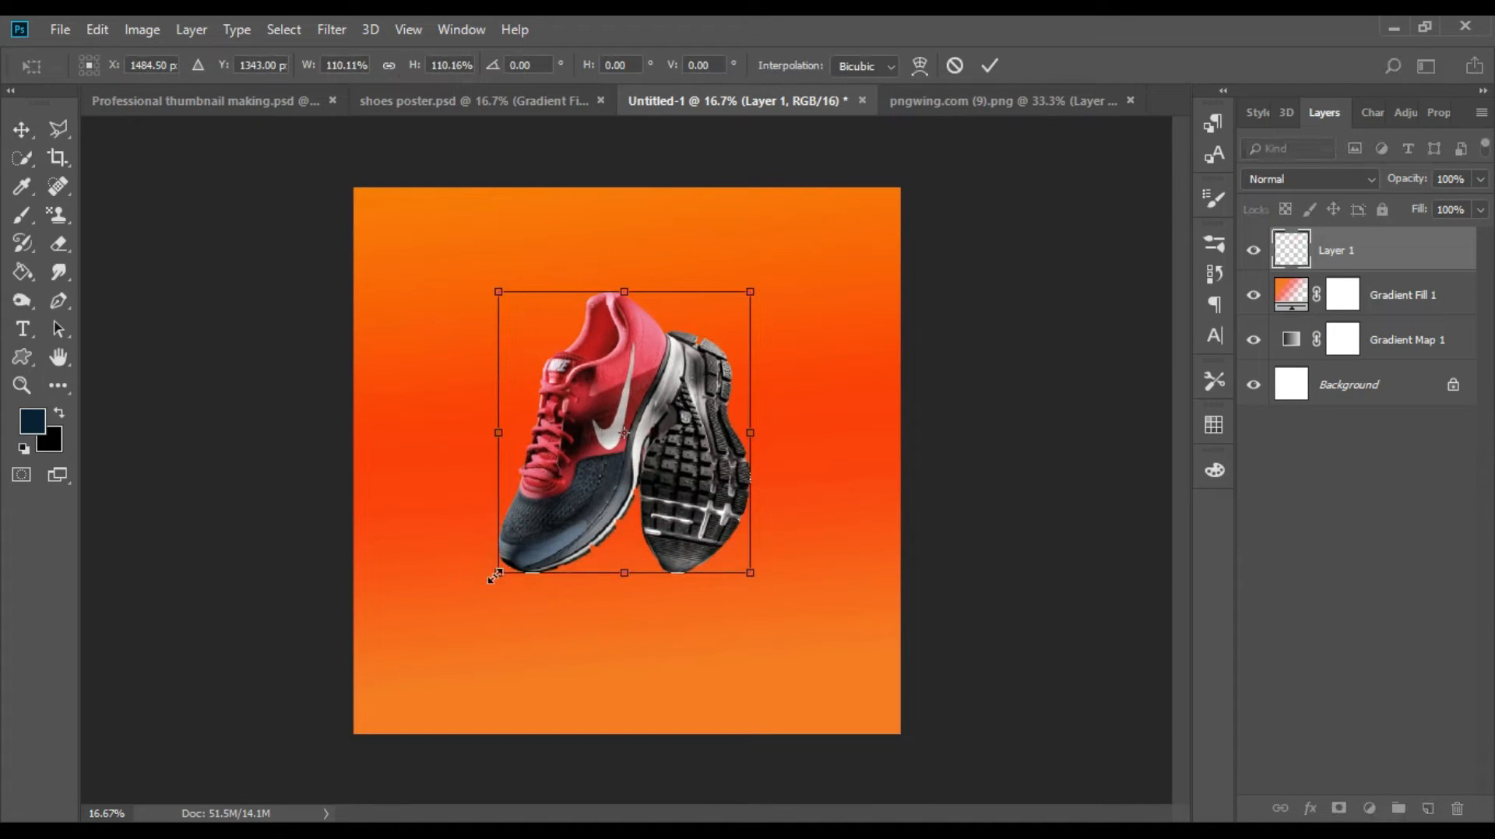
drag(559, 505, 566, 528)
key(Return)
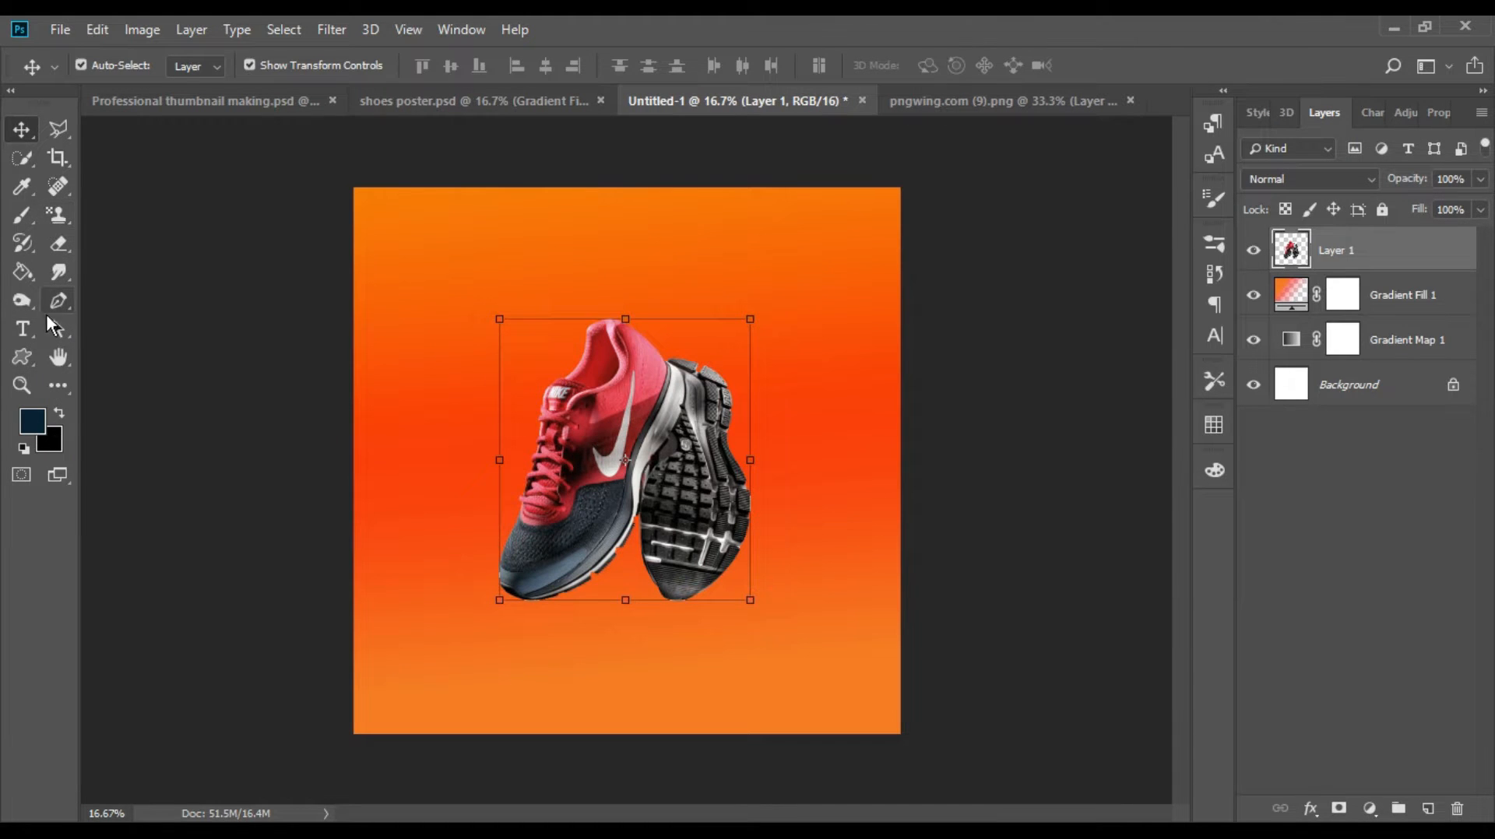
right_click(27, 357)
click(61, 379)
drag(466, 619, 670, 658)
drag(707, 653, 686, 648)
click(649, 625)
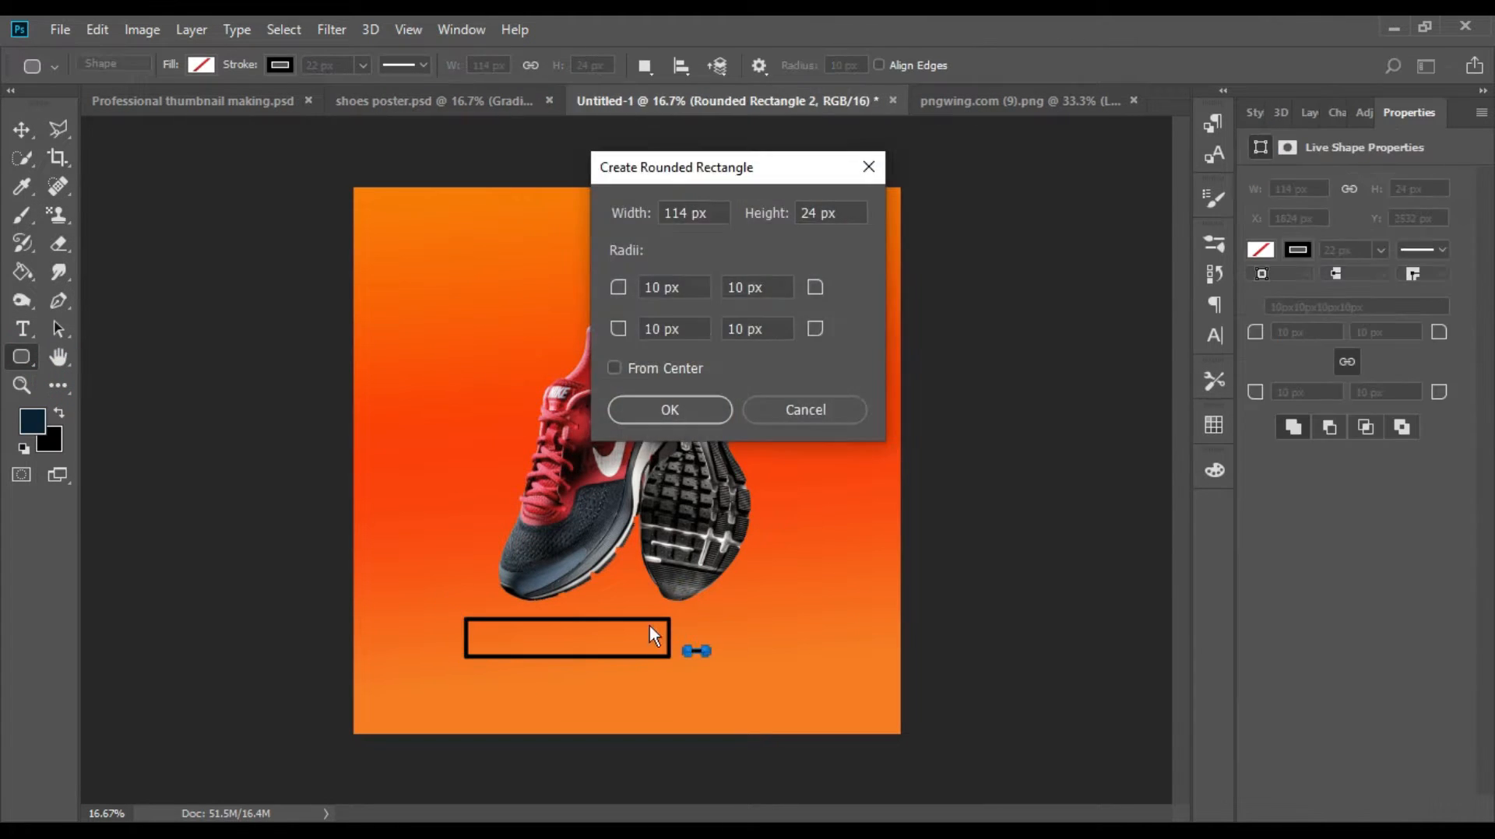
key(Escape)
key(ctrl+alt+z)
key(ctrl+alt+z)
right_click(27, 357)
click(74, 357)
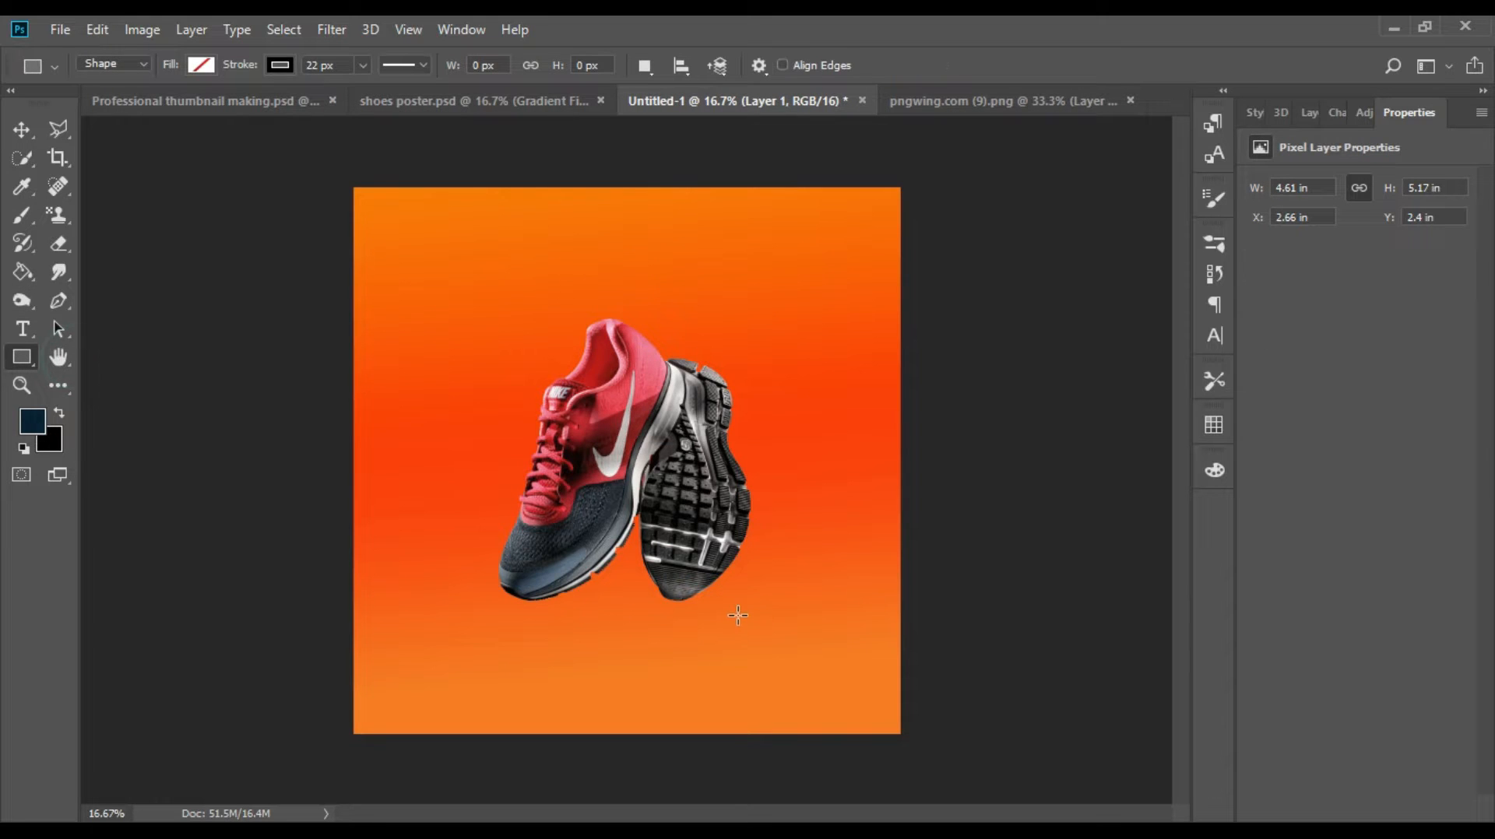
Step: Draw a flat ellipse about 1314 by 132 px beneath the shoes, with no stroke and a black fill
right_click(30, 360)
click(80, 399)
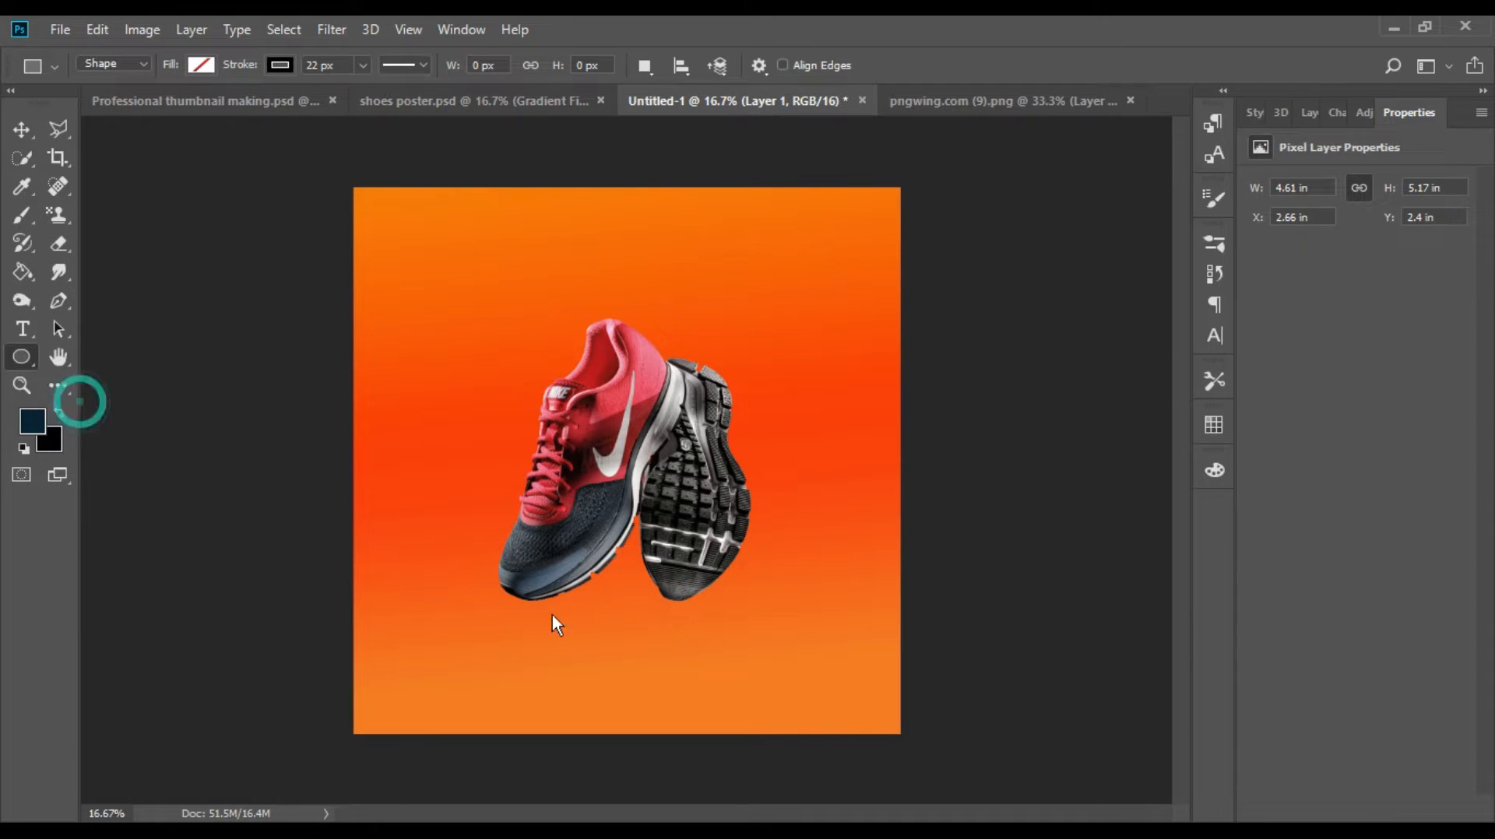
mouse_move(735, 615)
mouse_down()
mouse_move(645, 656)
mouse_move(417, 661)
mouse_move(445, 640)
mouse_move(497, 638)
mouse_up()
click(281, 66)
click(185, 108)
click(196, 68)
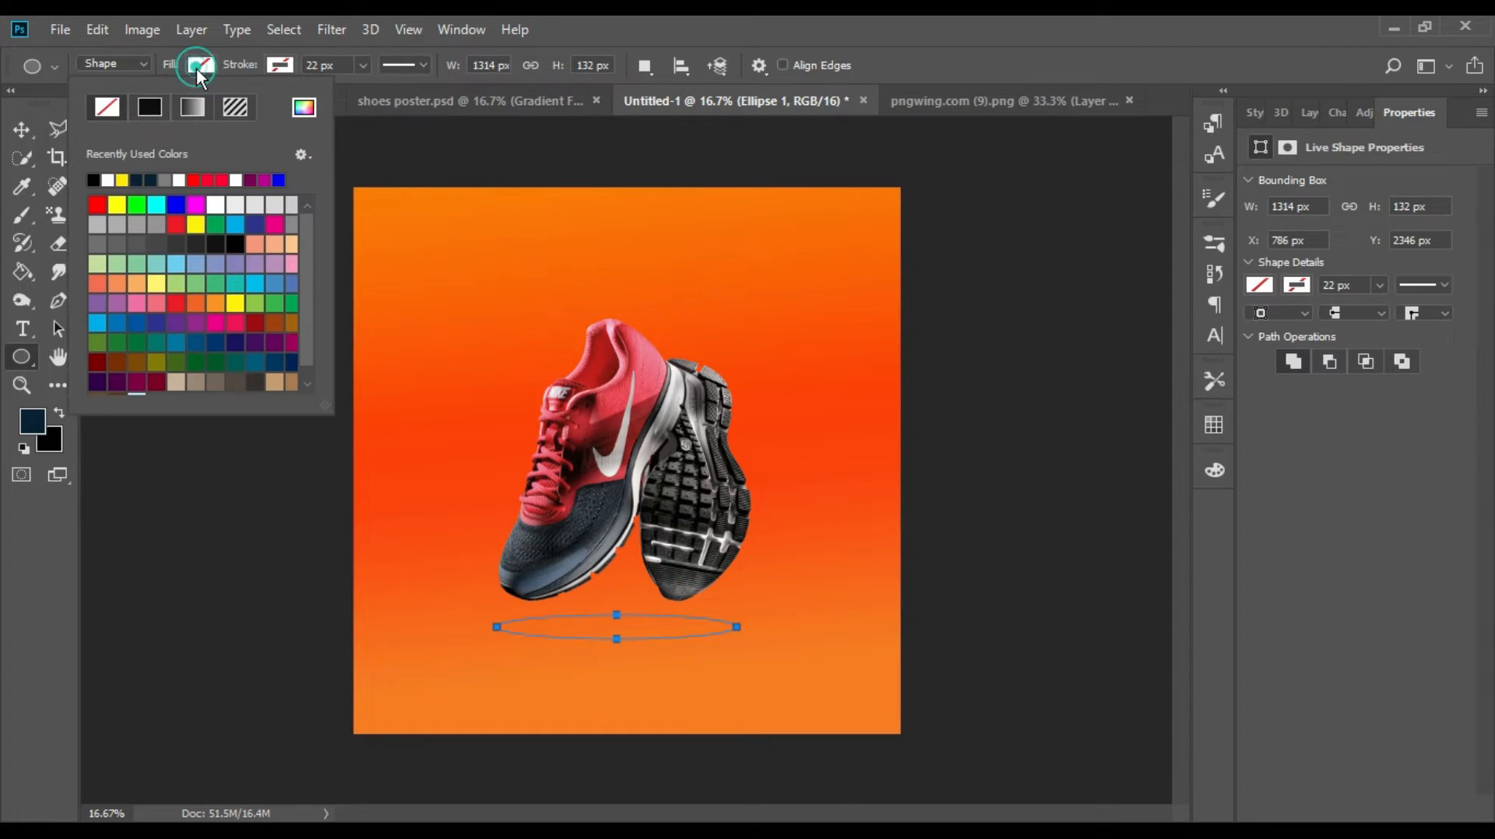
click(94, 182)
Step: Move the black ellipse up against the soles and place its layer beneath the shoe layer
key(v)
click(1309, 112)
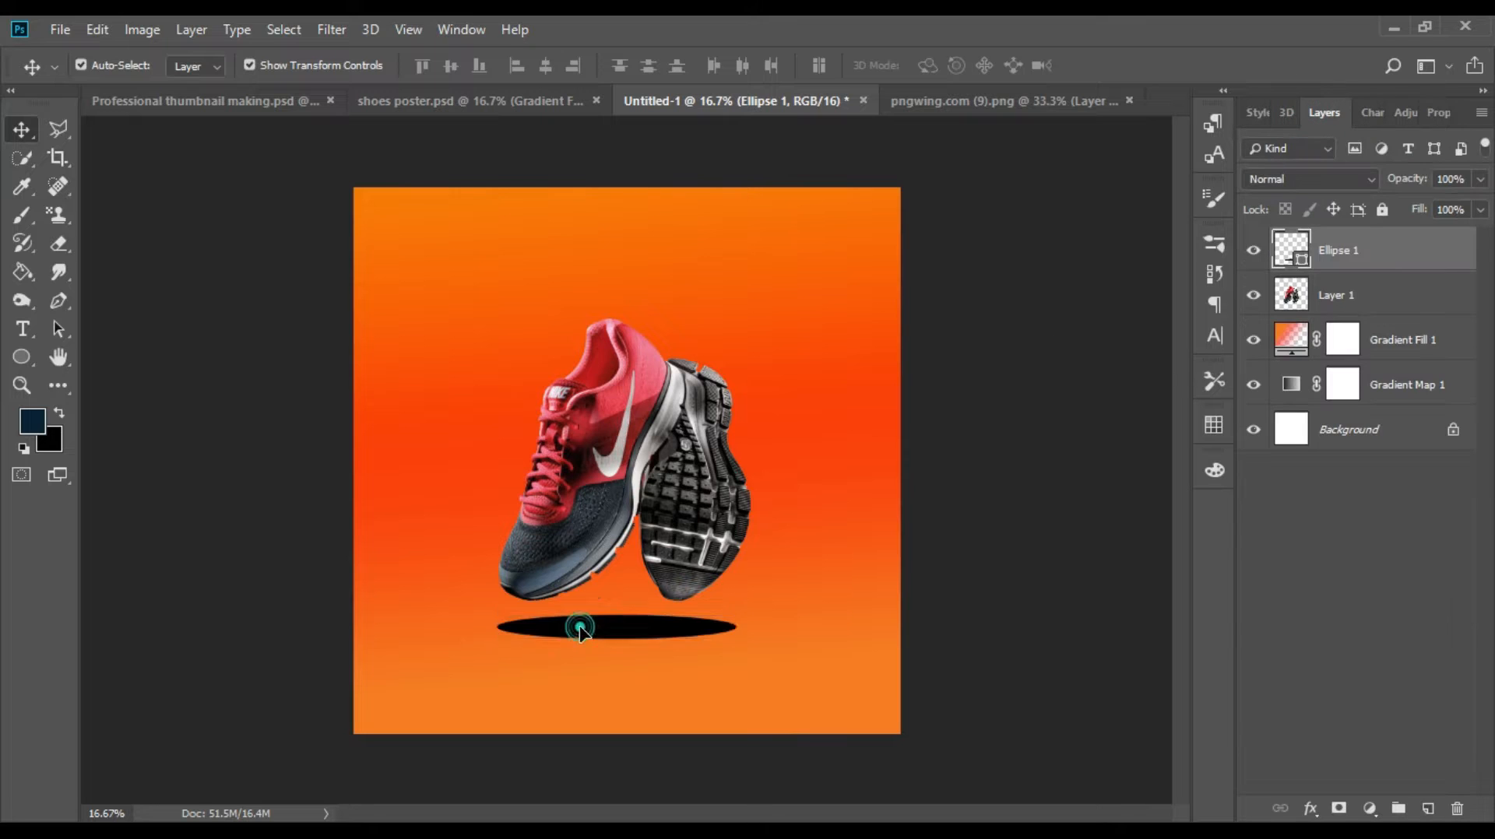
drag(580, 629, 585, 605)
drag(1370, 257, 1370, 314)
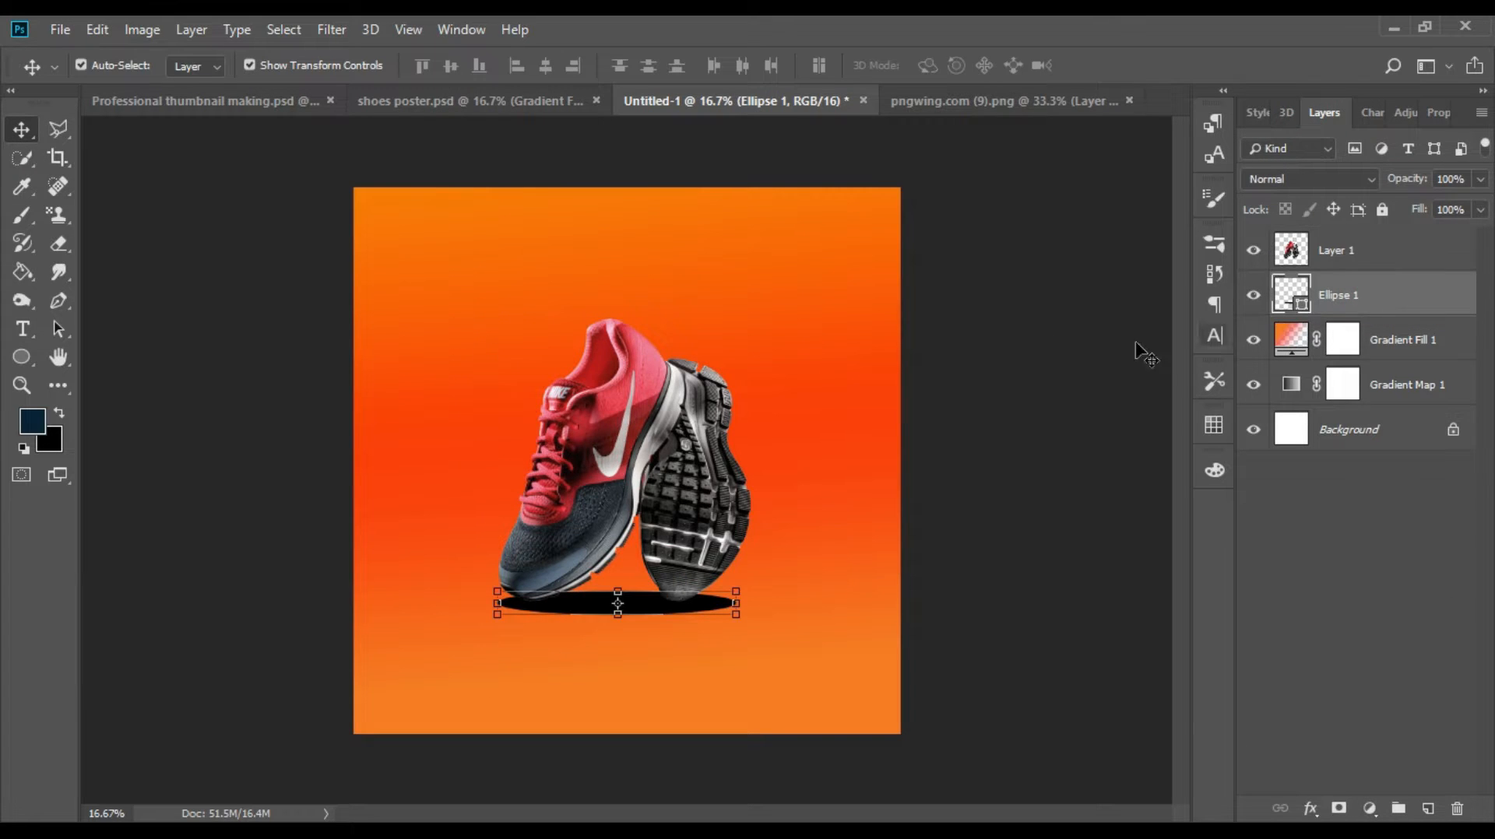
Step: Convert the ellipse to a smart object and apply a Gaussian Blur with a radius of 48.4 pixels
click(283, 29)
mouse_move(332, 29)
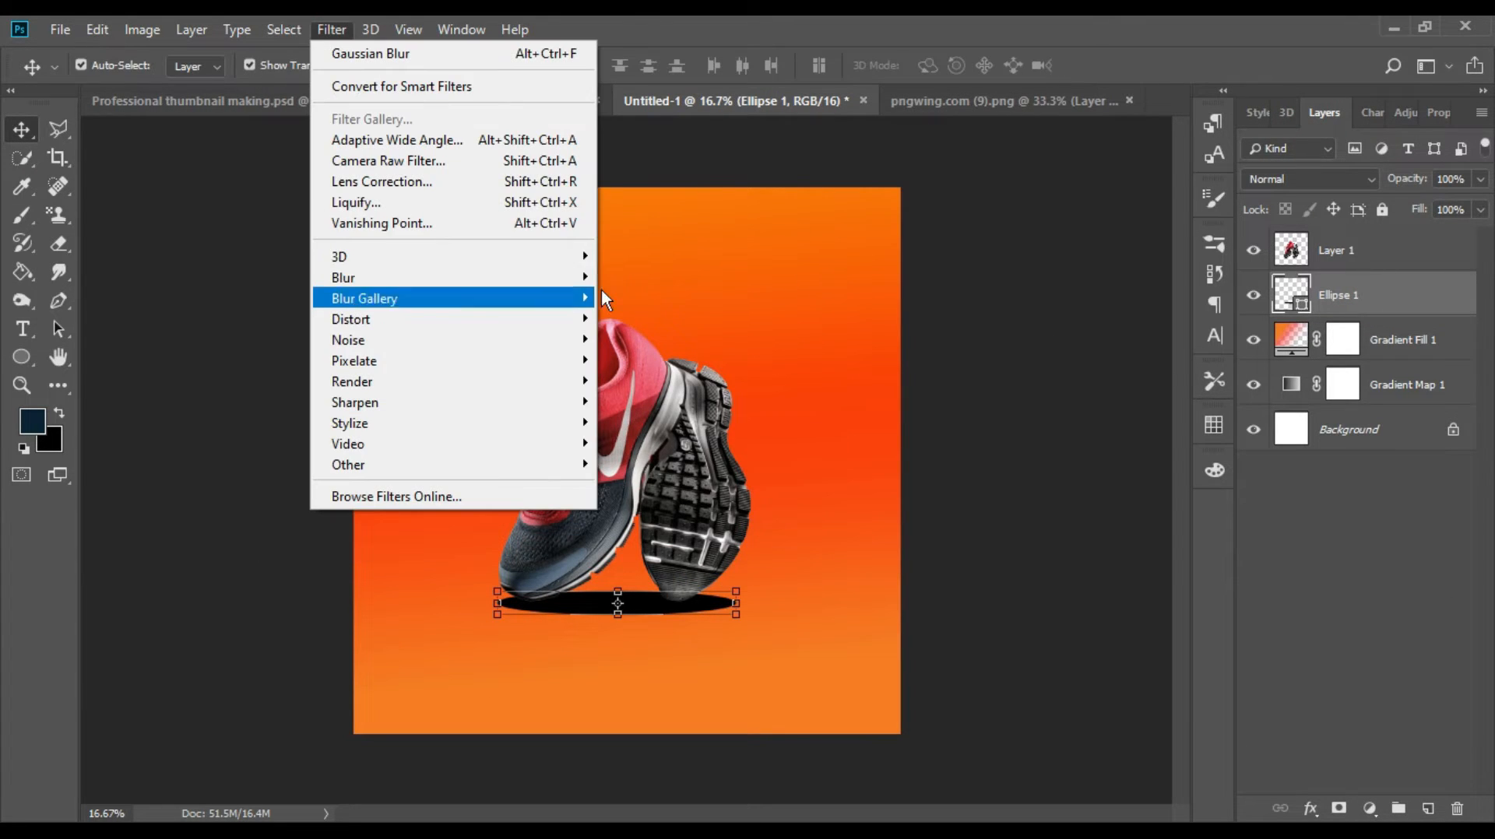
mouse_move(584, 278)
click(654, 359)
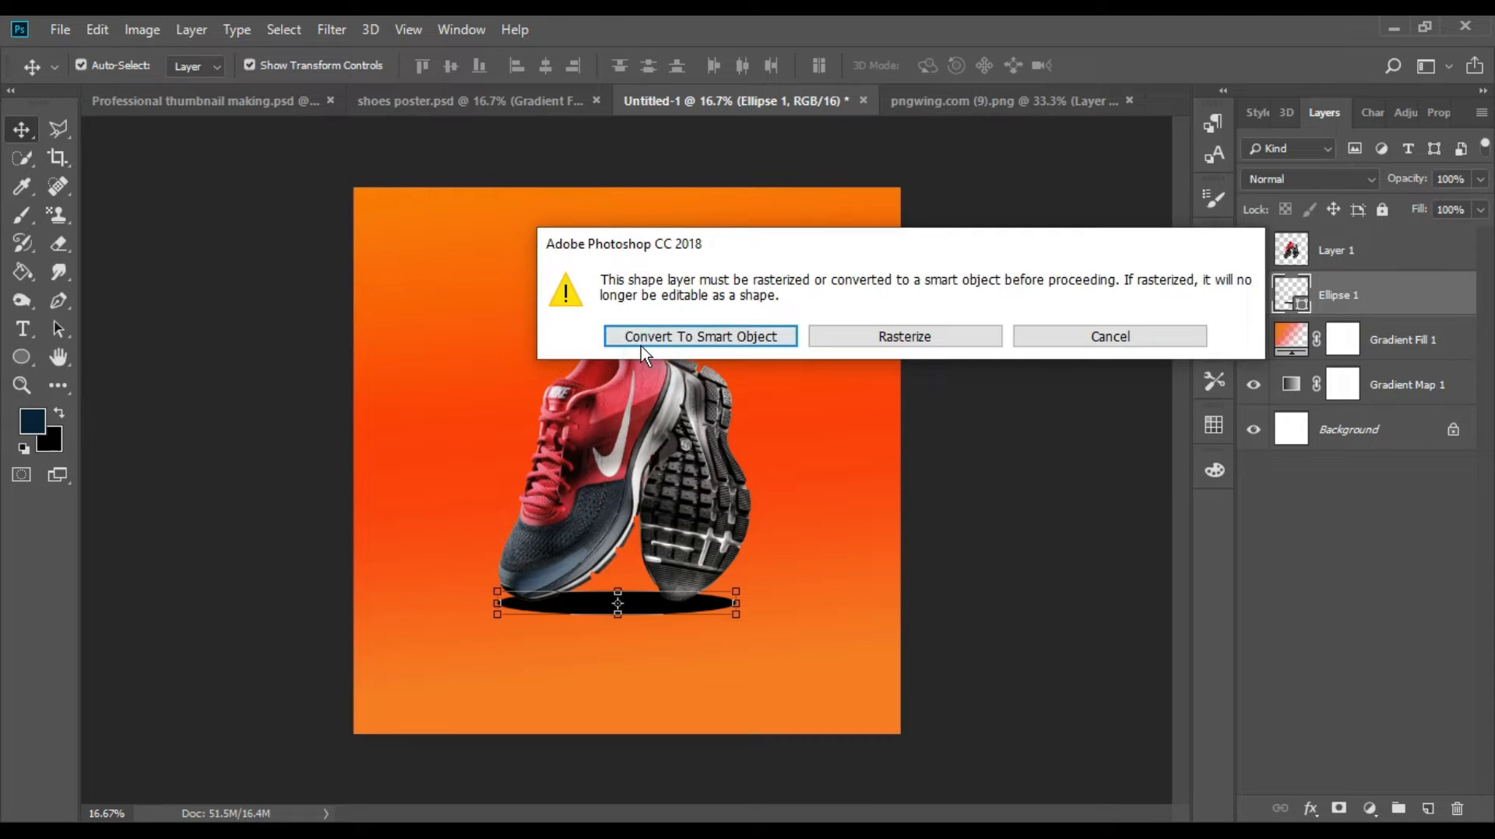
click(736, 343)
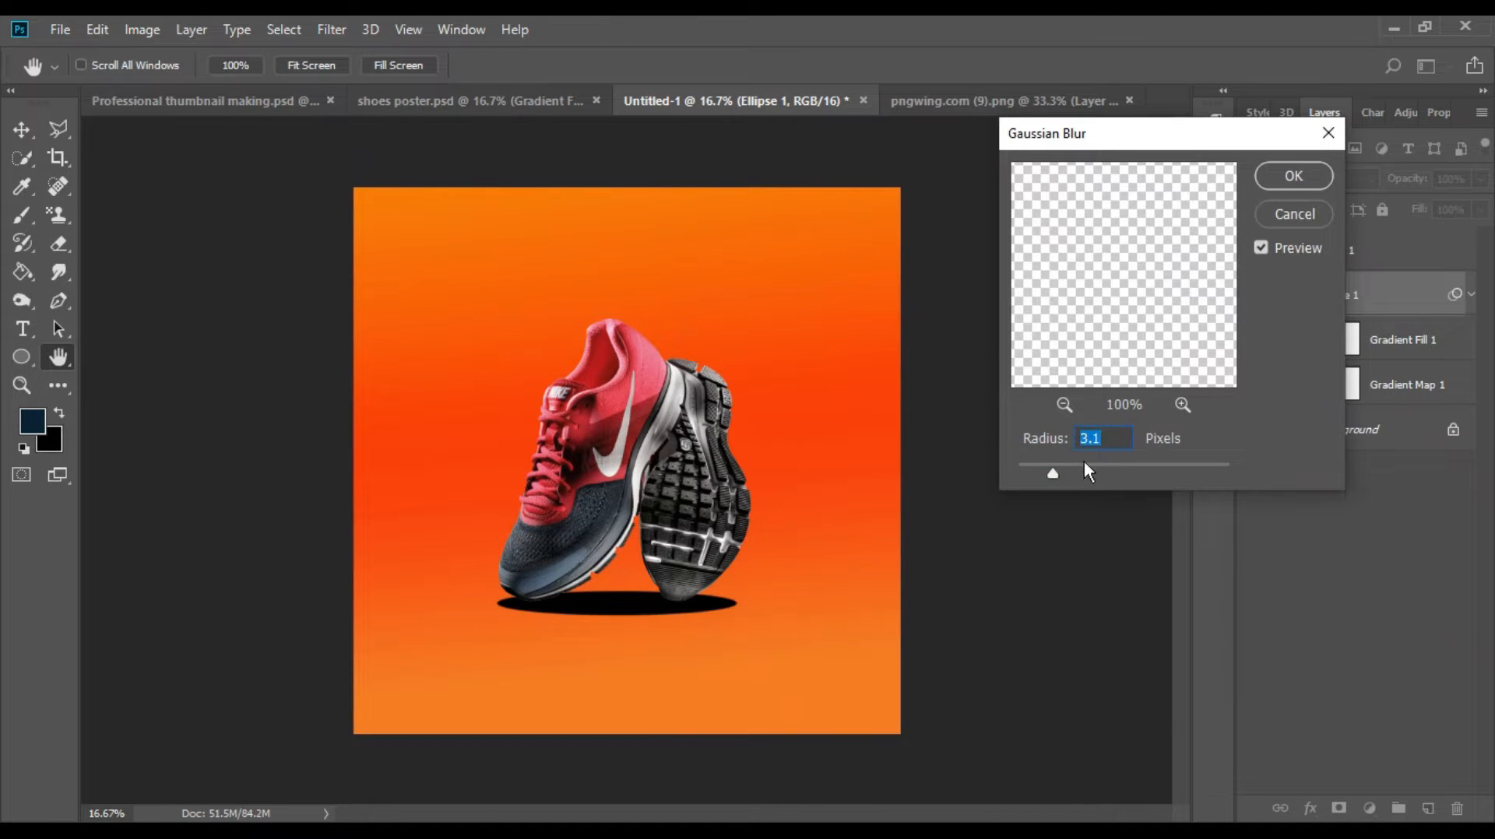
drag(1080, 466, 1134, 472)
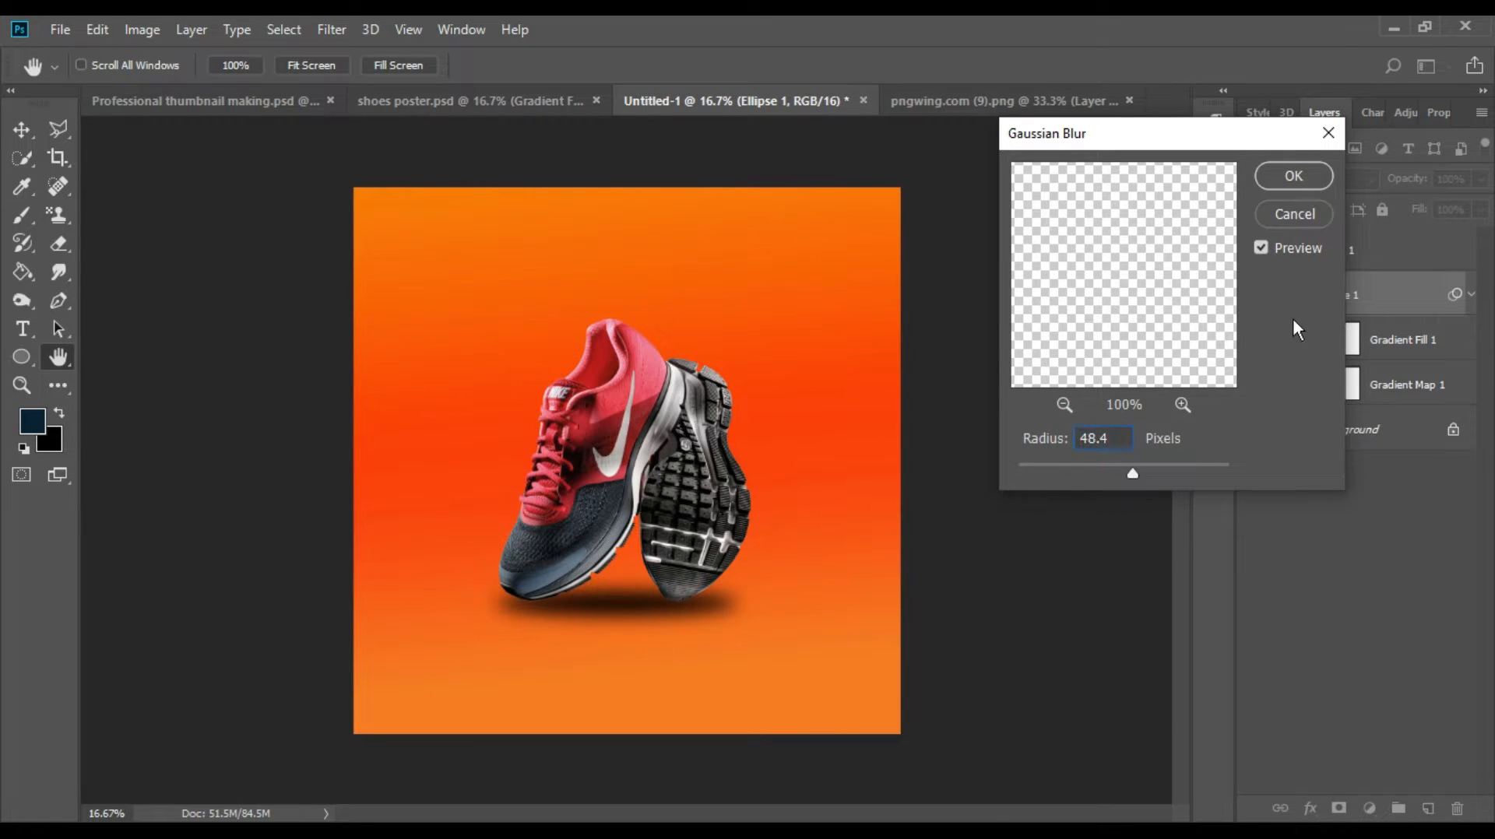
click(1293, 175)
click(1307, 179)
click(1258, 159)
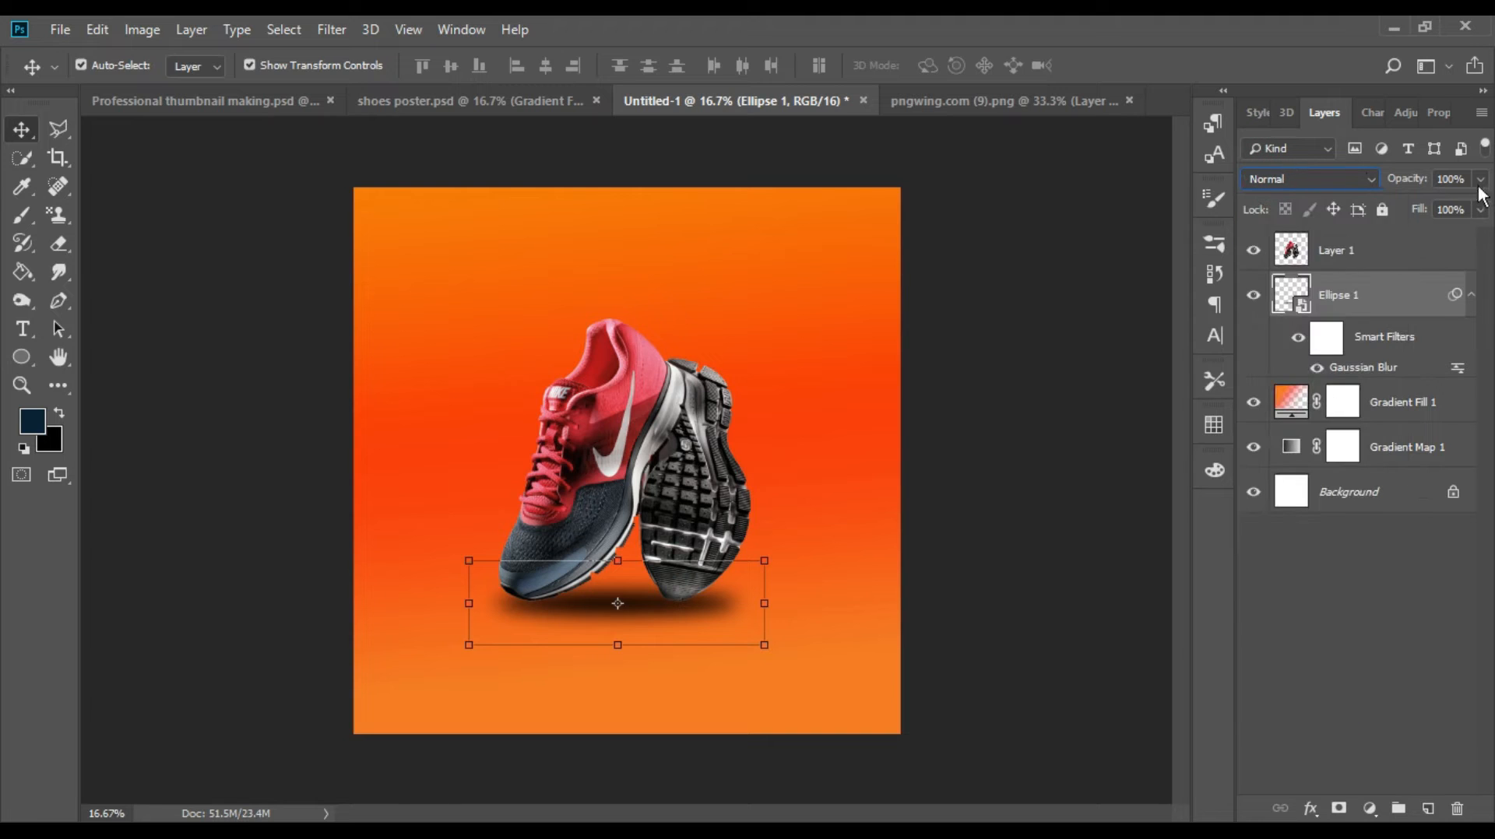
Step: Slightly lower the opacity of the blurred ellipse shadow layer, then deselect it
click(1480, 182)
mouse_move(1482, 204)
mouse_down()
mouse_move(1440, 203)
mouse_move(1475, 205)
mouse_up()
click(1121, 305)
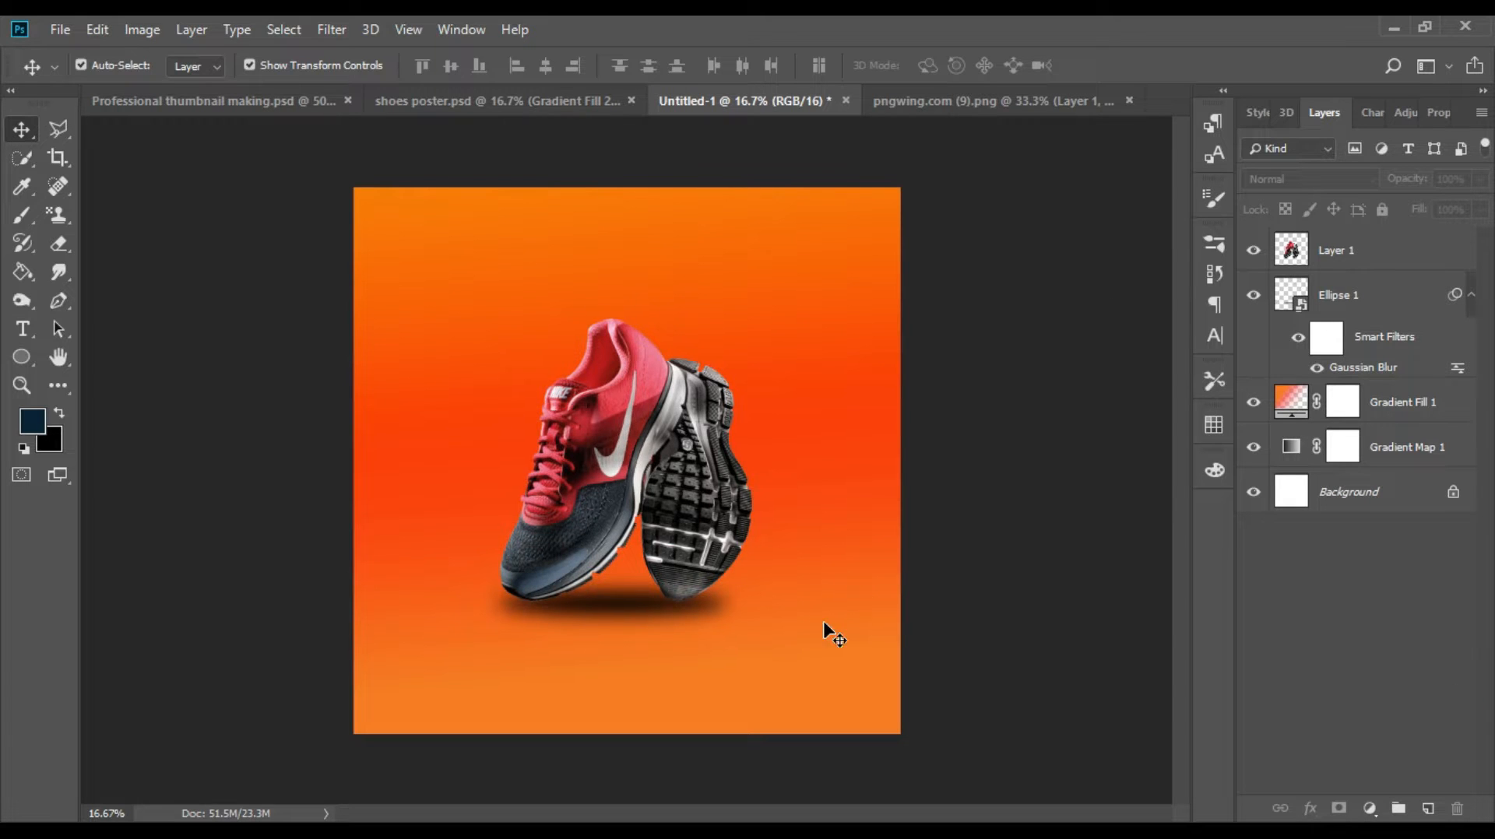
Step: Add the text "New" in the upper-left area of the poster
key(t)
click(397, 282)
text(New)
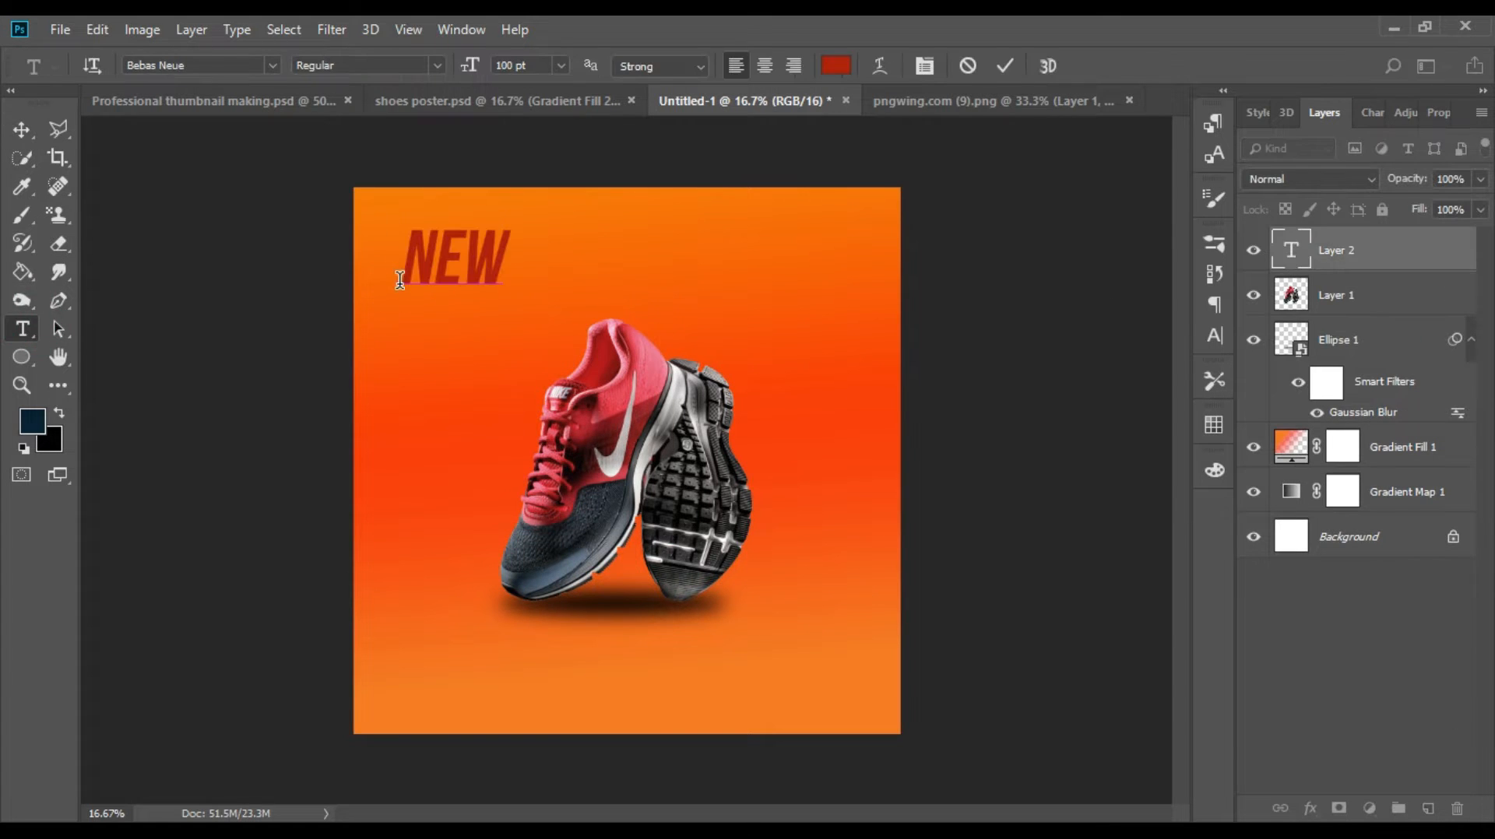
key(ctrl+Return)
key(v)
Step: Set the "New" text's font to Handcraft Script and move the text up and slightly right, near the poster's upper edge
click(1215, 335)
click(1082, 270)
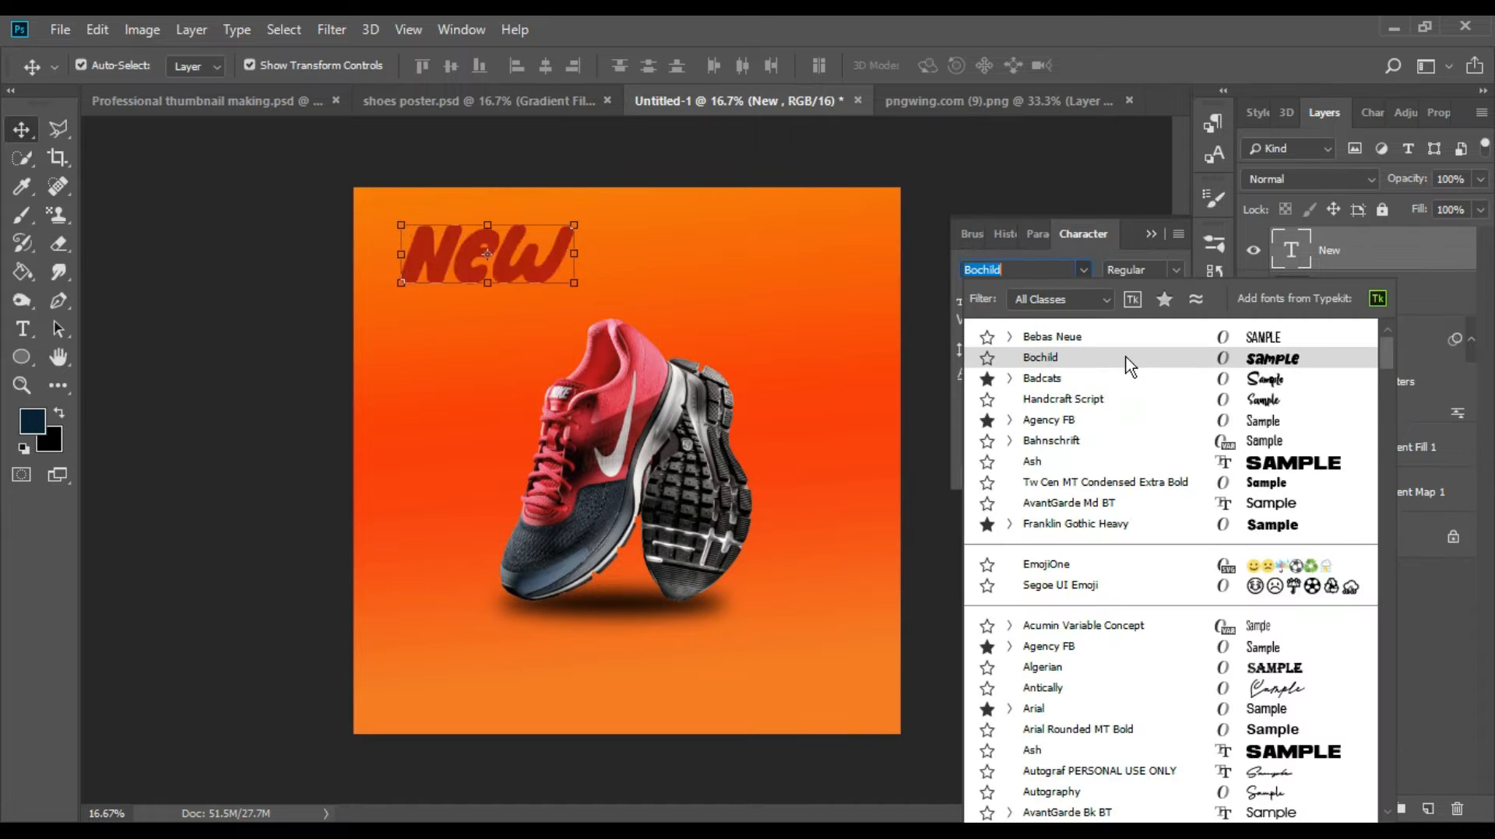
click(1138, 399)
click(1147, 374)
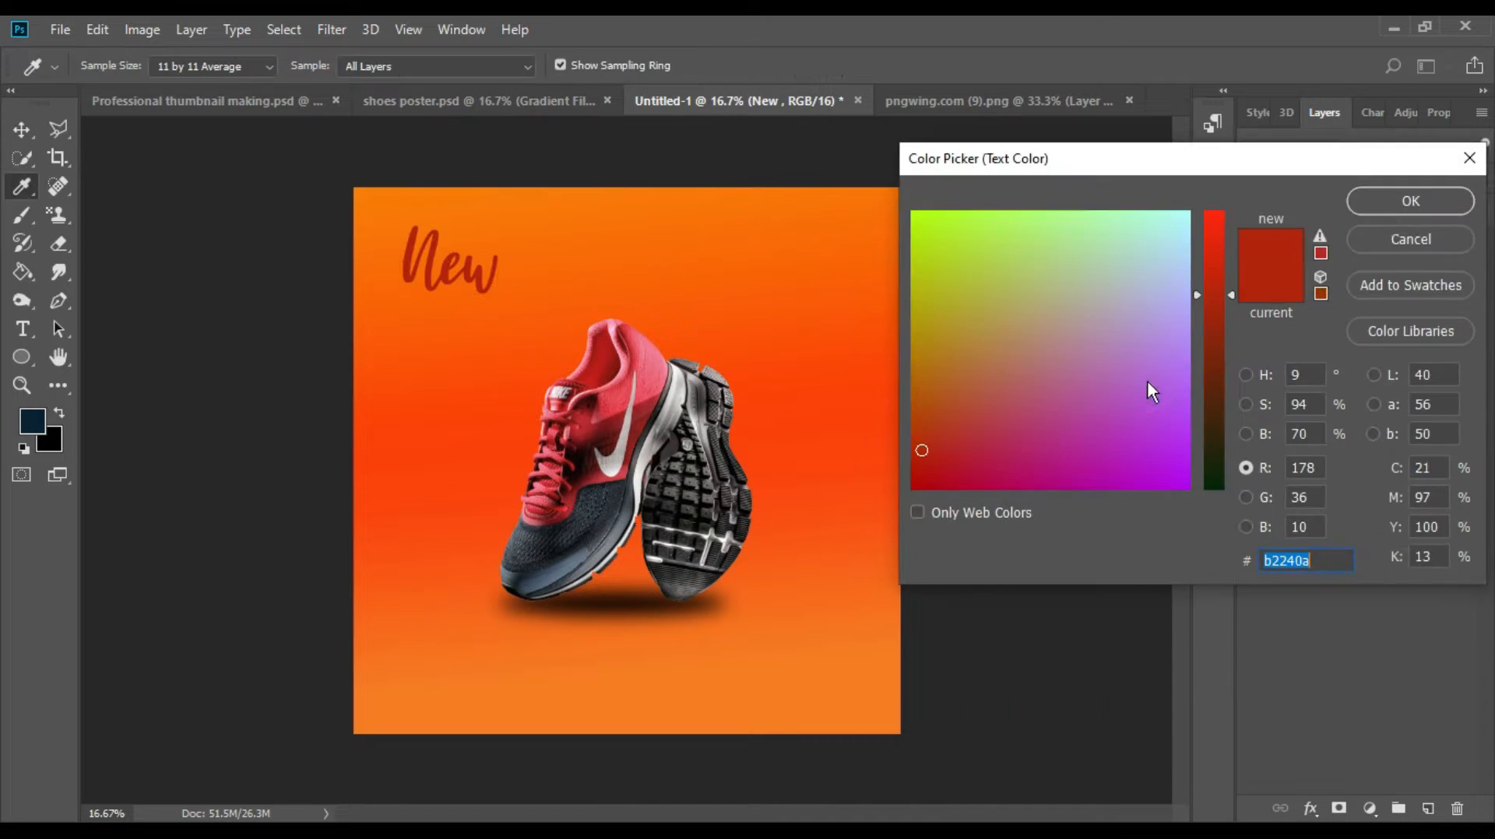
key(Escape)
drag(453, 277, 473, 254)
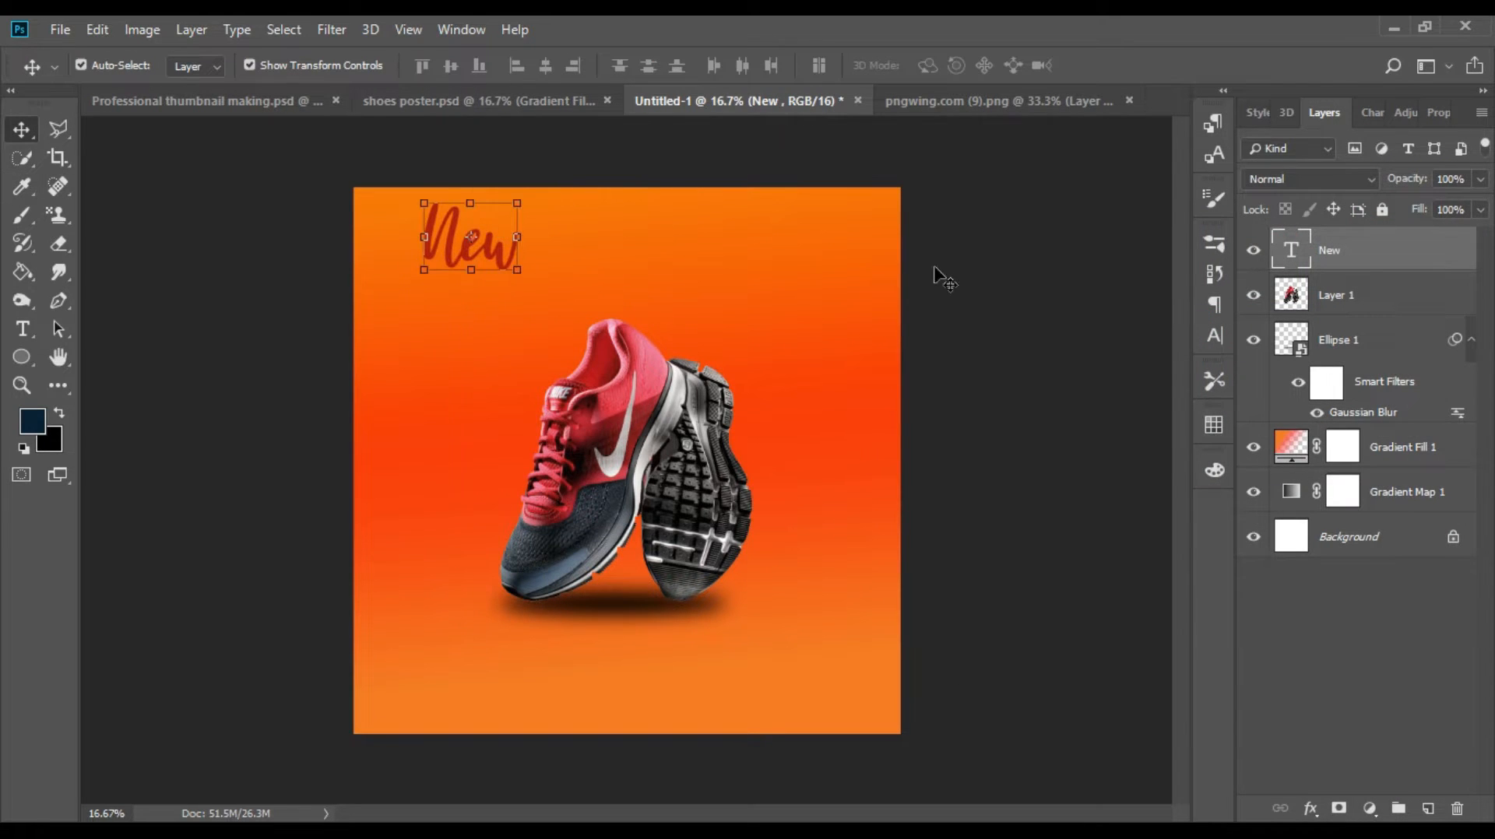
click(937, 277)
Step: Add the text "Exclusive" as a separate layer and place it just below and right of "New"
click(25, 333)
click(444, 333)
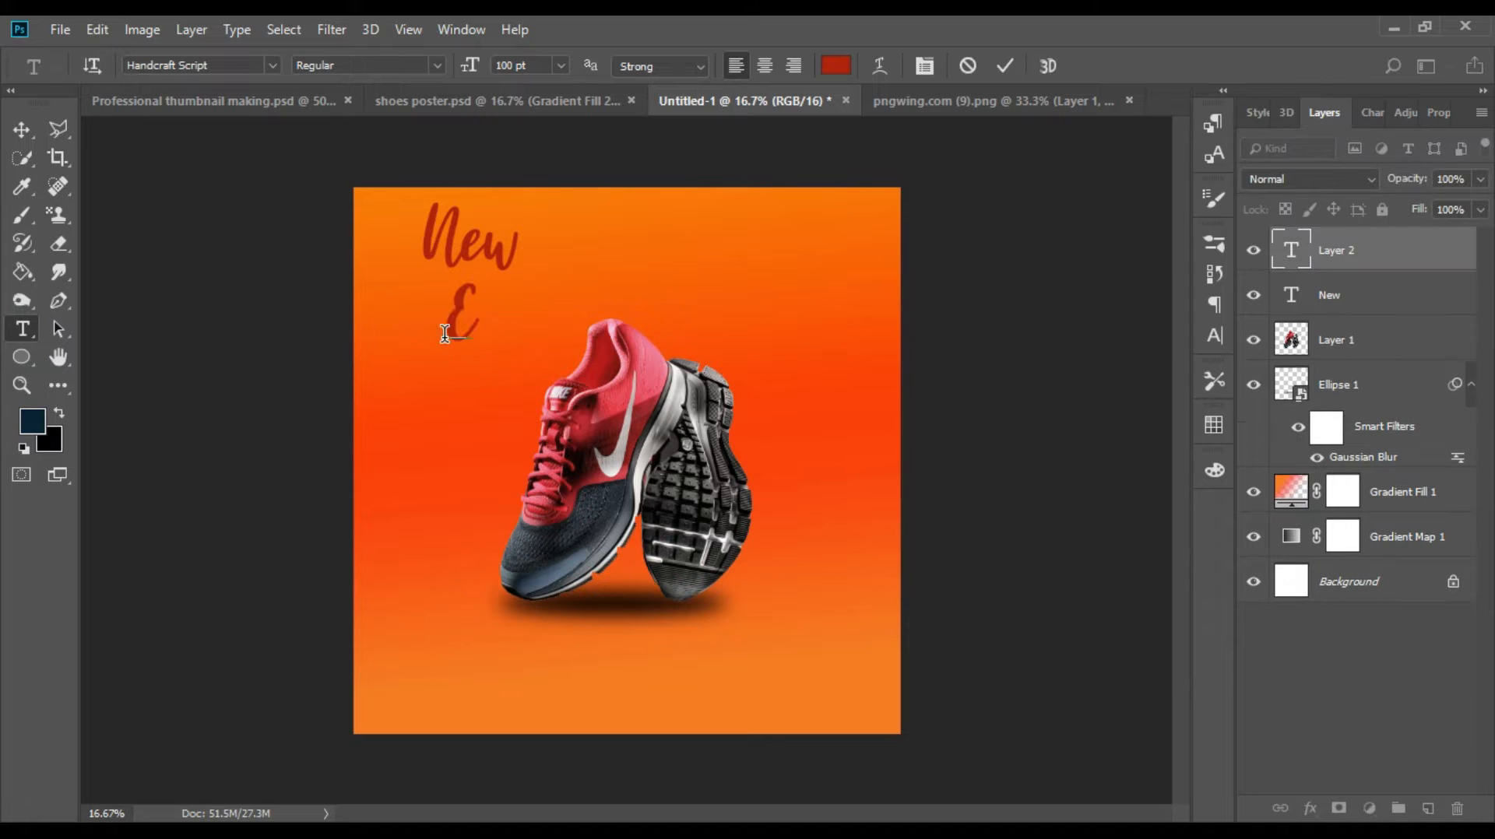
click(22, 130)
drag(514, 318, 568, 284)
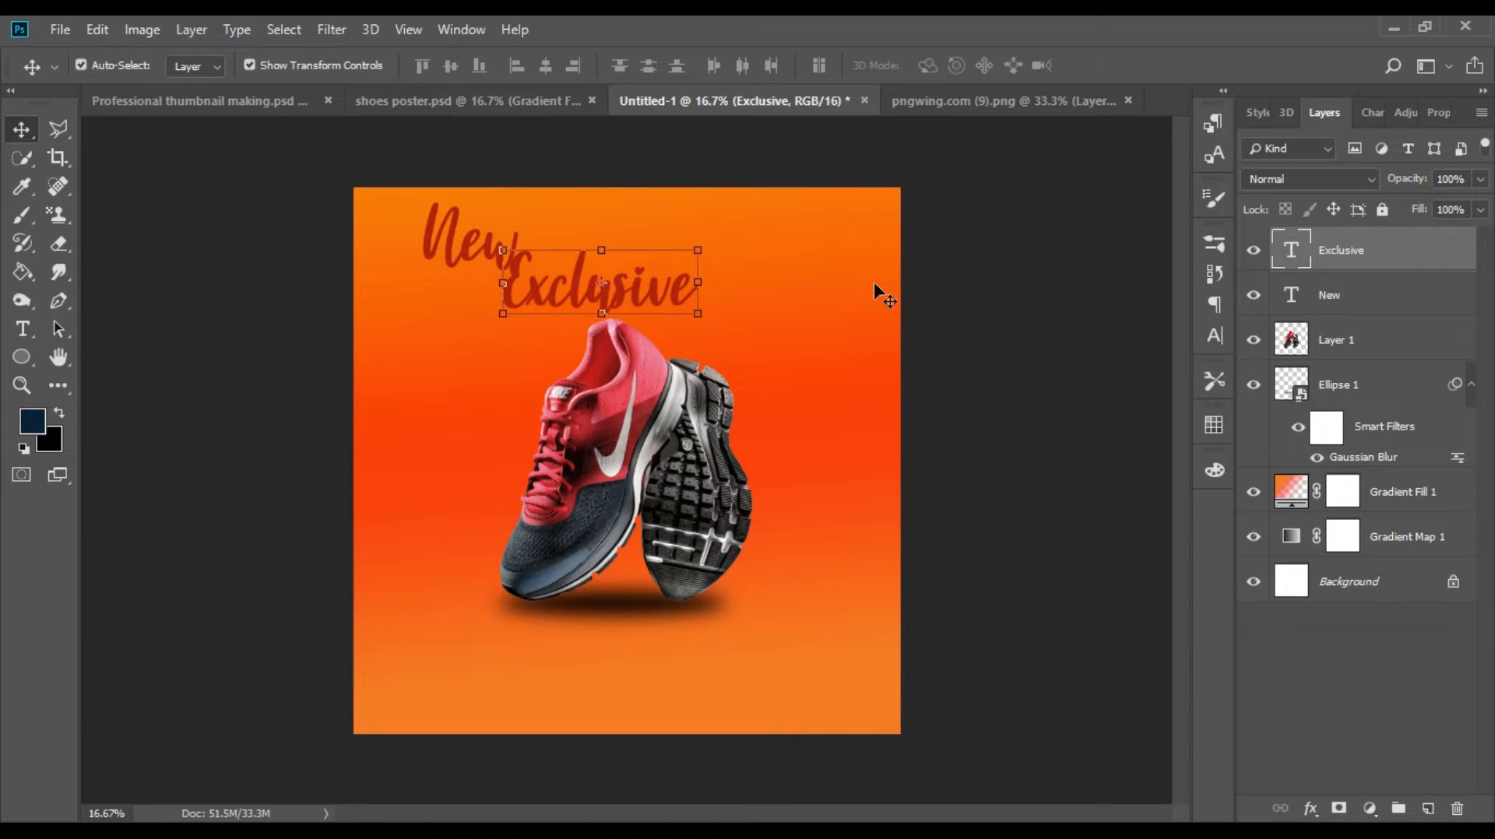
Step: Set the font of the "Exclusive" text to Ash
click(1215, 335)
click(1083, 270)
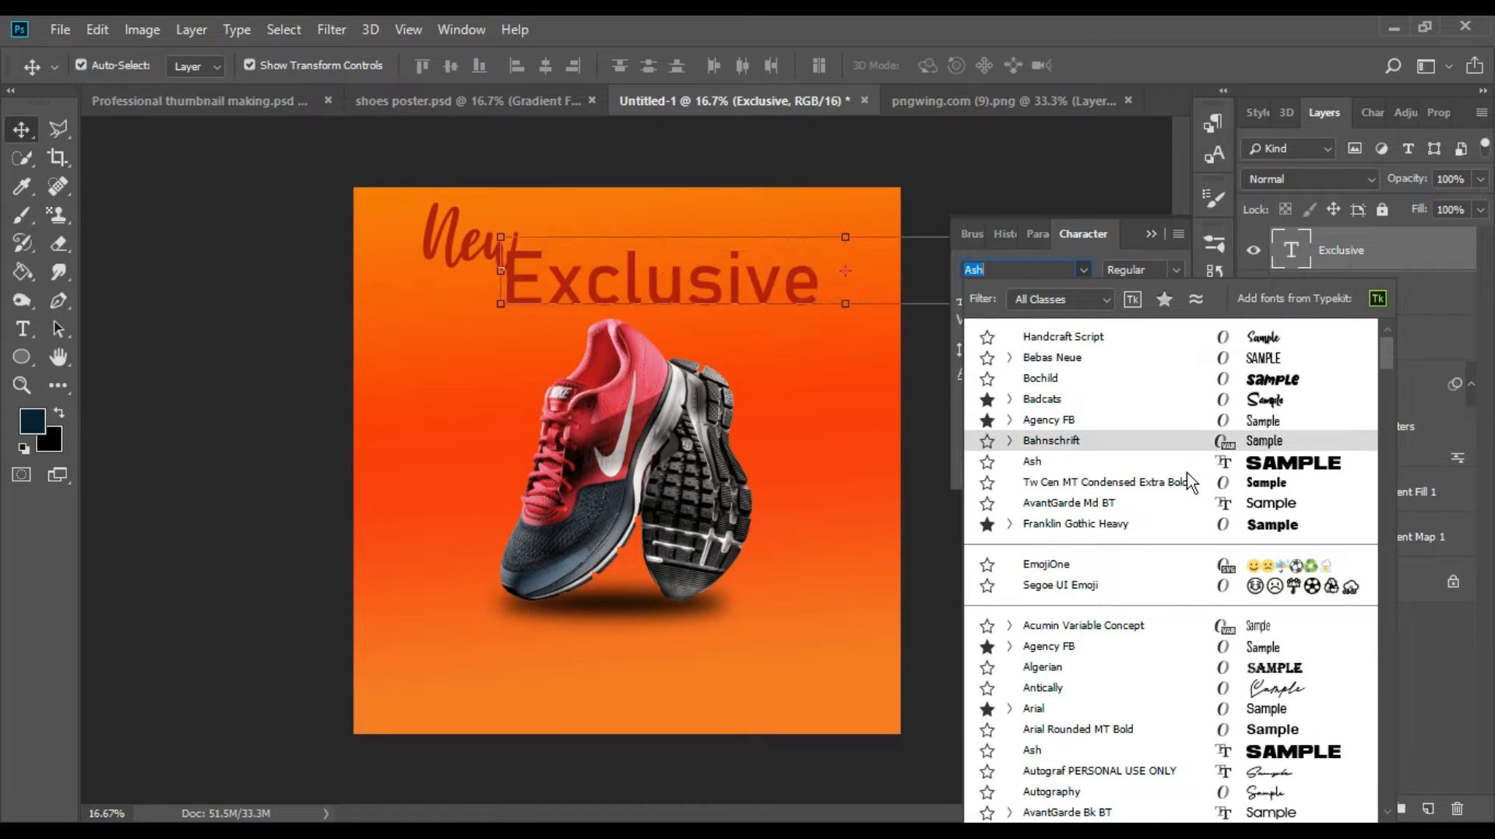
click(1129, 461)
click(1214, 336)
drag(500, 304, 831, 282)
drag(958, 260, 580, 356)
drag(452, 388, 683, 354)
drag(736, 355, 463, 298)
drag(577, 260, 577, 271)
key(Return)
key(ctrl+z)
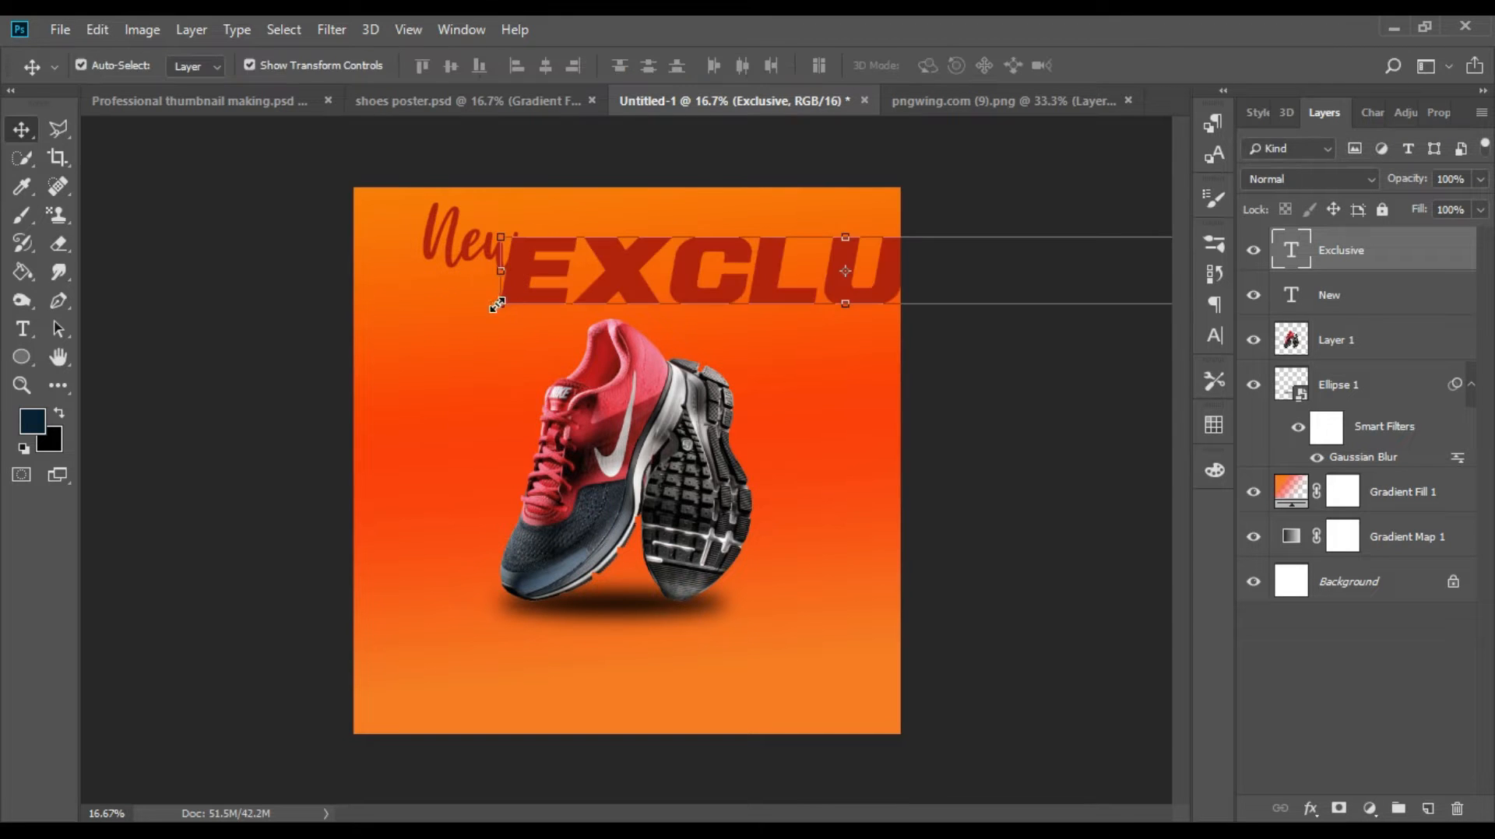
Step: Scale the "Exclusive" text to about 31.65% width and 58.22% height and position it directly beside "New"
drag(498, 303, 890, 302)
drag(951, 294, 502, 307)
drag(569, 277, 625, 277)
drag(557, 308, 568, 274)
key(Left)
key(Left)
key(Left)
key(Left)
key(Return)
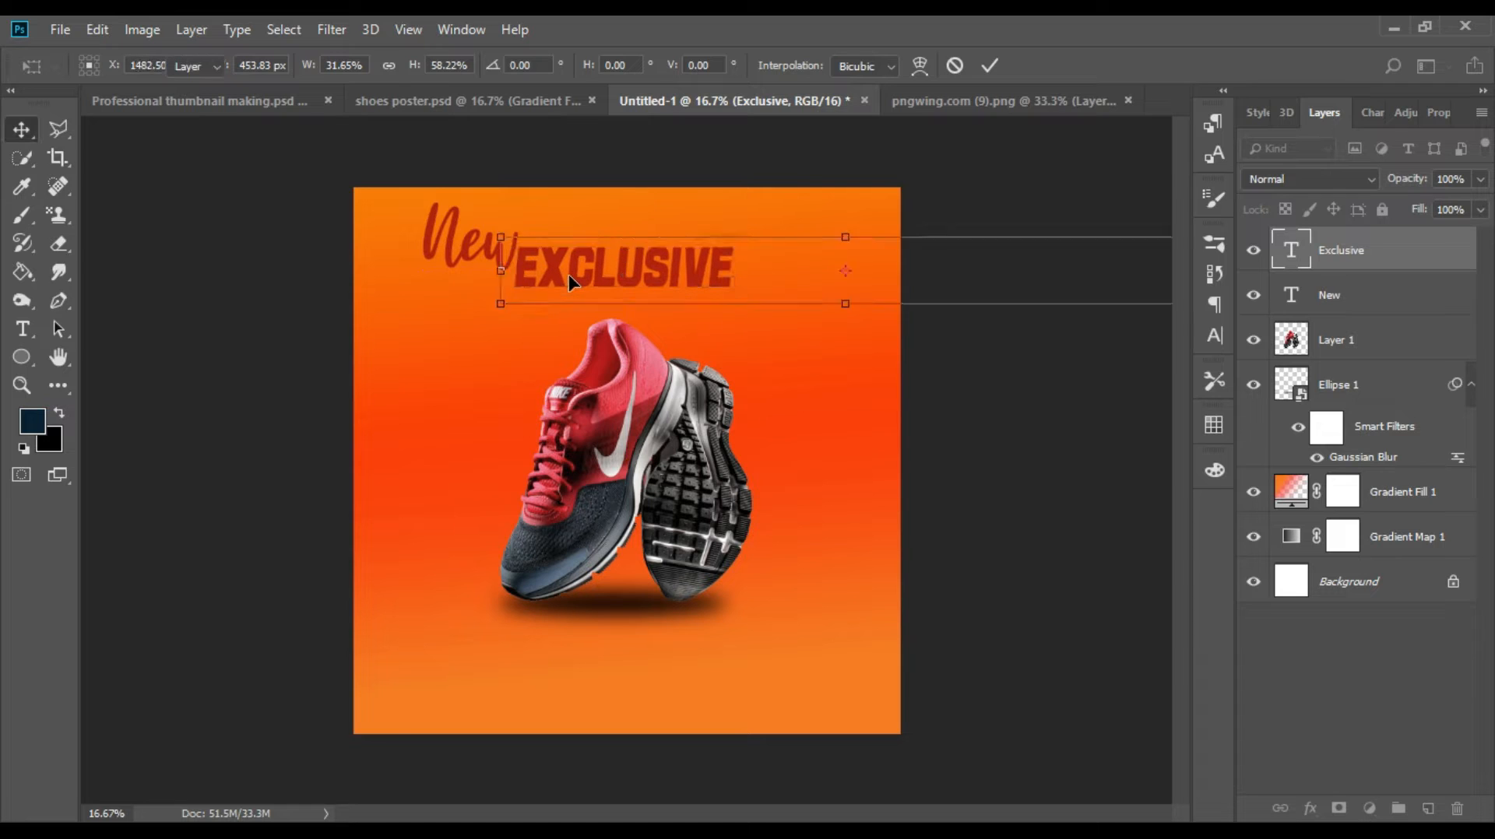
Step: Set the font of the "Exclusive" text to Bebas Neue Bold
click(1214, 336)
click(1084, 270)
text(bebas)
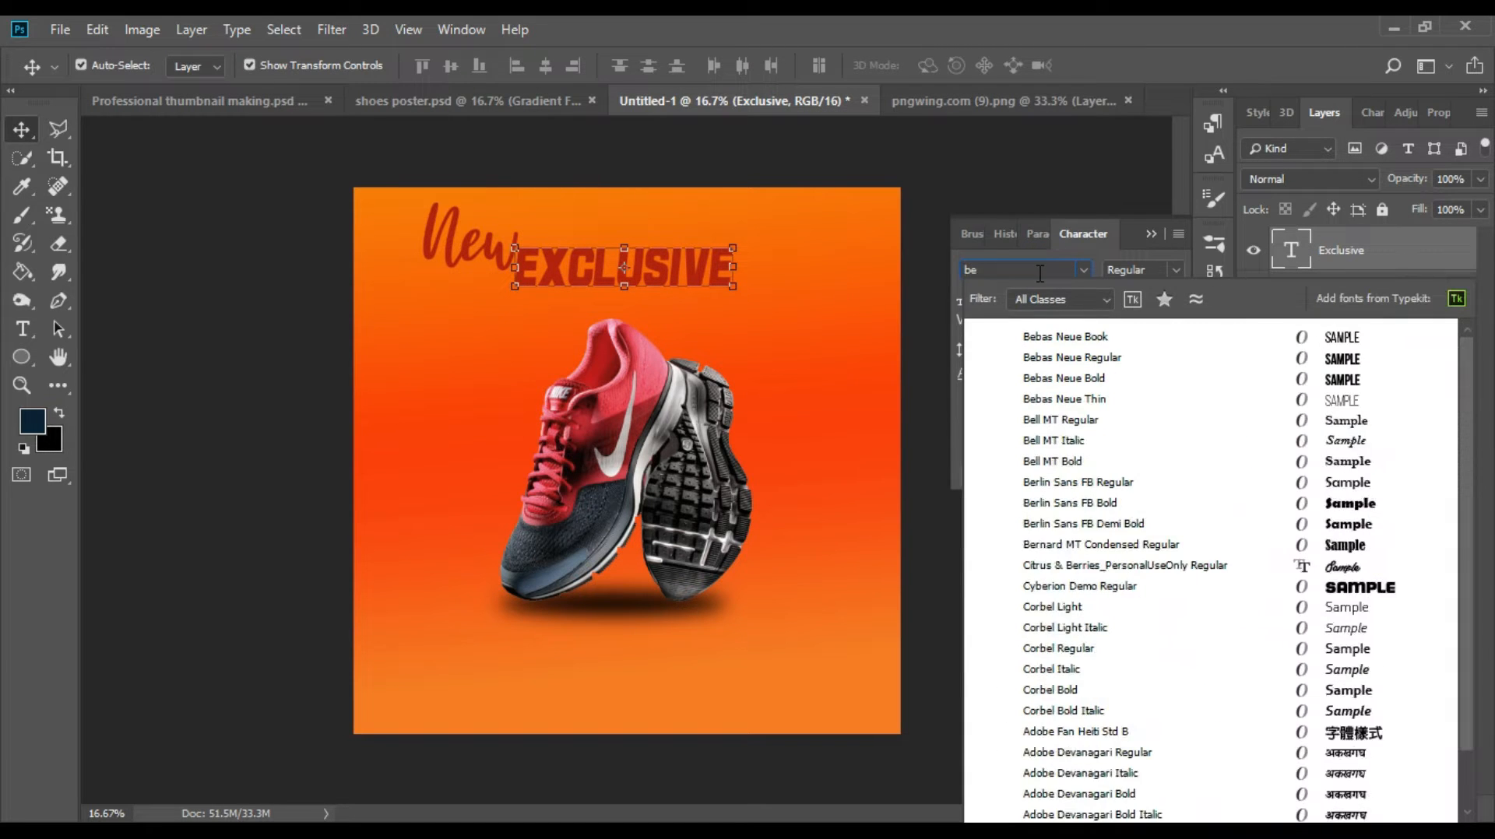
click(1089, 381)
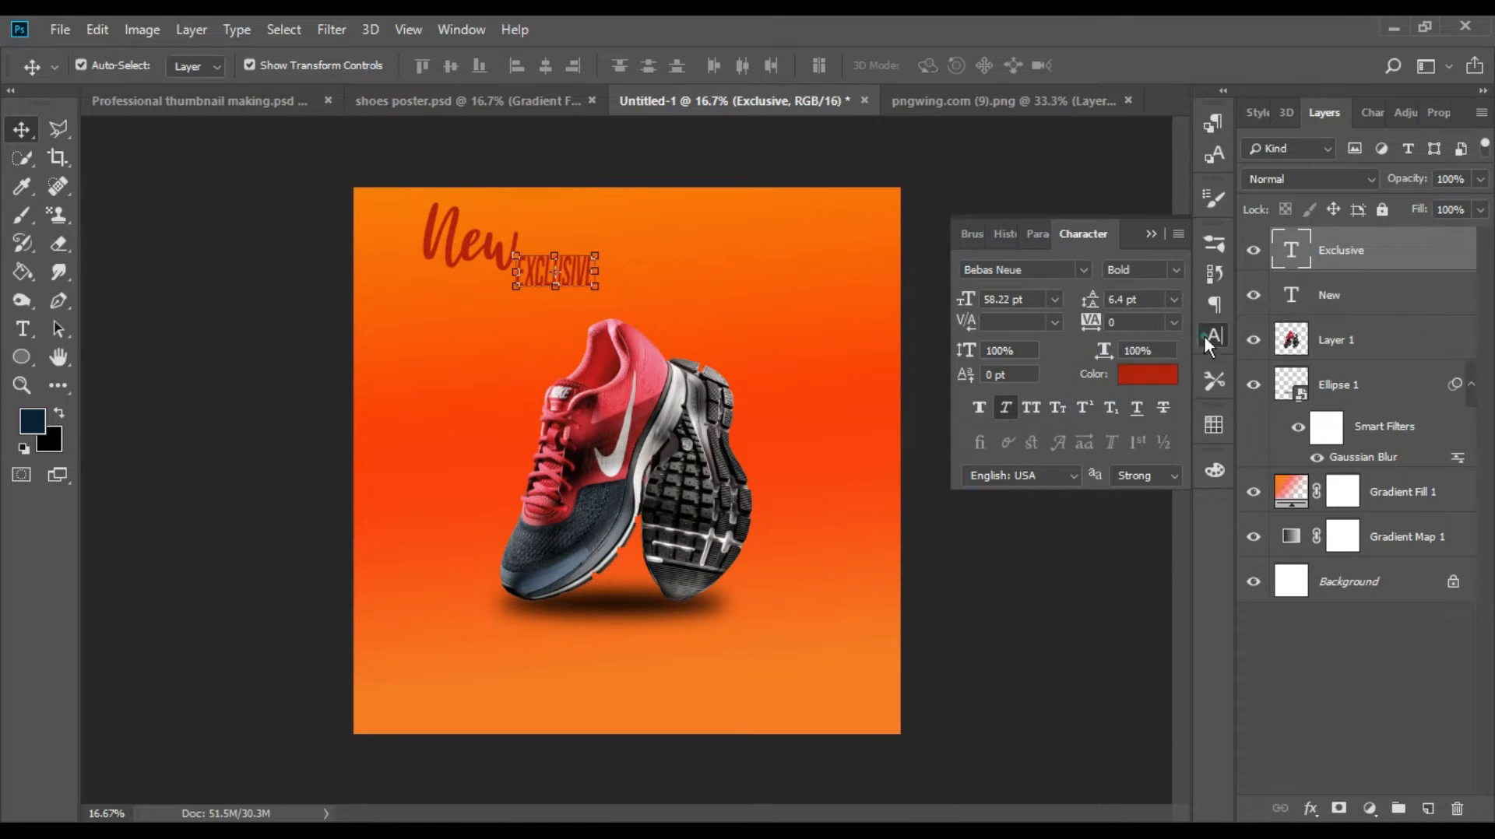
click(1214, 338)
drag(596, 251, 754, 236)
drag(796, 232, 796, 237)
key(Escape)
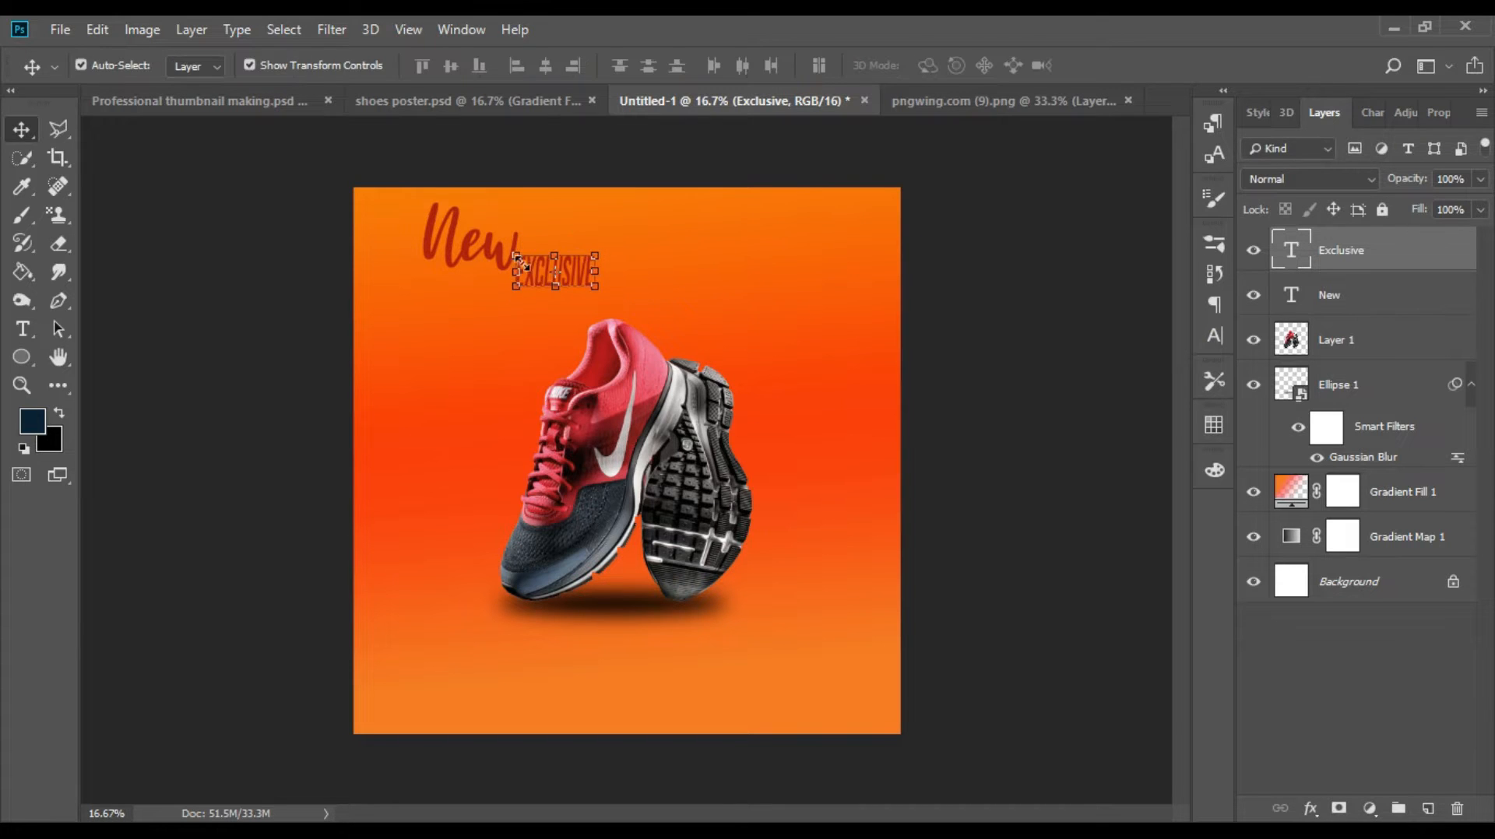
Step: Stretch the "Exclusive" text to about 292% width and 145% height and place it beside "New" above the shoes
drag(518, 289, 424, 310)
drag(550, 281, 587, 294)
drag(461, 317, 581, 279)
drag(723, 236, 752, 231)
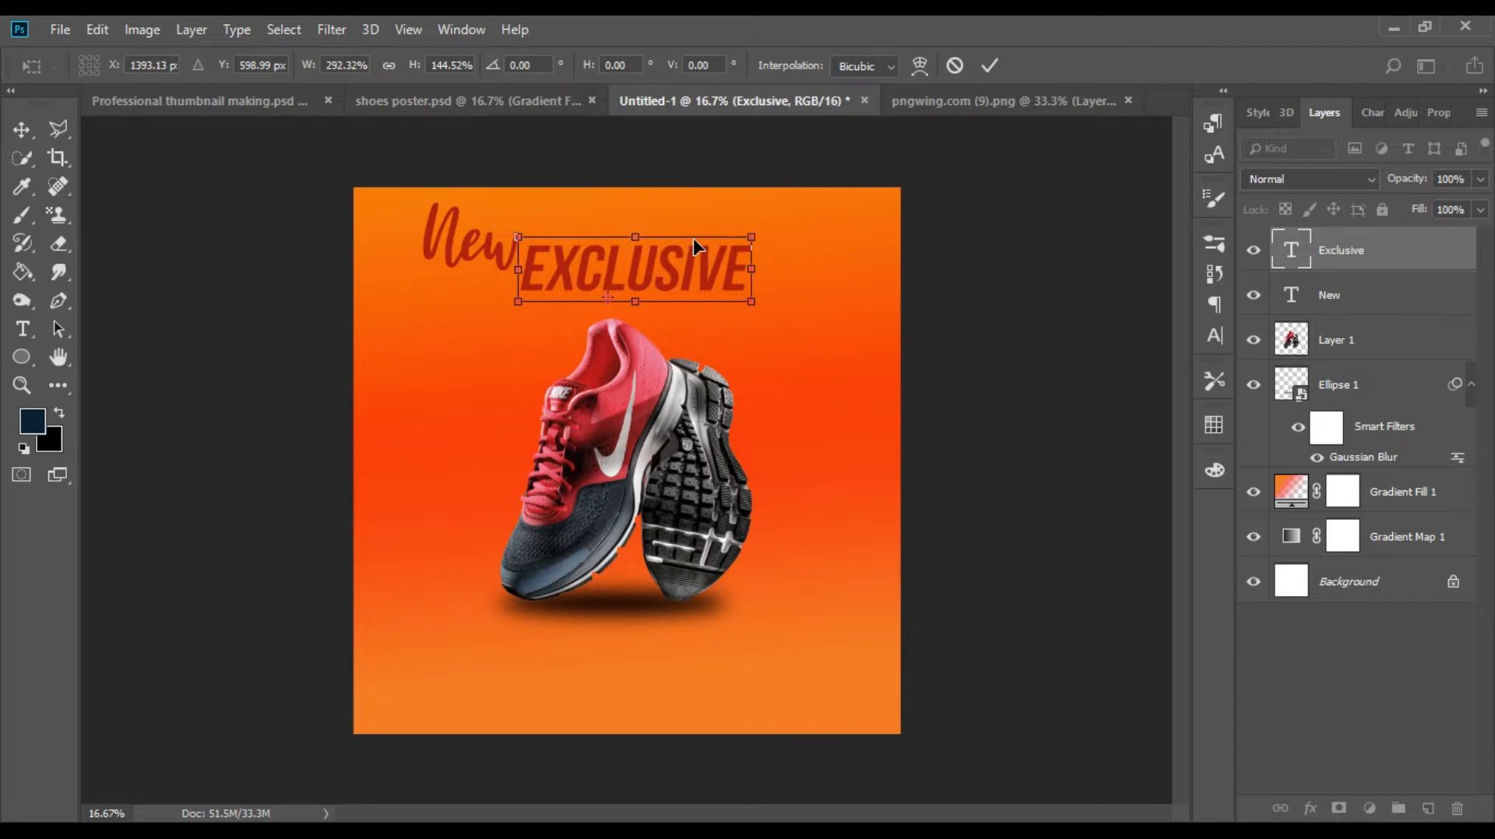
Step: Nudge the enlarged "Exclusive" text left and up so it sits close against "New", and commit the transform
key(Left)
key(Left)
key(Left)
key(Left)
key(Left)
key(Left)
key(Left)
key(Left)
key(Left)
key(Left)
key(Left)
key(Left)
key(Left)
key(Up)
key(Up)
key(Up)
key(Up)
key(Up)
key(Right)
key(Right)
key(Right)
key(Right)
key(Return)
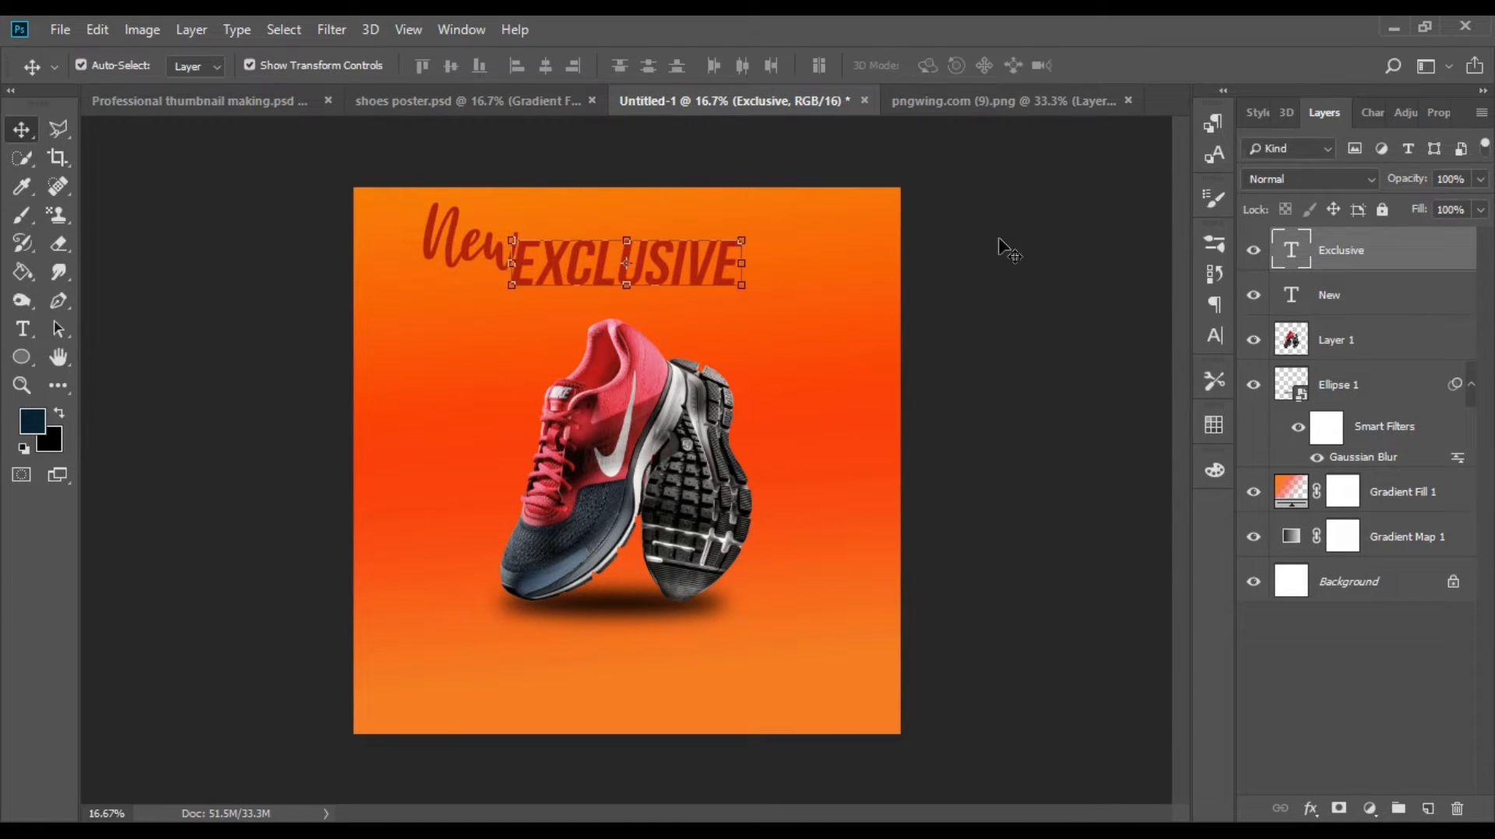
Step: Move the "New" text right to overlap the start of "Exclusive", and shift "Exclusive" down slightly
click(999, 238)
drag(501, 259, 531, 259)
drag(517, 259, 515, 262)
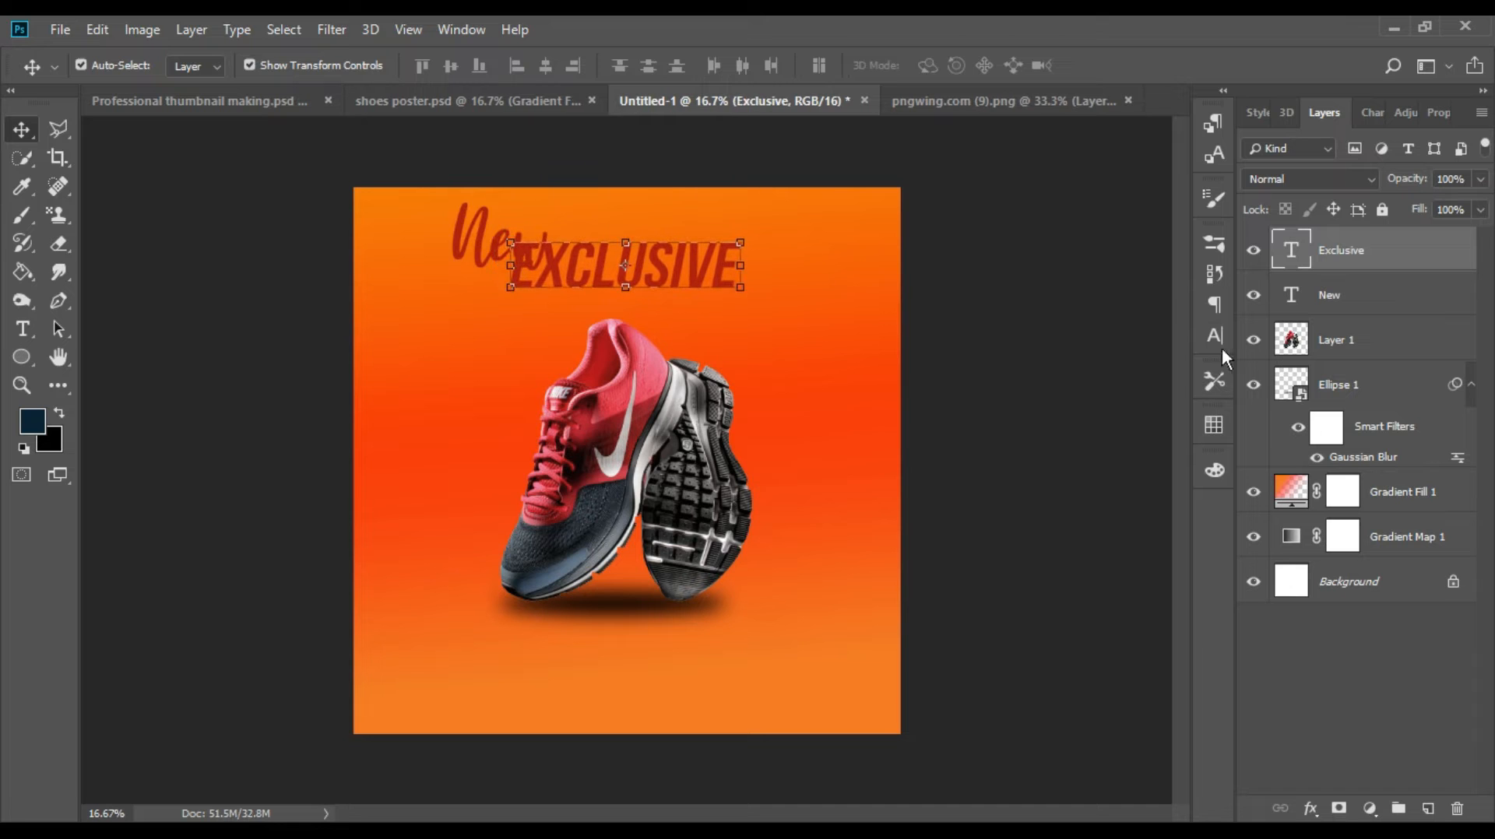
Step: Try several gradient presets as a Gradient Overlay on the "Exclusive" text
click(1214, 335)
click(1134, 383)
click(1404, 200)
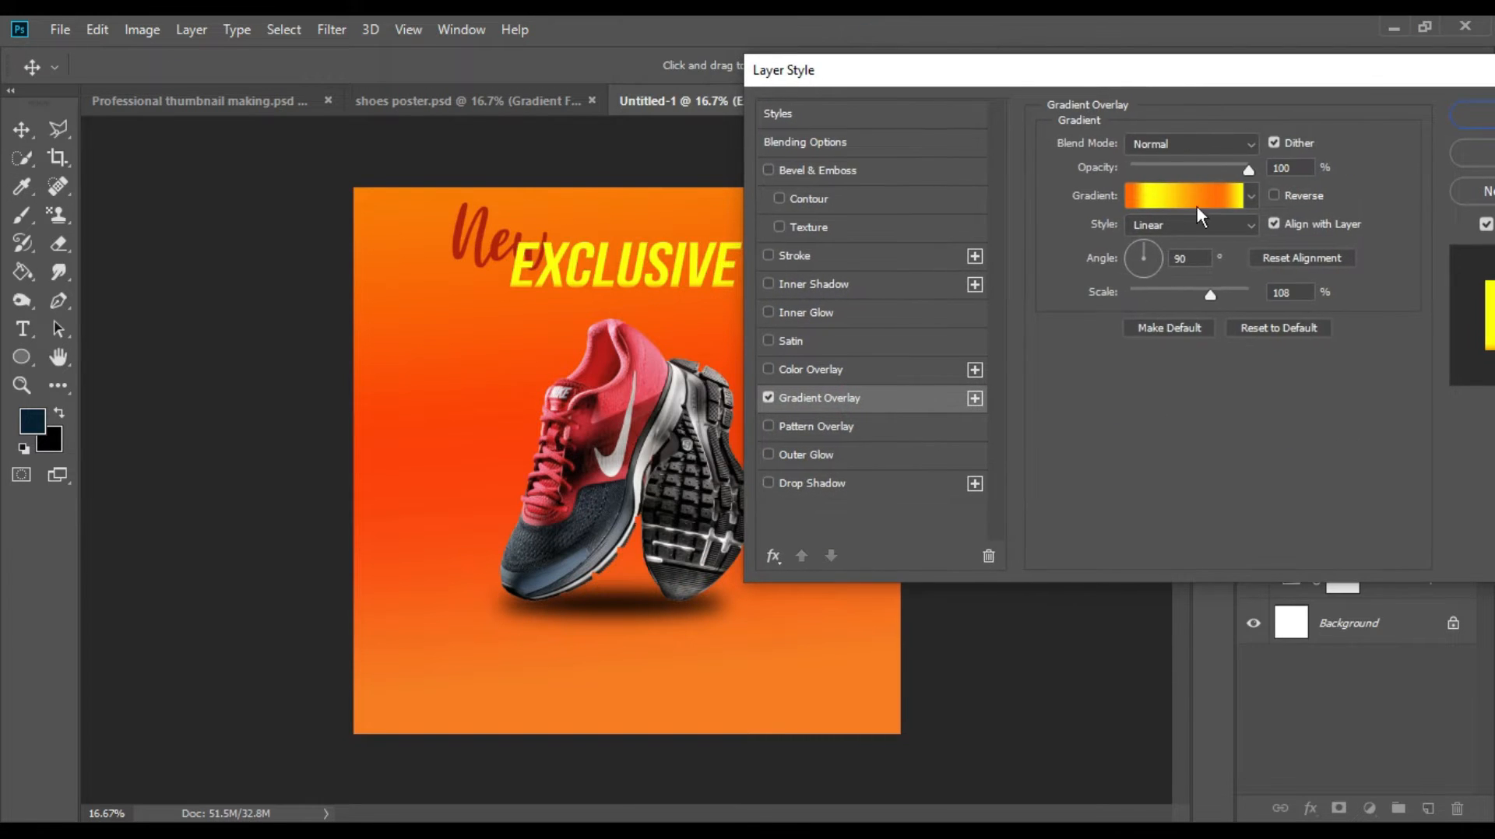
click(1251, 196)
click(1143, 278)
click(1113, 279)
scroll(1094, 308, down, 1)
click(1218, 348)
click(1115, 278)
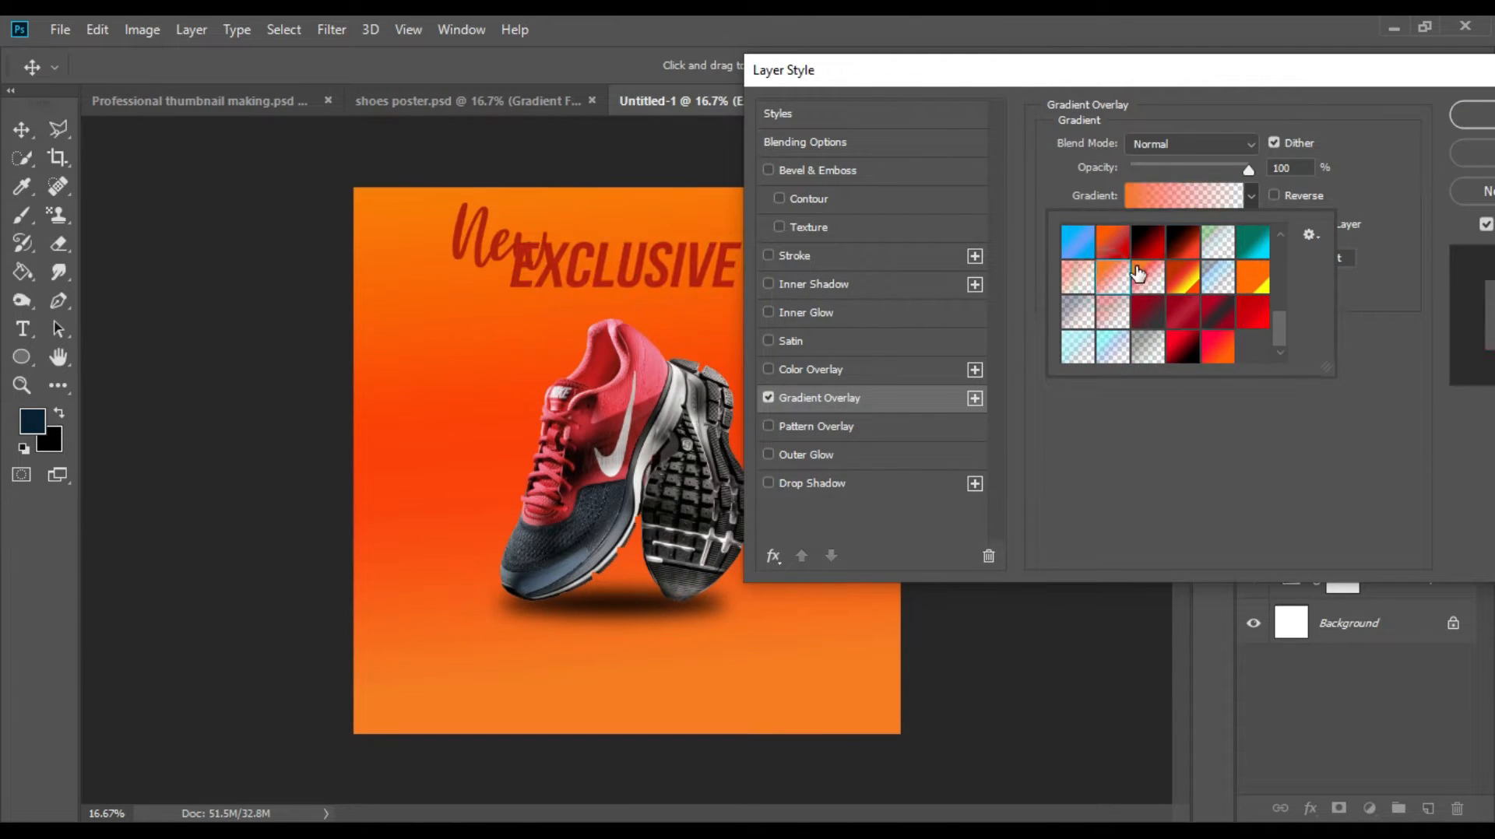
Step: Try yellow-orange presets for the text's overlay in the Gradient Editor, and cancel the gradient edit
click(1192, 195)
click(1261, 279)
click(1261, 246)
scroll(1214, 280, down, 1)
click(1157, 316)
click(1127, 313)
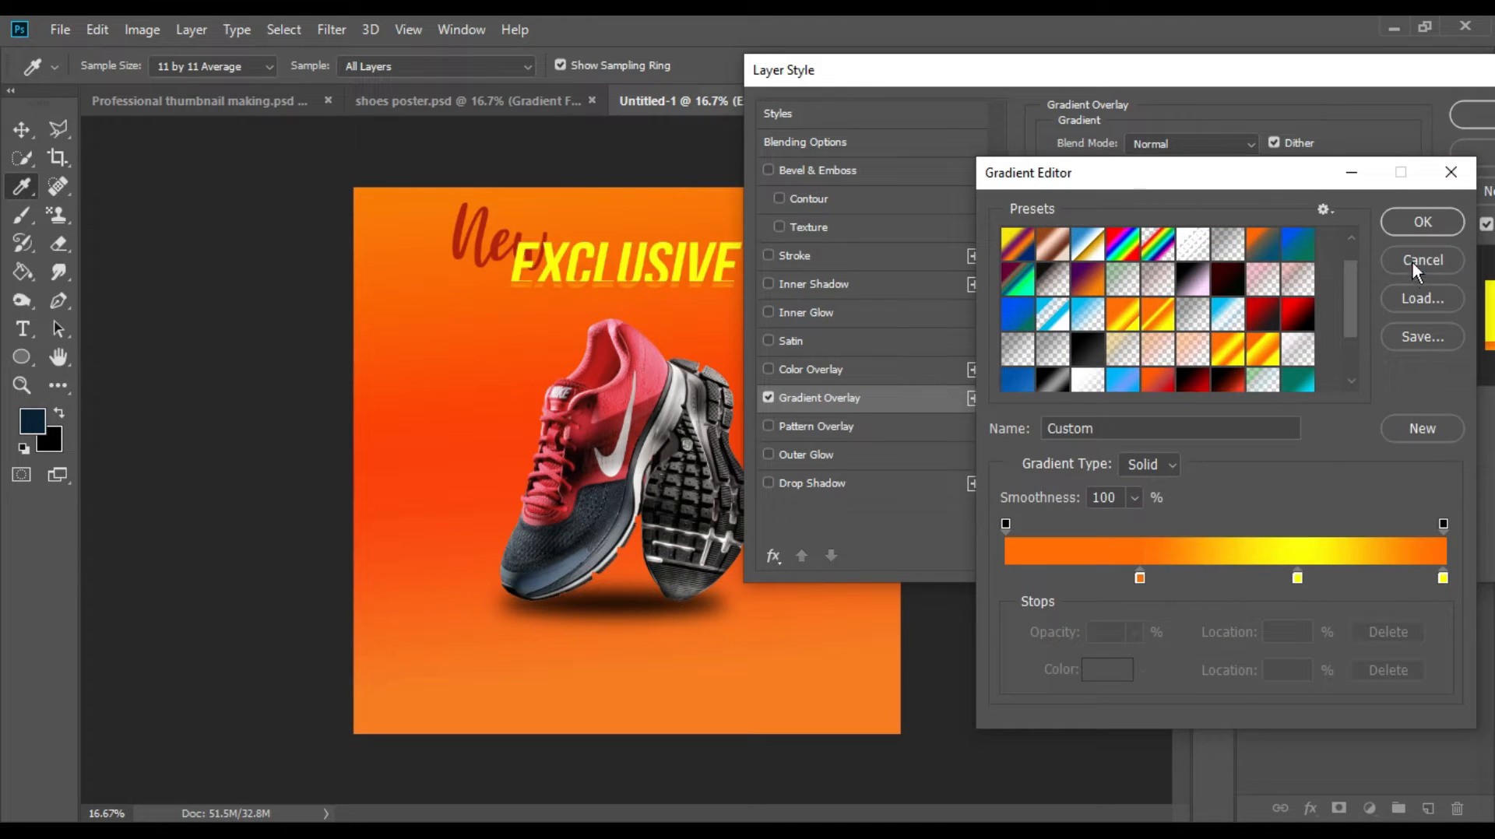
click(1412, 262)
Step: Replace the gradient overlay on the "Exclusive" text with a yellow Color Overlay at 100% opacity
click(769, 369)
click(768, 397)
click(810, 368)
mouse_move(1233, 176)
mouse_down()
mouse_move(1219, 176)
mouse_move(1242, 176)
mouse_up()
click(1451, 120)
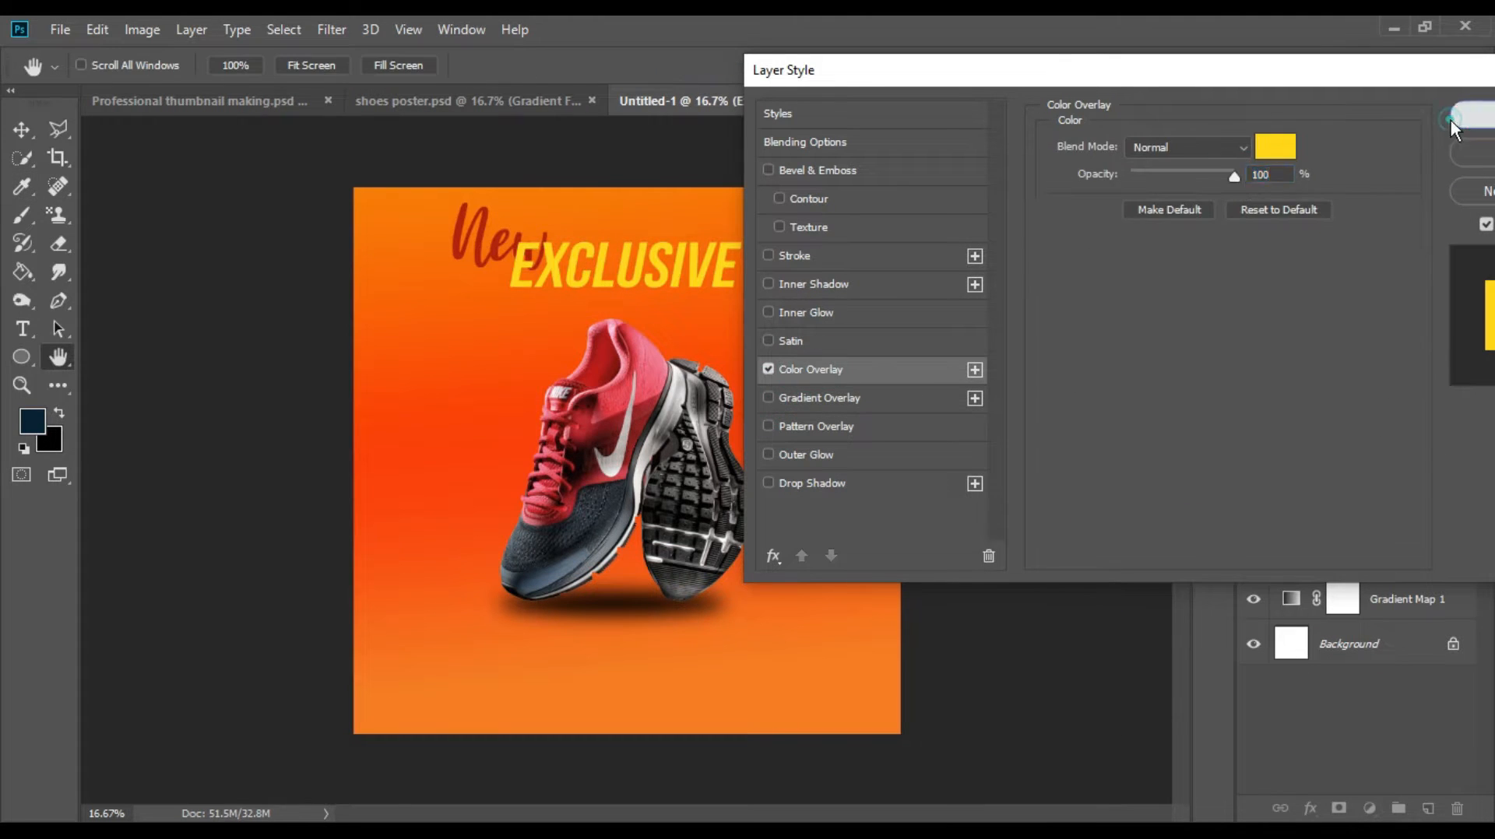
Step: Scale the "New" text down to about 79%
click(1215, 328)
click(477, 240)
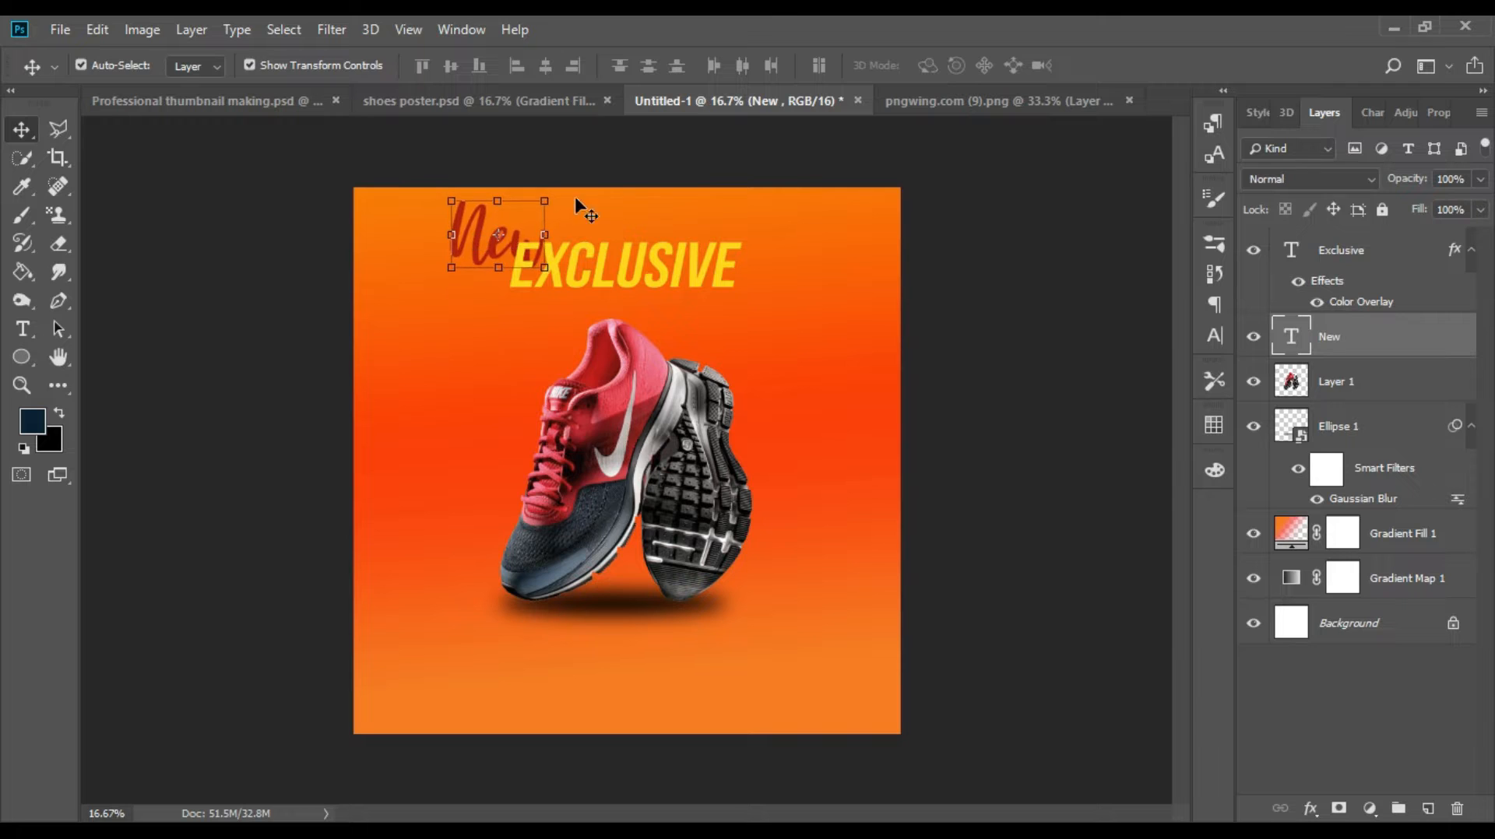
drag(452, 201, 467, 225)
Step: Nudge the reduced "New" text to sit just above the start of "Exclusive", commit the transform and deselect it
key(shift+Left)
key(shift+Up)
key(shift+Up)
key(shift+Up)
key(shift+Up)
key(shift+Up)
key(shift+Left)
key(shift+Left)
key(shift+Left)
key(shift+Up)
key(shift+Up)
key(shift+Up)
key(shift+Up)
key(shift+Left)
key(shift+Left)
key(shift+Left)
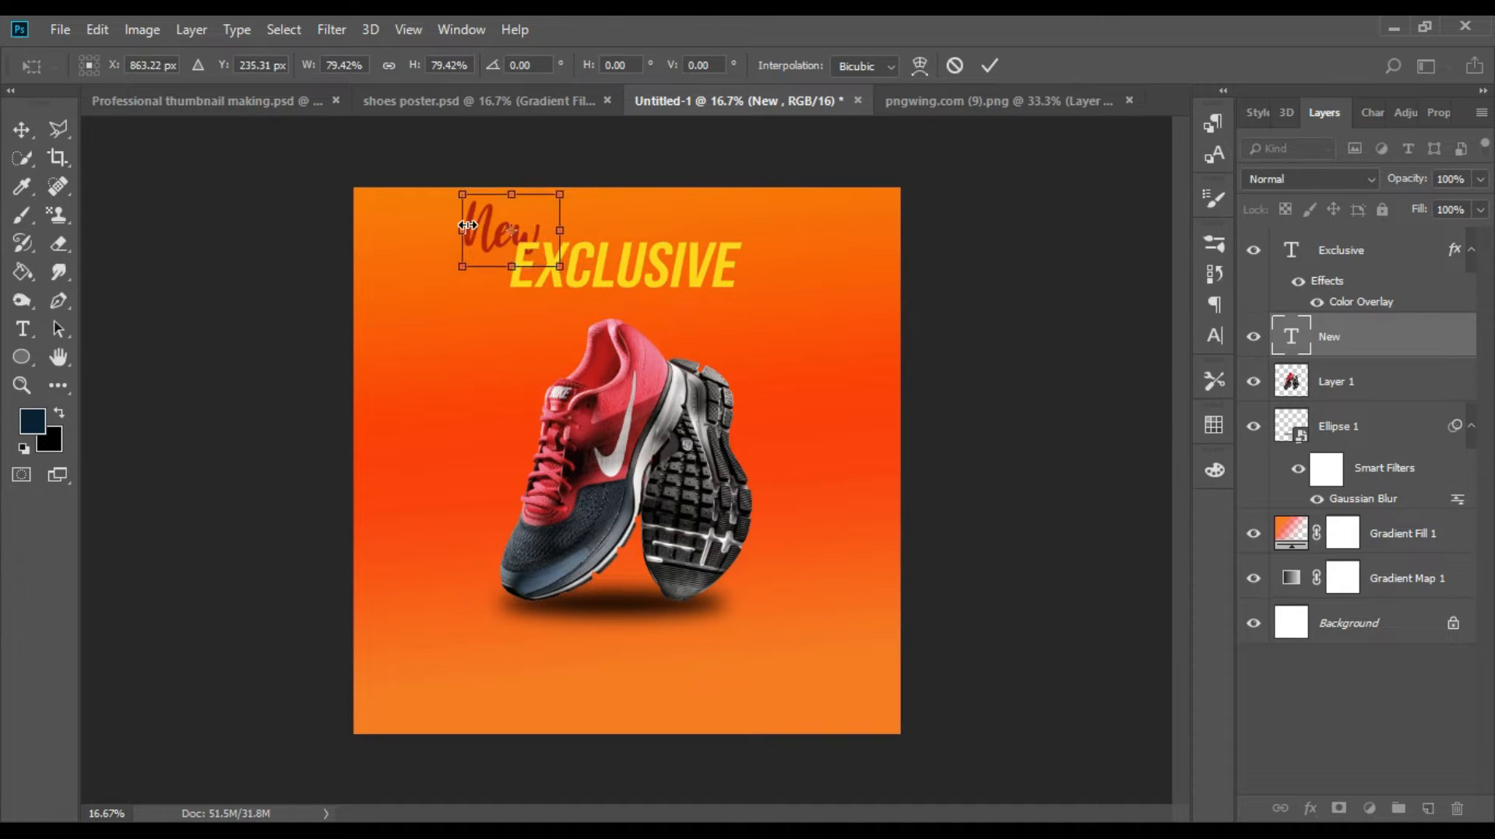
key(shift+Left)
key(shift+Left)
key(shift+Down)
key(shift+Down)
key(shift+Left)
key(Return)
click(236, 279)
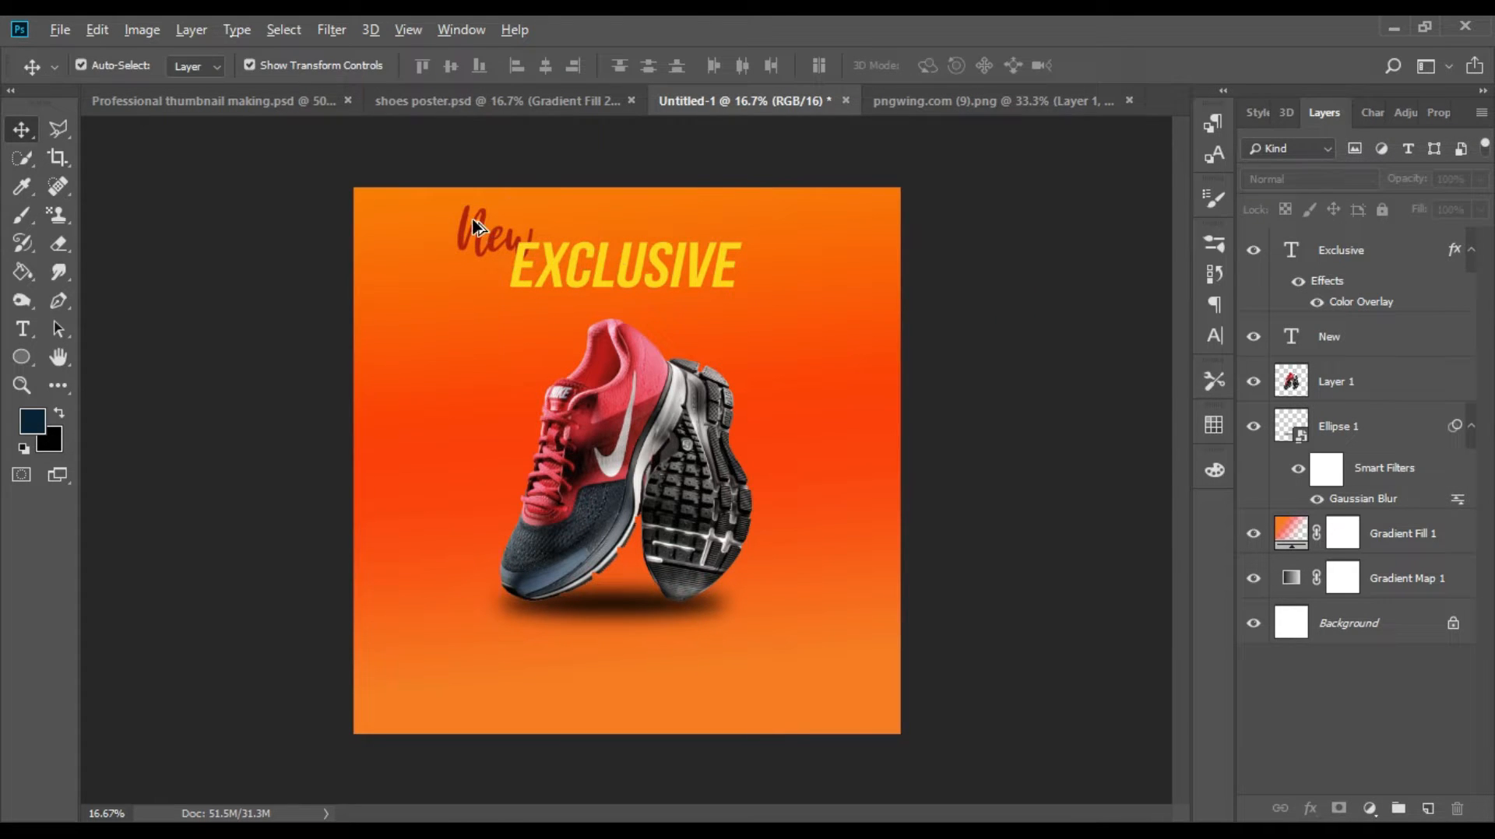
Step: Duplicate the "New" text below the end of "Exclusive" and change its wording to "Collection"
drag(477, 227, 736, 292)
double_click(804, 281)
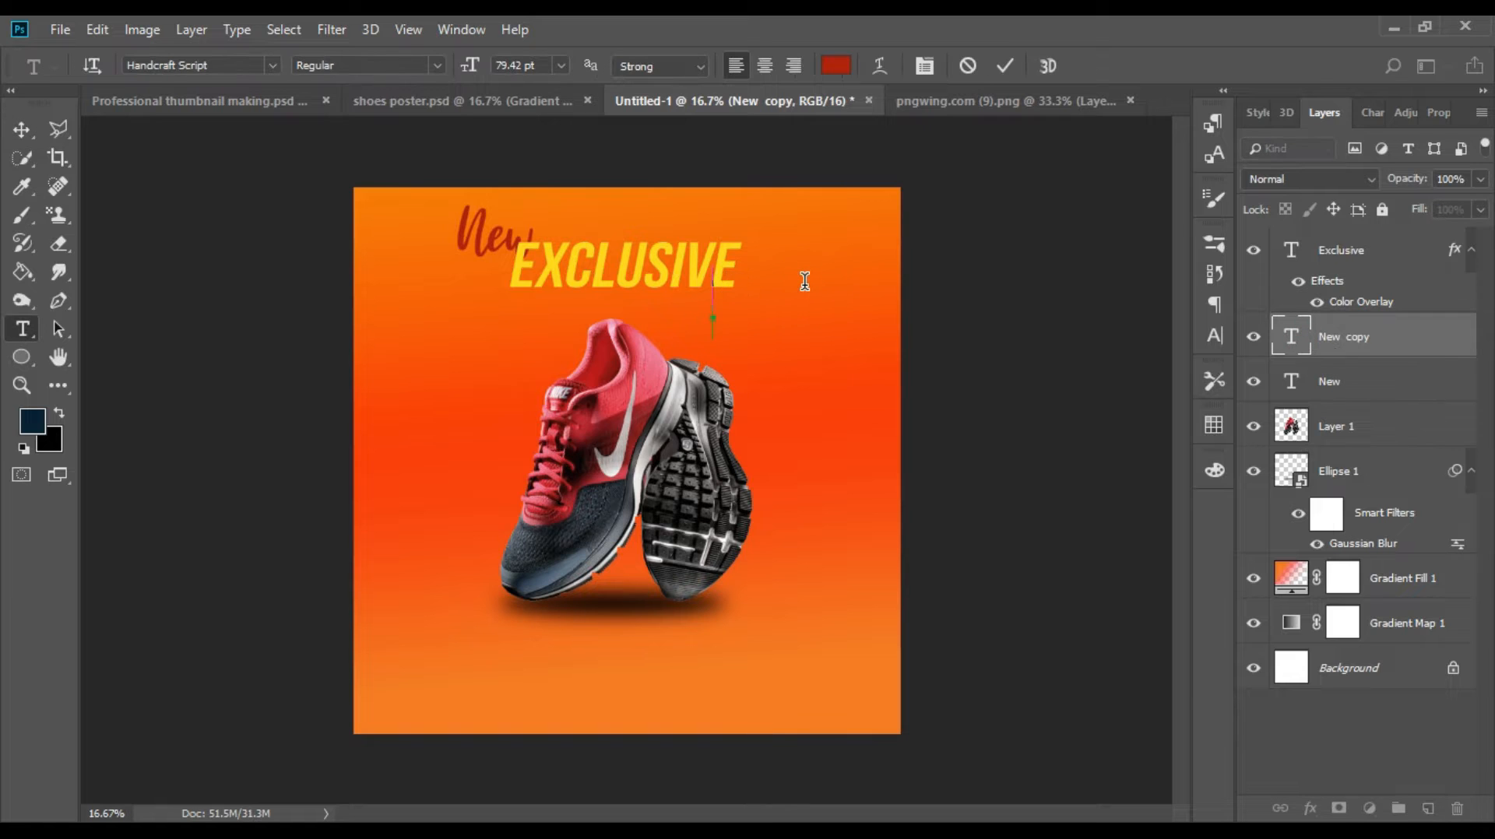
click(24, 128)
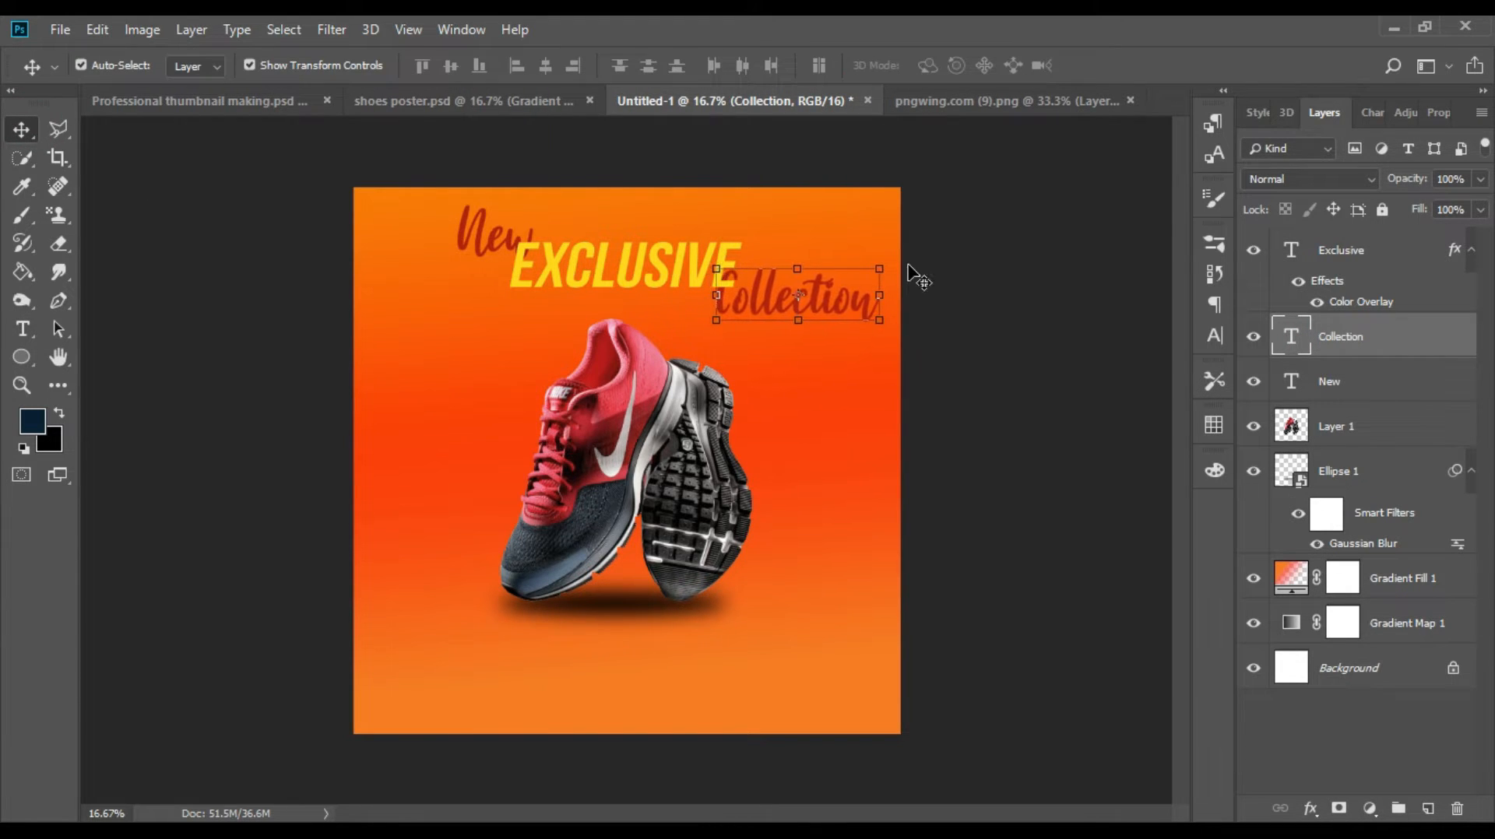
Step: Scale the "Collection" text down and place it tucked under the end of "Exclusive"
click(717, 322)
drag(735, 324, 776, 301)
drag(777, 281, 748, 299)
key(Return)
click(1051, 227)
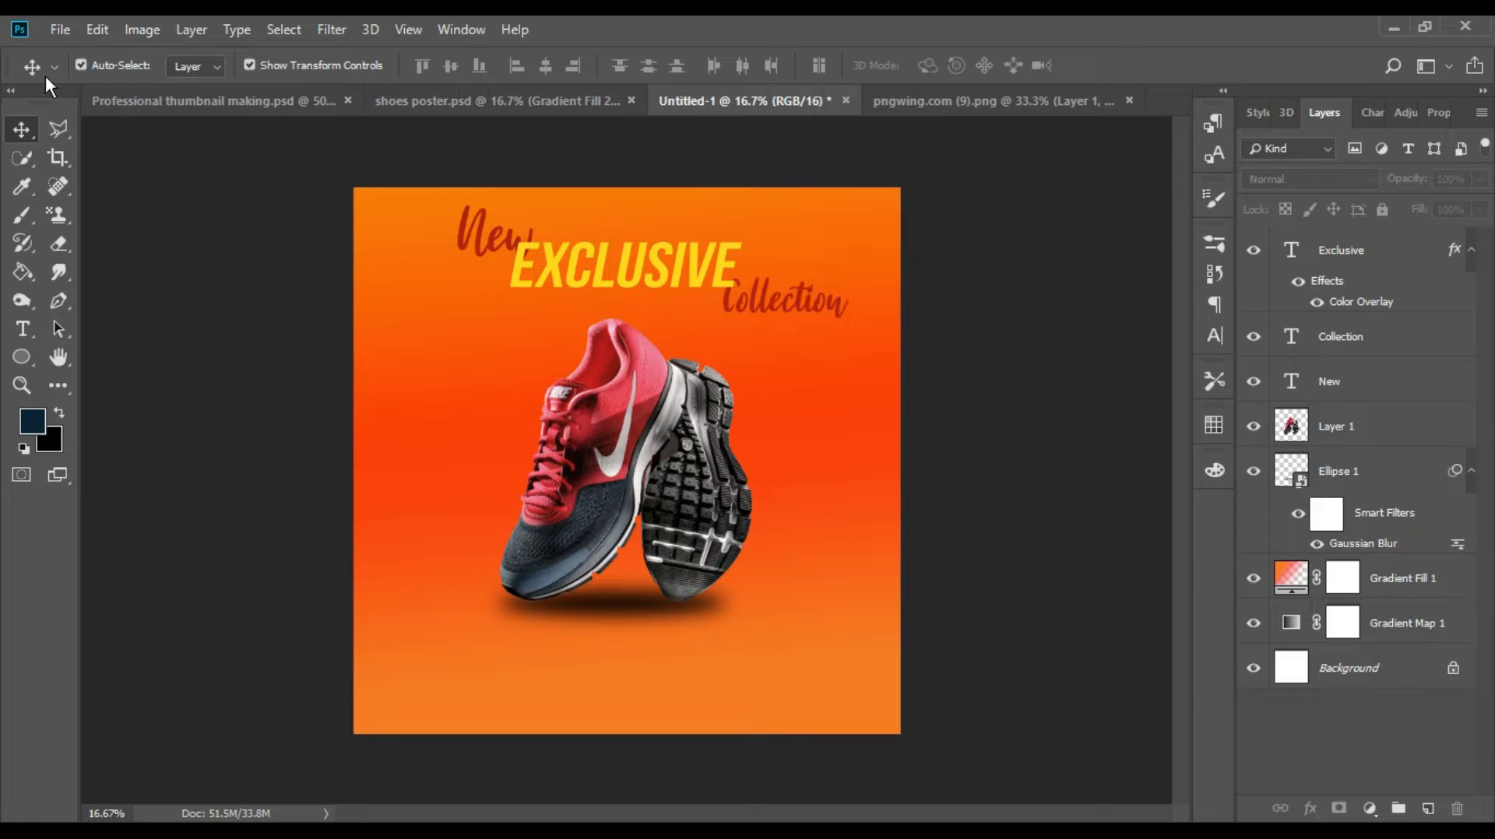
Step: Add the text "justdoit" near the bottom edge of the poster
click(60, 31)
click(16, 375)
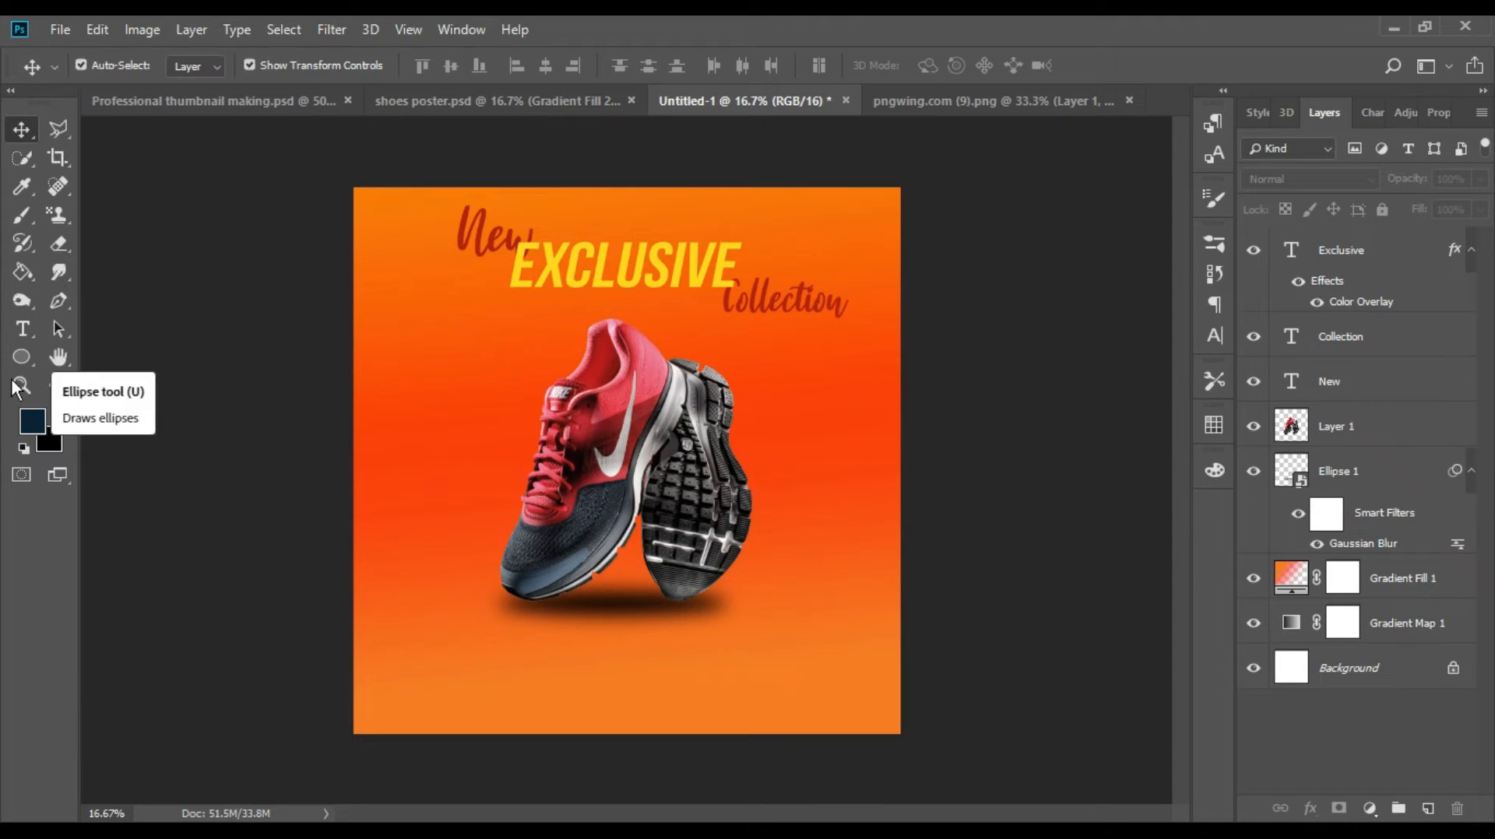
click(22, 329)
click(504, 704)
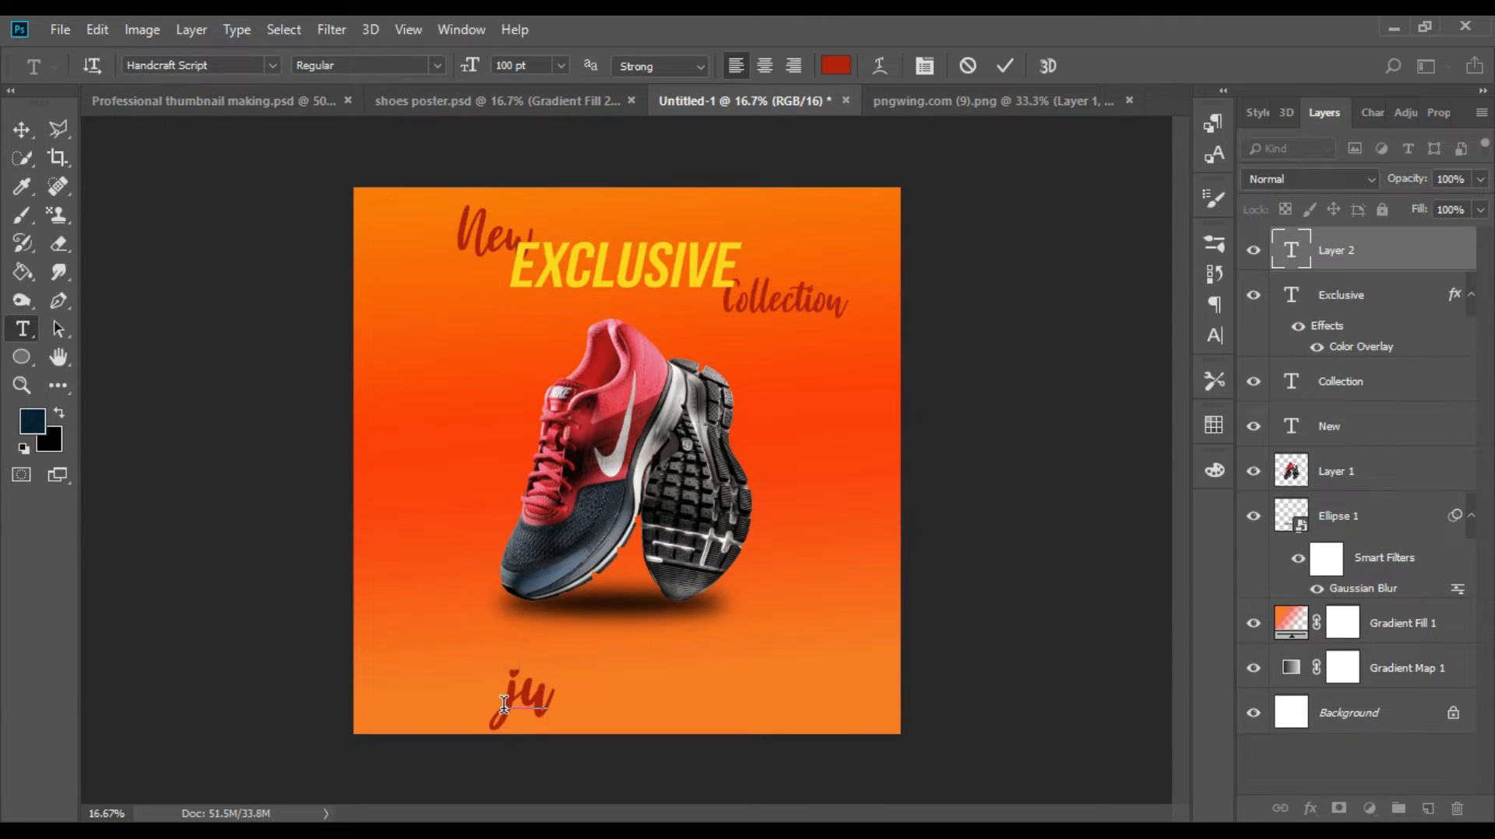
click(22, 129)
Step: Scale the "justdoit" text to about 31%, centre it horizontally at the poster's bottom edge and commit the transform
drag(534, 694, 577, 682)
drag(534, 723, 653, 644)
key(ctrl+plus)
key(ctrl+plus)
drag(724, 790, 694, 312)
drag(704, 377, 579, 487)
key(ctrl+minus)
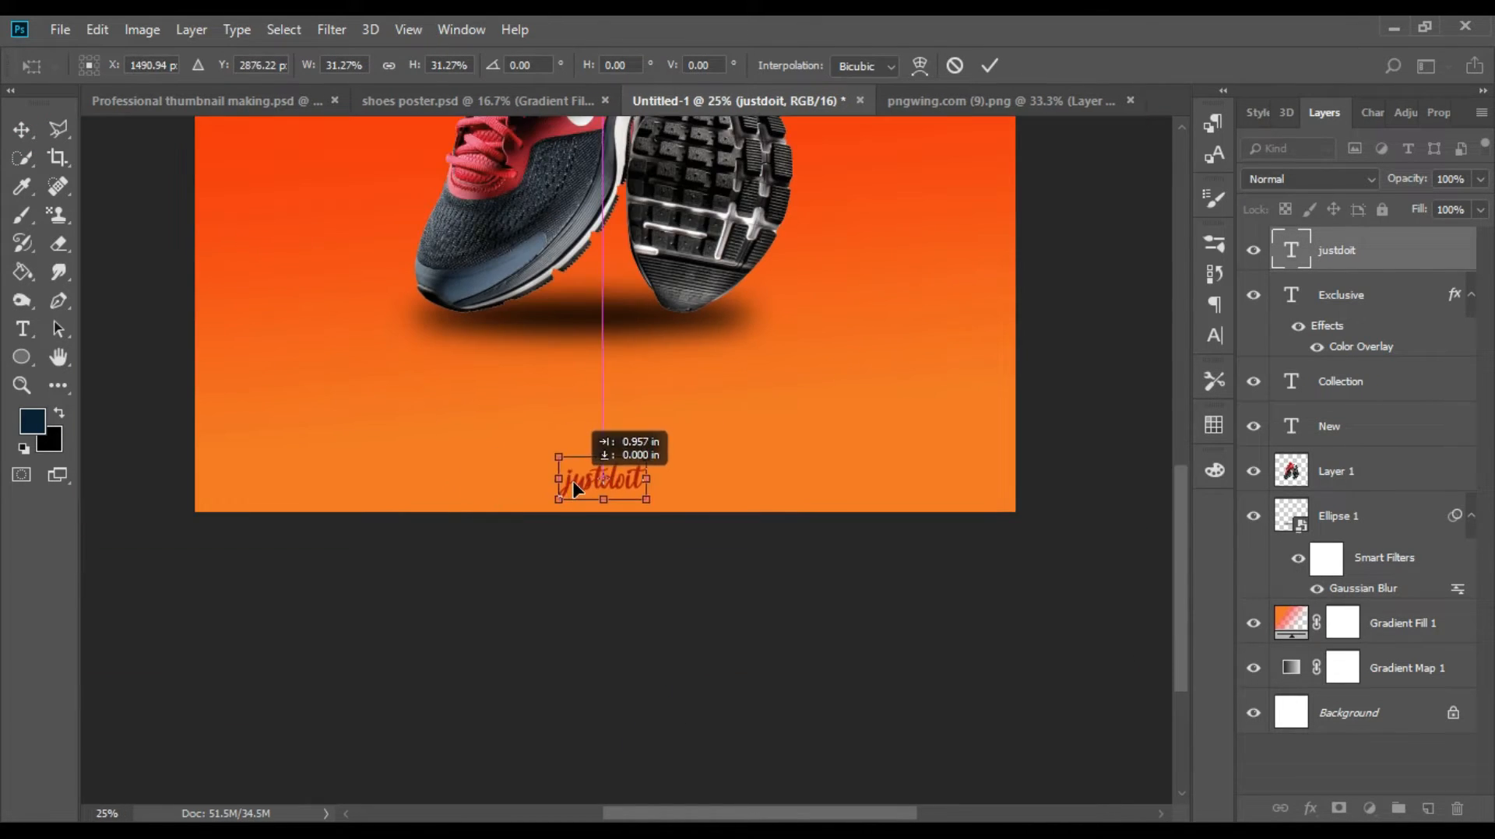
key(ctrl+minus)
key(Return)
key(ctrl+plus)
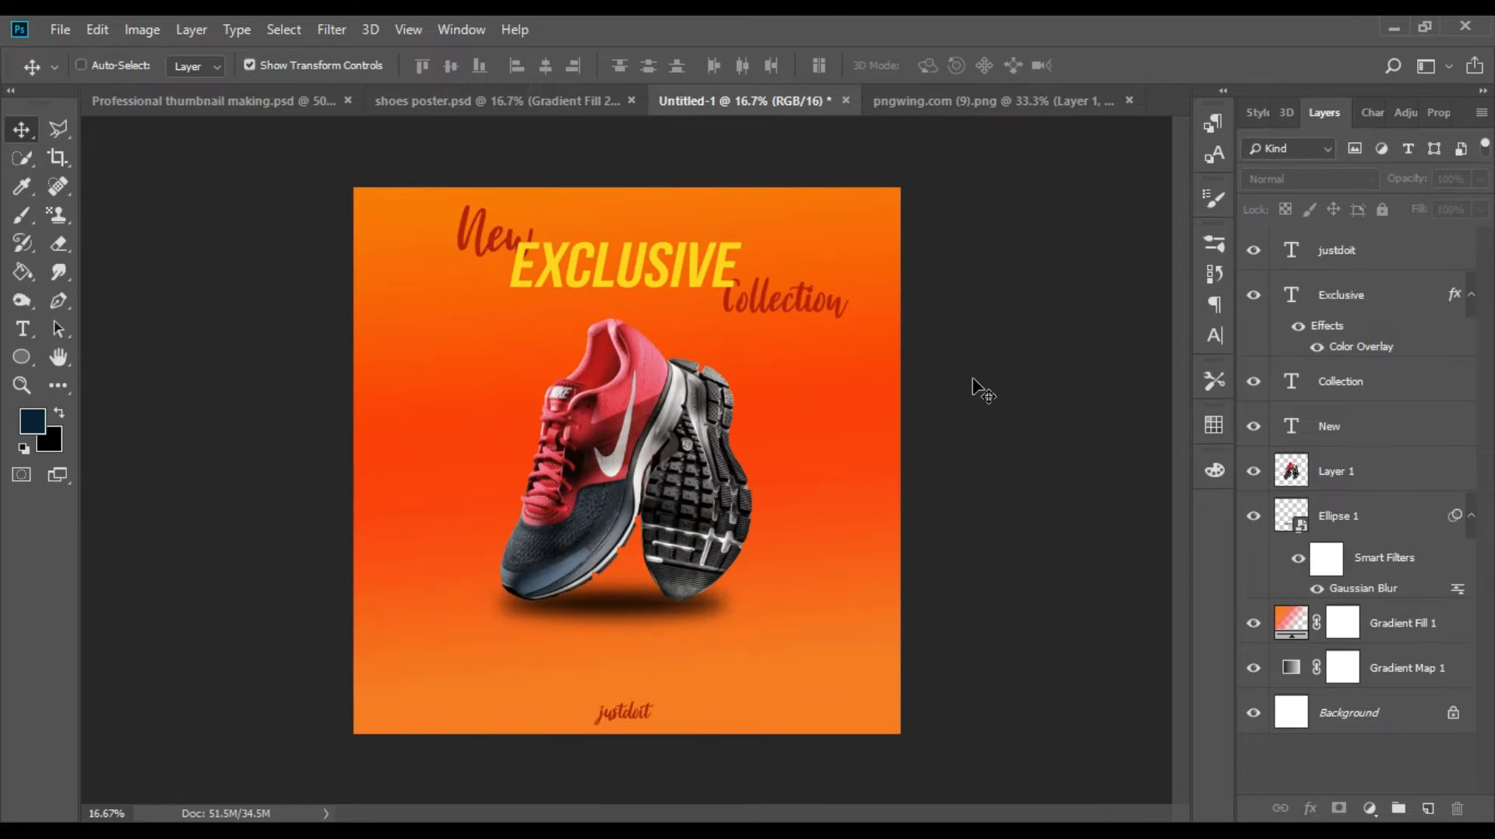
Step: Shrink the "justdoit" text further to about 84% and commit the transform
drag(593, 727, 597, 723)
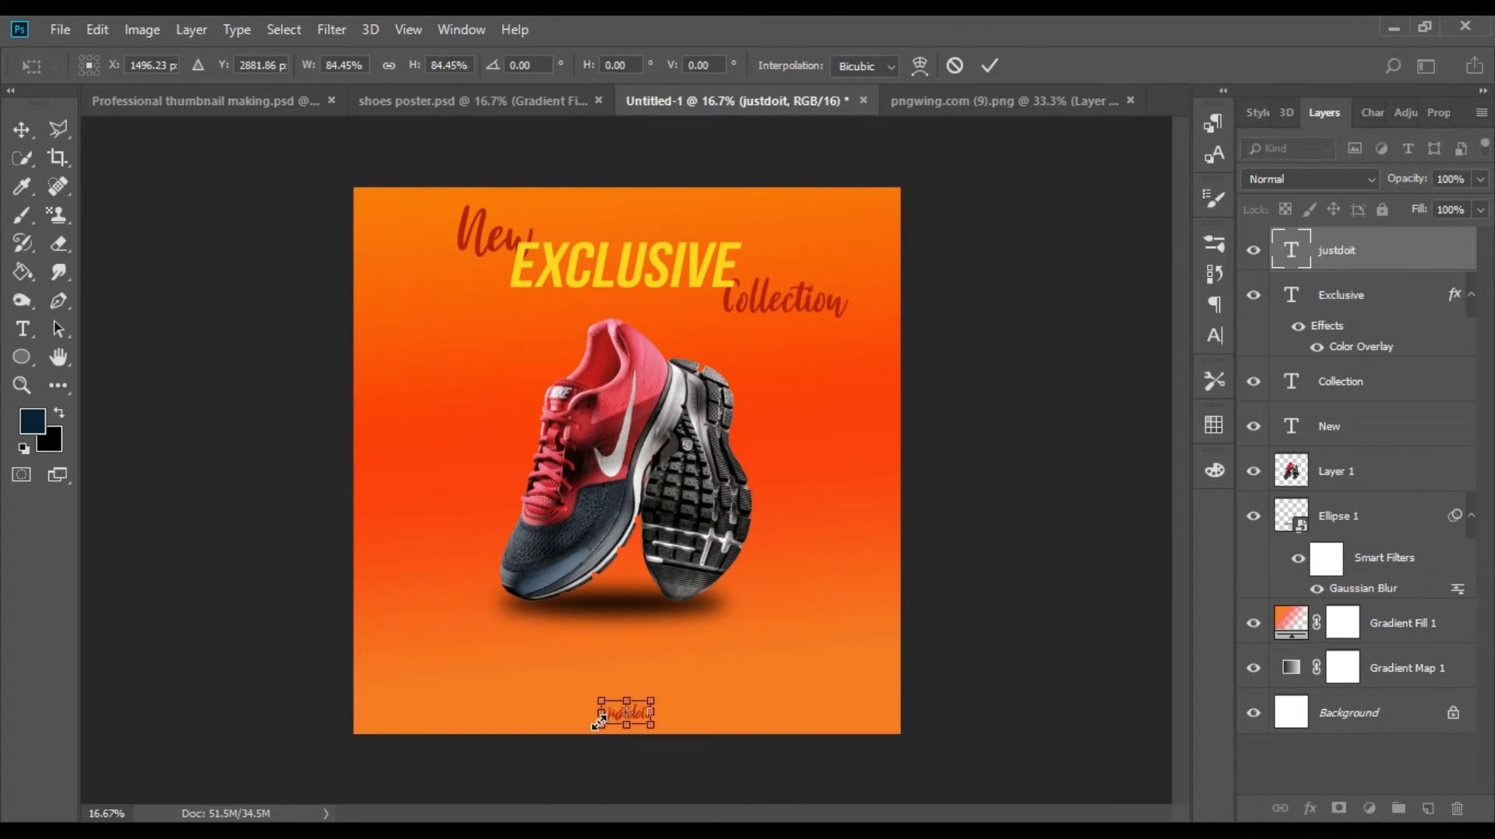
key(Return)
click(1093, 406)
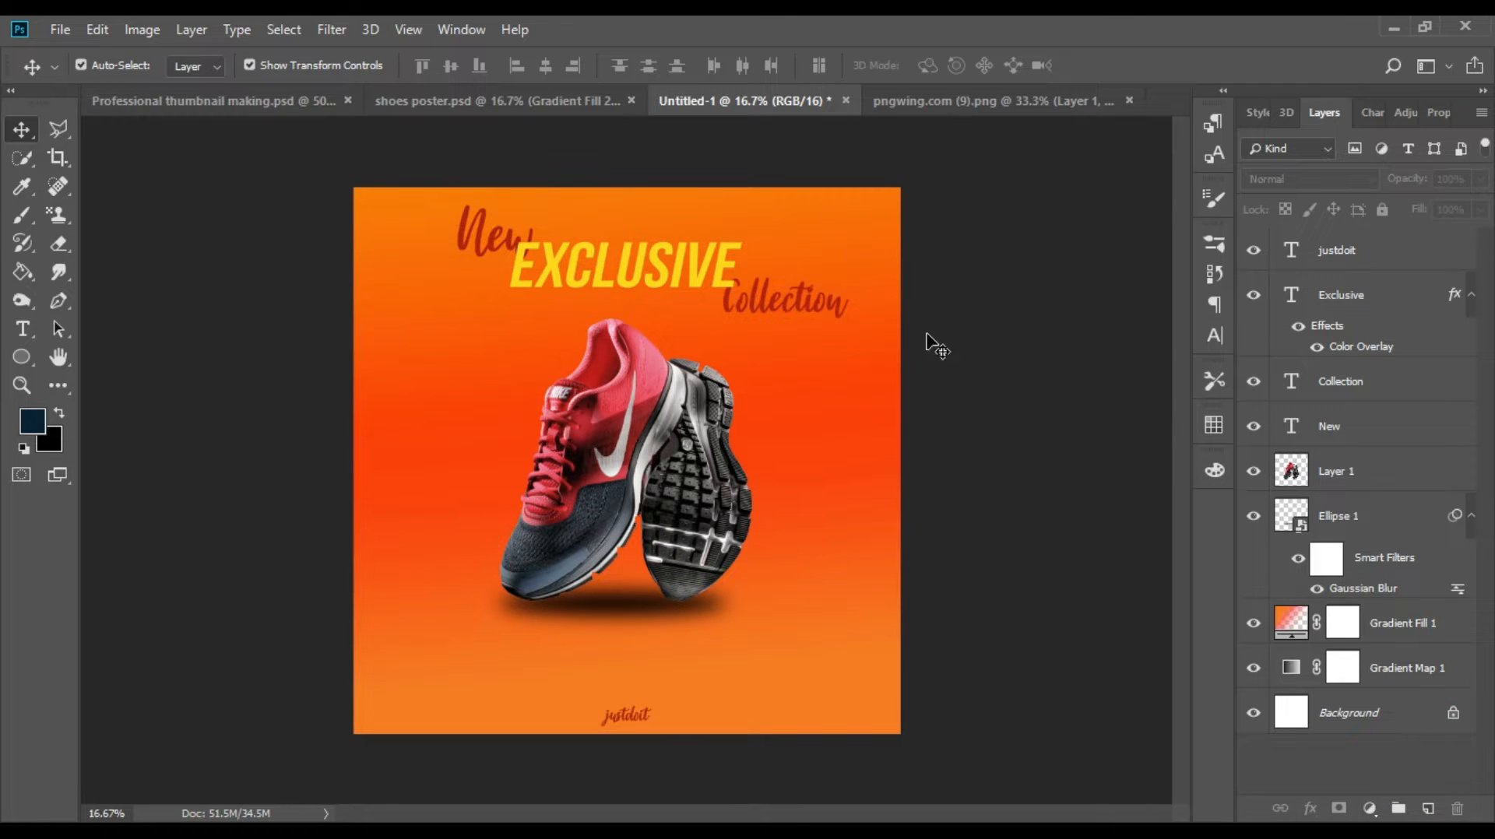
Step: On a new layer, paint a soft white glow over the middle of the shoes with an 1800 px brush at 33% opacity
click(23, 216)
click(1428, 809)
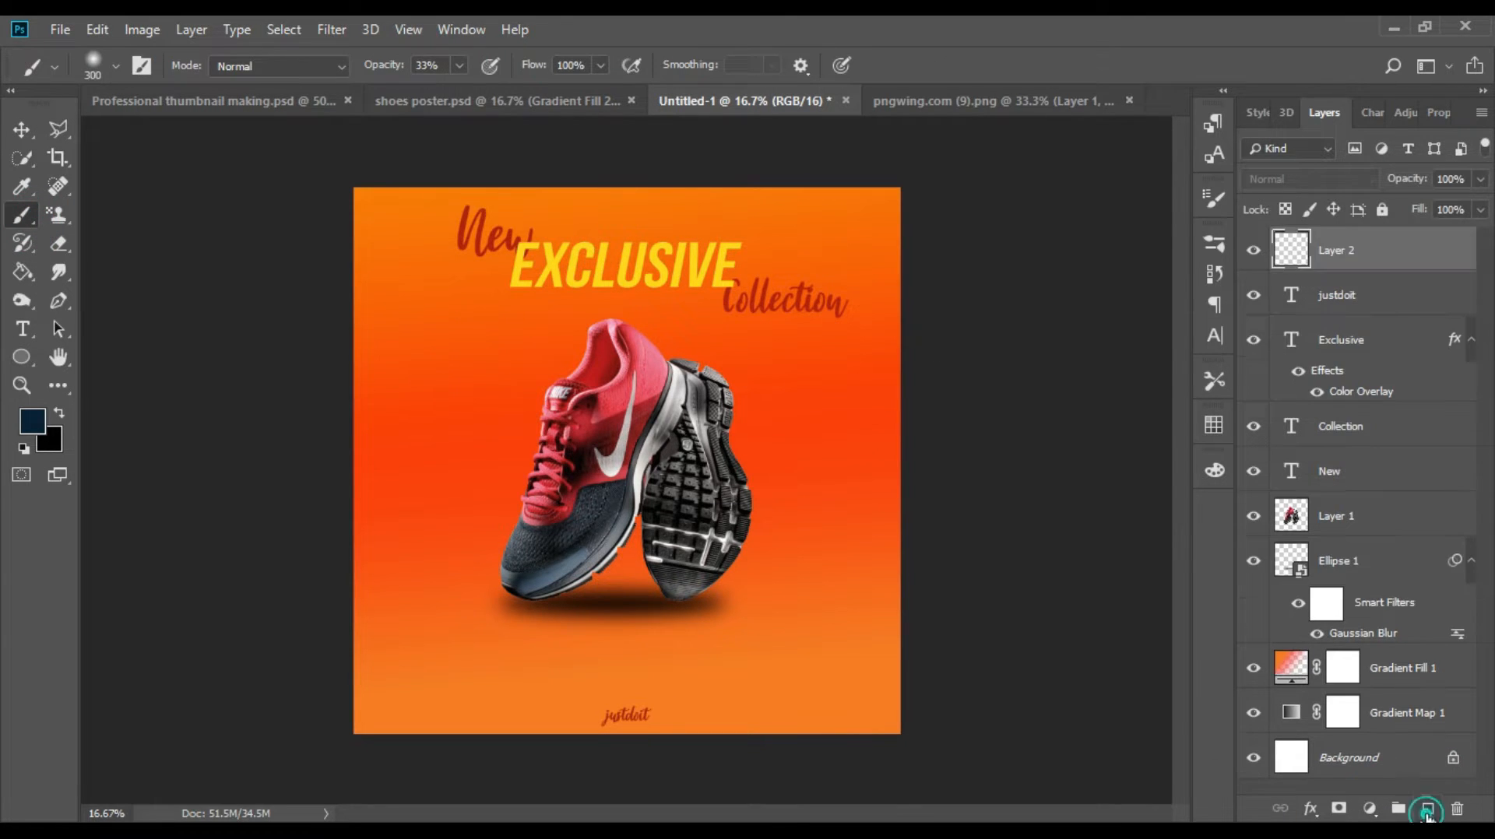
key(bracketright)
key(bracketright)
key(bracketright)
key(bracketright)
key(bracketright)
key(bracketright)
key(bracketright)
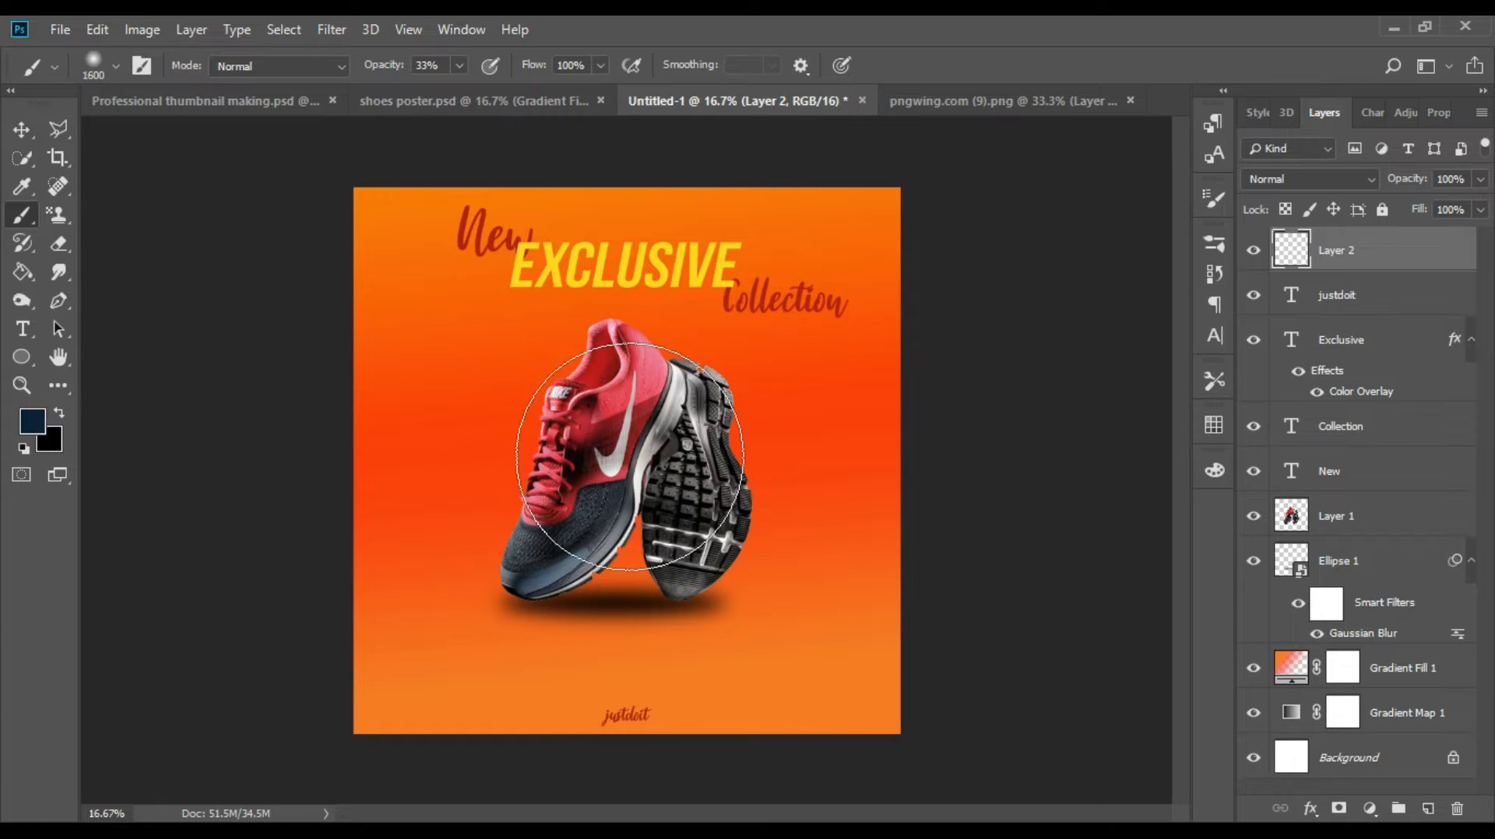
click(58, 415)
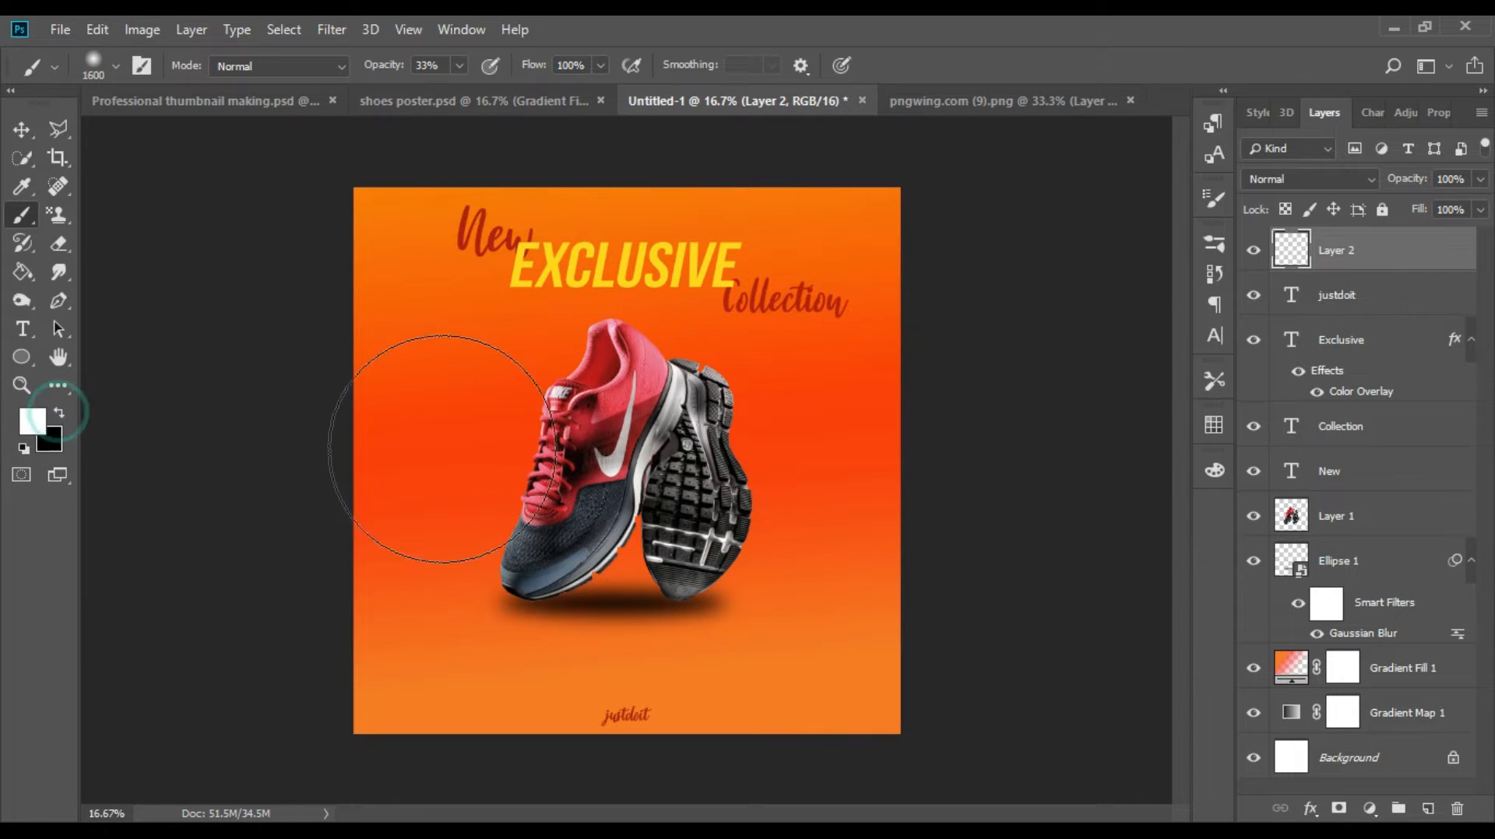
key(bracketright)
key(bracketright)
click(631, 459)
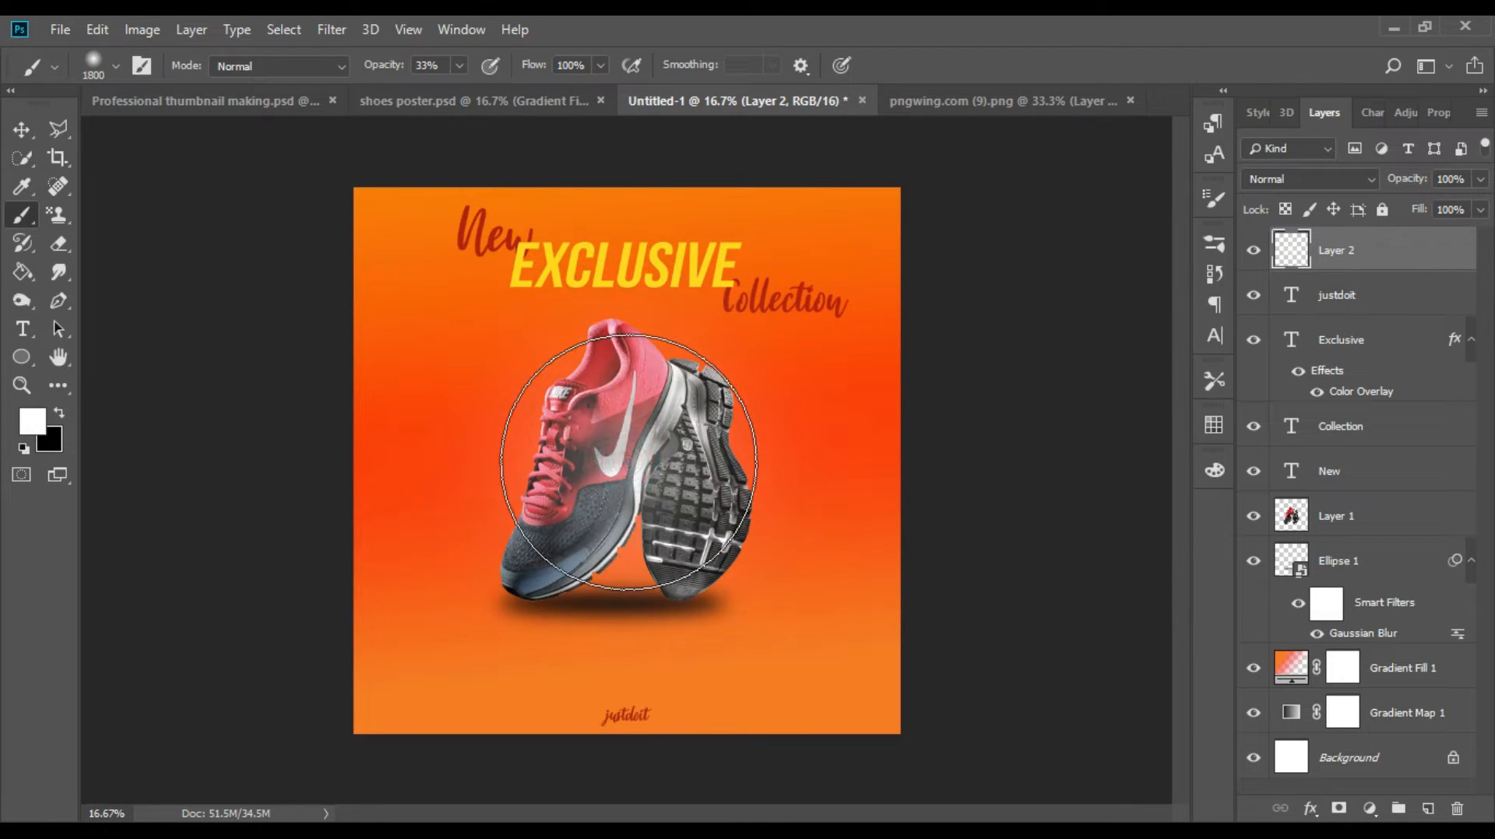
click(629, 458)
Step: Move the white glow layer beneath the blurred Ellipse 1 shadow so it lies behind the shoes
click(22, 130)
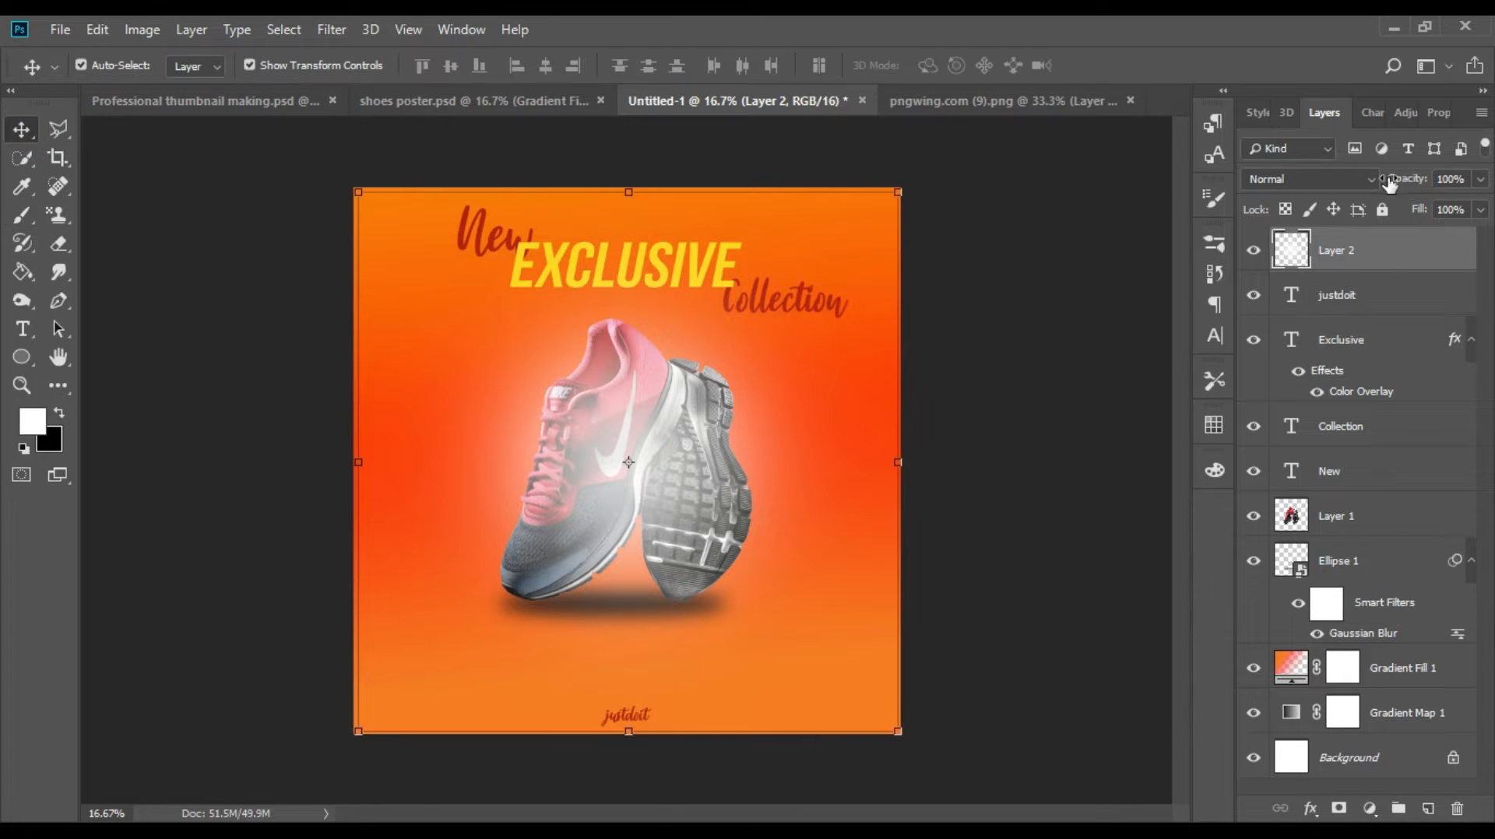
drag(1370, 581, 1364, 651)
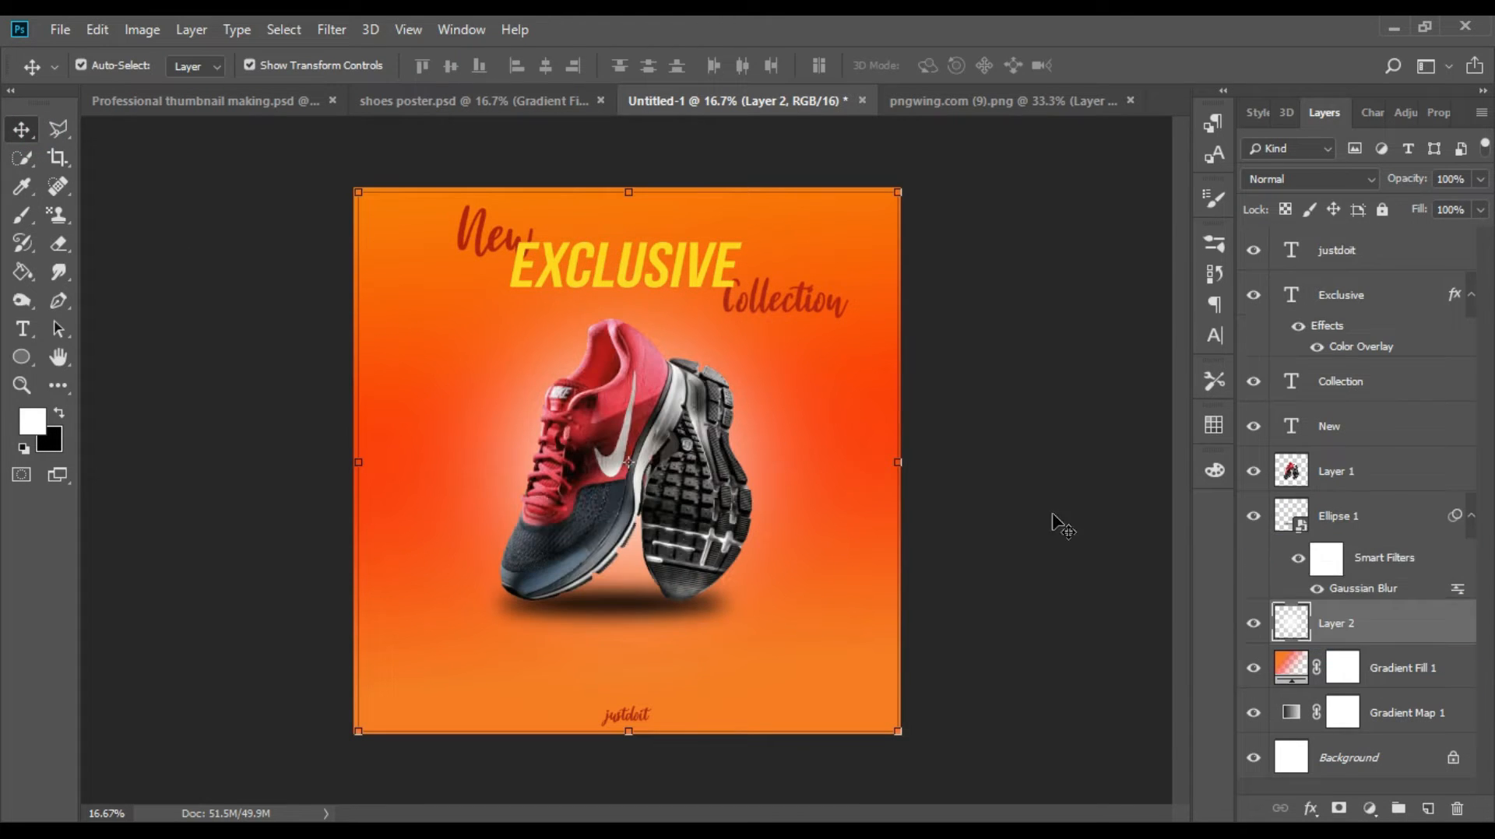
click(1029, 405)
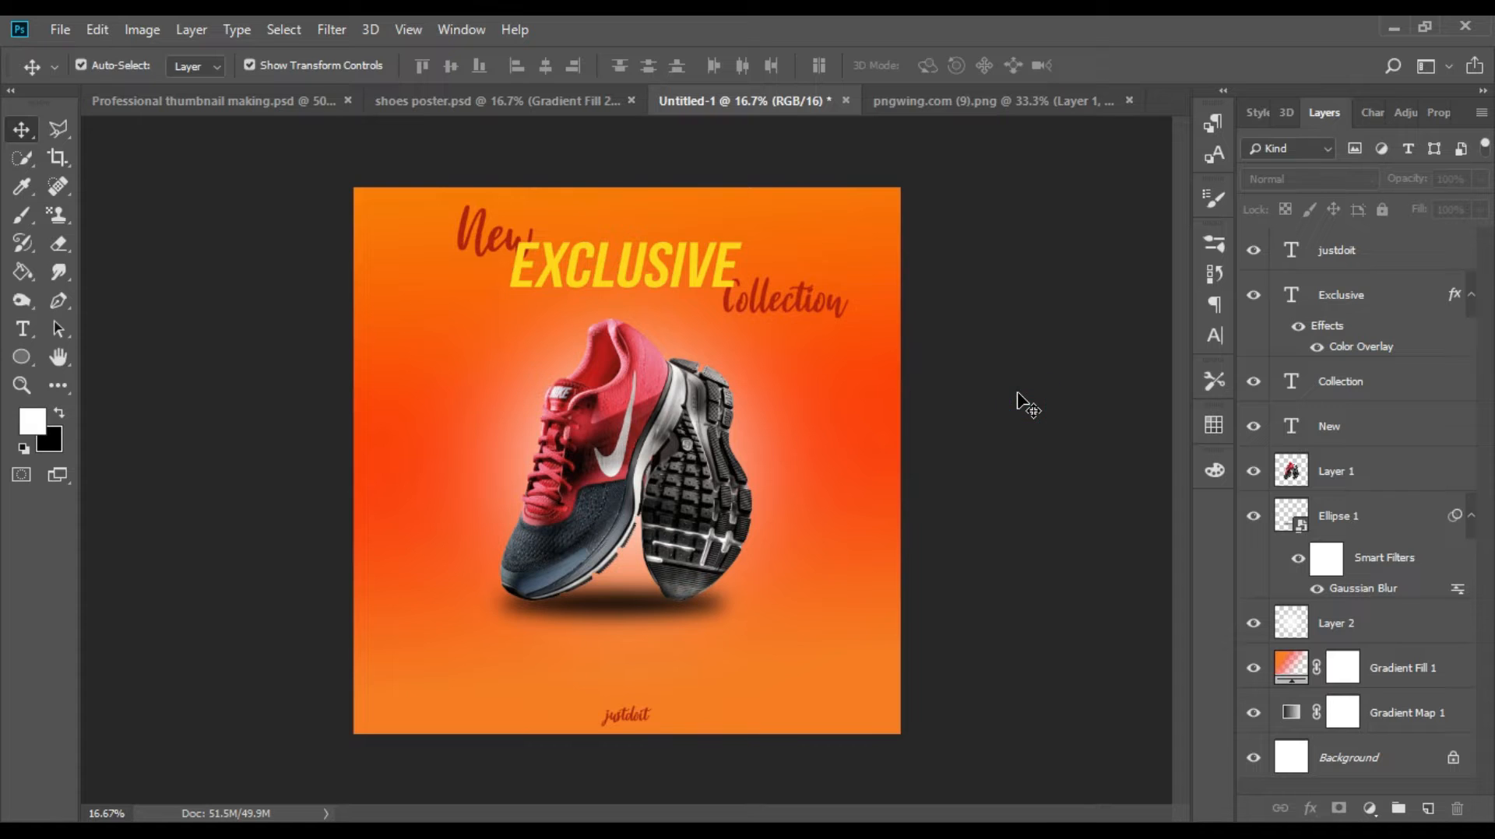
Step: Reduce the opacity of the white glow layer and compare the poster with that layer hidden and shown
click(705, 489)
click(1480, 179)
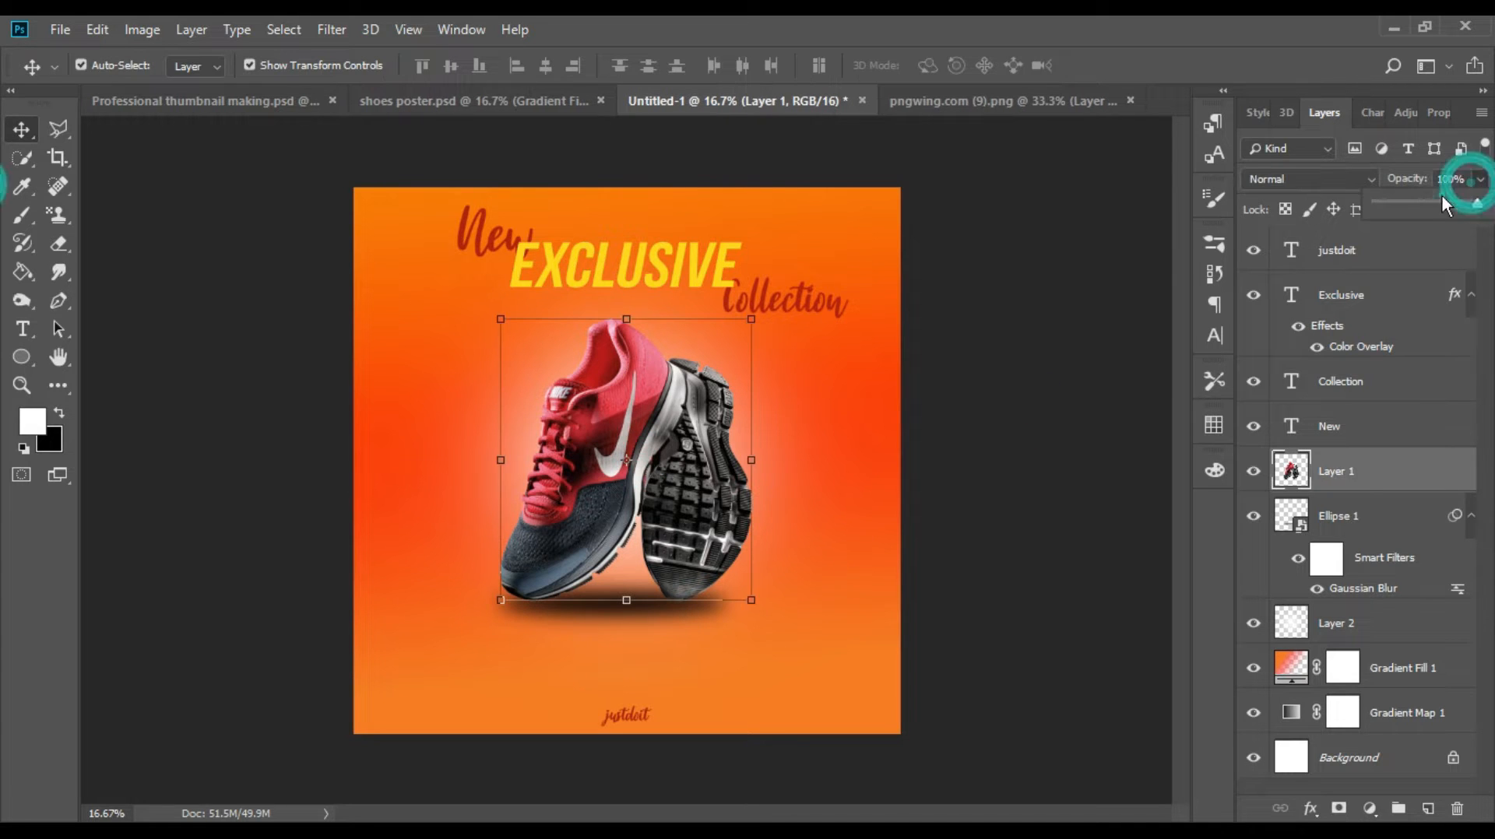
mouse_move(1479, 201)
mouse_down()
mouse_move(1427, 206)
mouse_move(1477, 203)
mouse_move(1450, 204)
mouse_up()
click(1387, 639)
click(1480, 179)
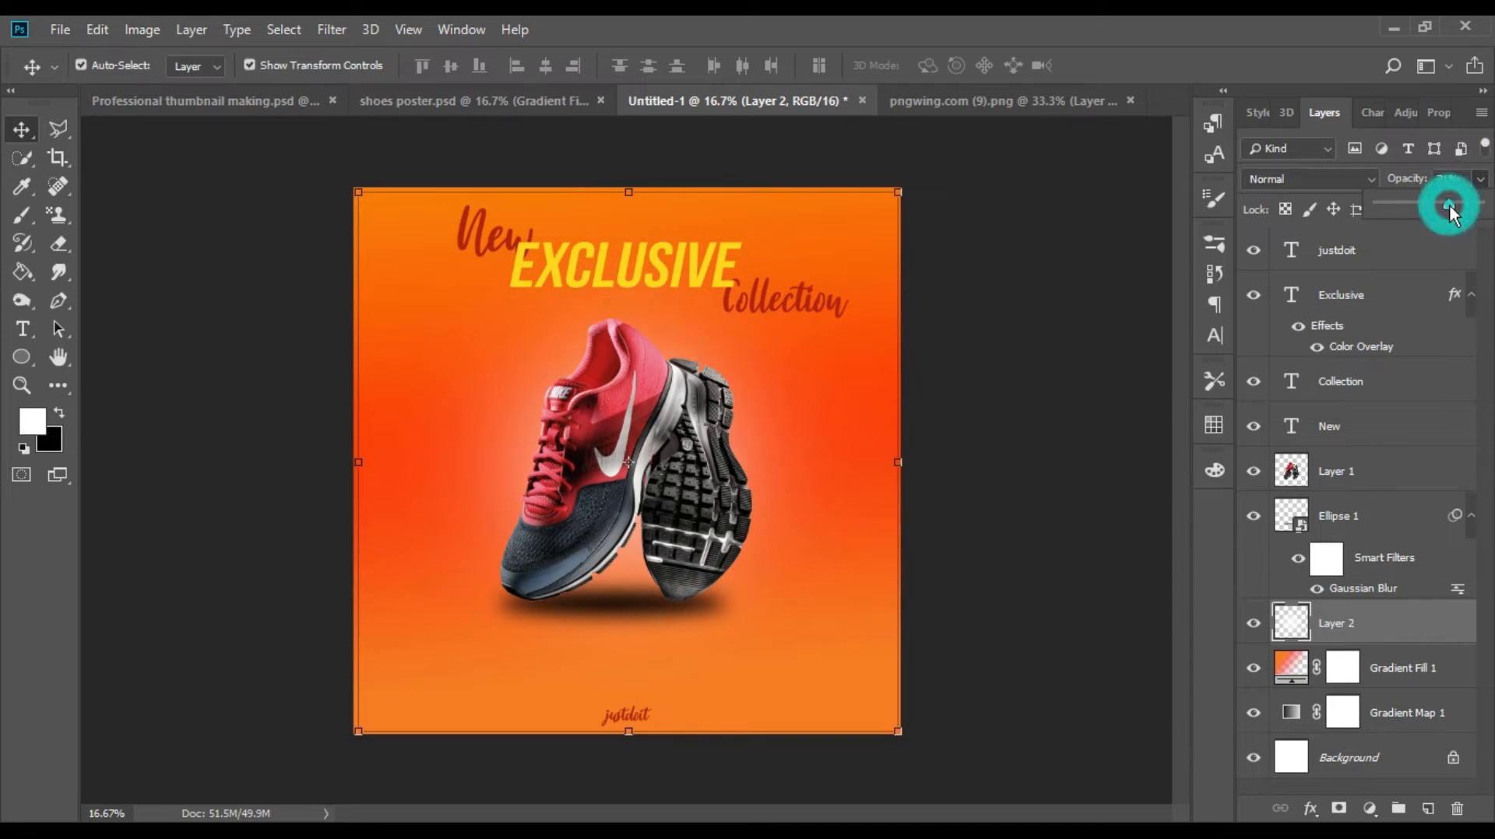
click(1055, 323)
click(1249, 623)
click(1249, 624)
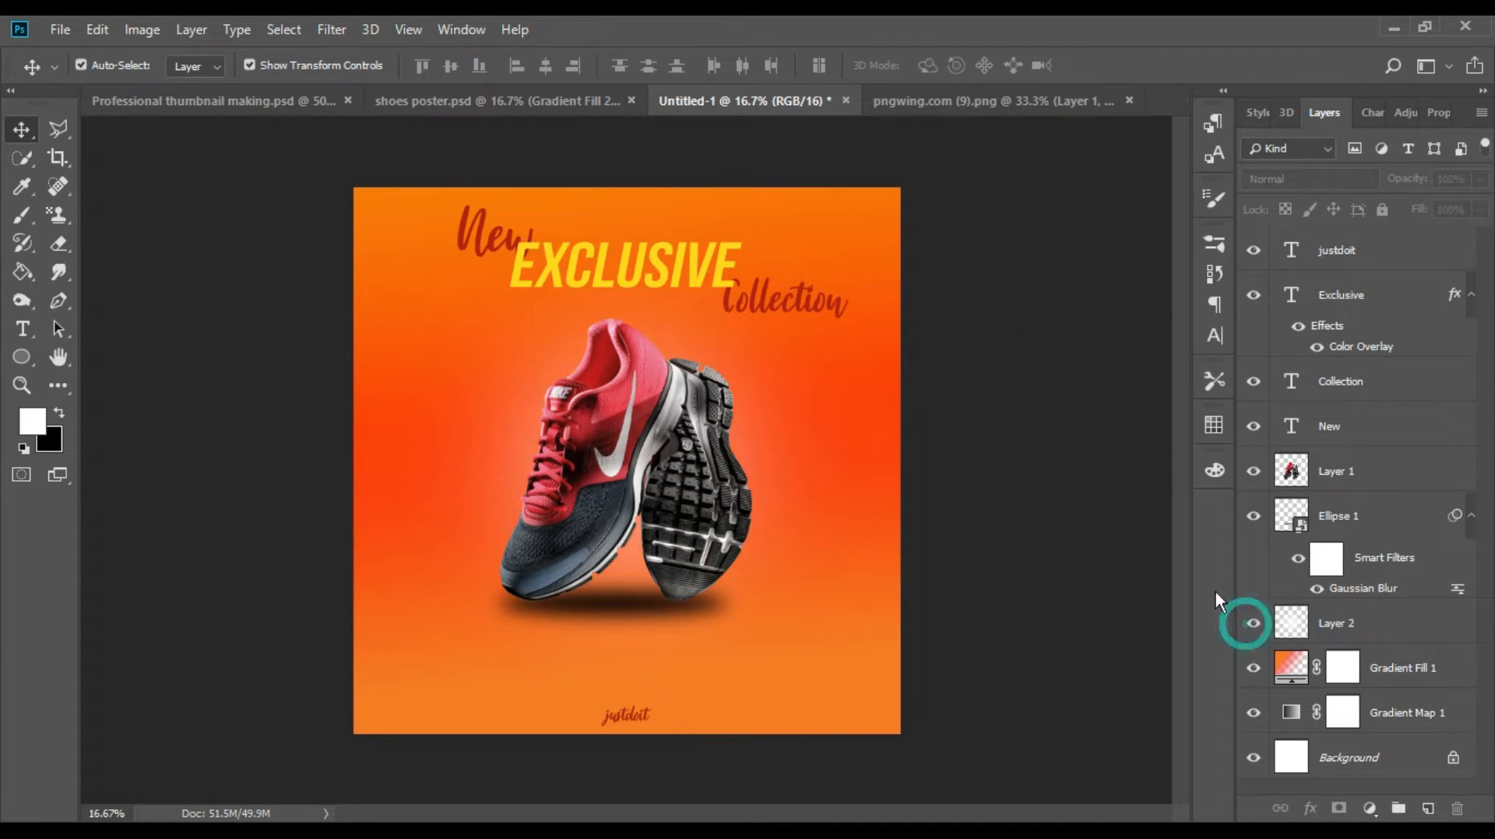
Step: On a new layer, paint a soft red (#ff0806) glow over the shoes with the 1800 px brush at 33% opacity
click(21, 218)
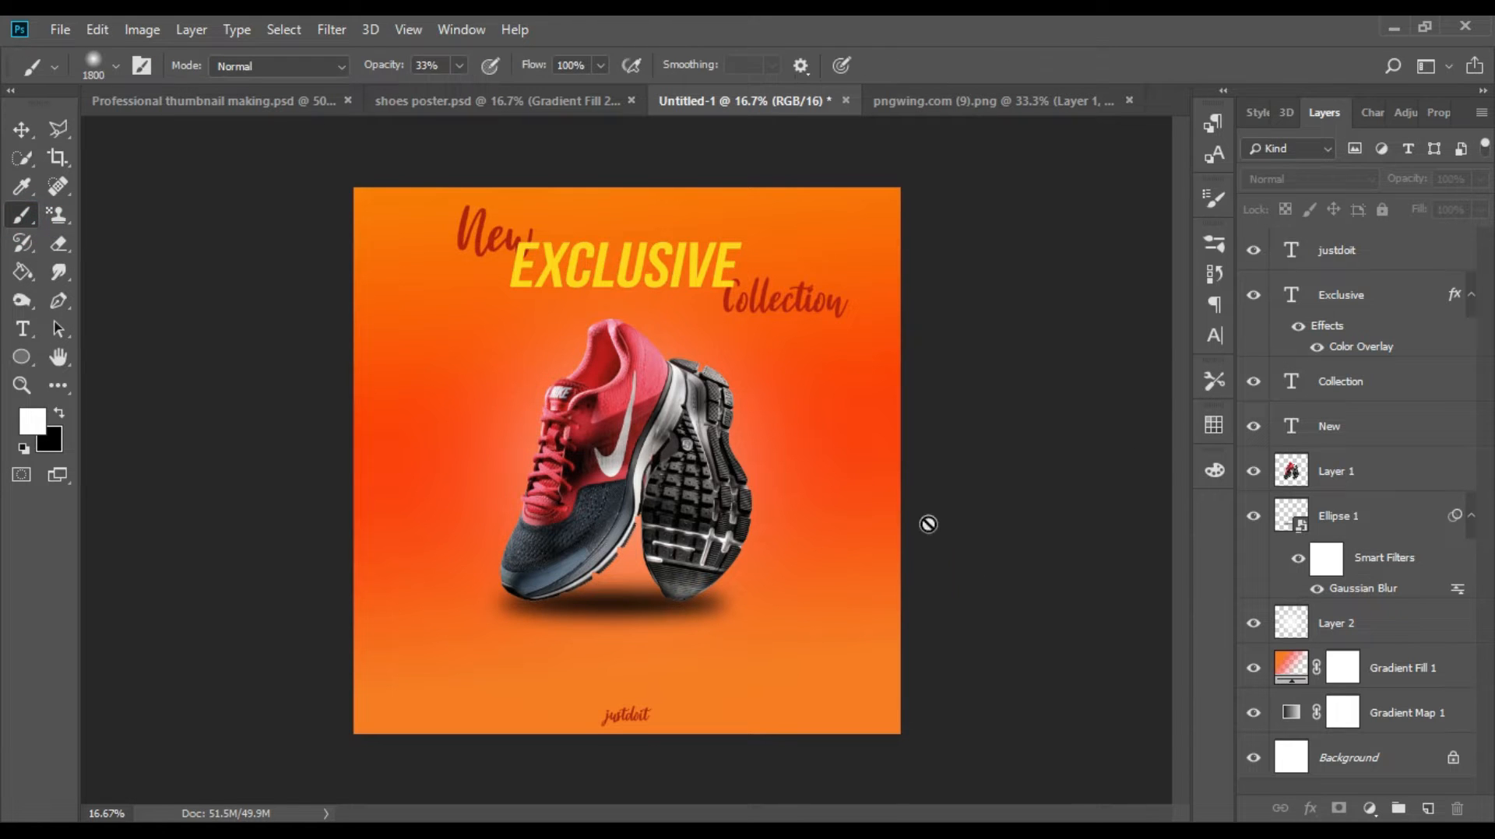
click(1427, 809)
click(39, 420)
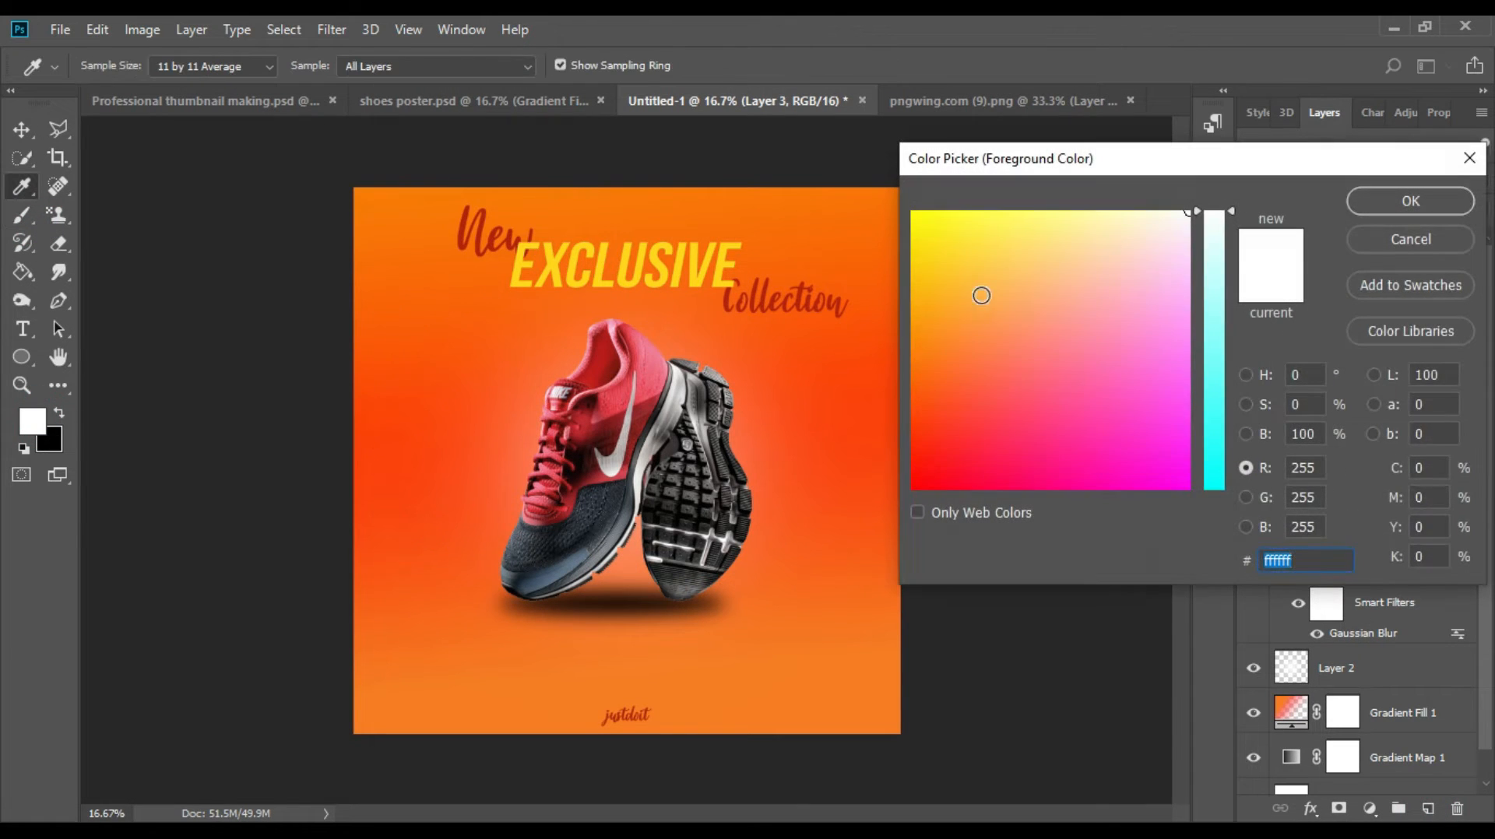
click(934, 234)
mouse_move(1072, 332)
mouse_down()
mouse_move(915, 417)
mouse_move(918, 481)
mouse_up()
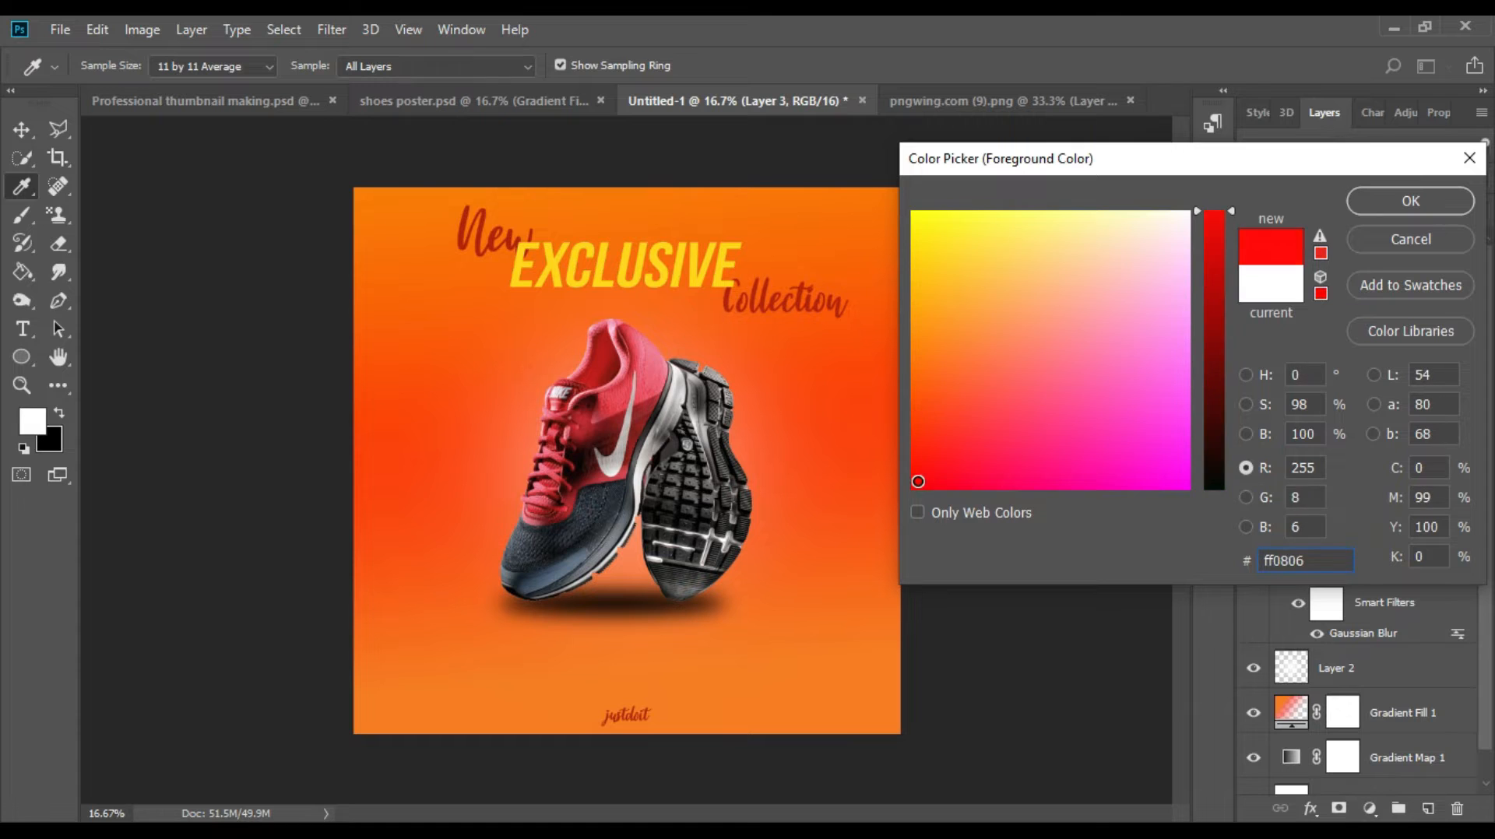
click(1410, 201)
click(619, 453)
click(619, 453)
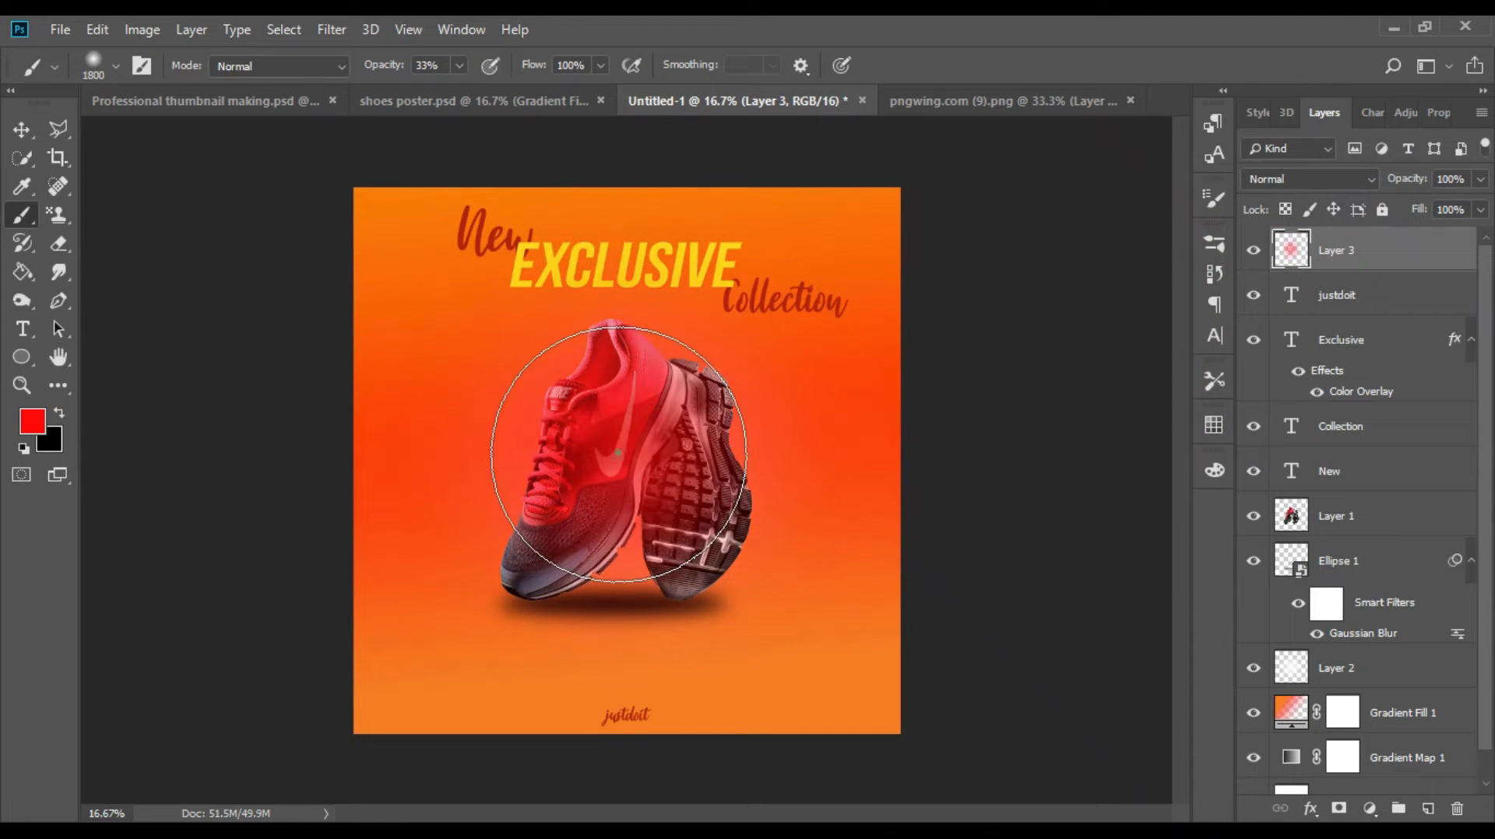
click(619, 453)
Step: Move the red glow layer directly beneath the Ellipse 1 shadow and lower its opacity to about 61%
click(22, 129)
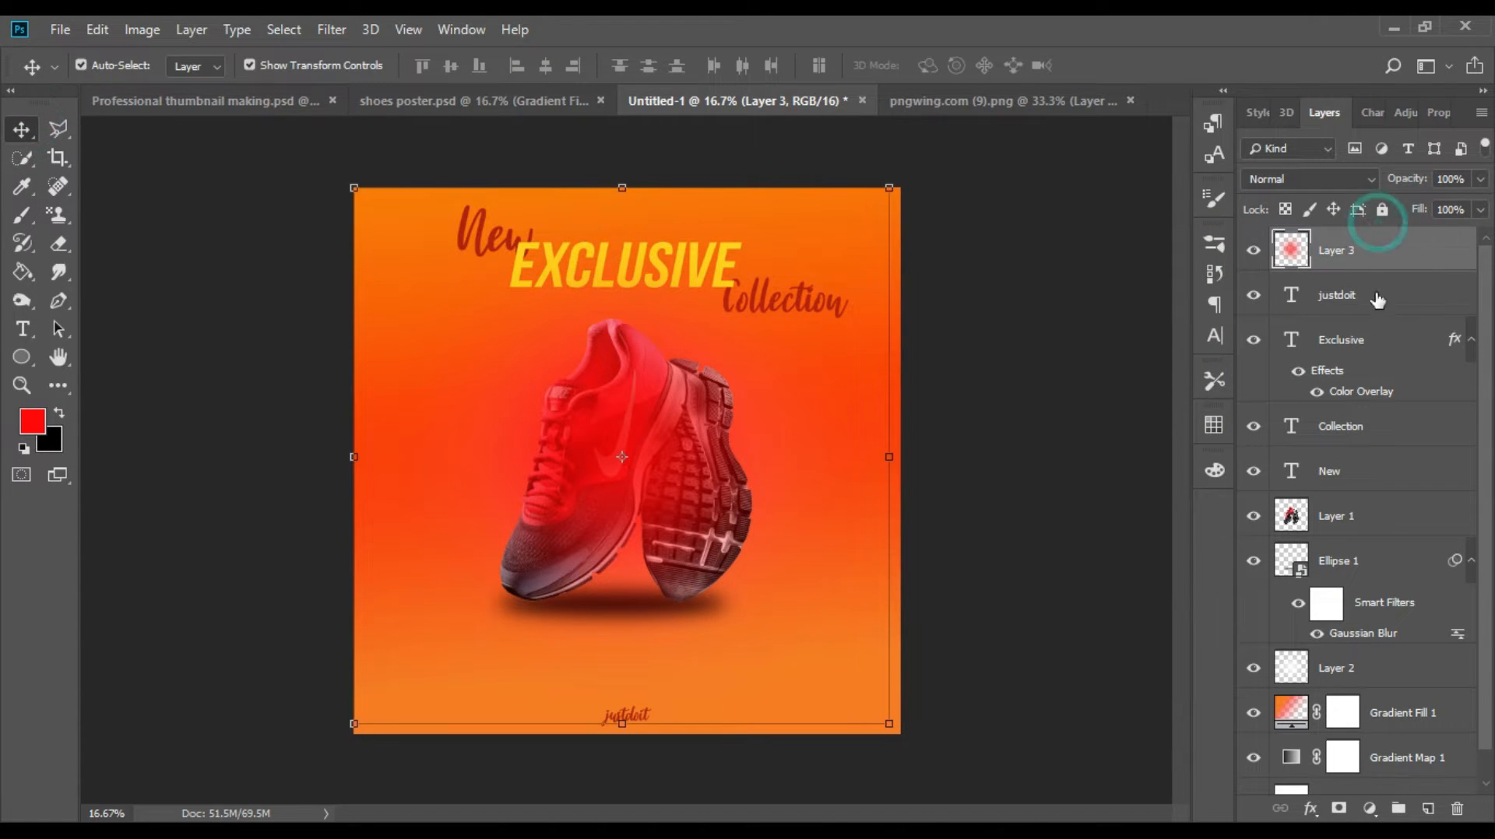
drag(1377, 301, 1308, 646)
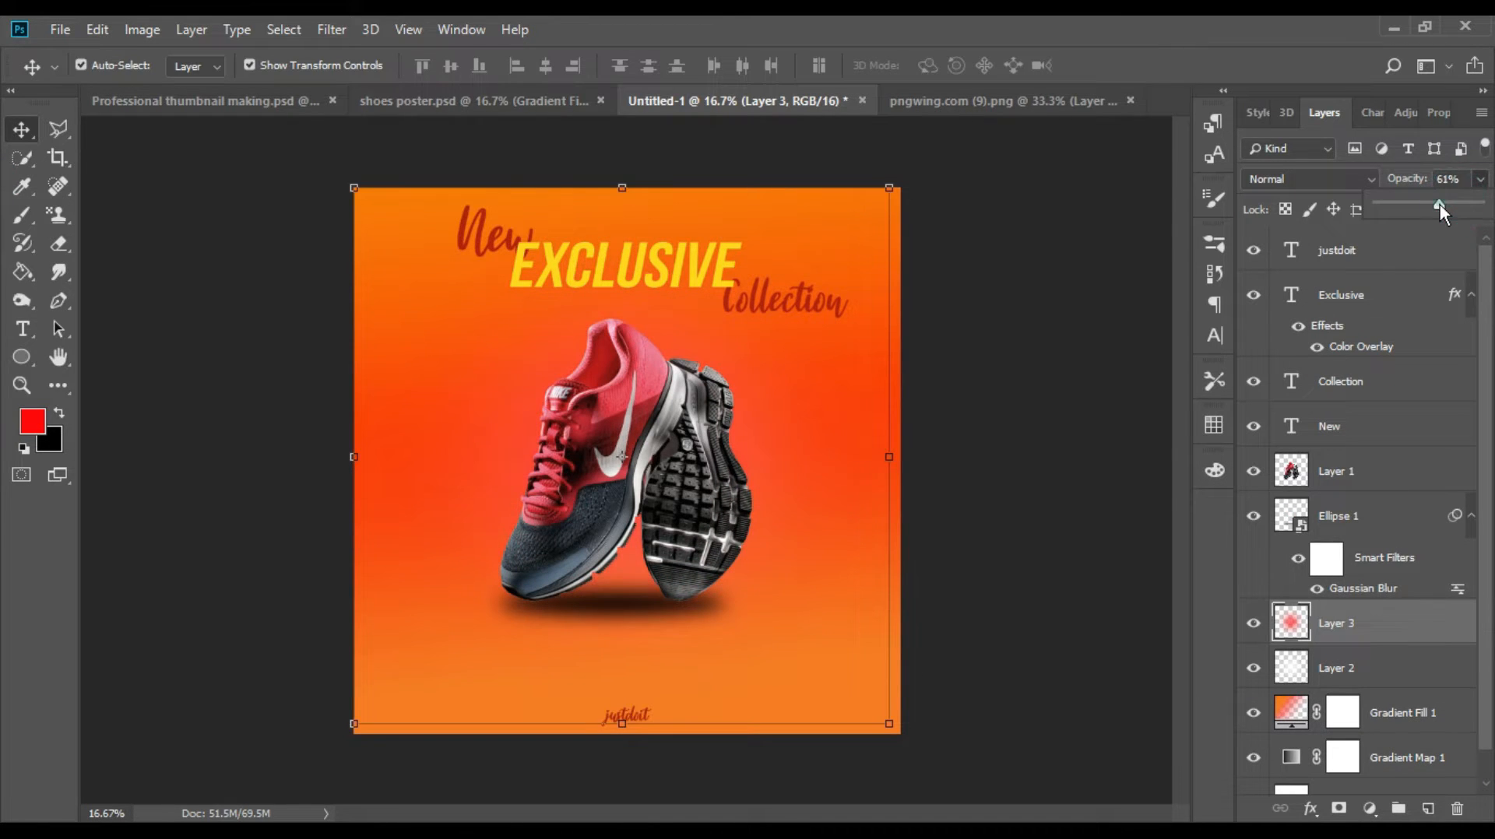
click(1133, 259)
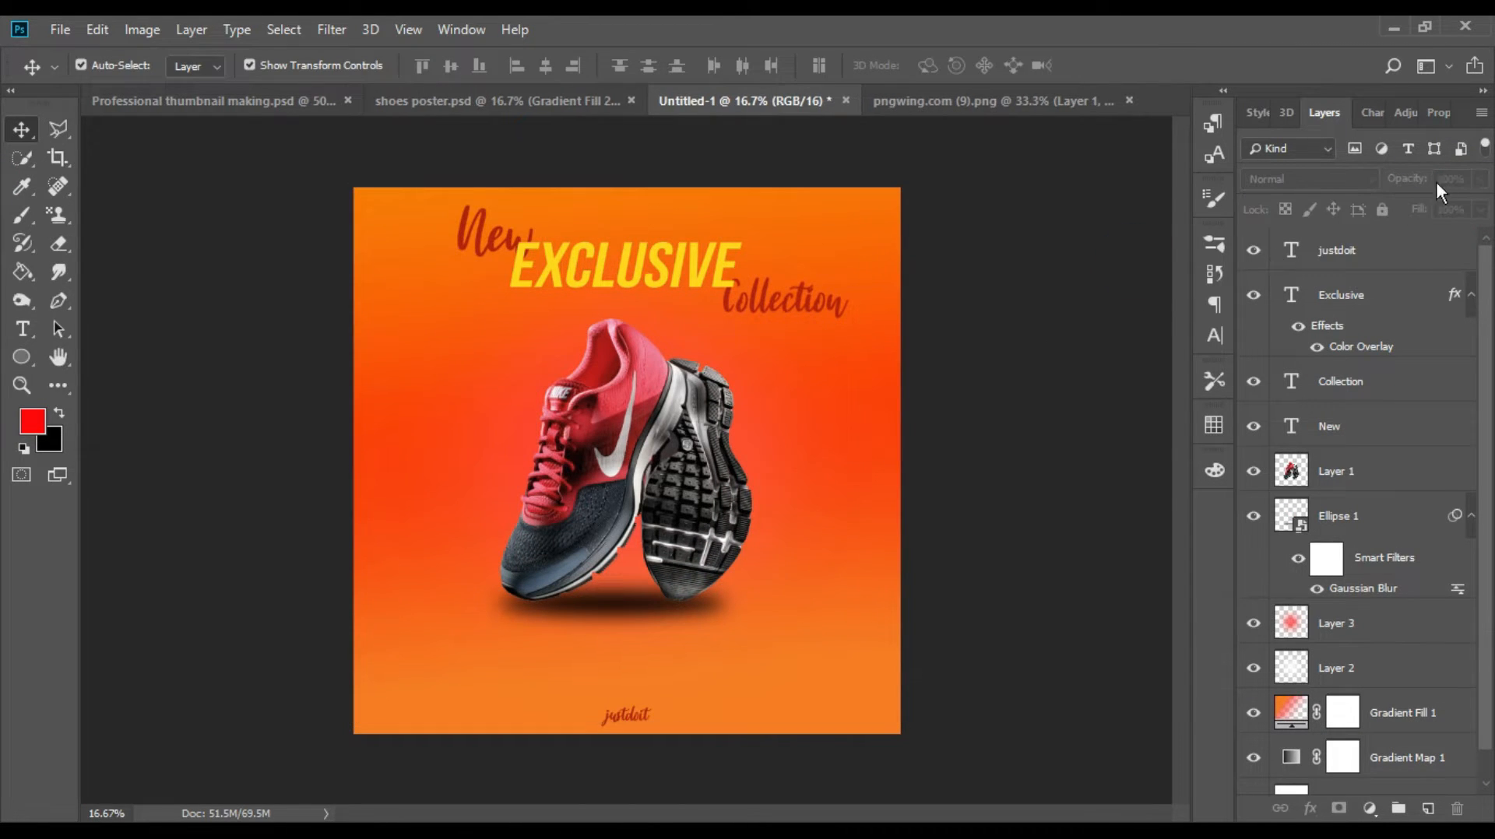
Step: Set the red glow layer's opacity to about 5% and deselect it
click(1324, 631)
drag(1480, 179, 1384, 202)
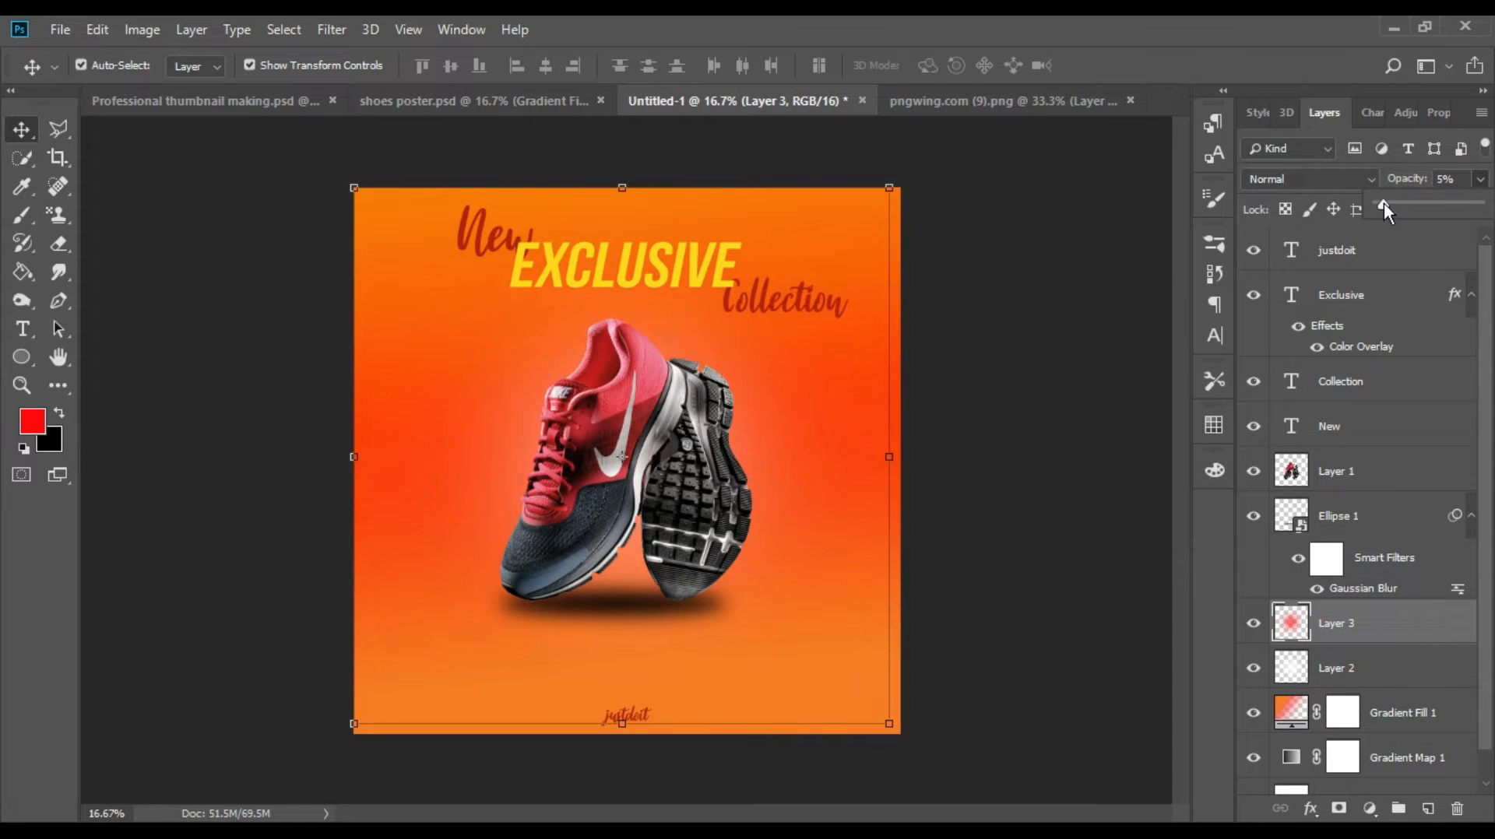
click(1059, 280)
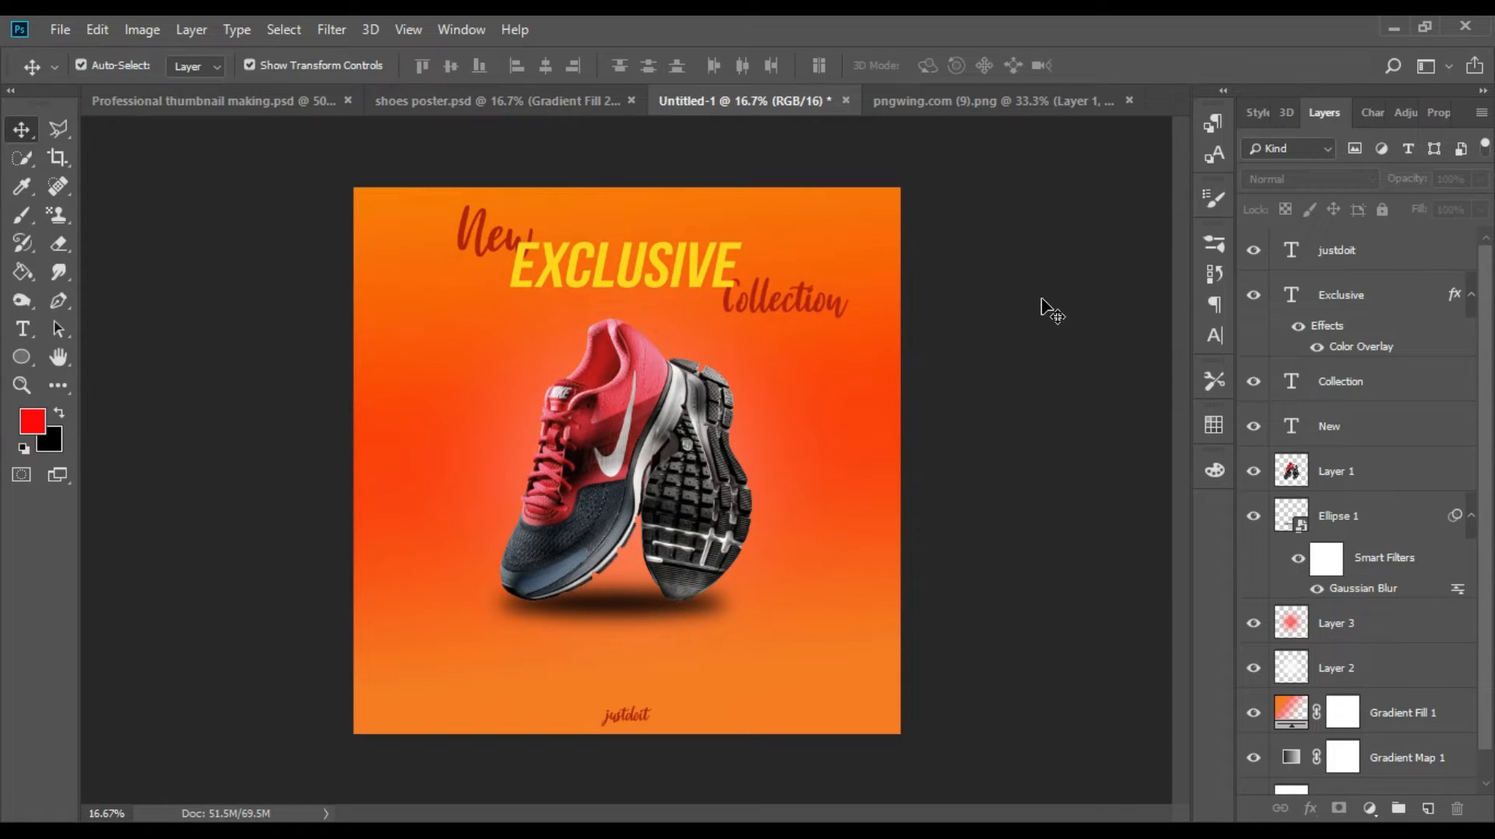
Step: Open Nike Logo.png from the Assets folder and bring the logo into the shoe poster as a new layer
click(44, 27)
click(100, 76)
click(257, 194)
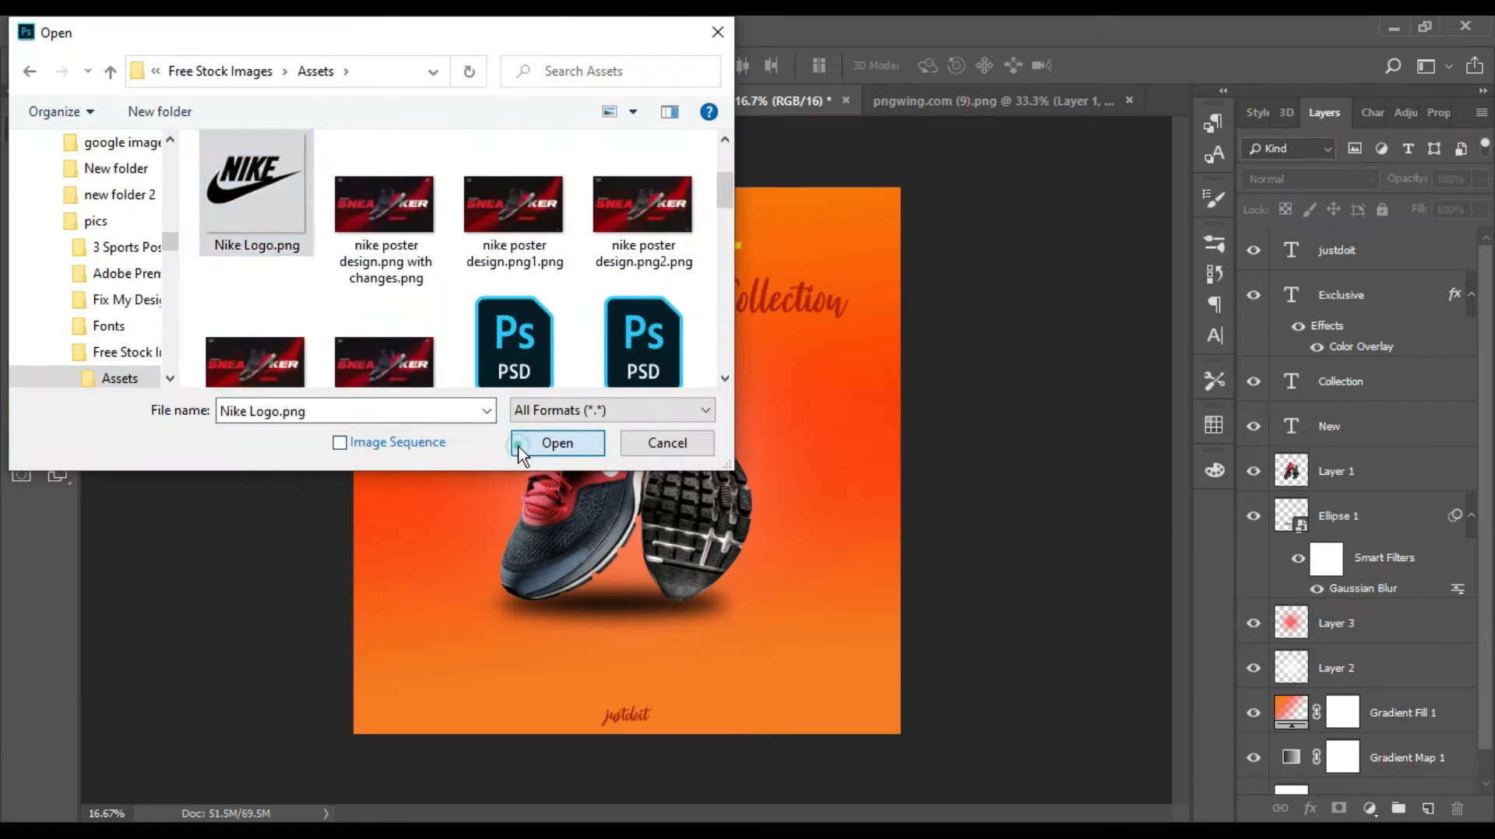
click(520, 447)
drag(479, 429, 296, 343)
Step: Scale the Nike logo down to about 7.6% and place it in the poster's upper-left corner
key(ctrl+t)
drag(363, 592, 432, 230)
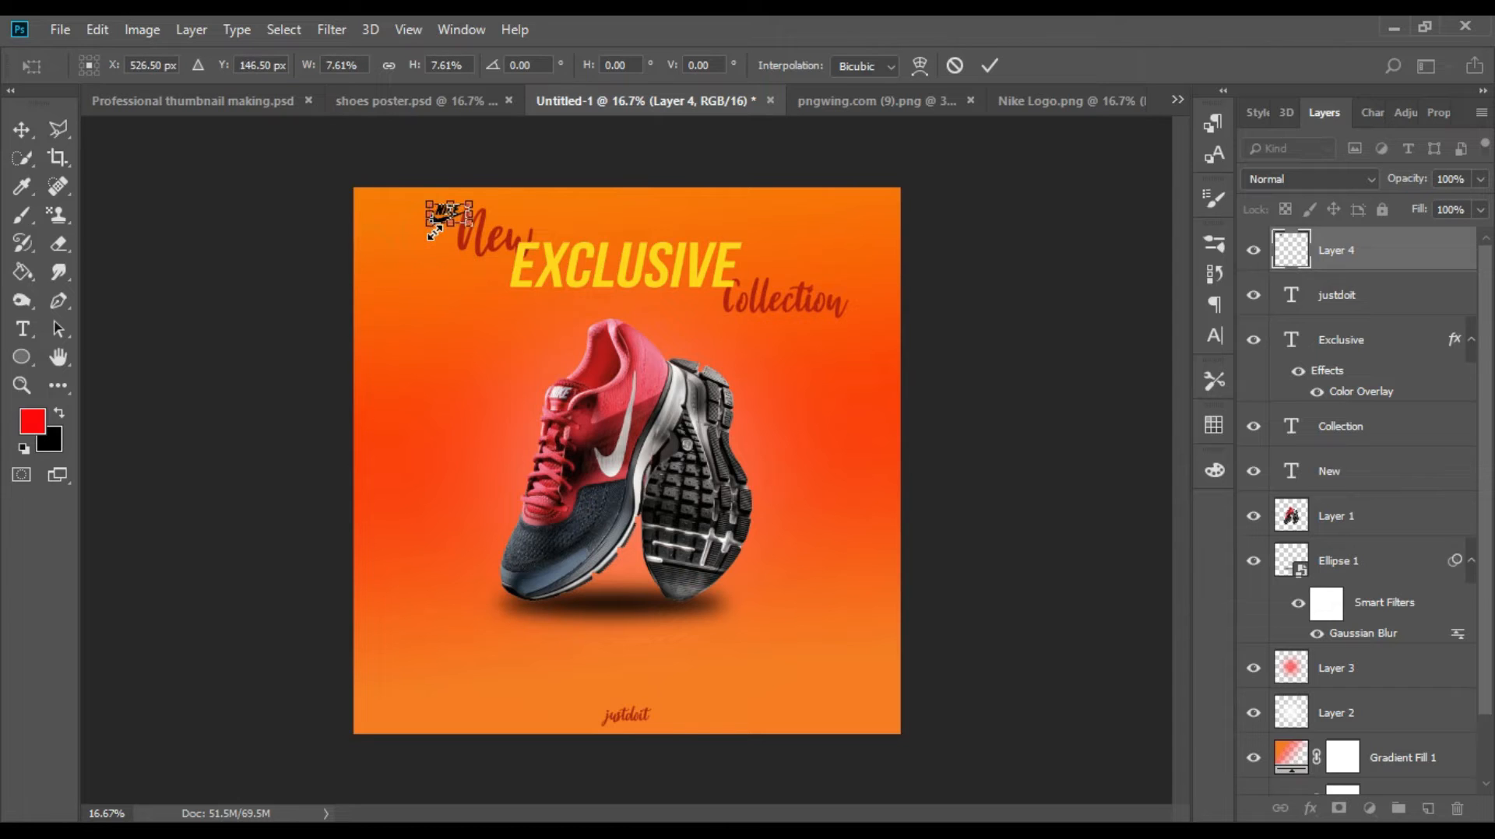
key(shift+Right)
key(shift+Right)
key(shift+Right)
key(shift+Right)
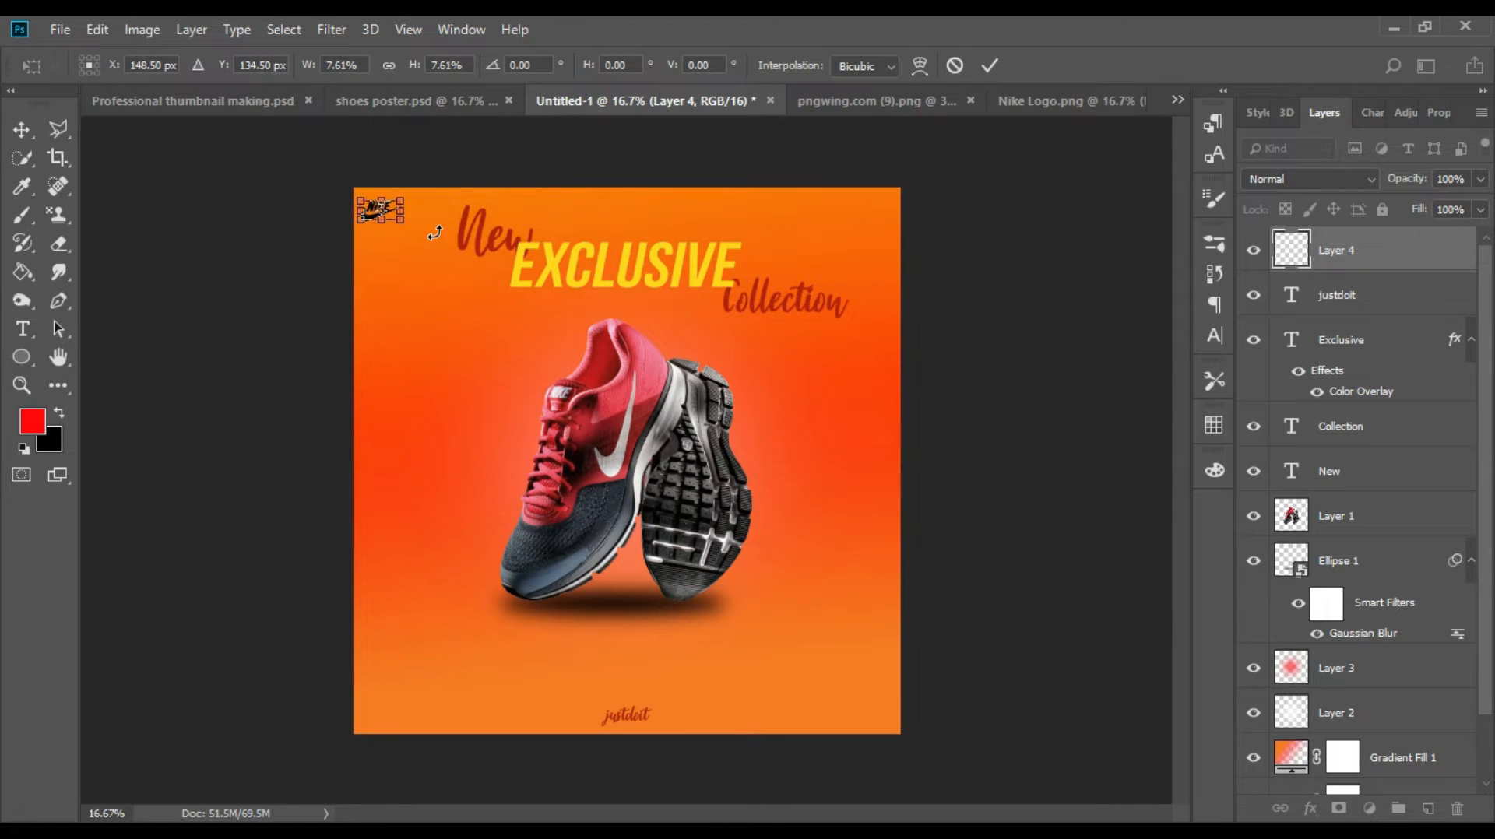
key(Return)
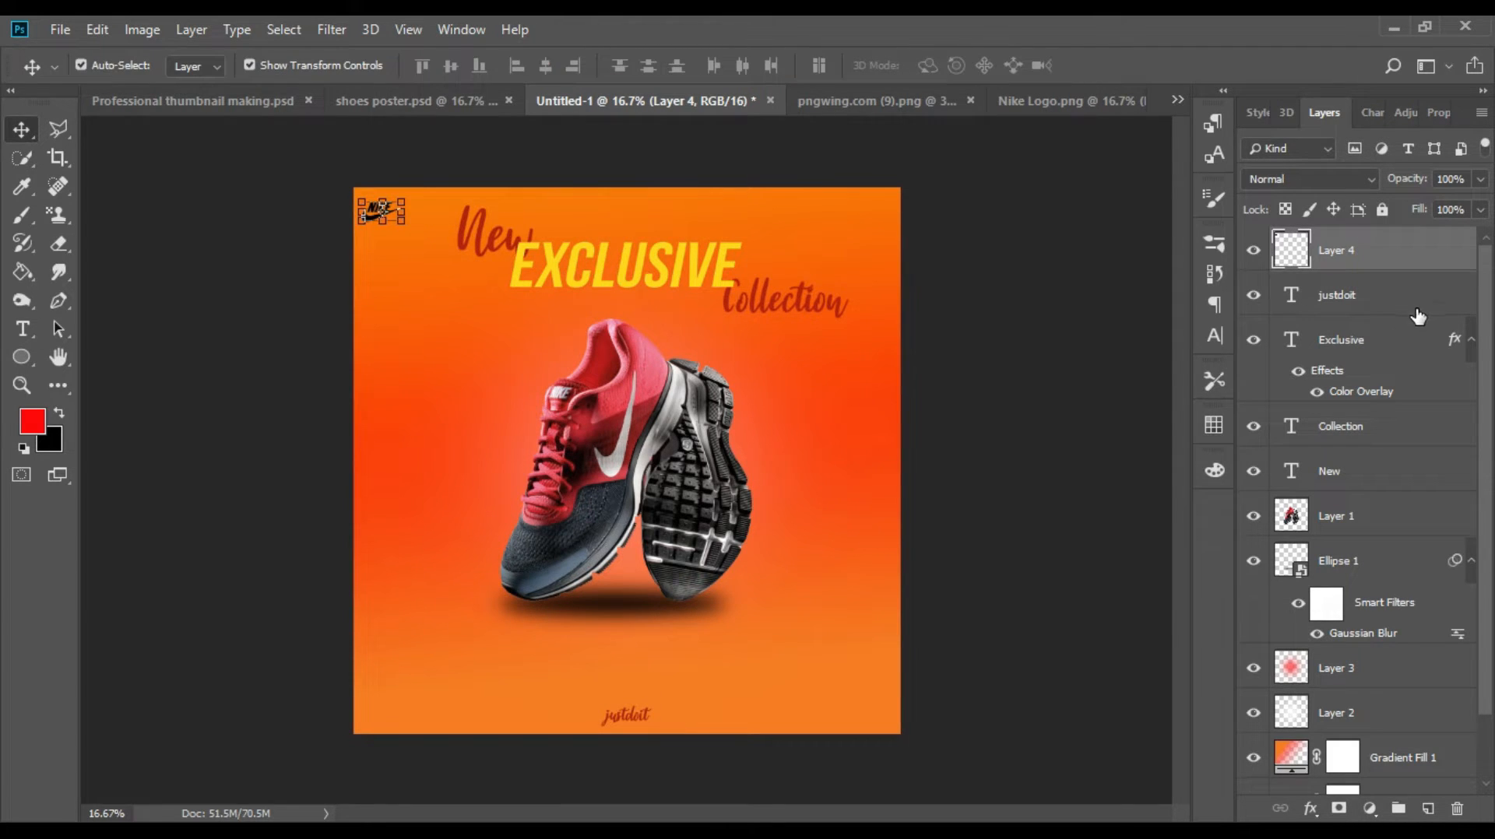
Step: Apply a dark red (#70191c) Color Overlay, sampled from the artwork, to the Nike logo layer
double_click(1435, 264)
click(744, 370)
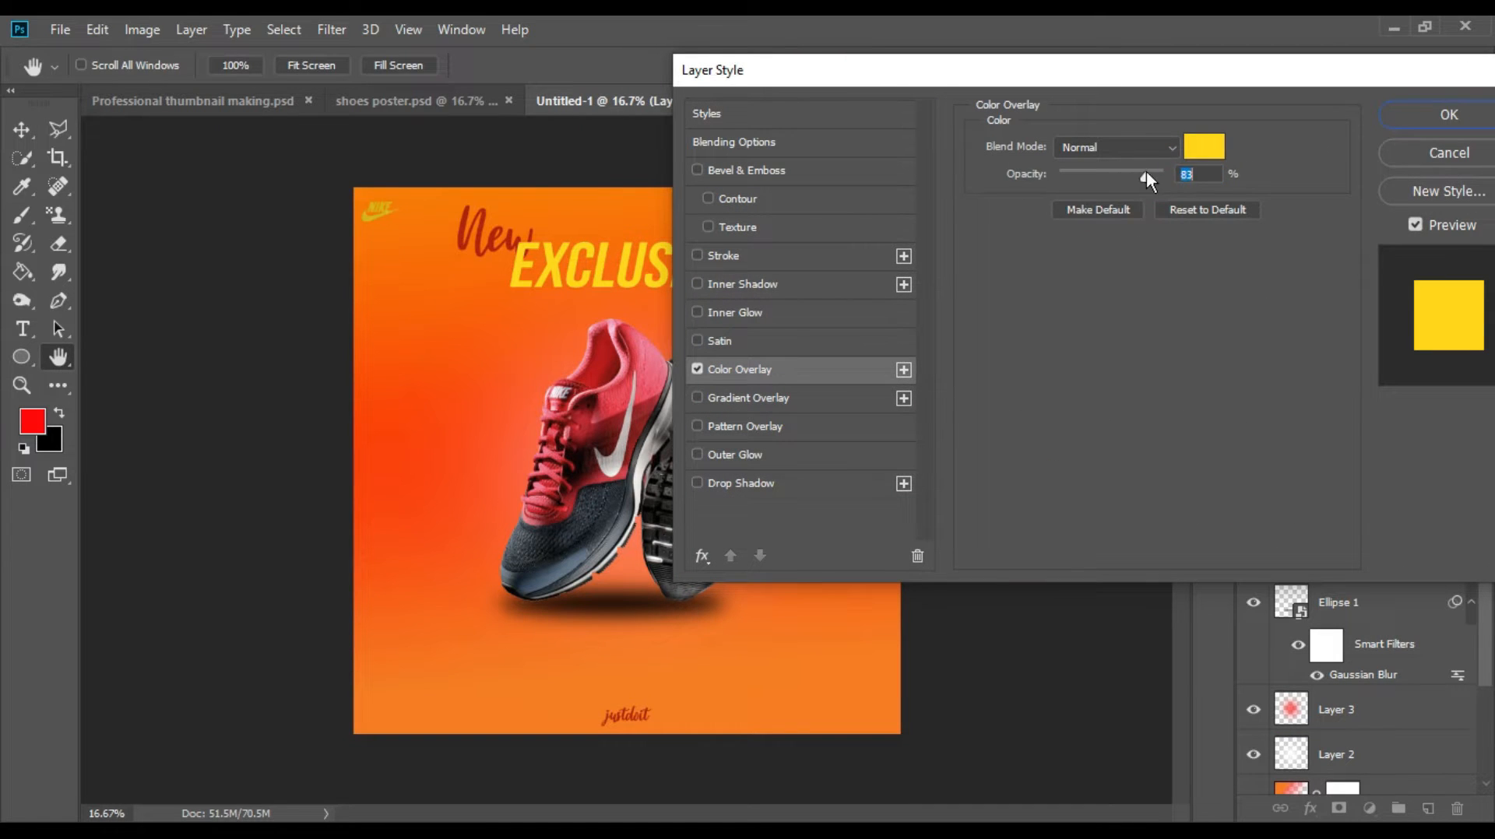
click(1204, 146)
click(927, 494)
click(608, 410)
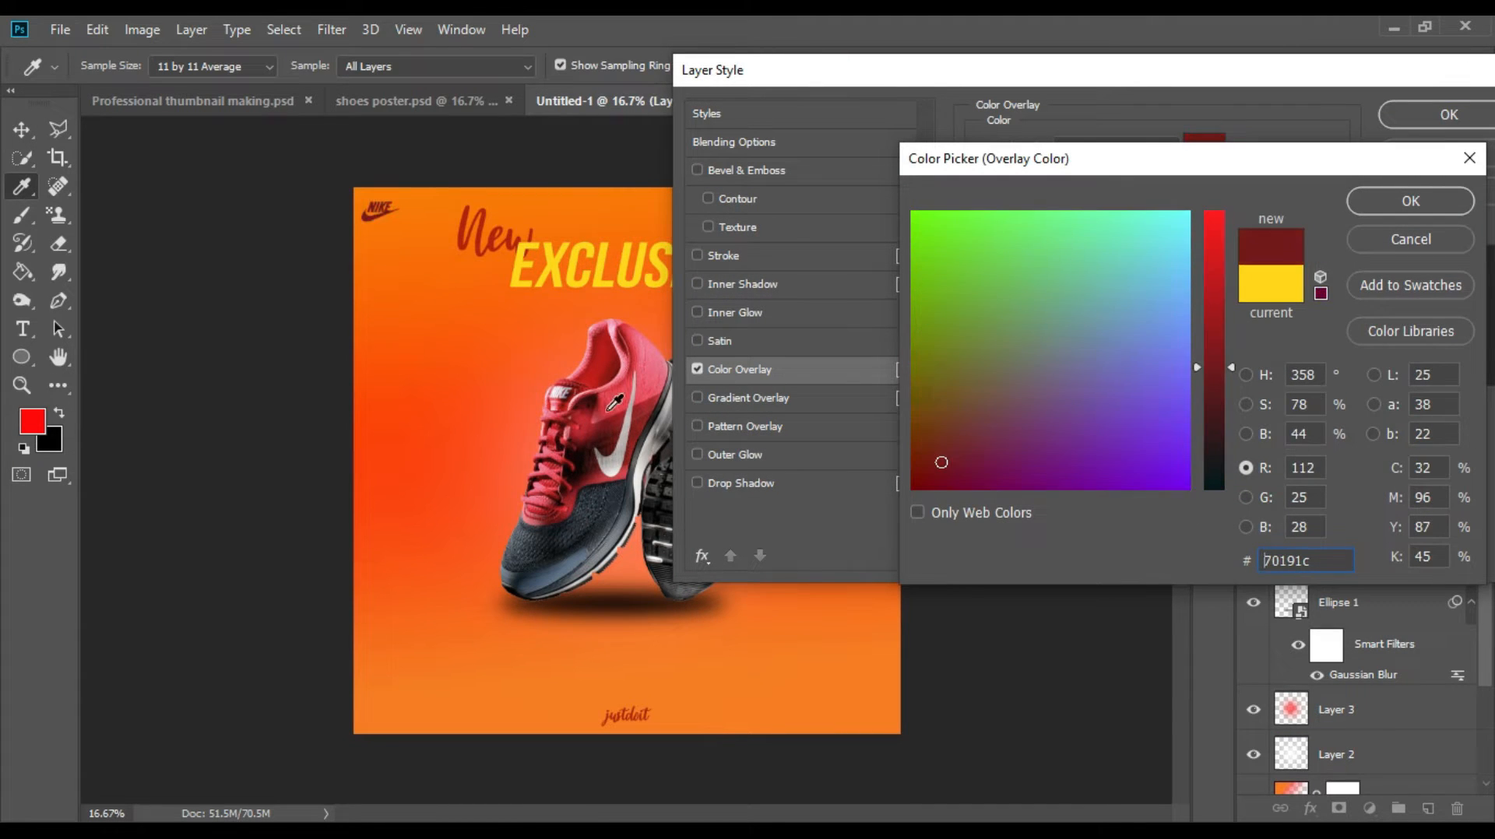
click(1409, 200)
click(1433, 115)
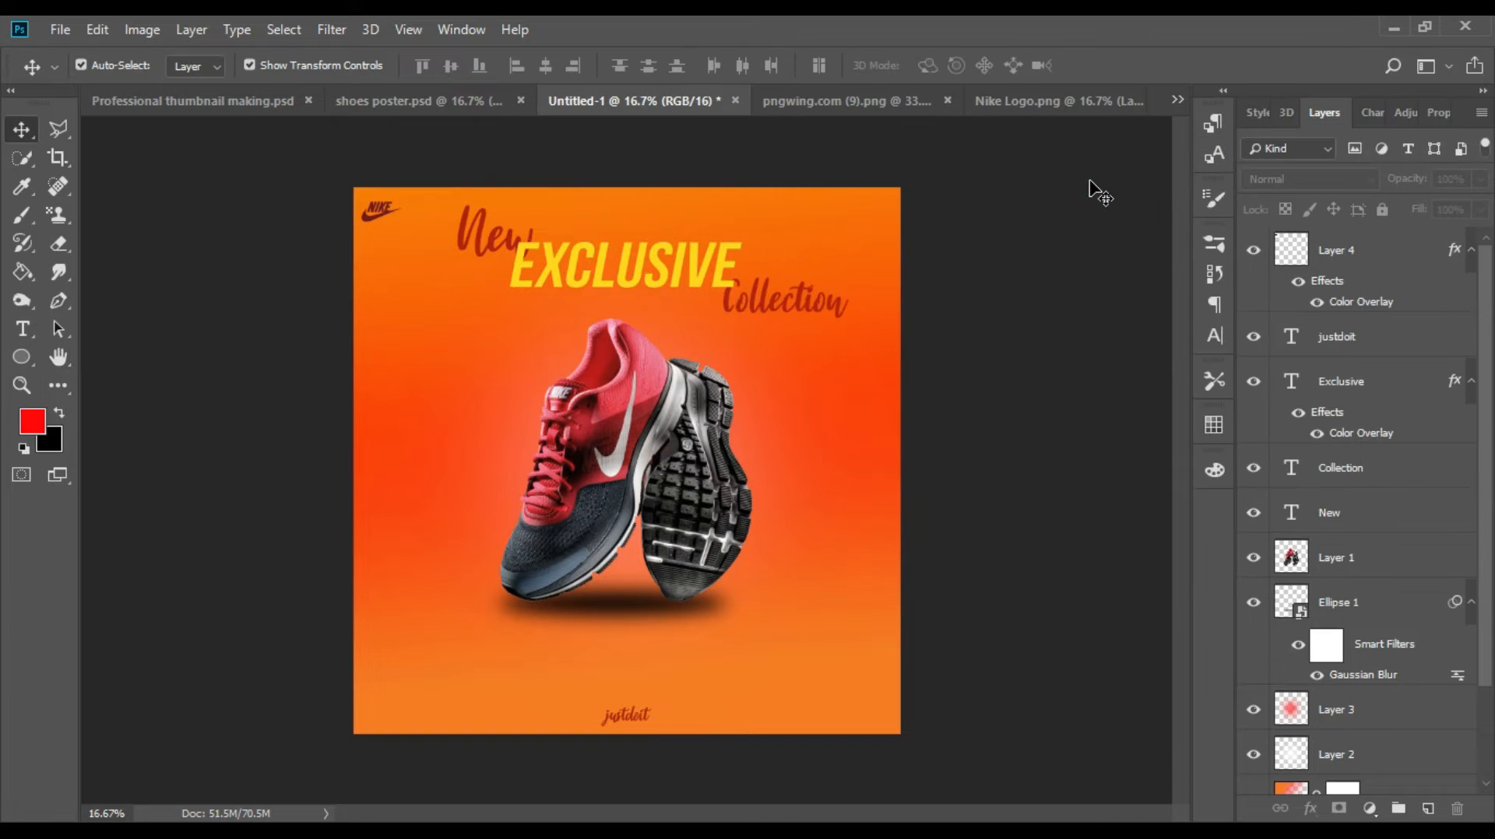
Step: Change the font of the Exclusive headline to Bochild and shift the word slightly left over the shoes
click(1339, 382)
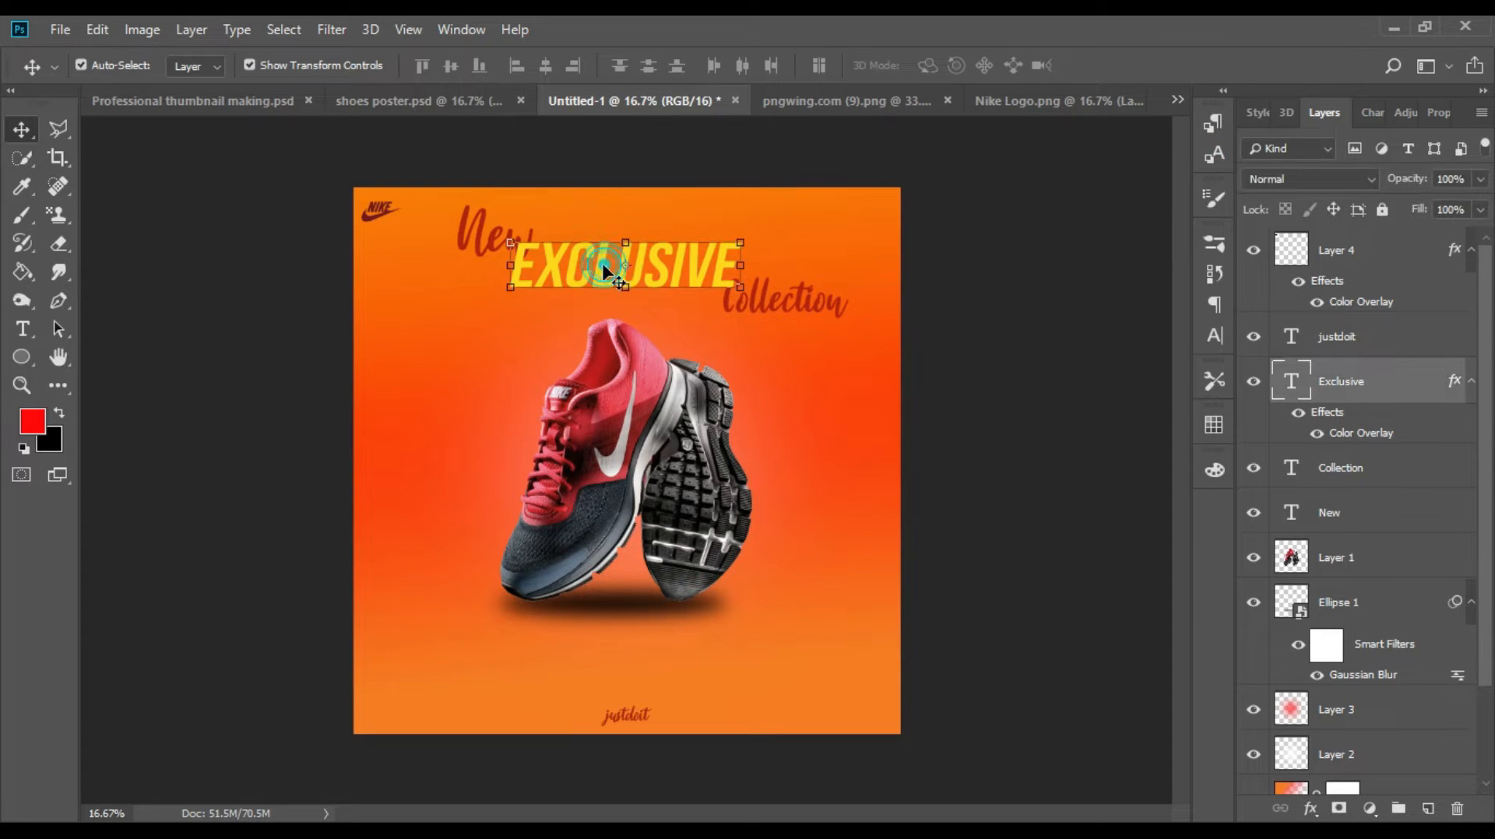
click(1214, 336)
click(1083, 269)
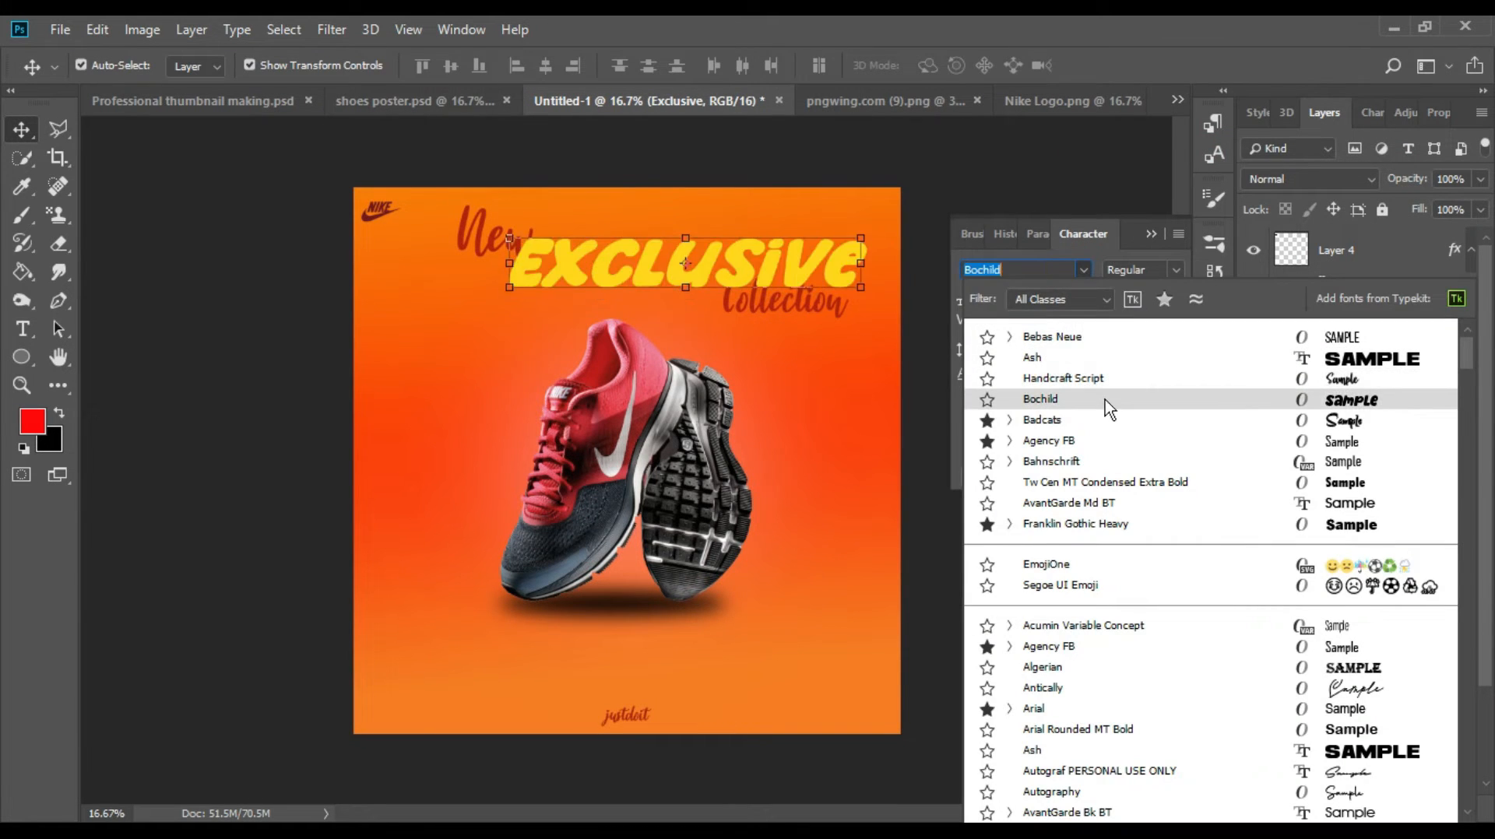
click(1123, 402)
click(1214, 335)
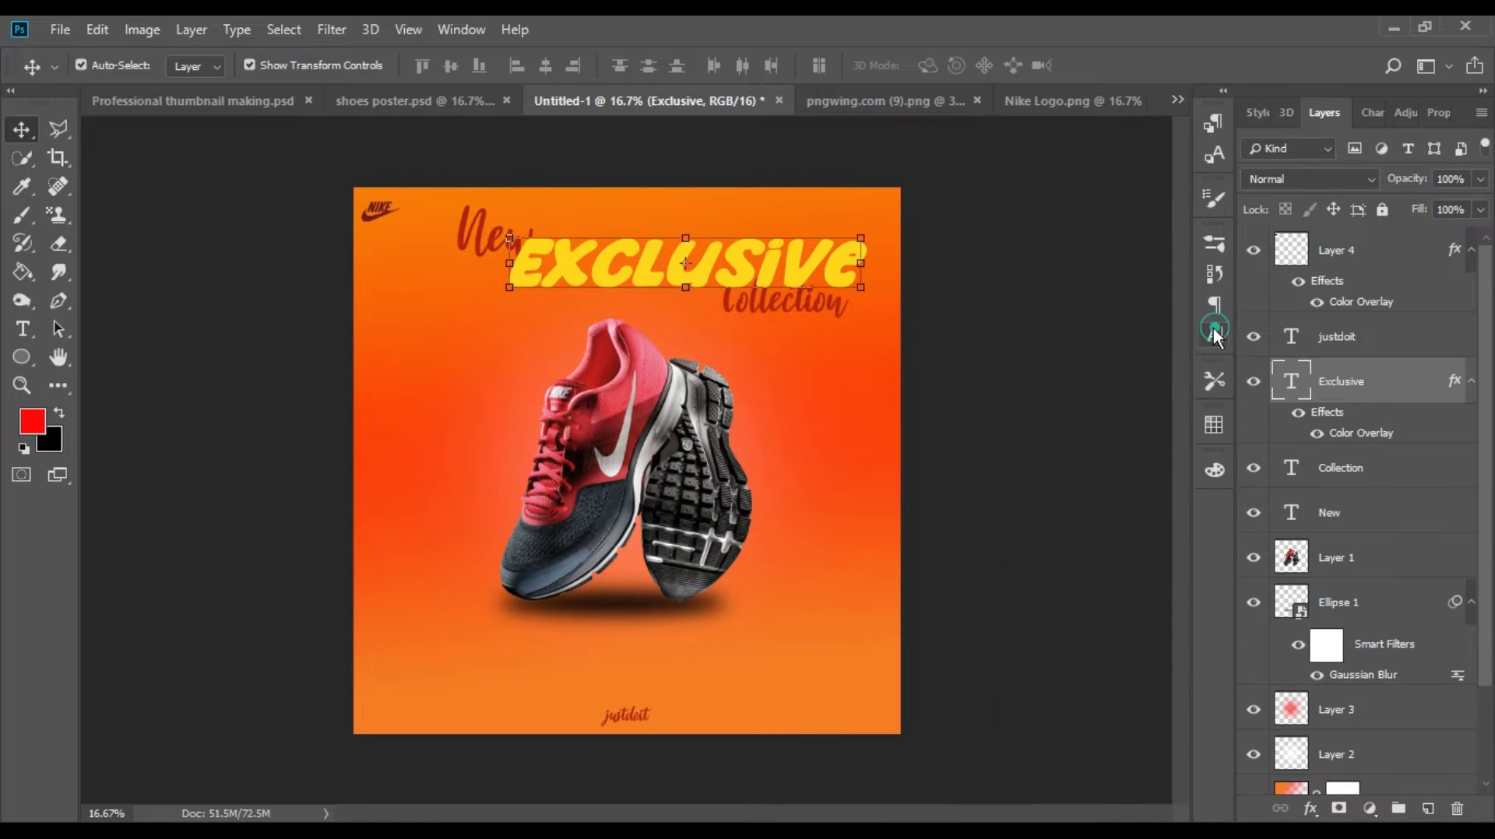
drag(793, 257, 759, 257)
click(914, 320)
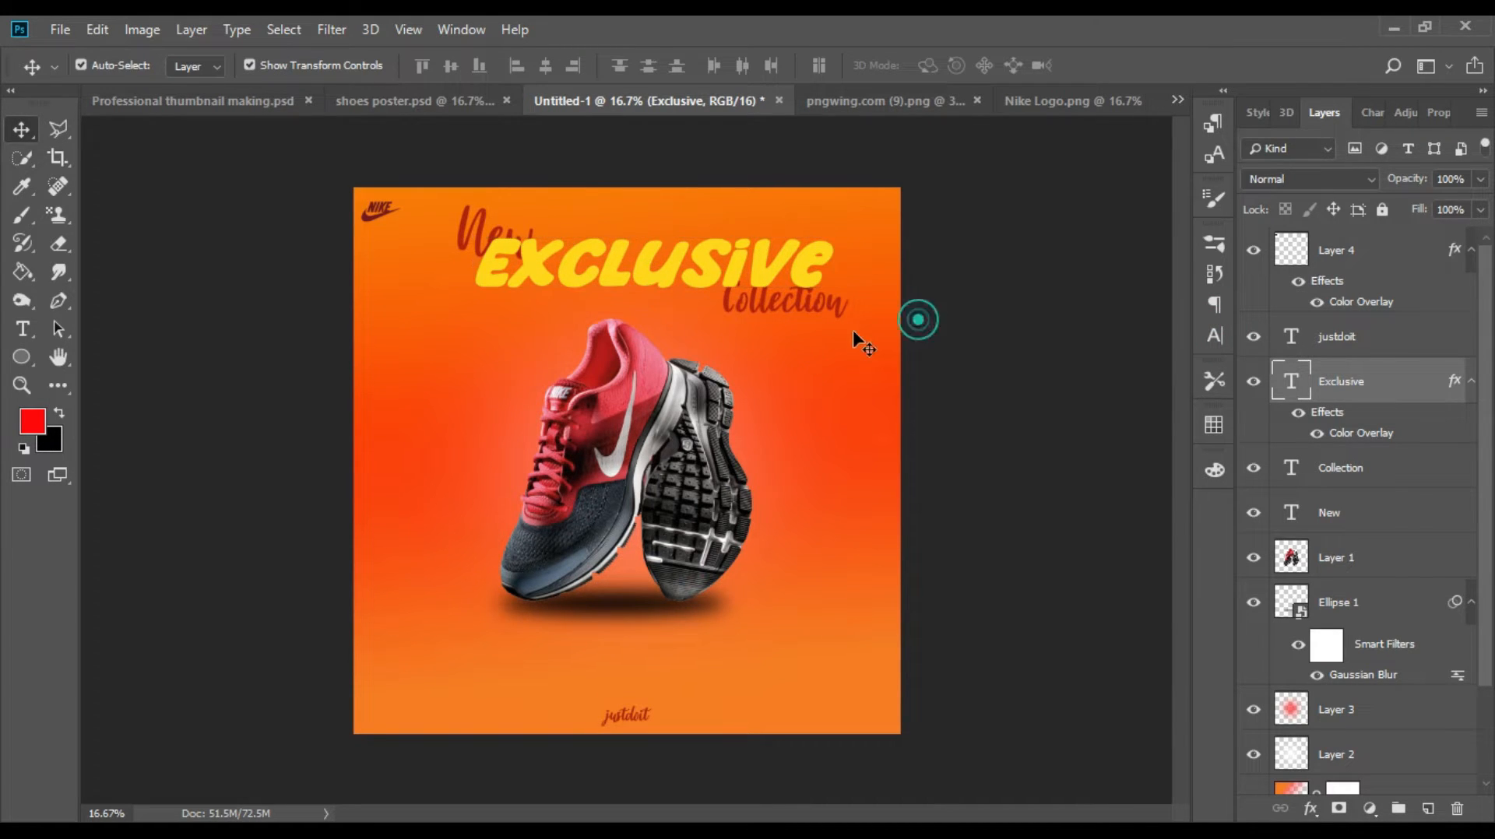
Step: Scale the Collection text to about 84% wide and 81% high and place it just below the headline's right end
click(816, 306)
drag(724, 331, 787, 313)
key(Return)
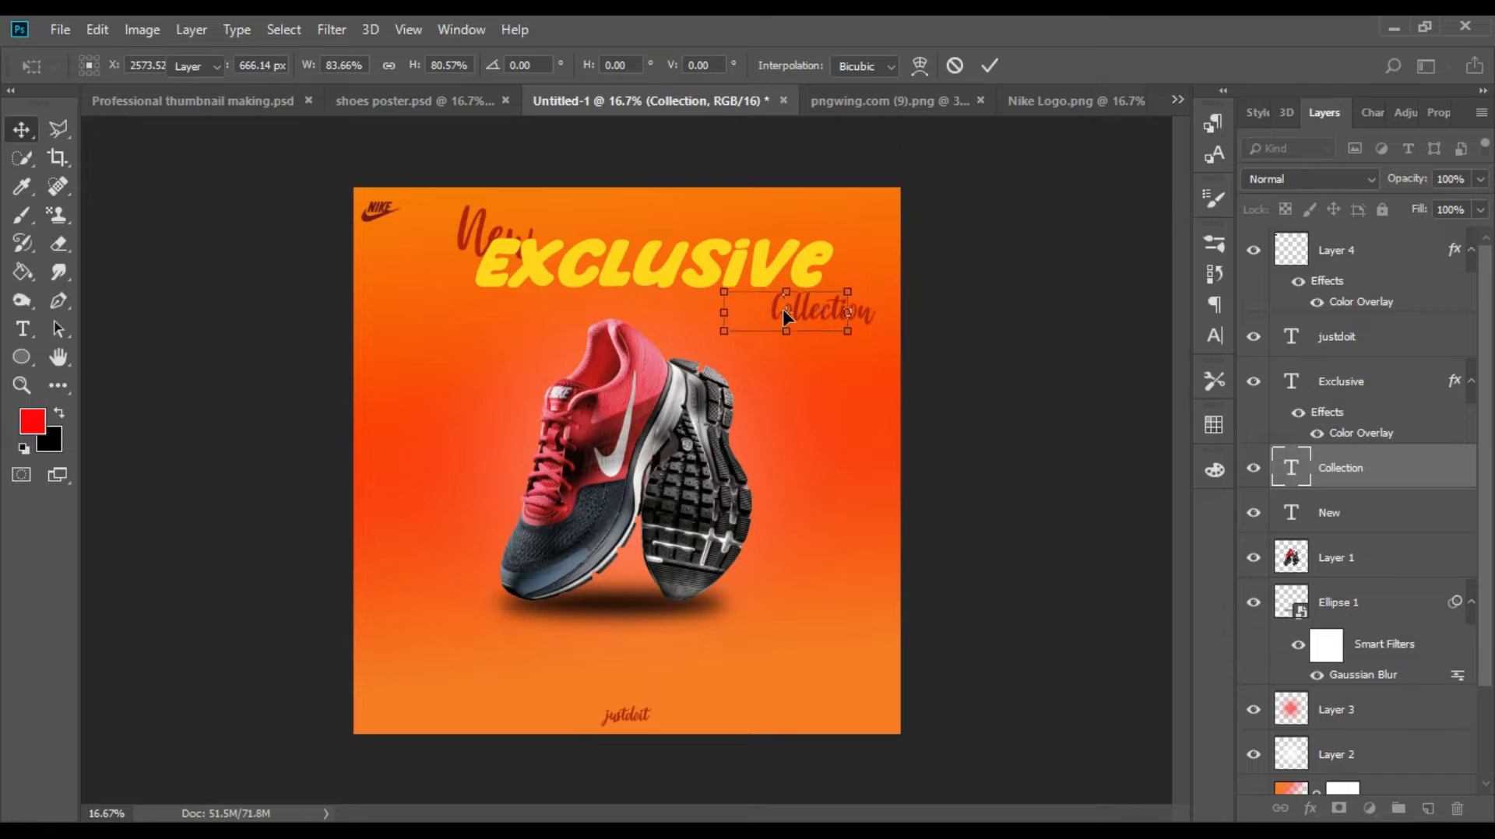
click(989, 274)
Step: Scale the New text down to about 66% and place it just above the left end of the Exclusive headline
click(484, 235)
drag(456, 269, 467, 232)
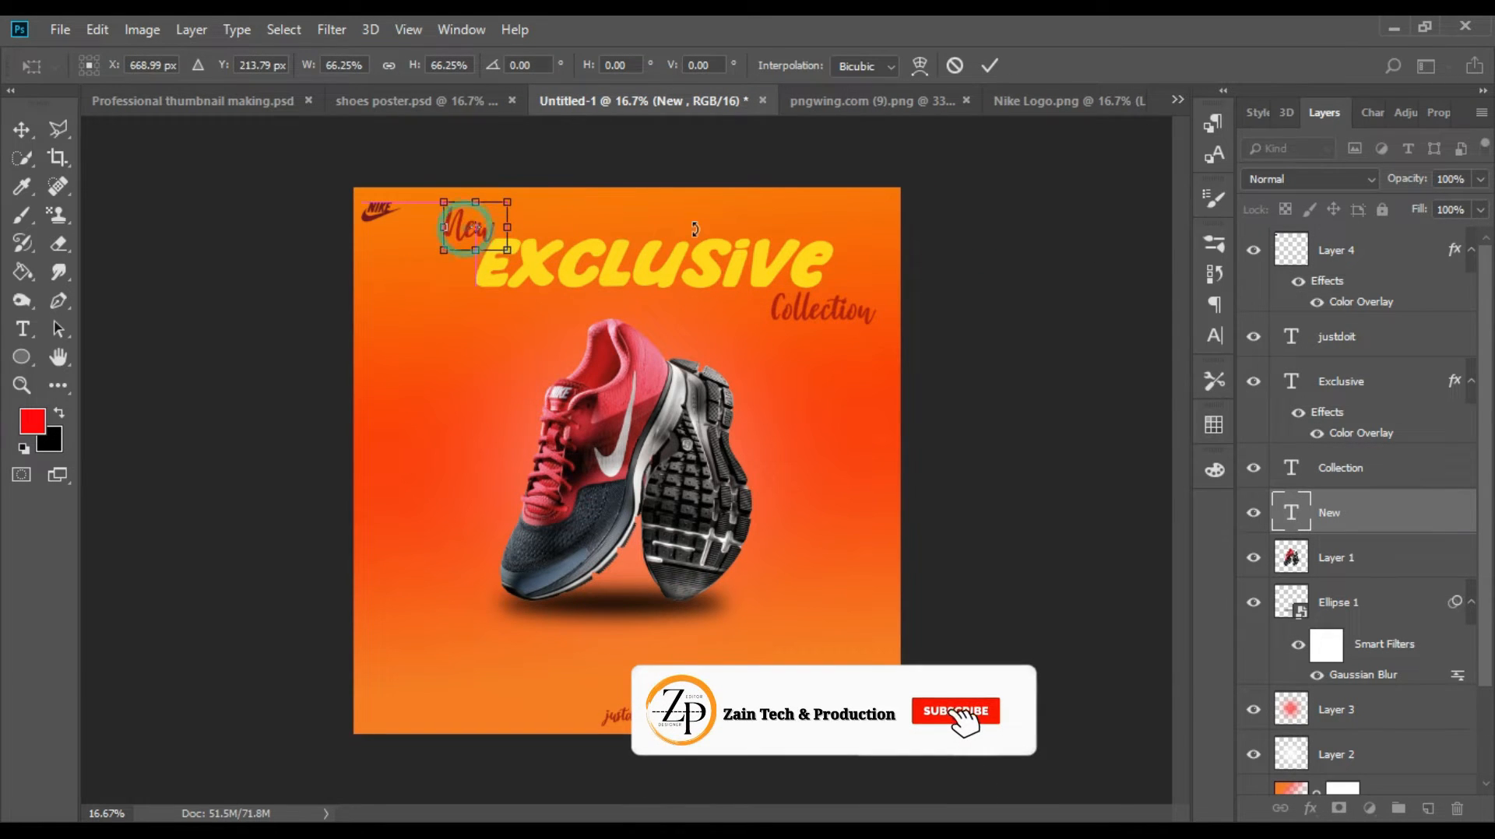
key(Return)
click(1034, 234)
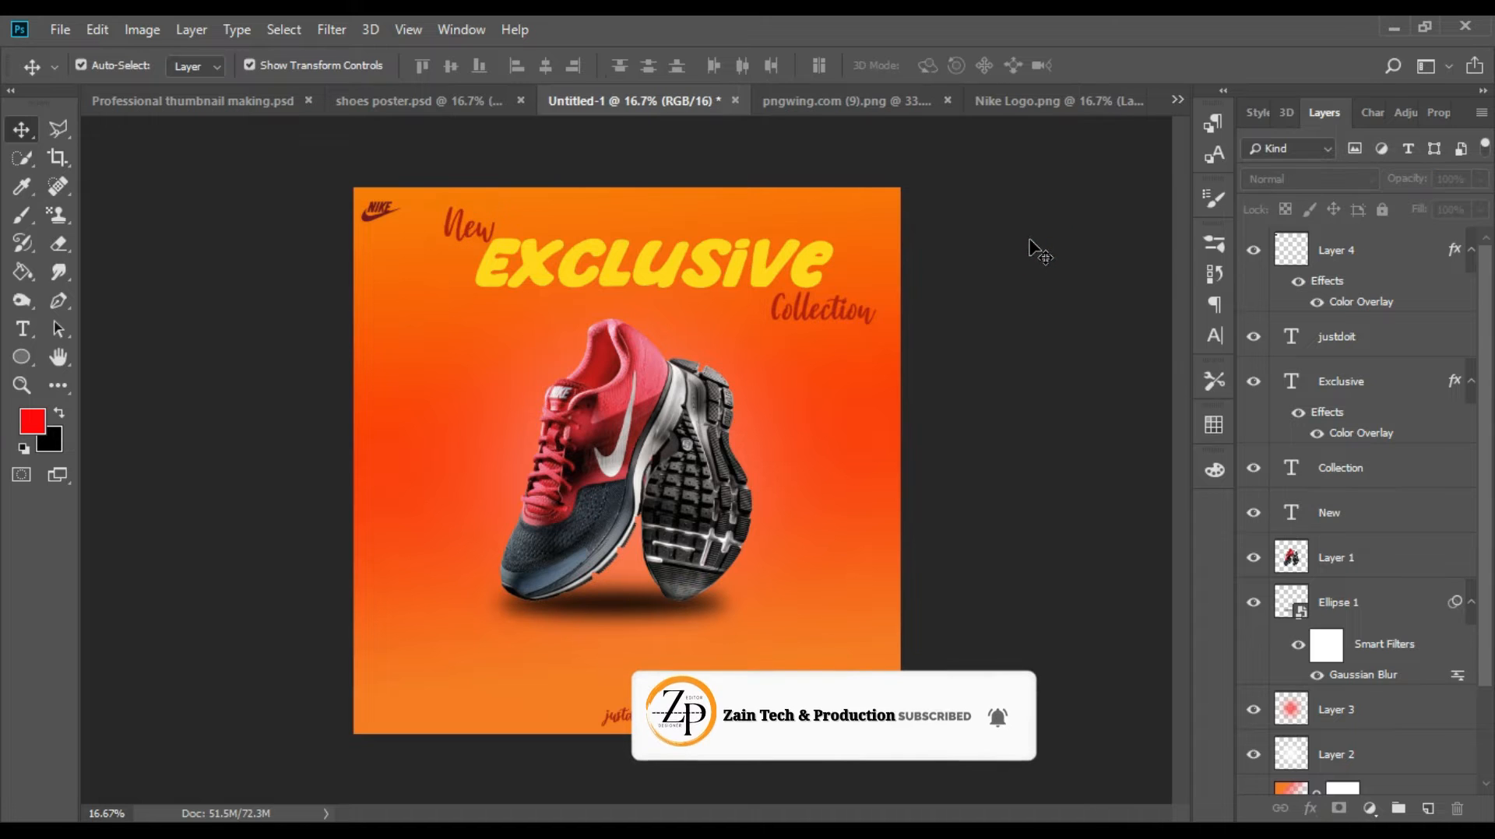
Step: Add a linear red-to-transparent gradient fill at 90°, shift its fade on the canvas, and move its layer directly above Gradient Fill 1
click(1369, 809)
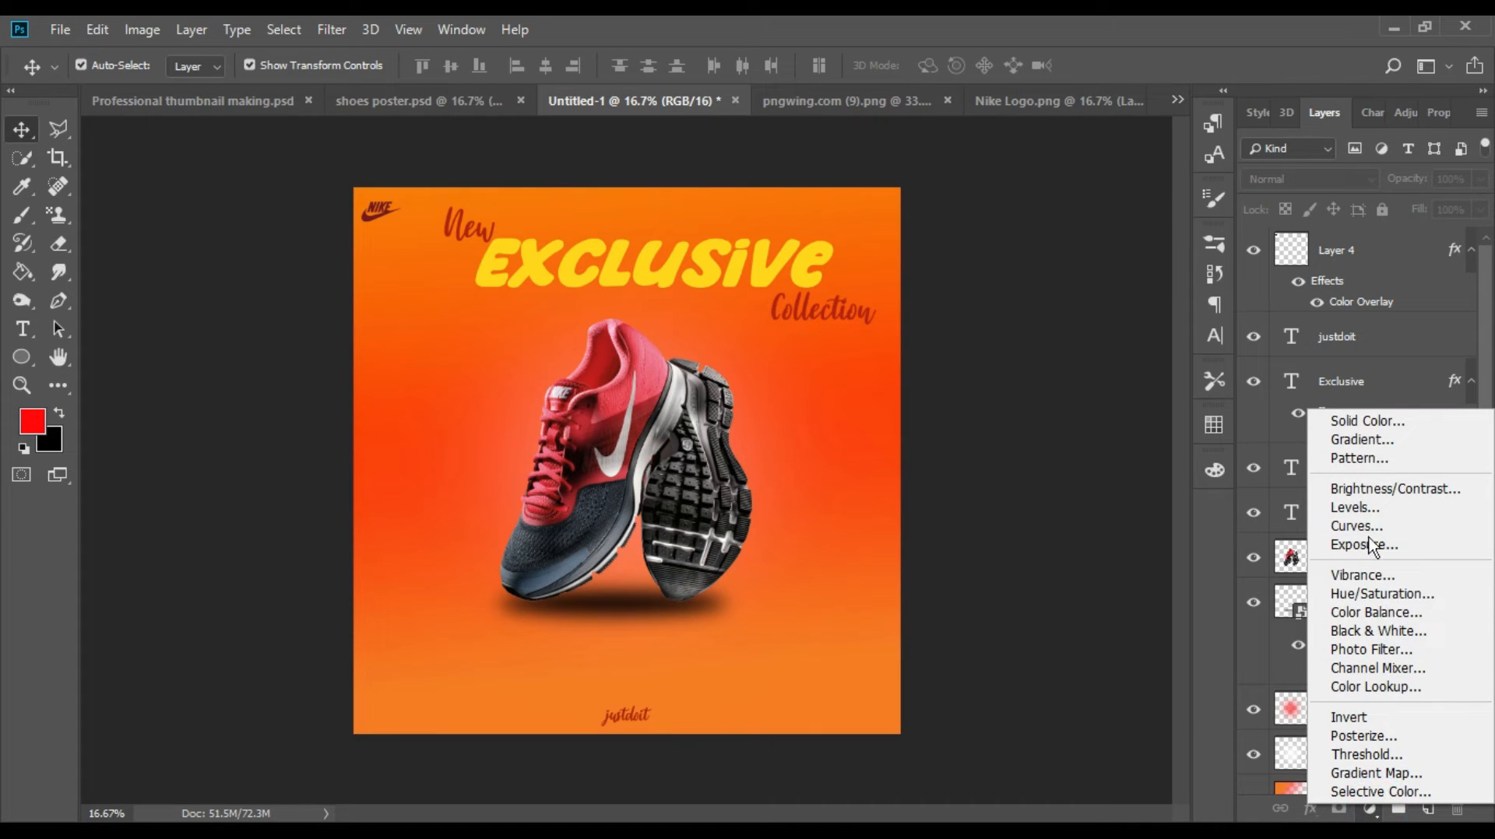
click(1358, 442)
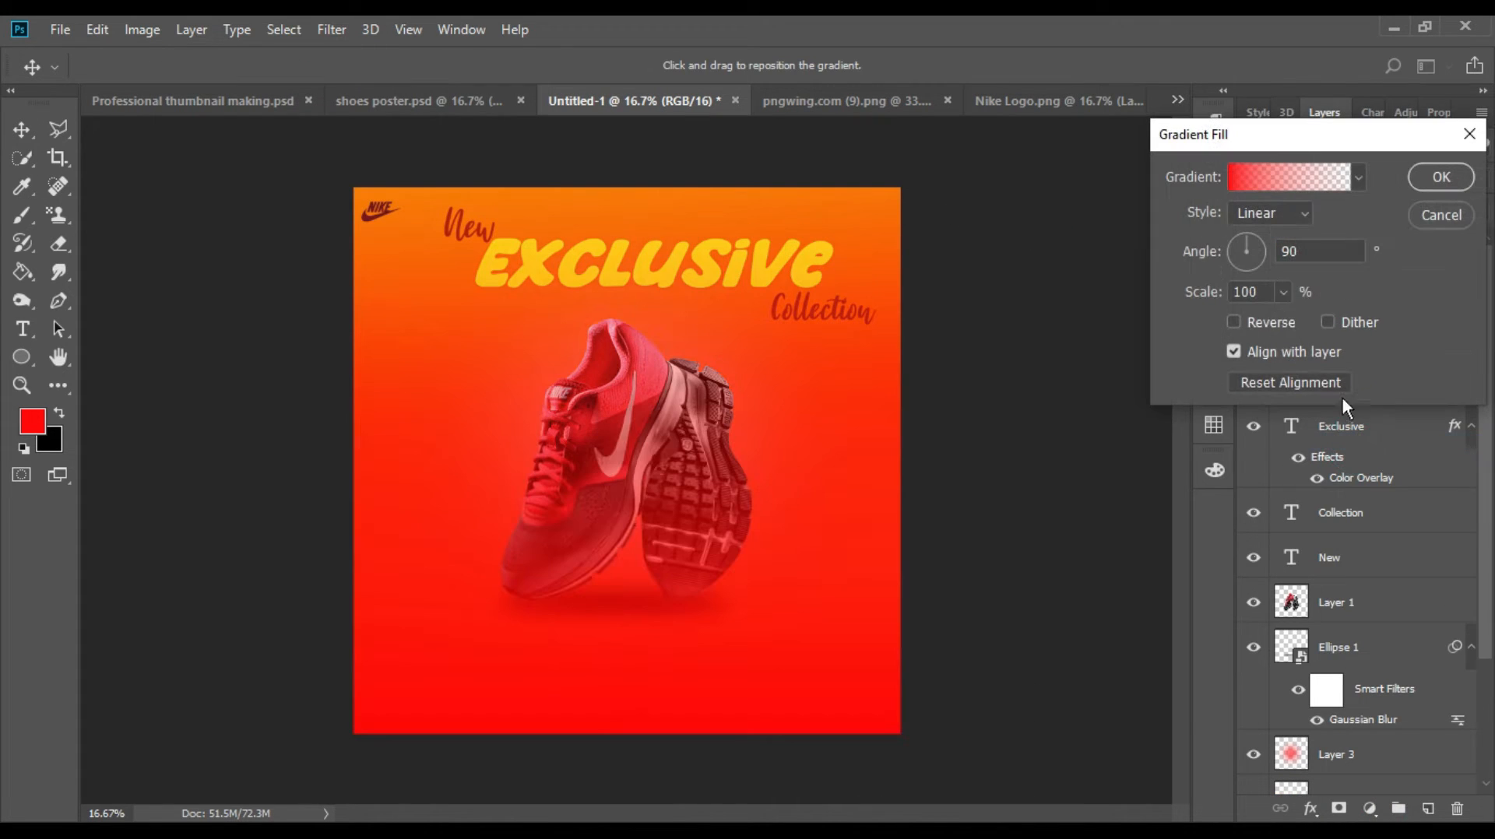
click(1355, 179)
drag(710, 473, 686, 453)
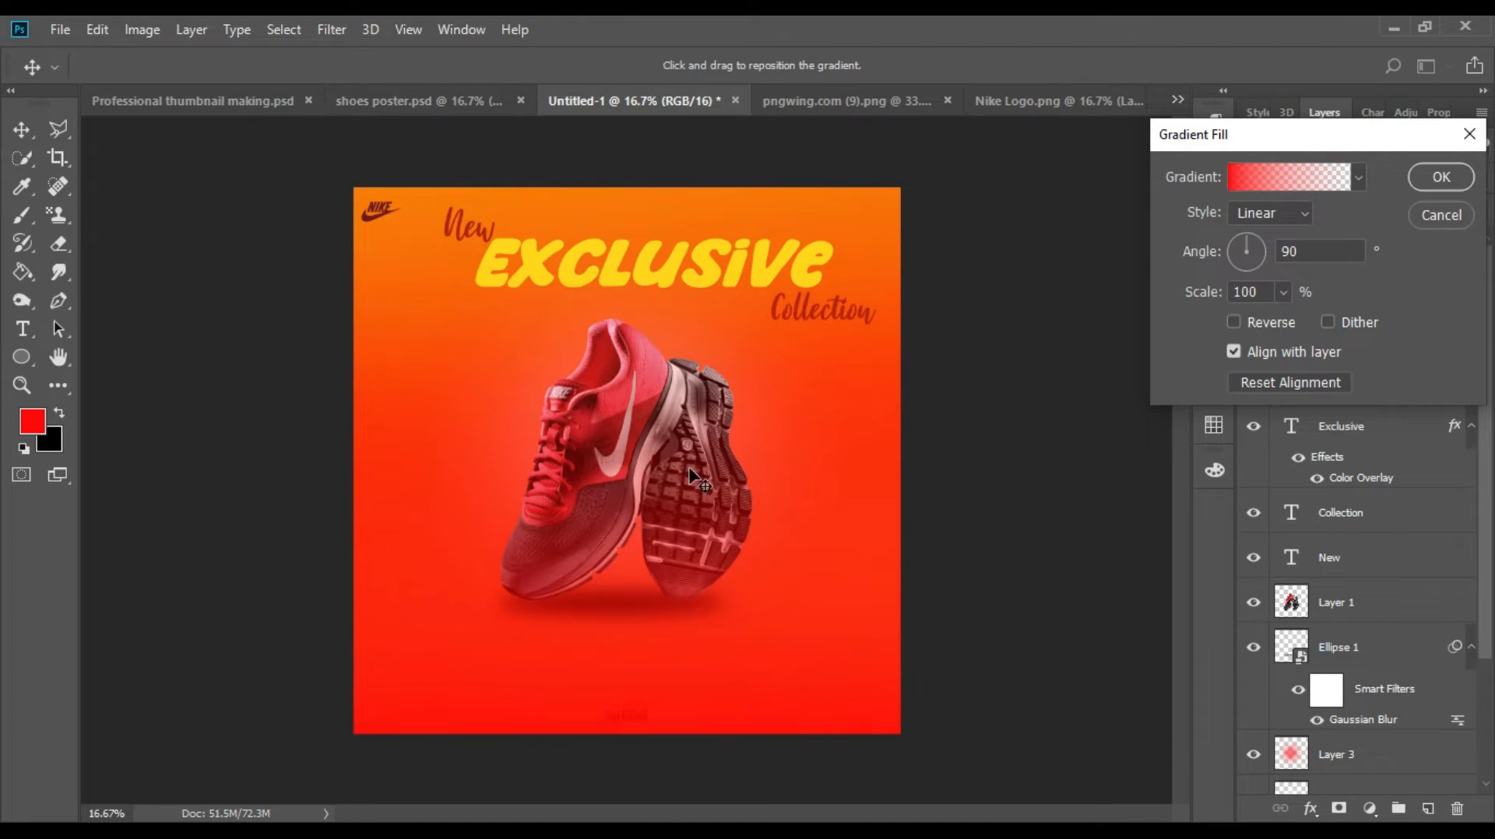
click(1459, 185)
drag(1424, 248, 1380, 665)
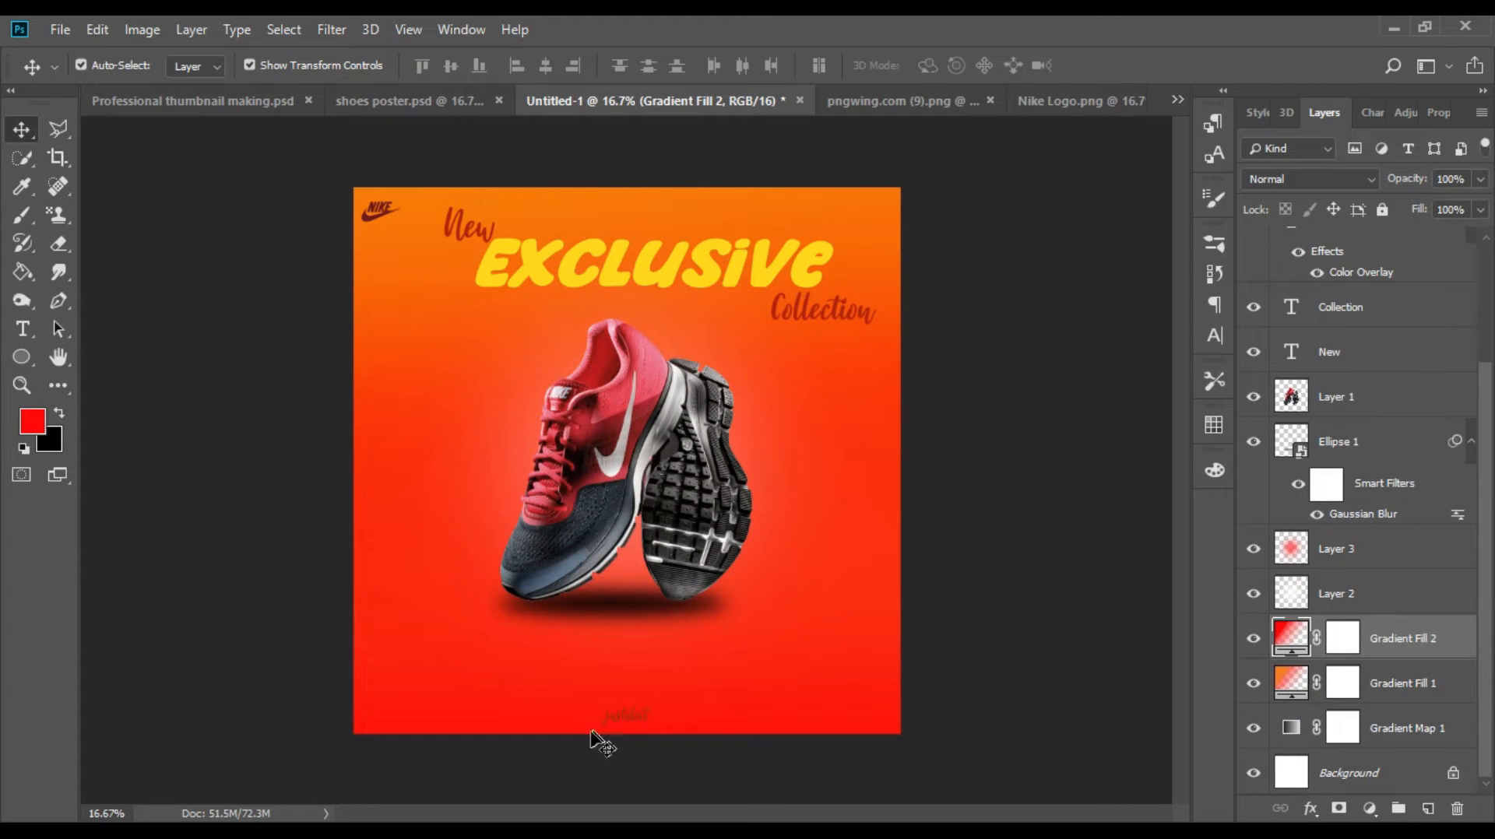
Step: Try recolouring the justdoit tagline in light red (#e24450) sampled from the shoe
click(629, 720)
click(1214, 335)
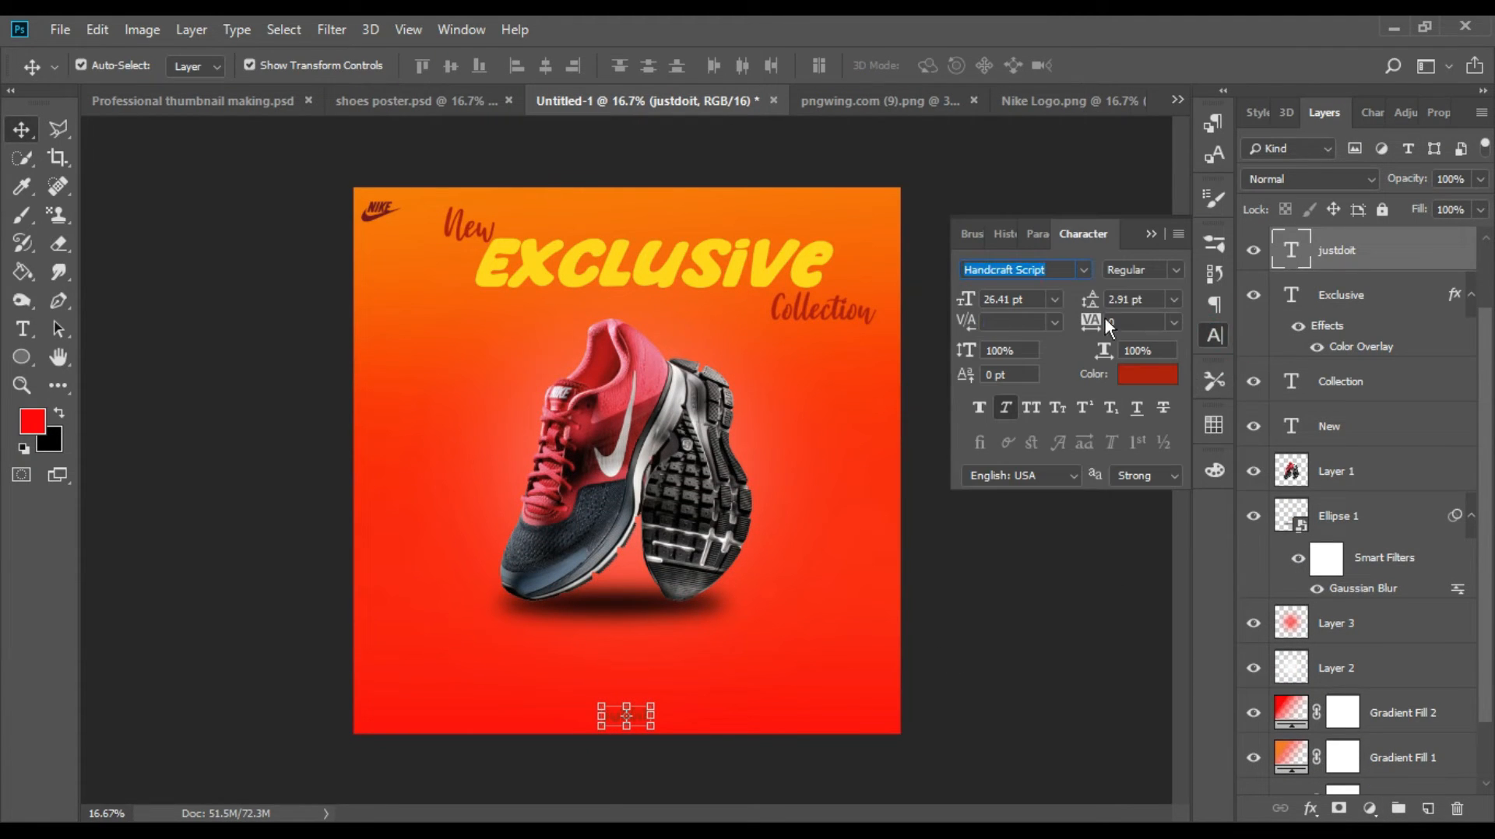
click(1136, 376)
click(618, 393)
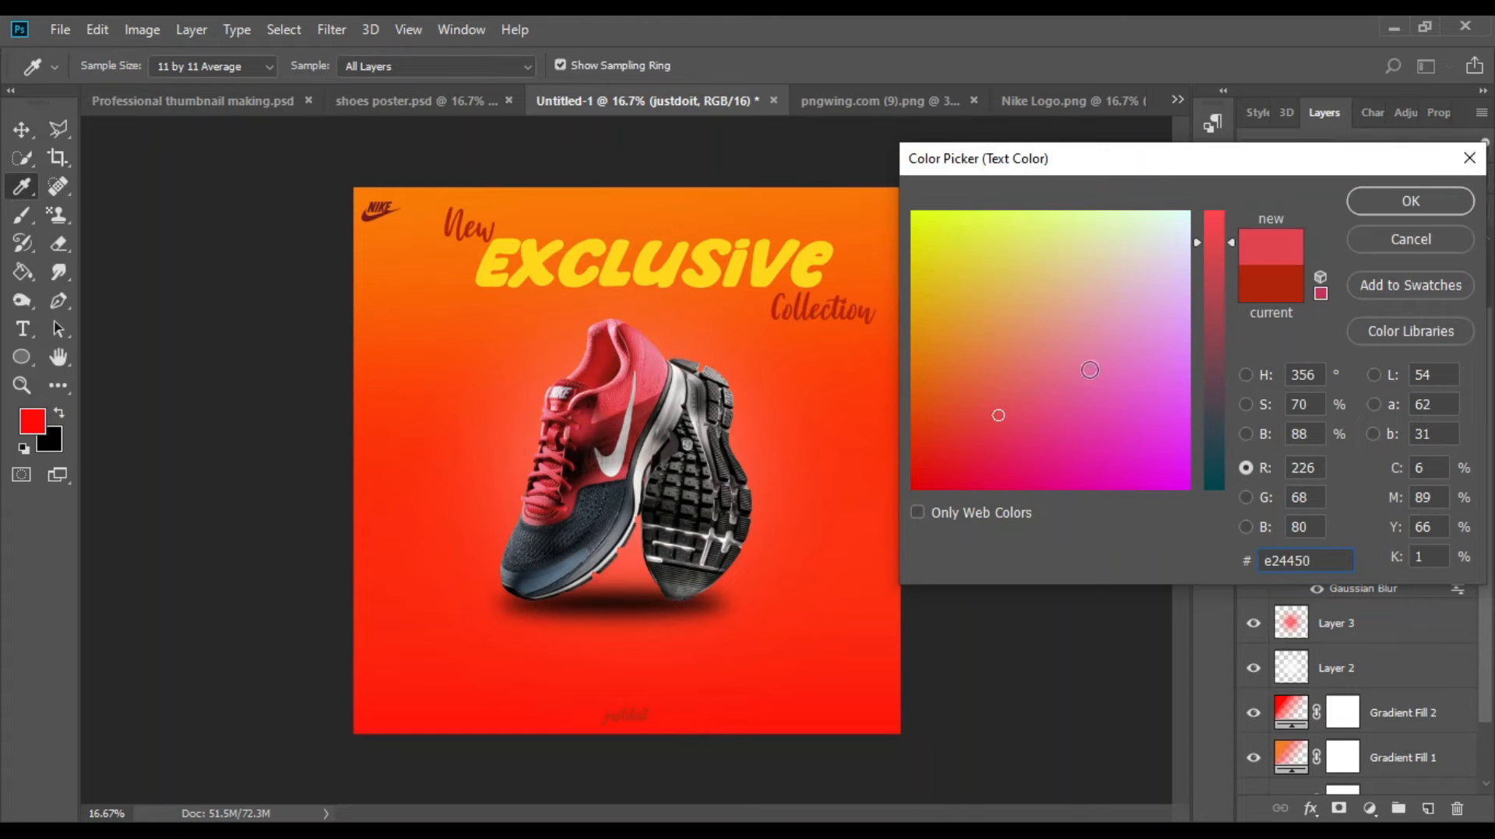
click(1362, 205)
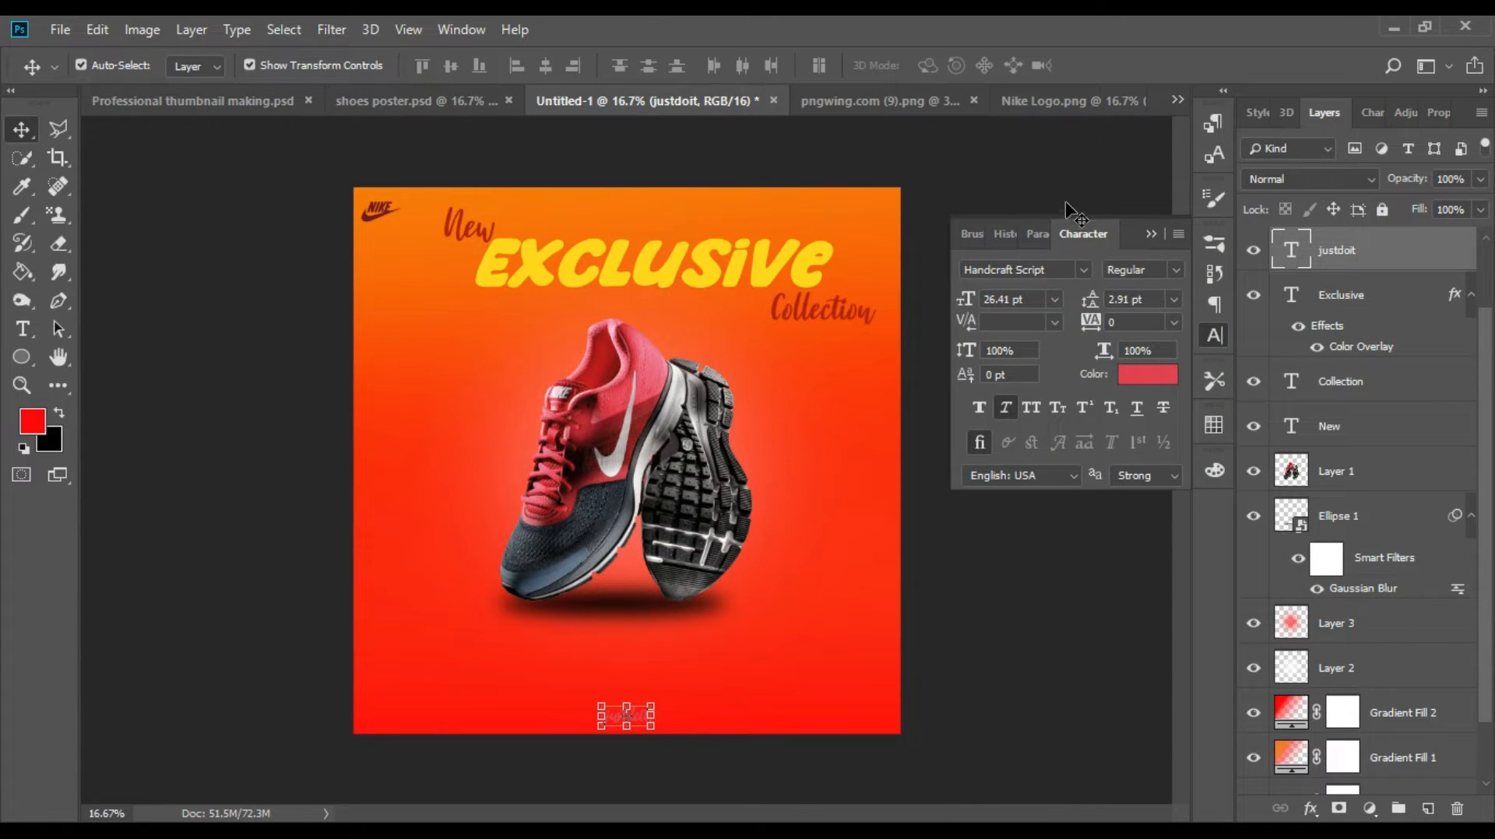
Step: Recolour the justdoit tagline with a dark tone sampled from the shoe and deselect it
click(1148, 377)
drag(1203, 257, 1201, 204)
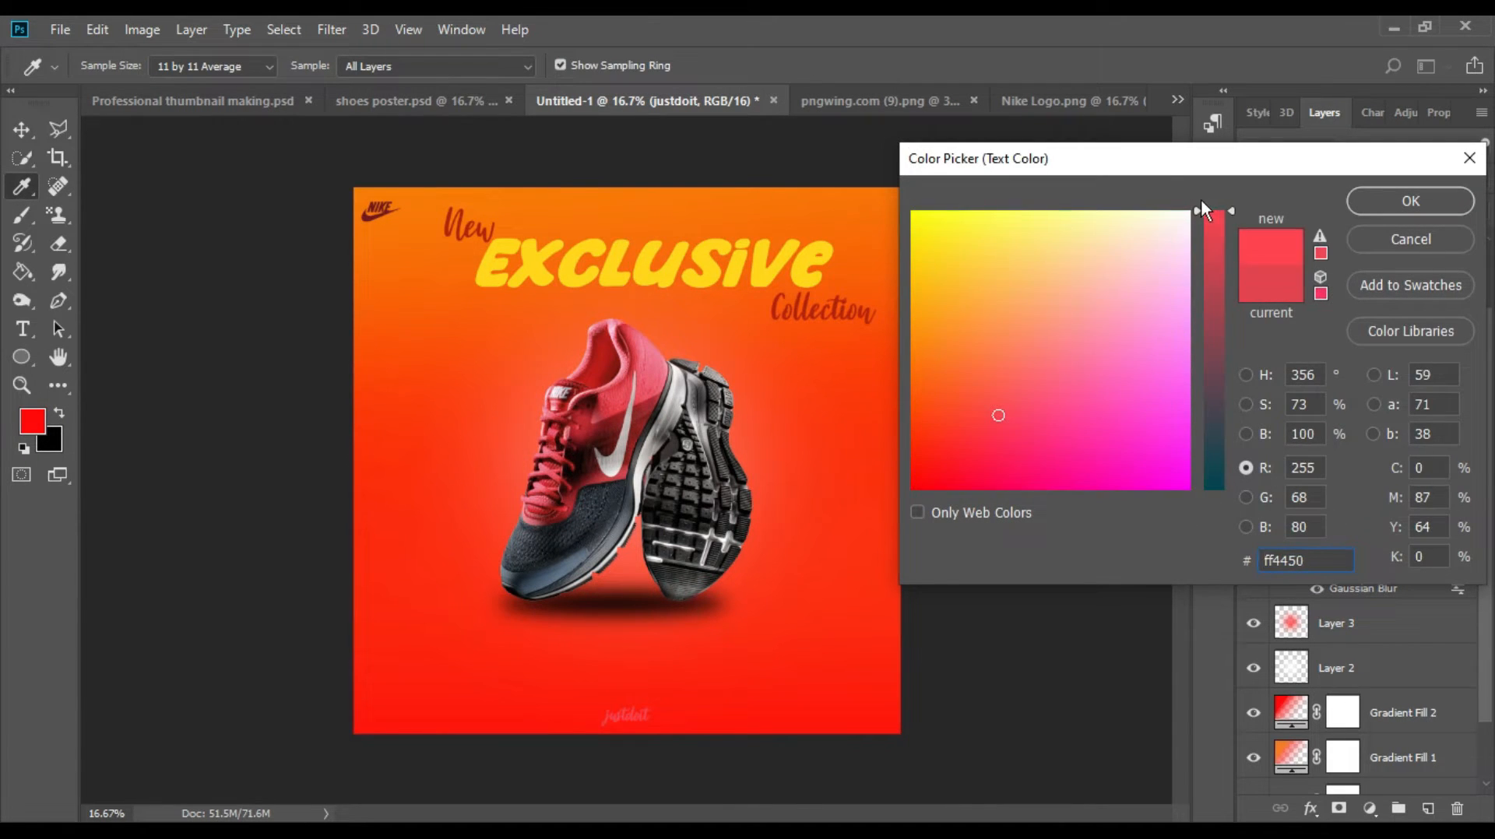
click(608, 425)
click(1380, 204)
click(1101, 244)
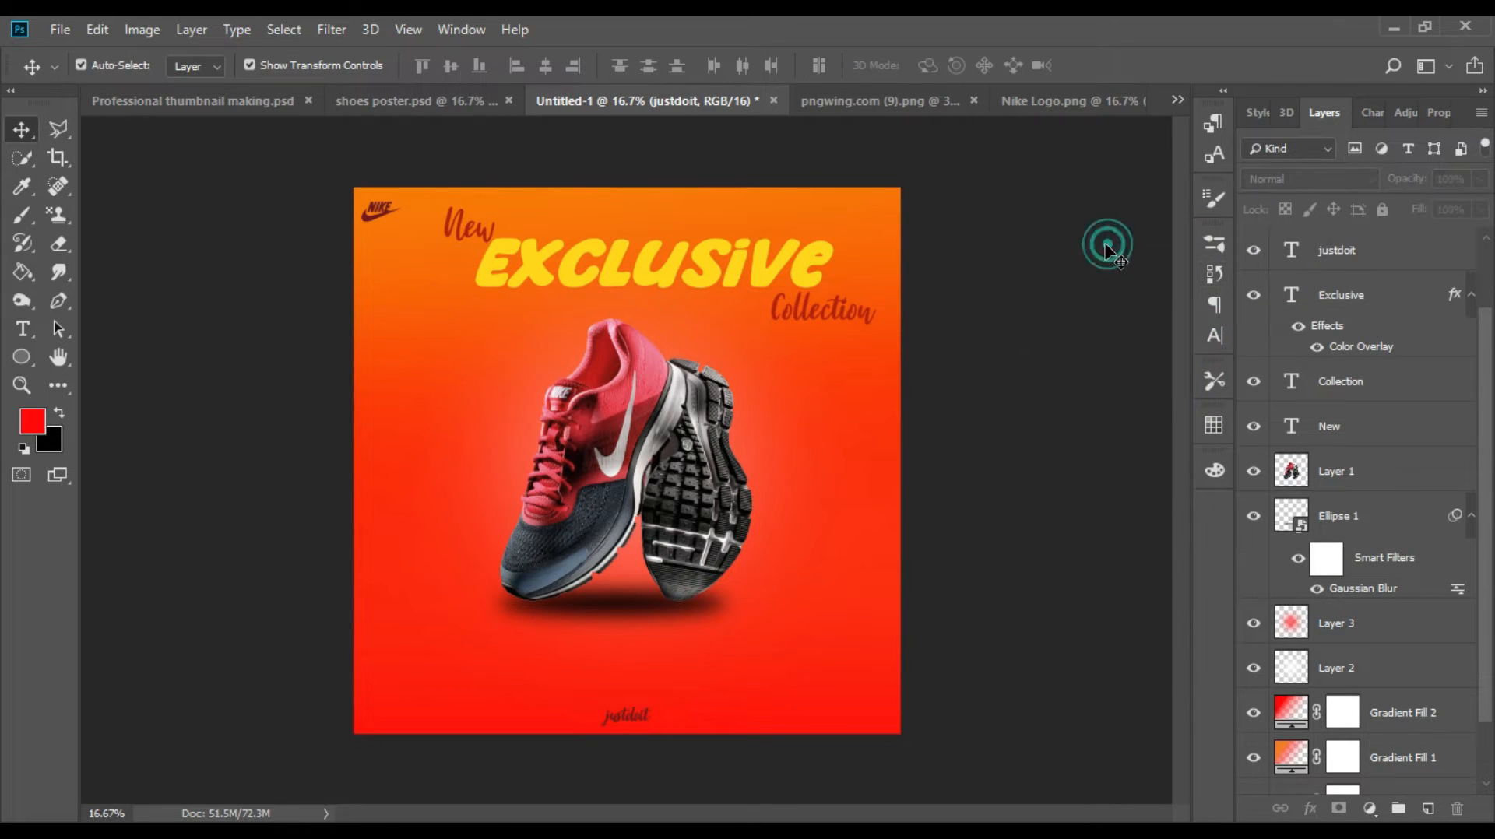
click(1106, 247)
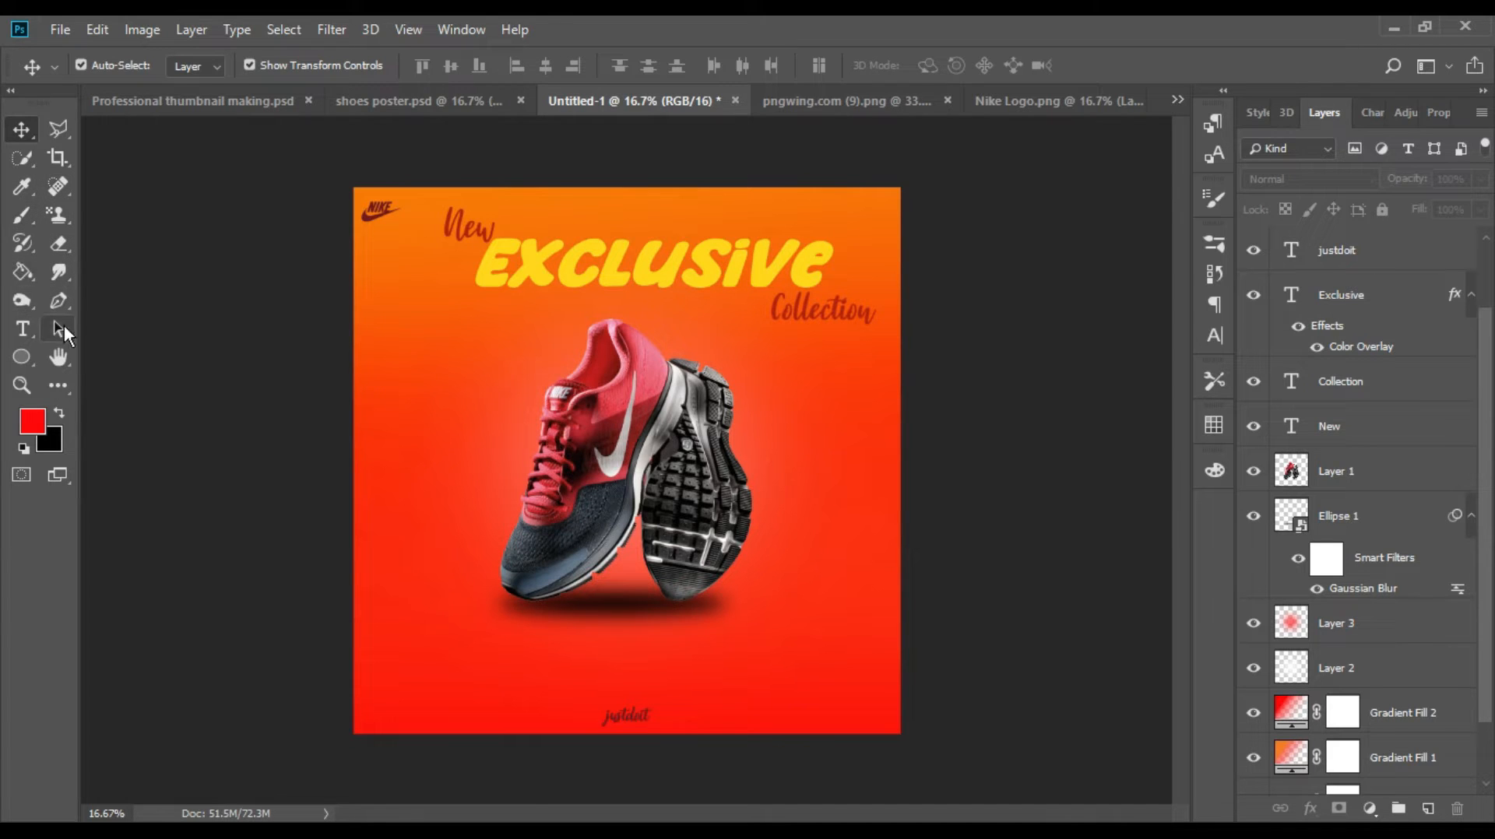
Step: With the Curvature Pen, draw a closed, wavy outline shape with no fill and a 22 px black stroke, weaving across the poster and beyond its edges
drag(59, 298, 117, 344)
click(280, 263)
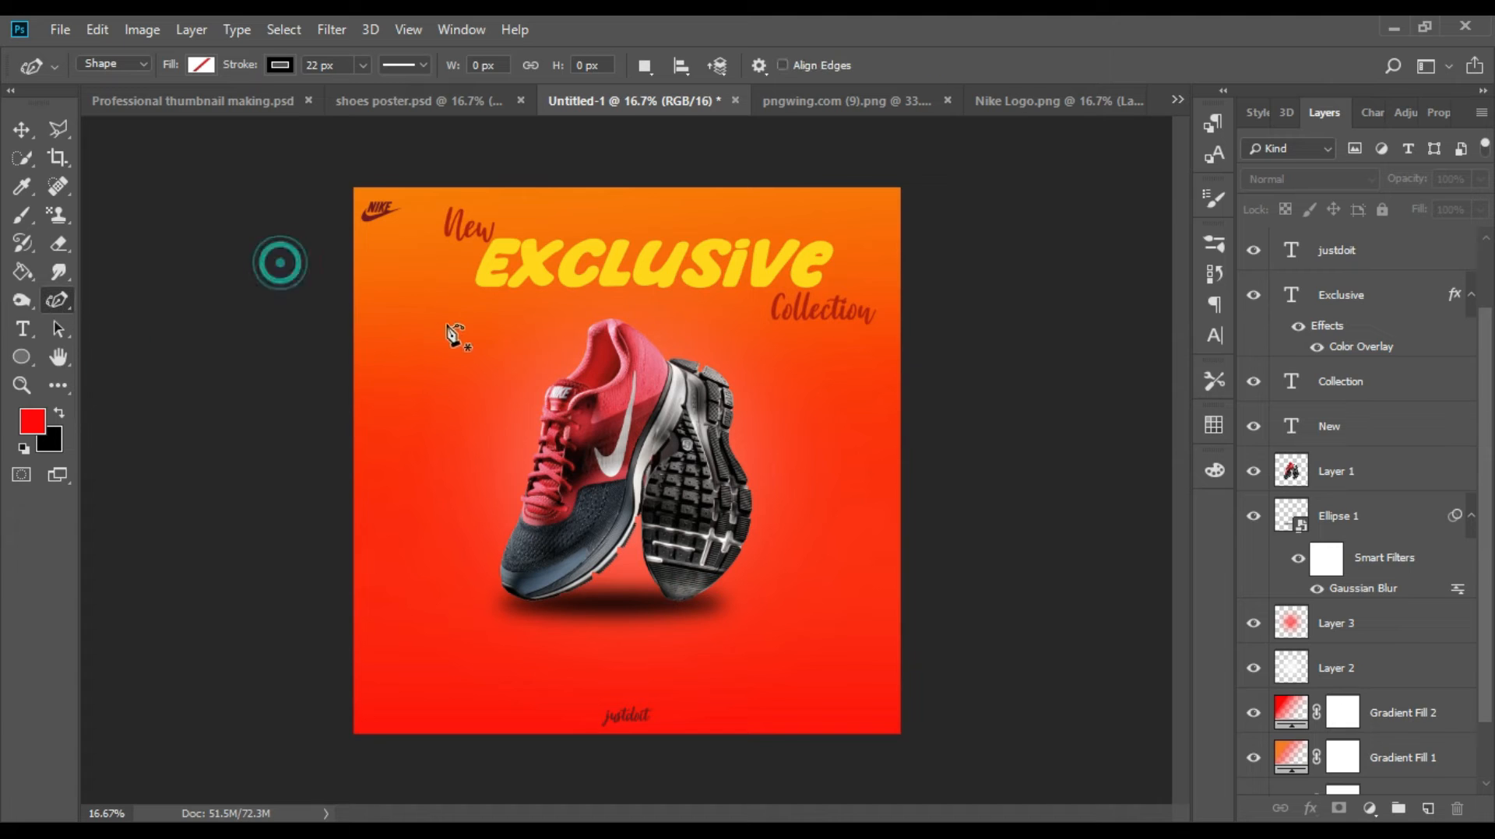
click(219, 579)
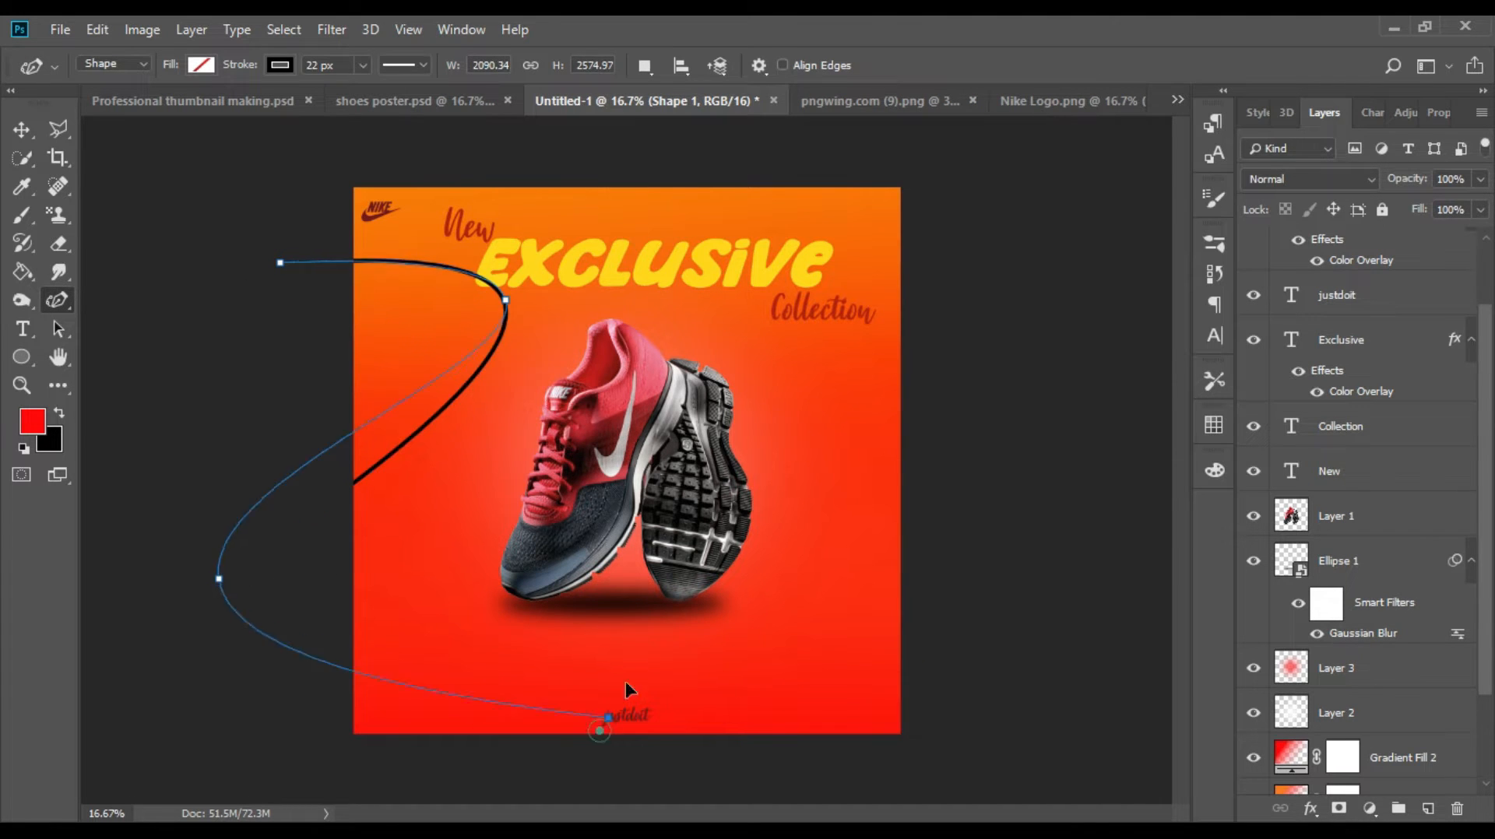
click(612, 469)
click(661, 516)
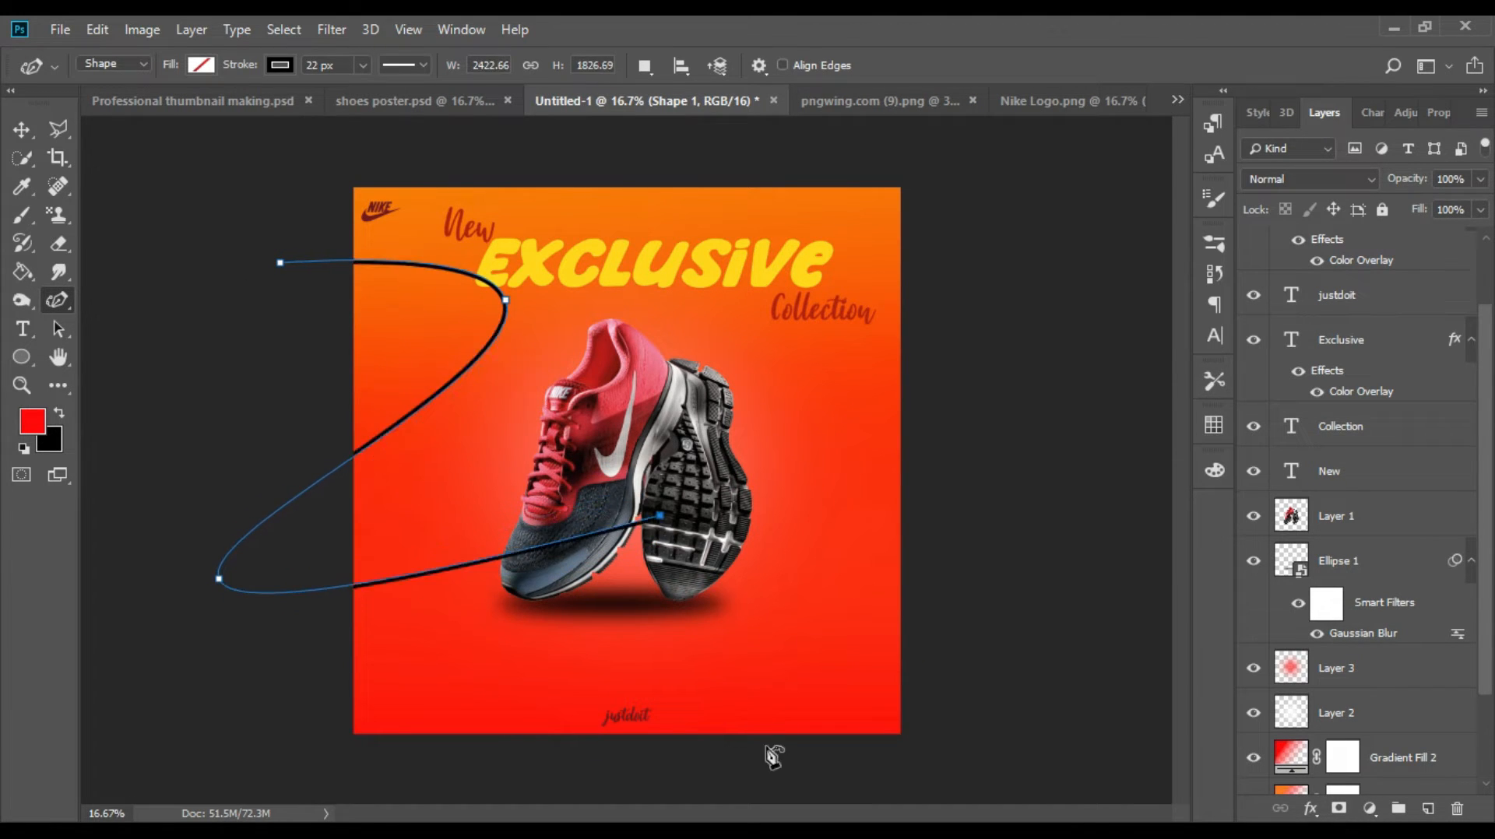
click(691, 782)
click(998, 555)
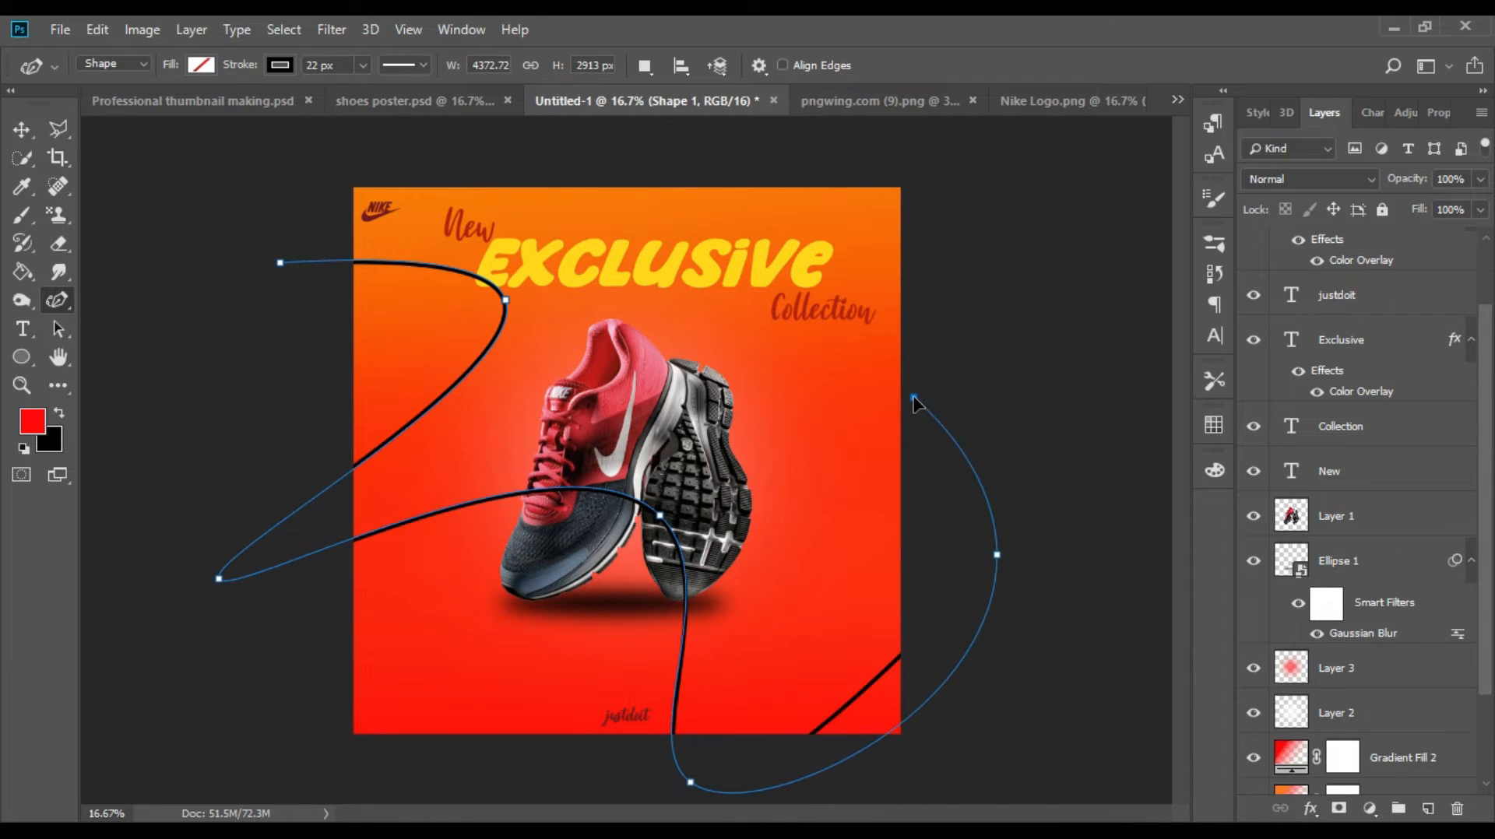
click(875, 411)
click(603, 348)
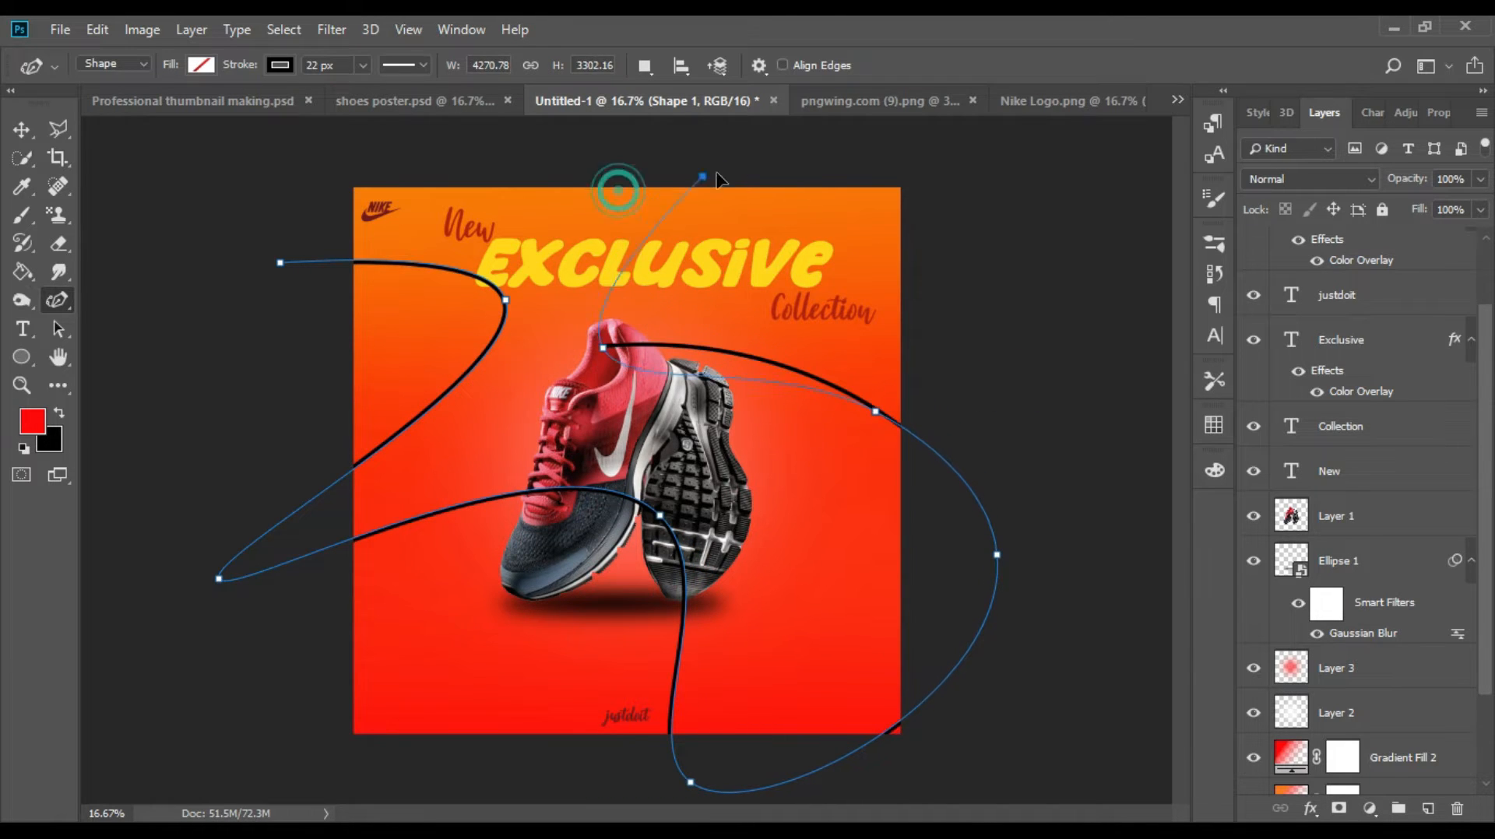
click(778, 150)
click(389, 156)
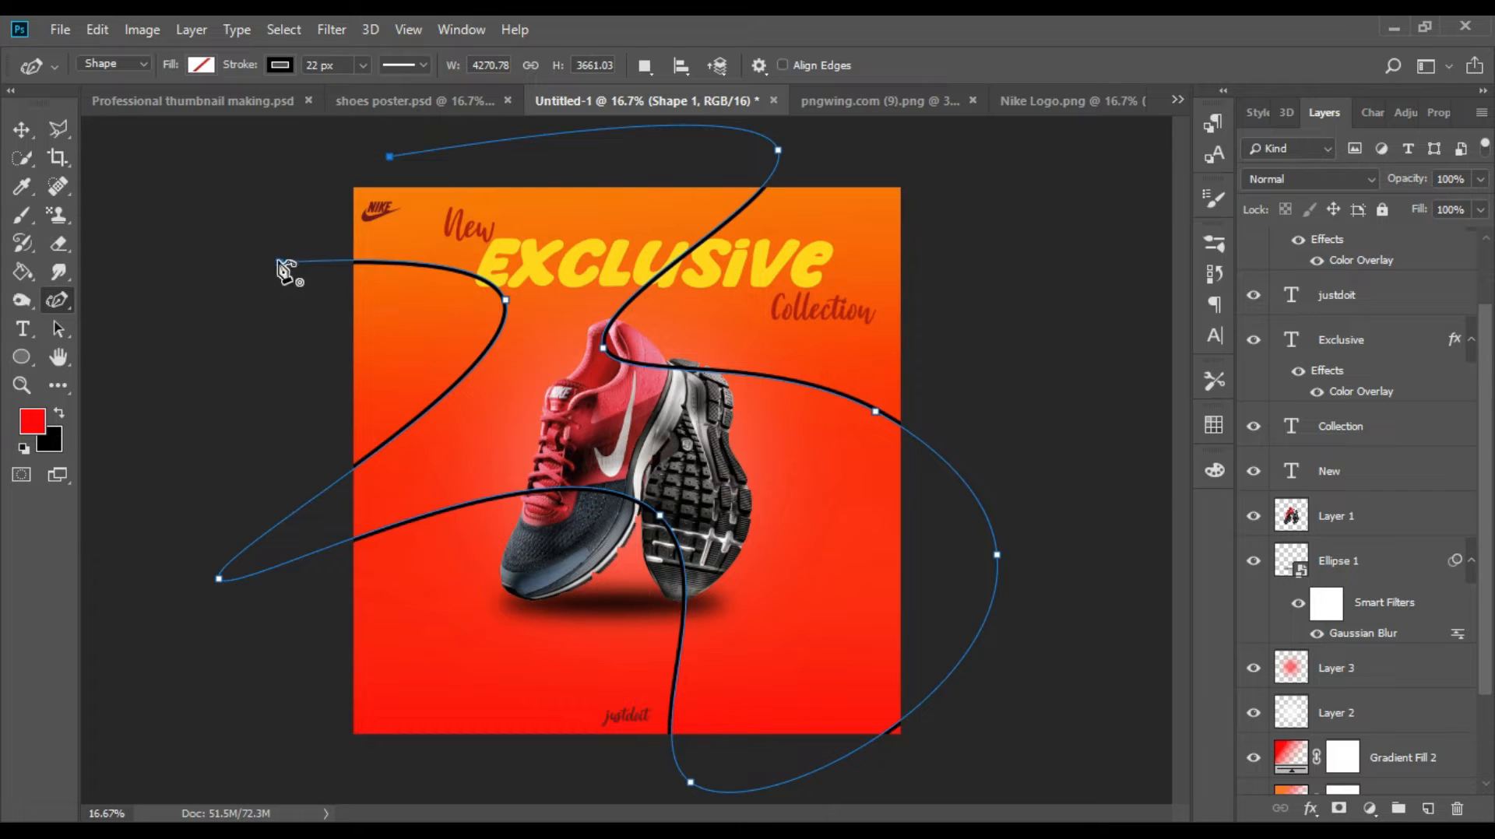
click(280, 264)
Step: Try yellow, several reds and orange as the stroke colour of the wavy outline shape
click(293, 62)
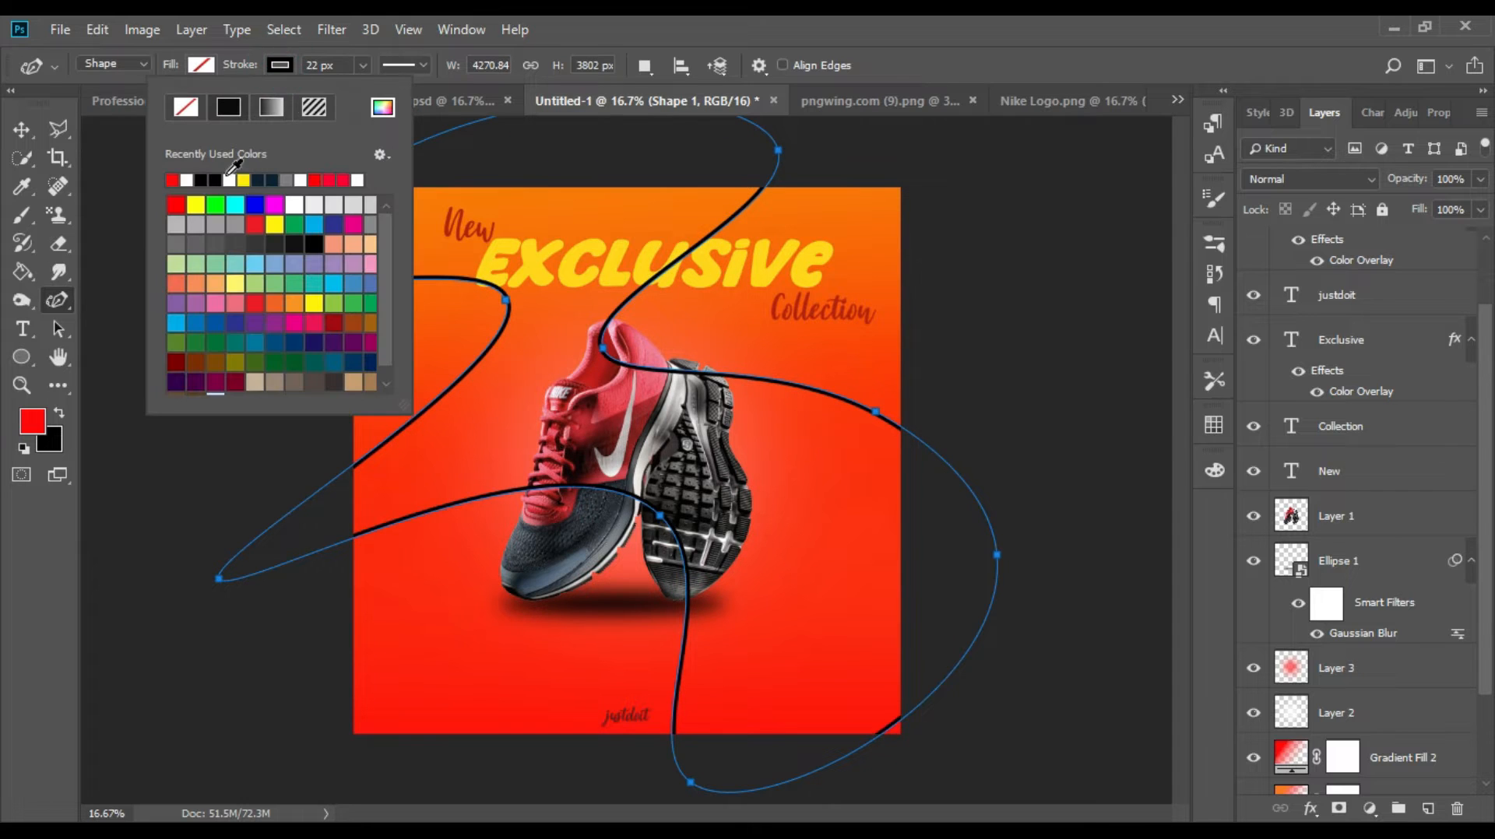
click(172, 180)
click(243, 180)
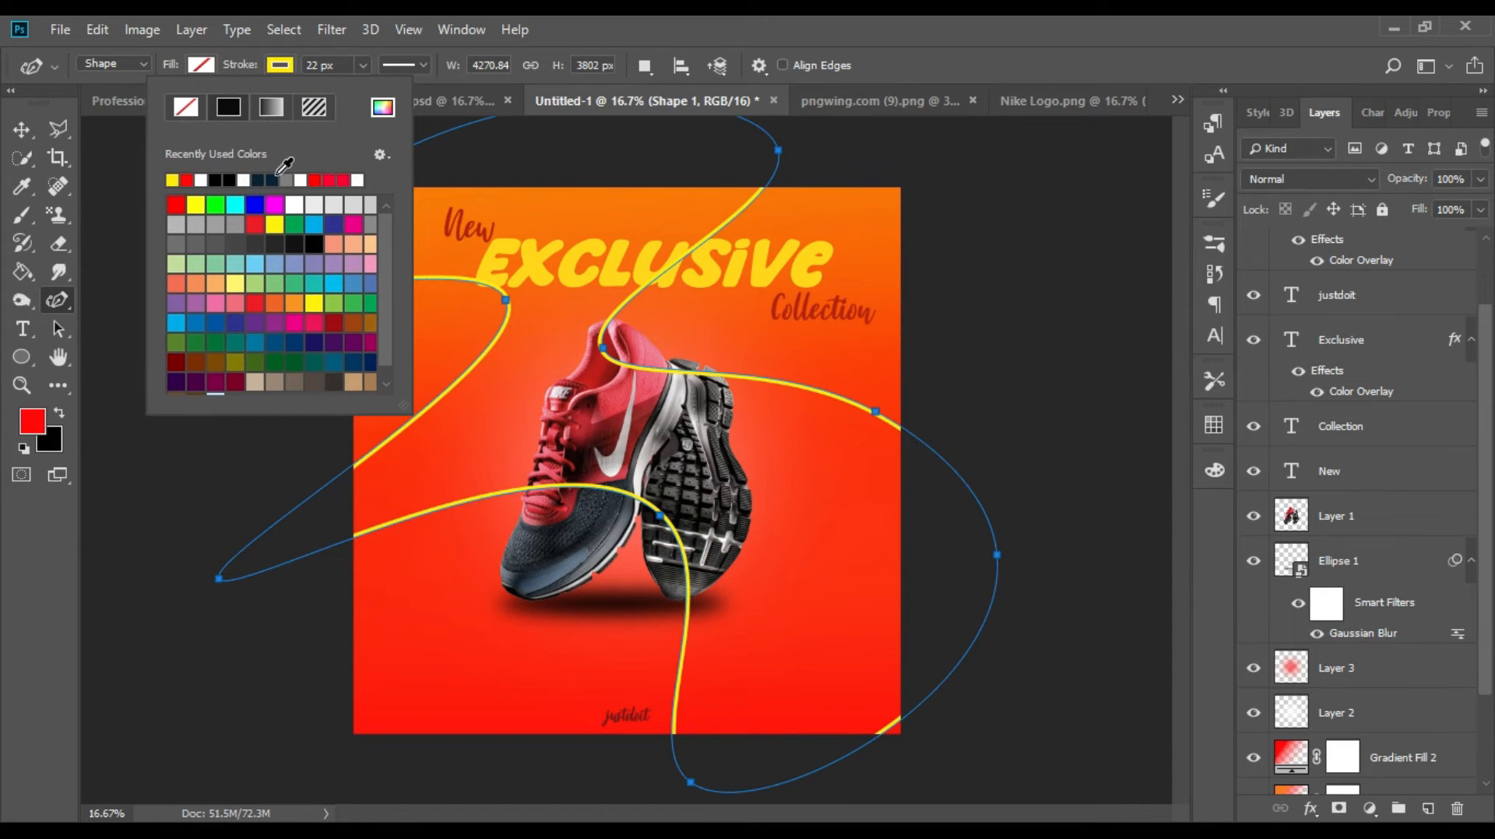
click(314, 180)
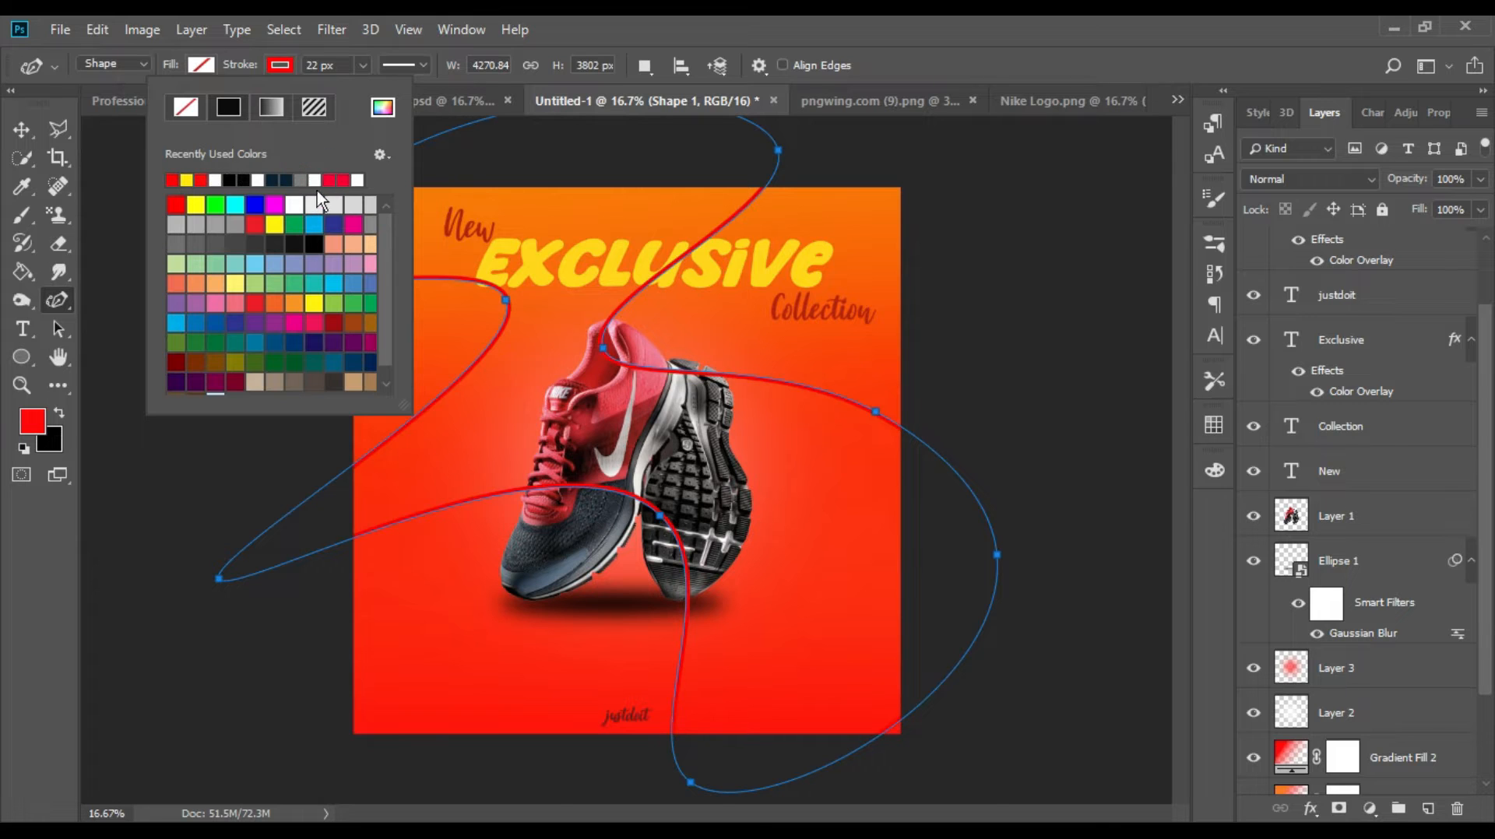
click(343, 180)
click(328, 180)
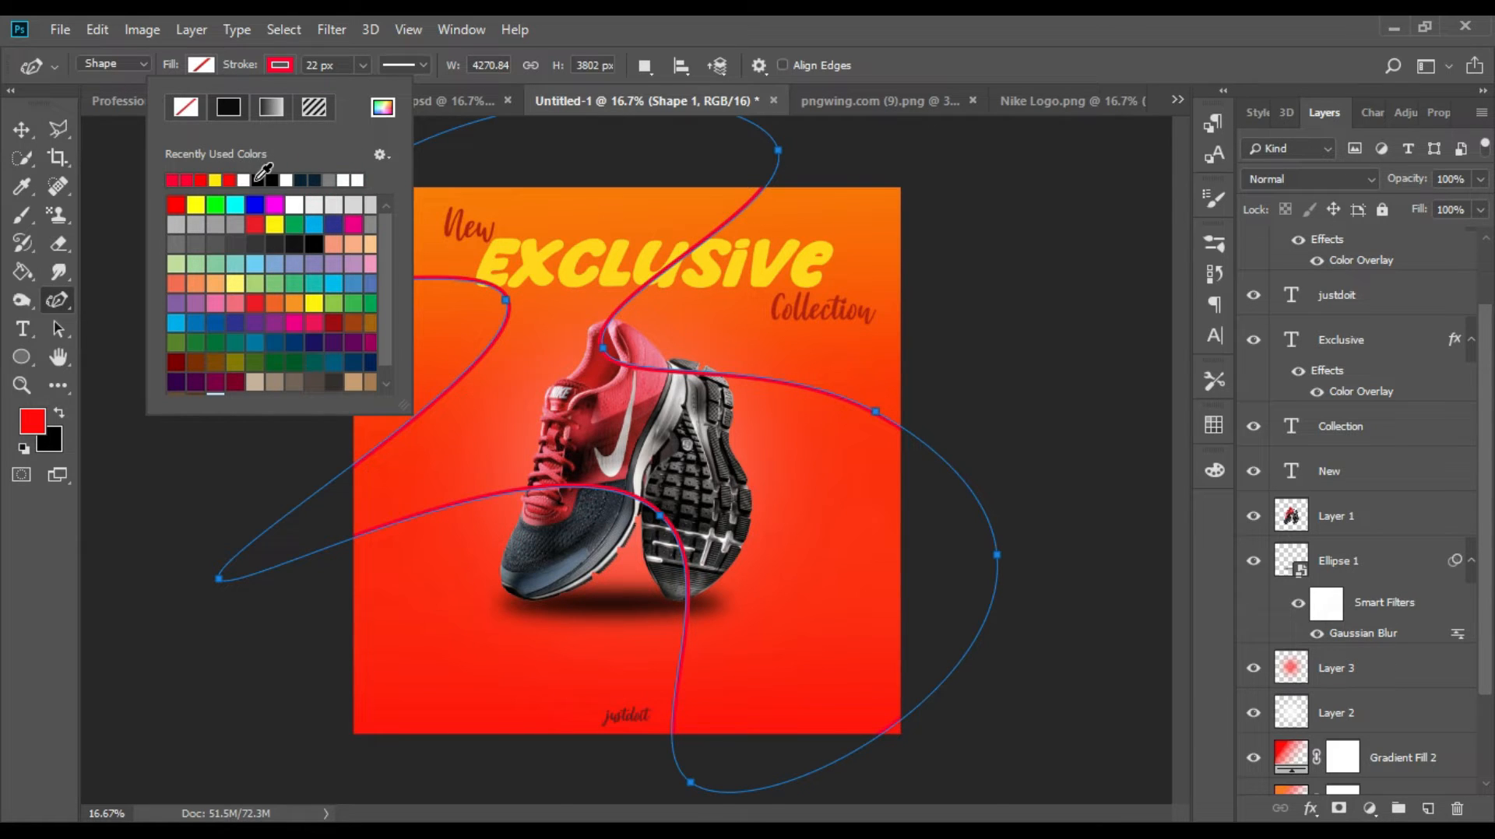
click(259, 180)
click(195, 180)
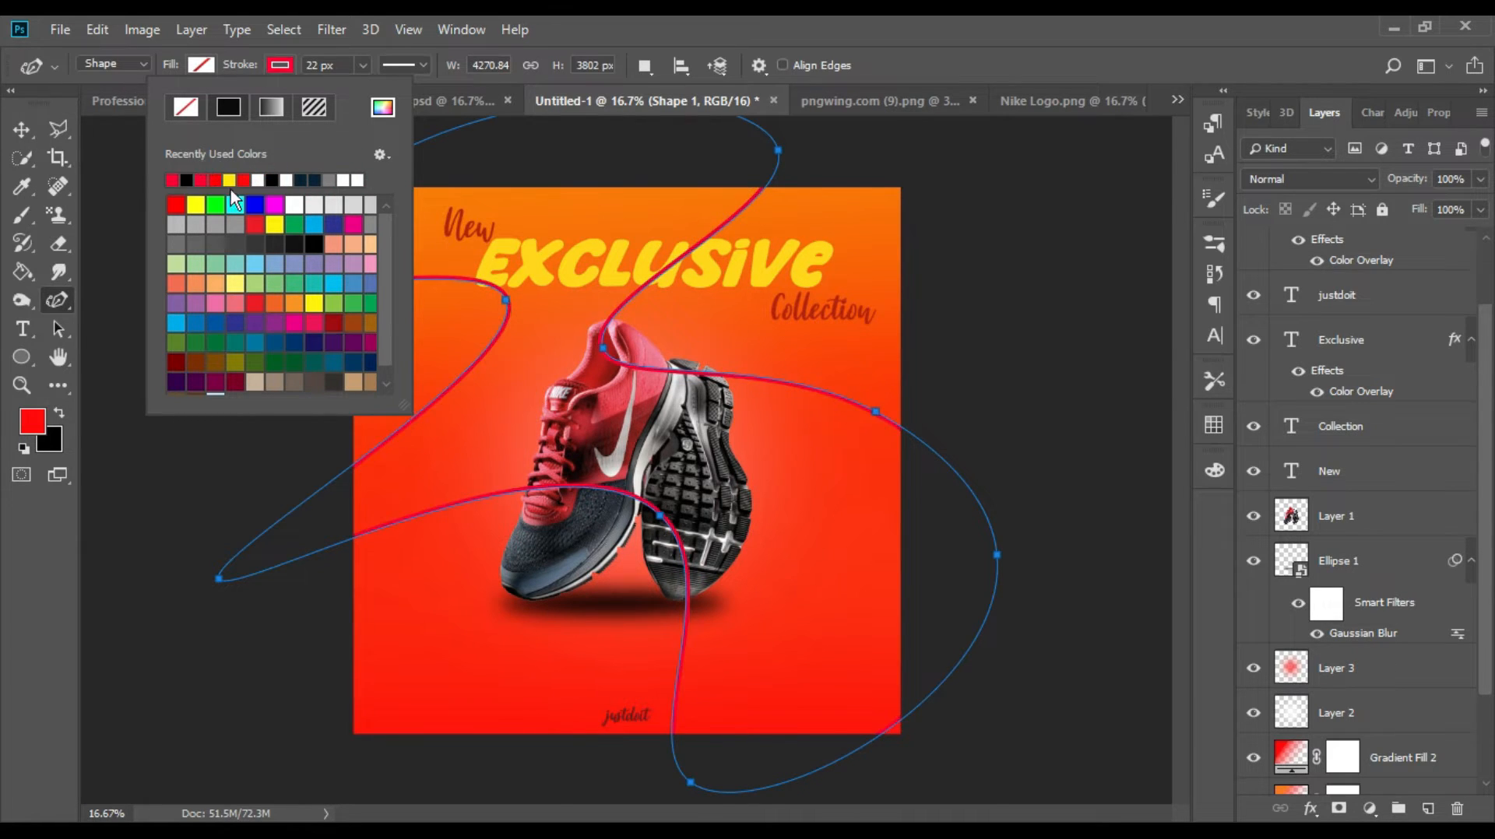
click(277, 303)
click(21, 129)
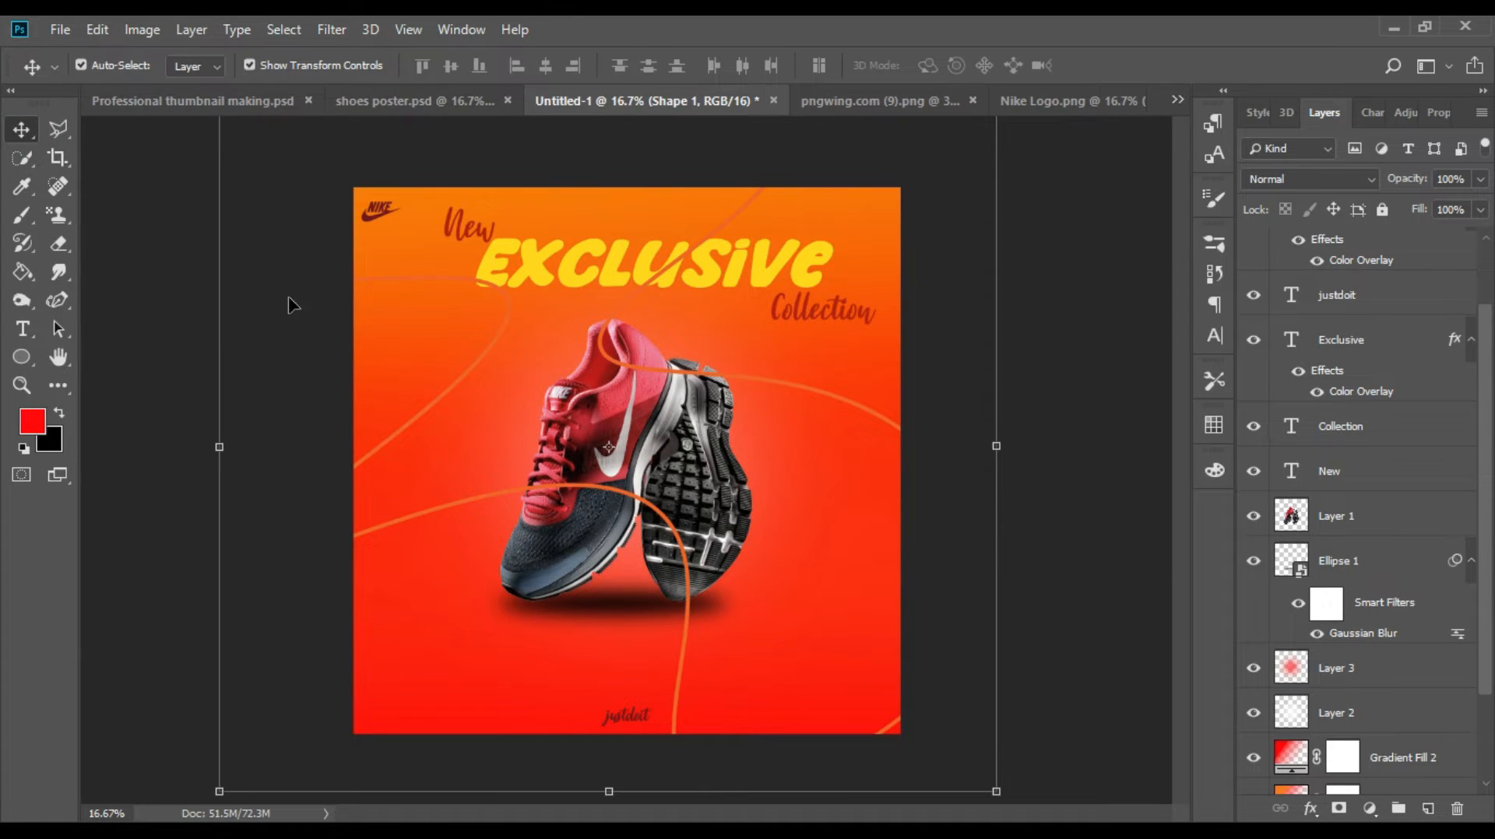
Step: Recolour the wavy outline's stroke in the recently used crimson red and deselect the shape
click(57, 300)
click(279, 64)
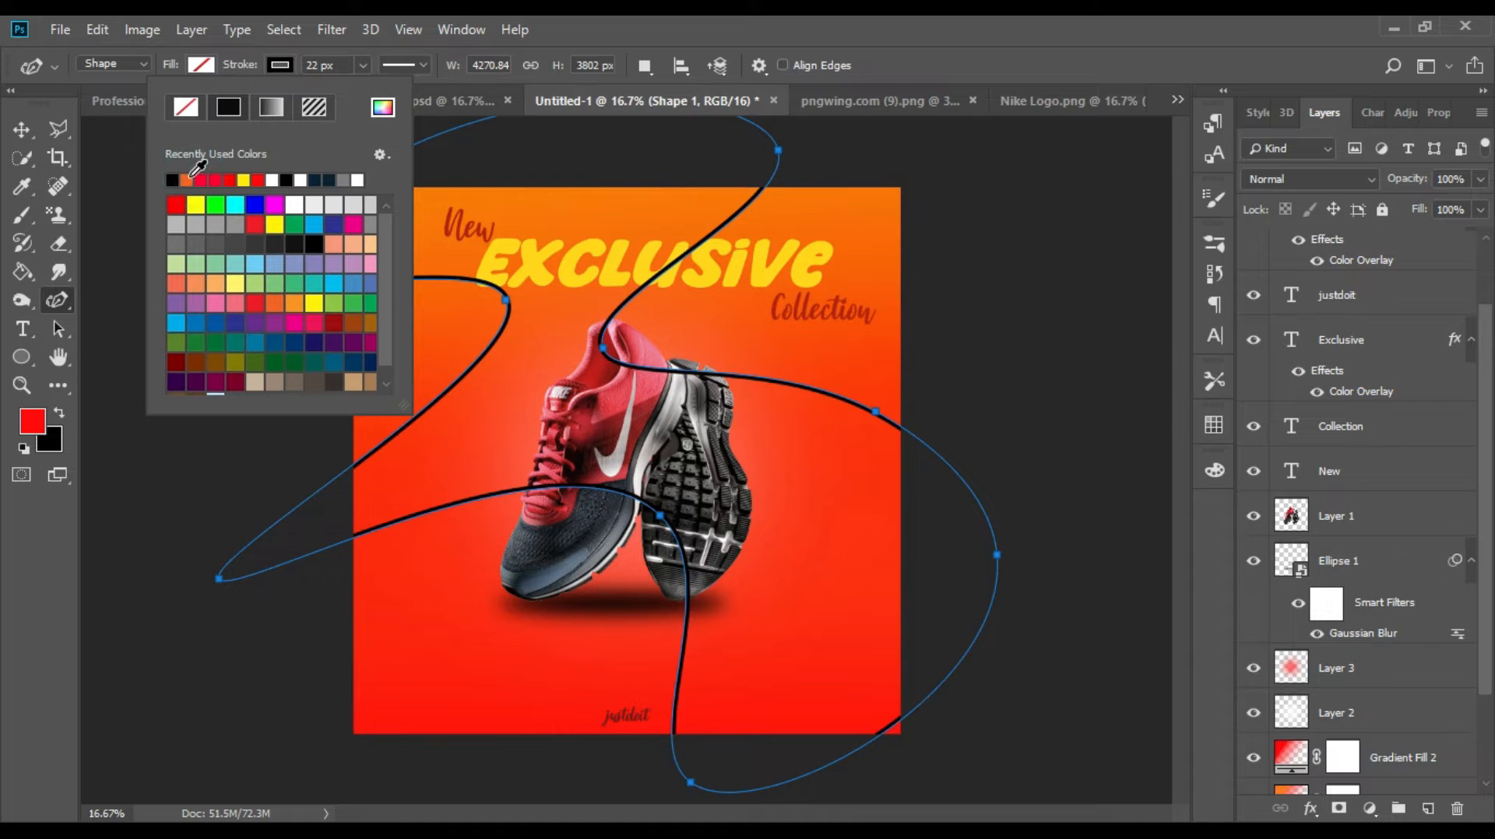
click(200, 179)
key(v)
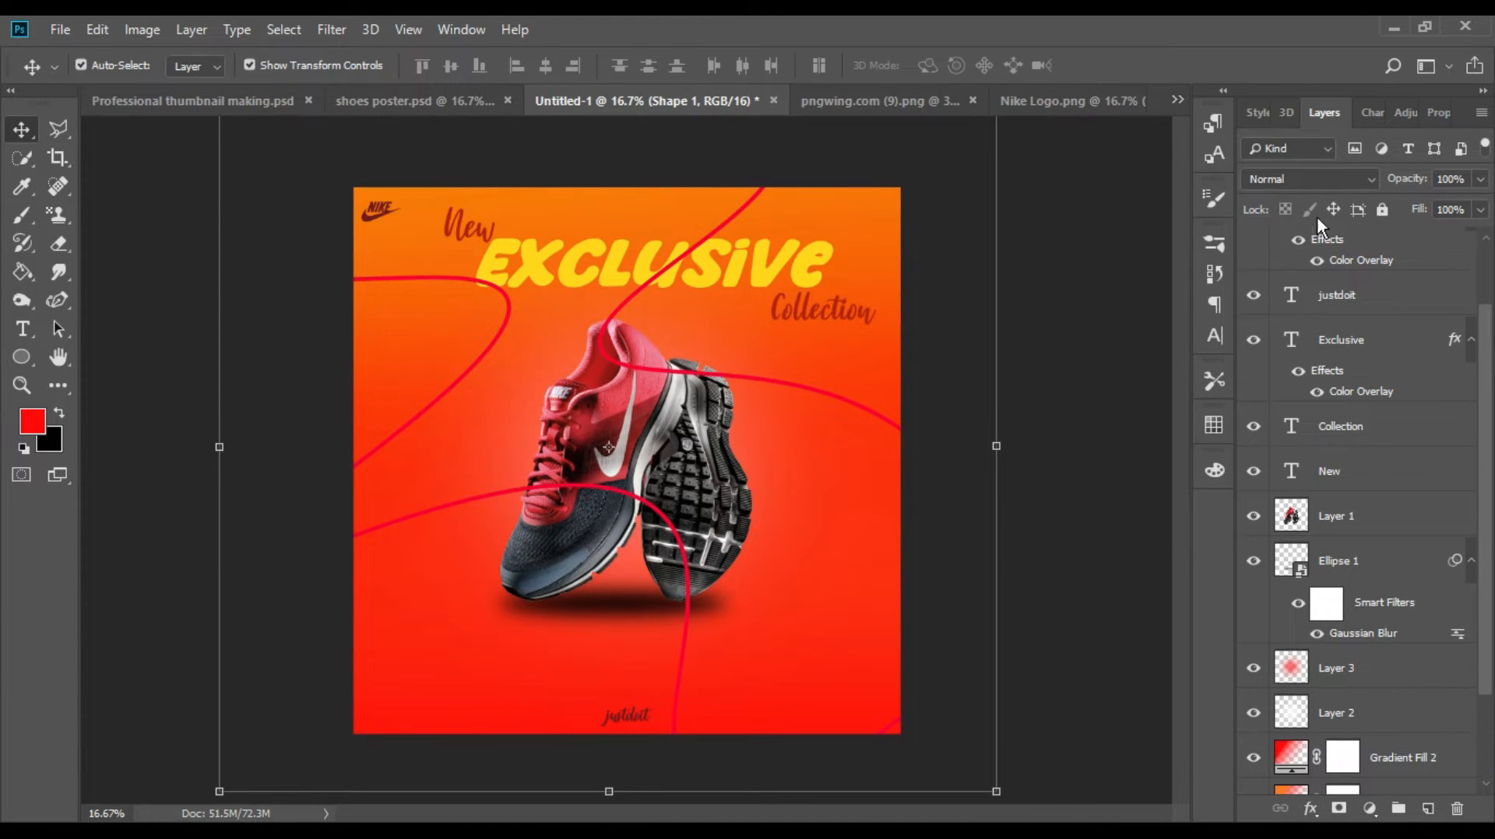
key(ctrl+t)
key(Return)
click(1076, 341)
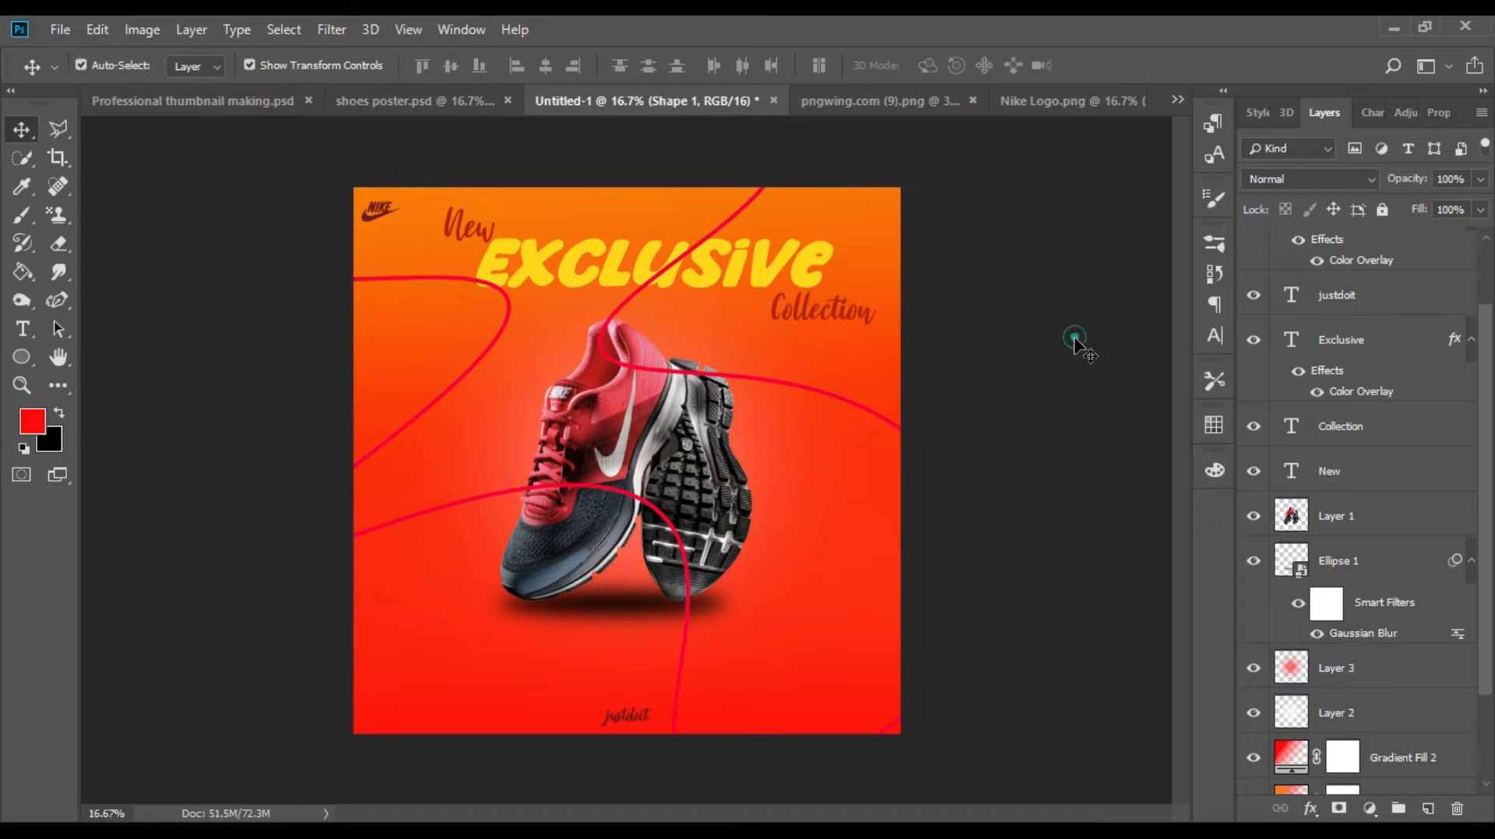
Step: Move the Shape 1 layer directly above Gradient Fill 2, behind the shoes and text, and deselect it
scroll(1282, 260, up, 2)
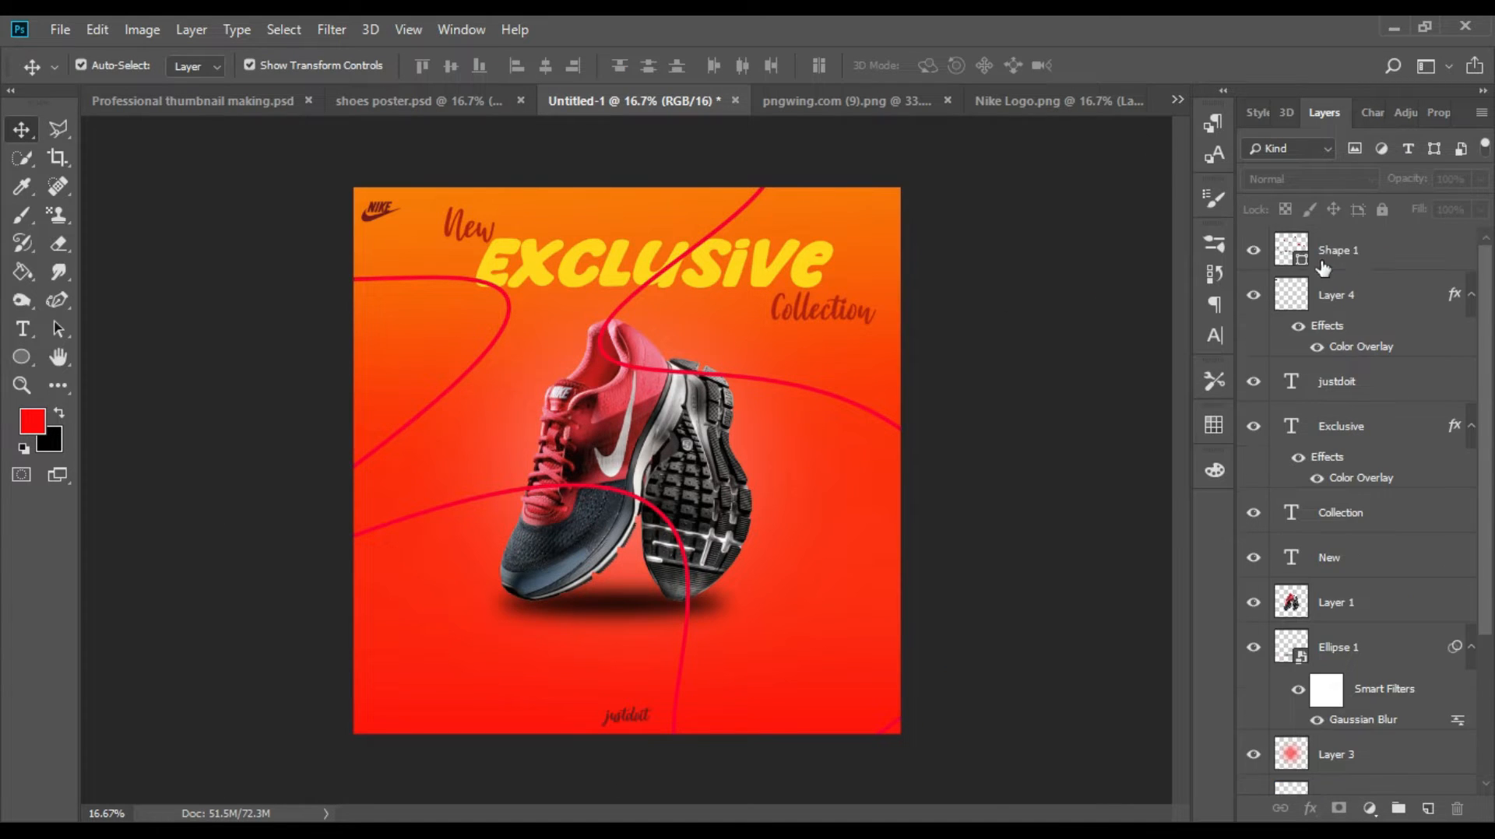
drag(1282, 256, 1374, 665)
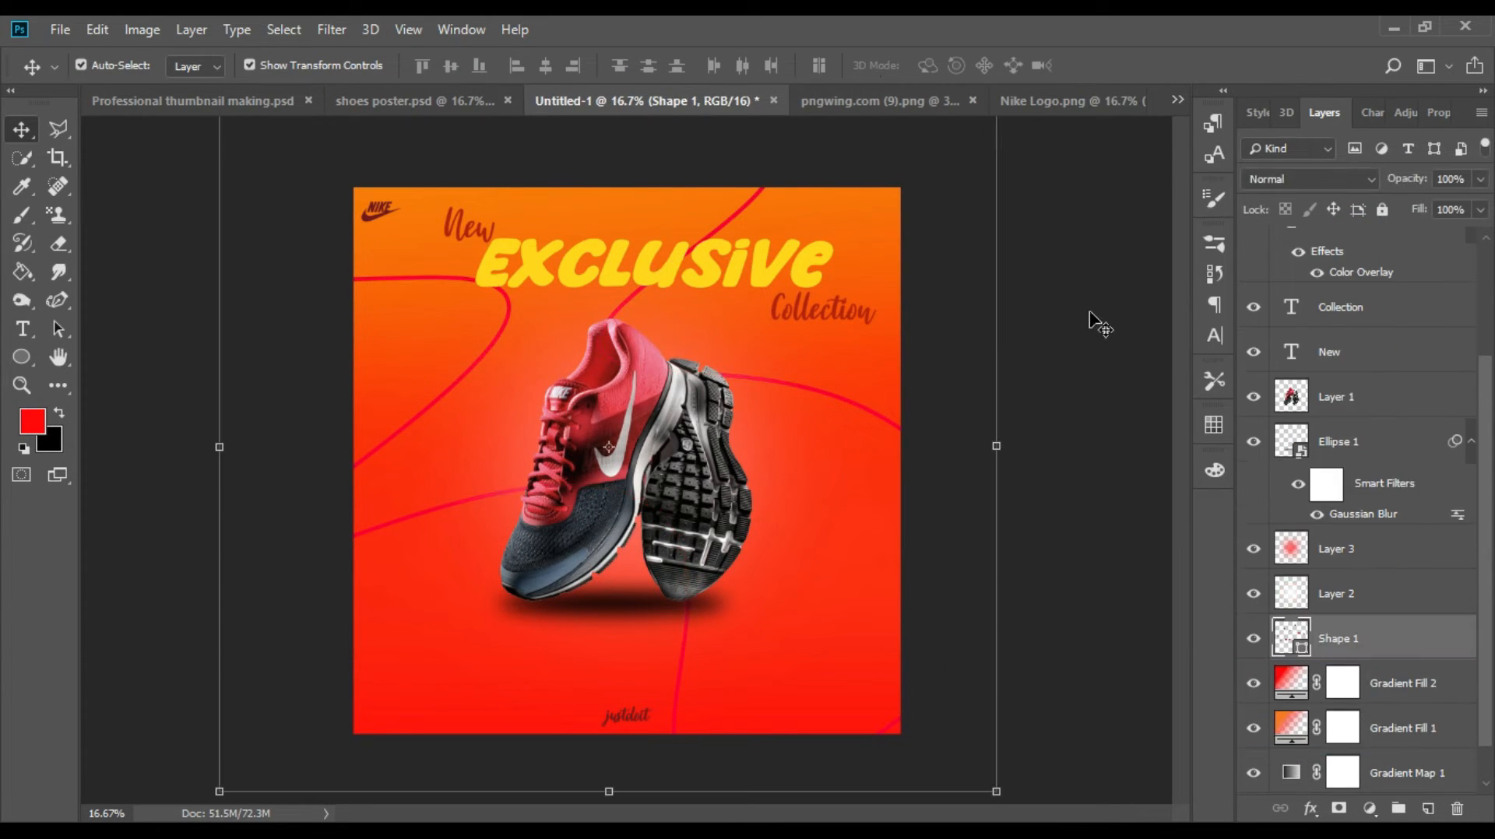
click(1091, 315)
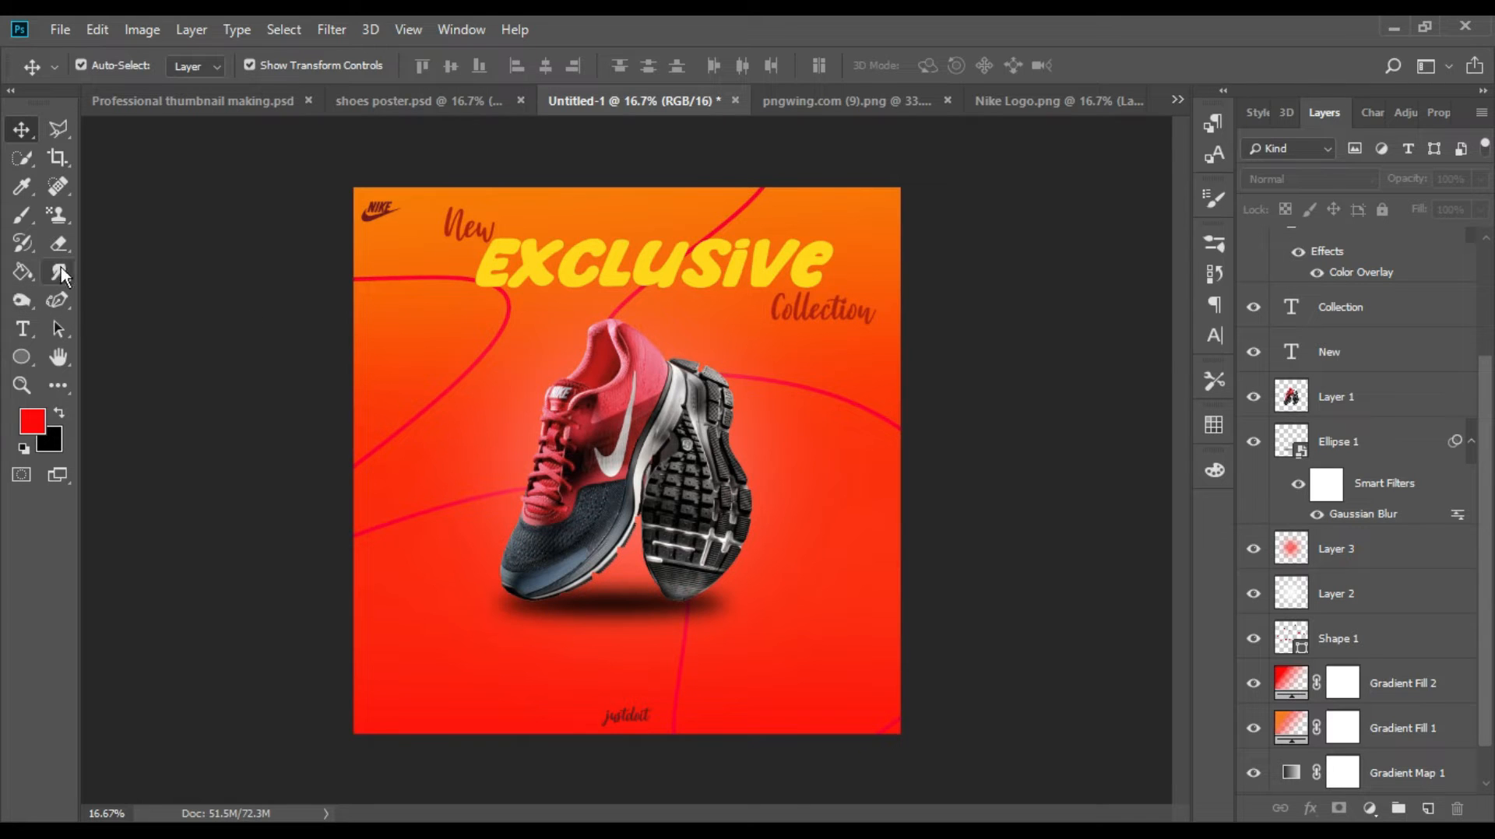
Step: Draw a rounded rectangle about 486 × 222 px with a 10 px corner radius, centred between the shoes and the justdoit tagline
click(59, 335)
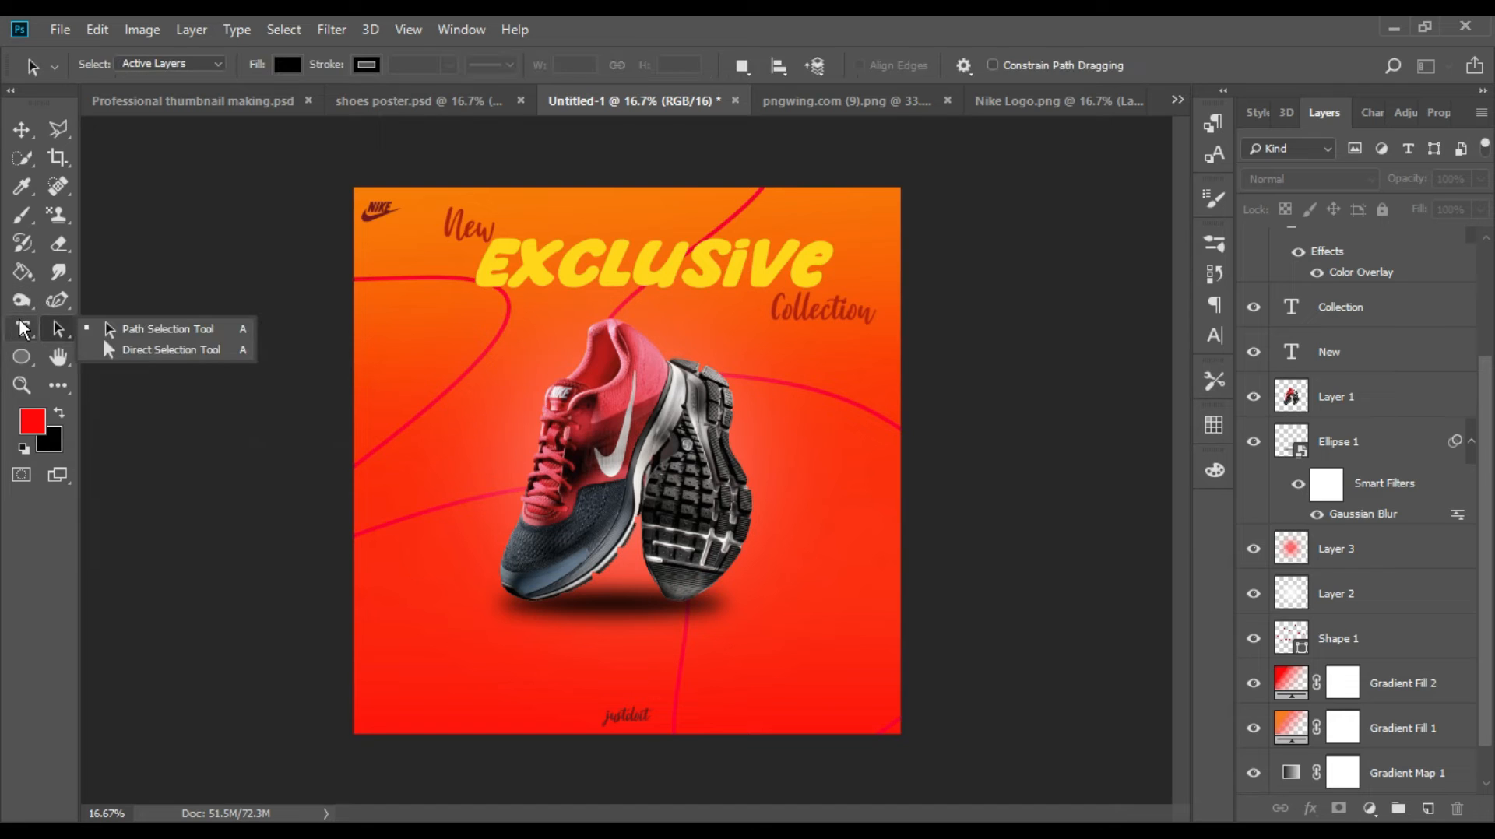
click(22, 357)
click(100, 373)
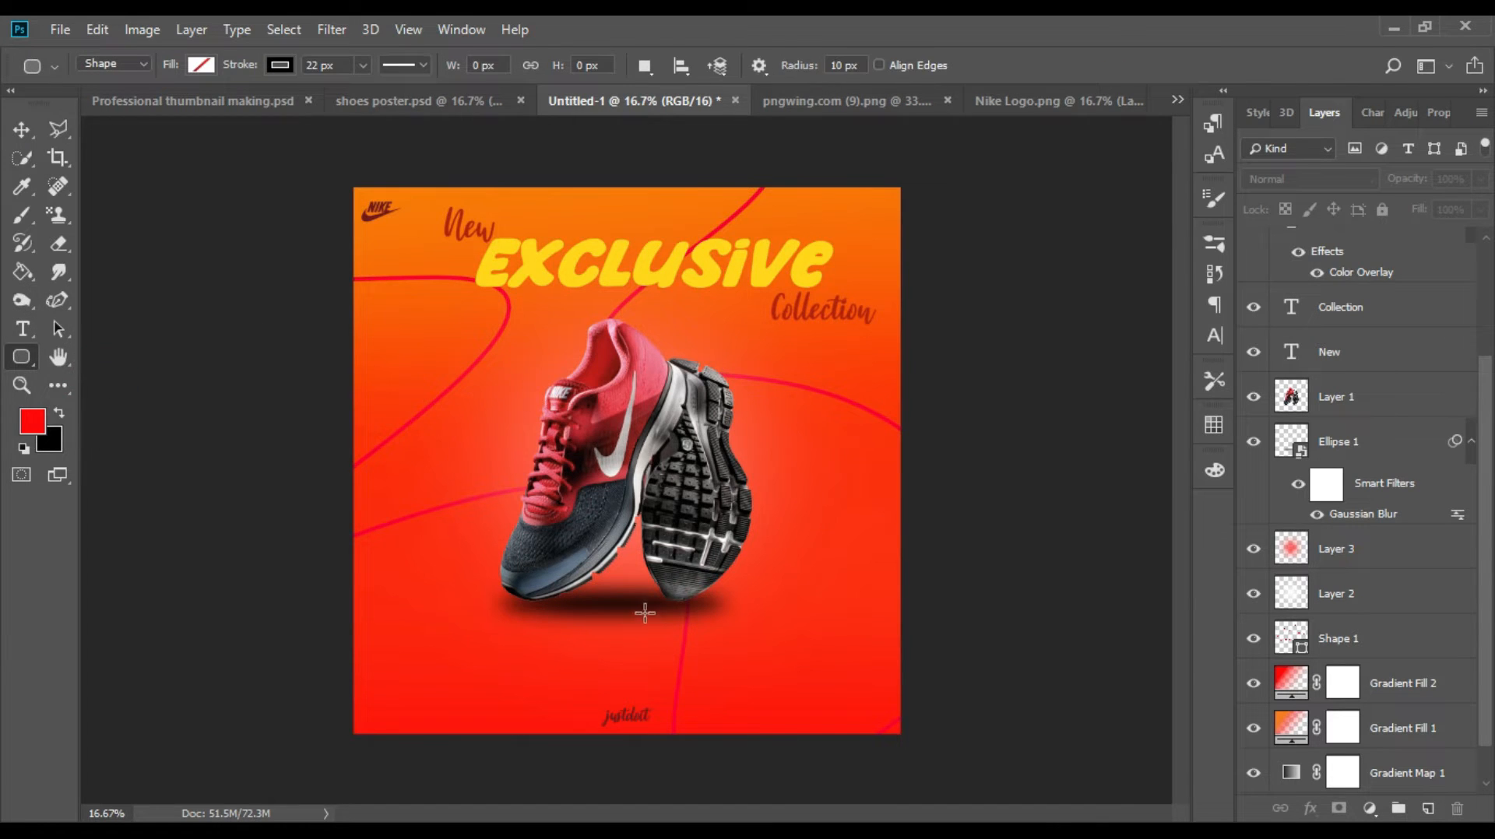
mouse_move(661, 634)
mouse_down()
mouse_move(584, 651)
mouse_move(588, 670)
mouse_up()
click(572, 664)
key(Escape)
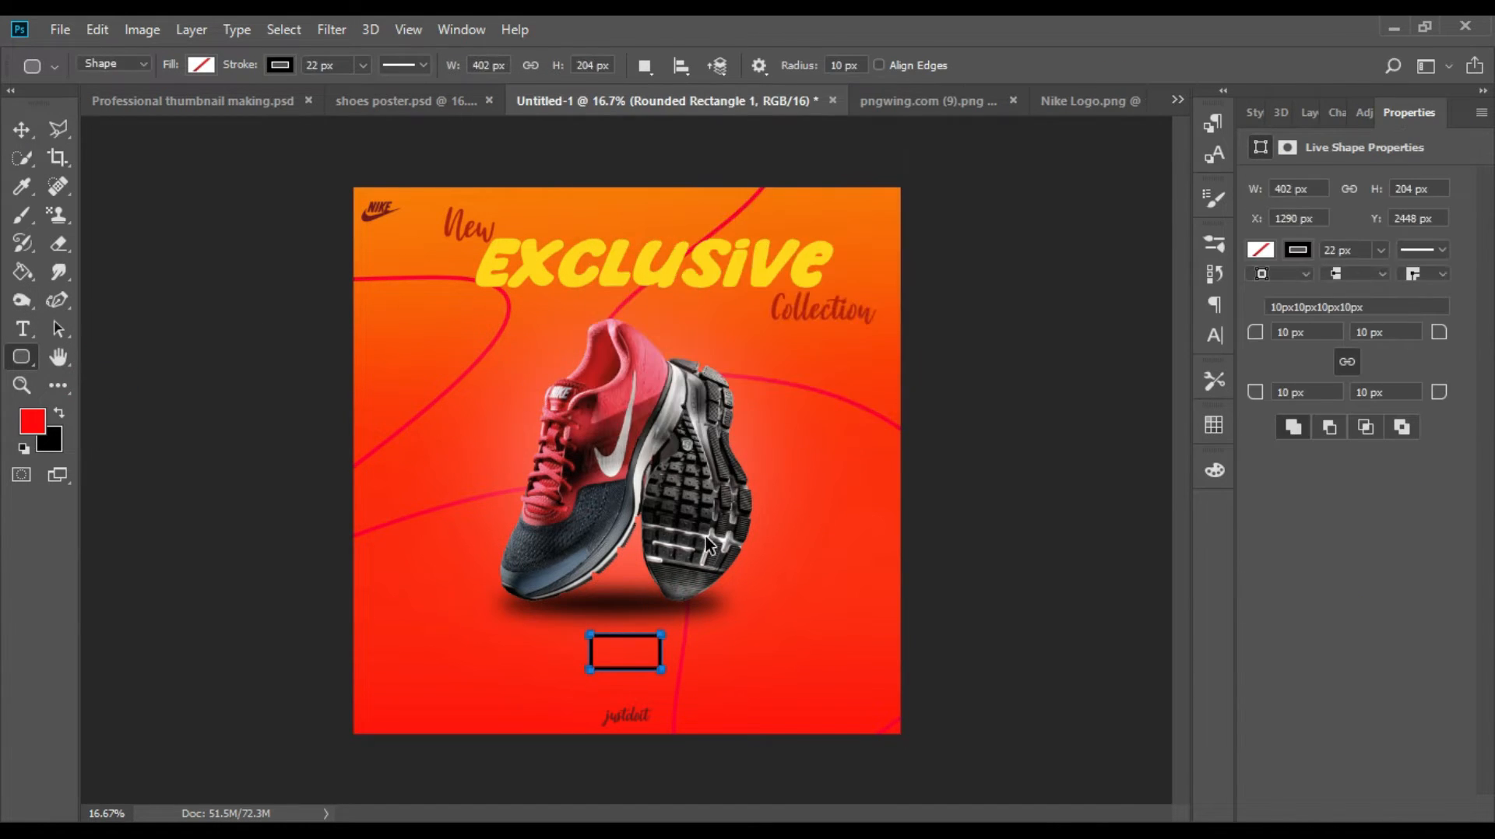
key(ctrl+z)
drag(672, 630, 583, 670)
Step: Remove the rounded rectangle's stroke and fill it with yellow
click(280, 65)
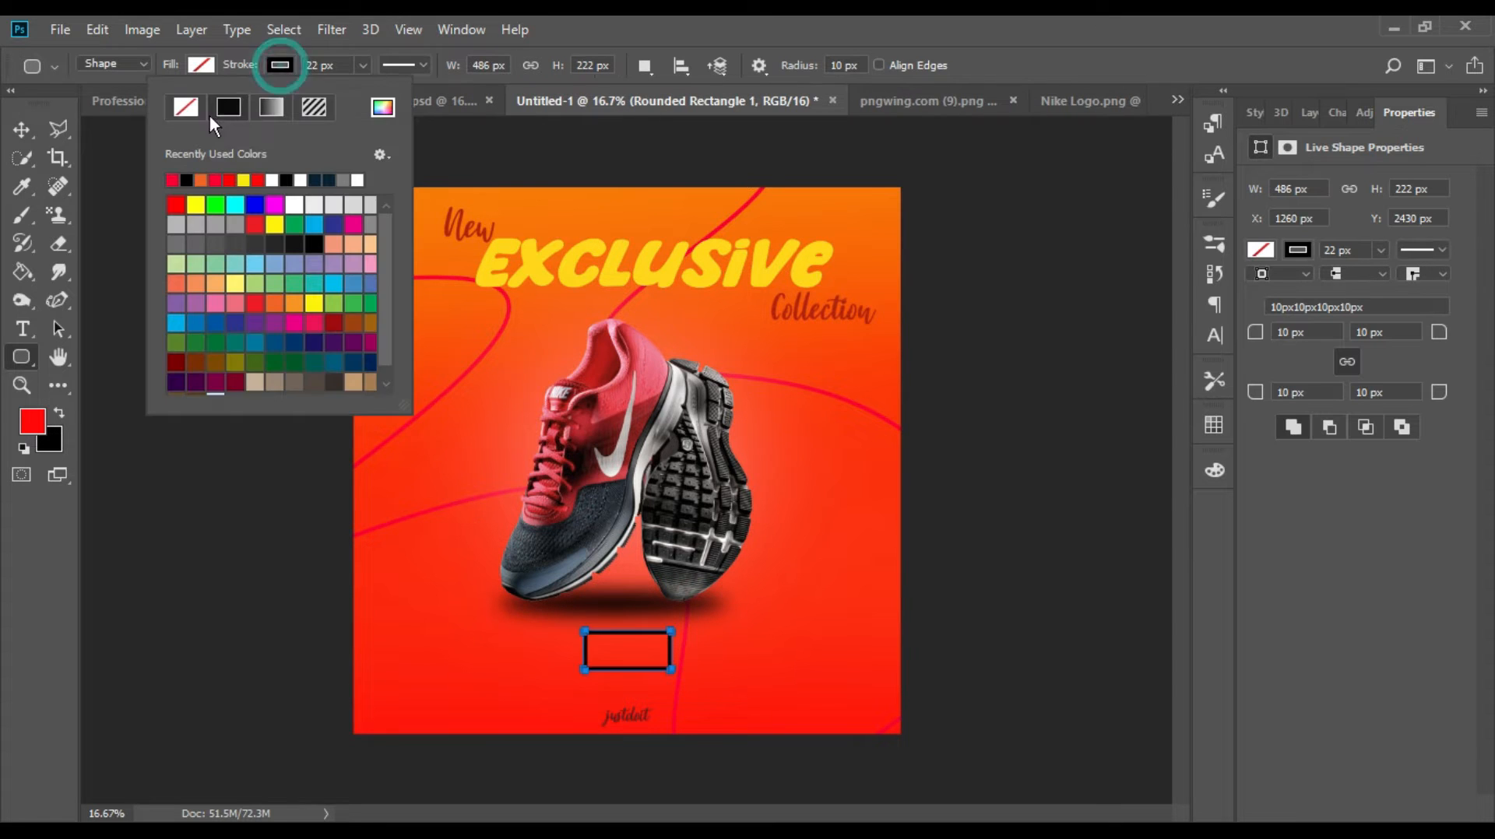
click(187, 108)
click(201, 66)
click(165, 180)
click(21, 130)
Step: Add a "Shop Now" text line at 100 pt over the yellow rectangle
key(ctrl+plus)
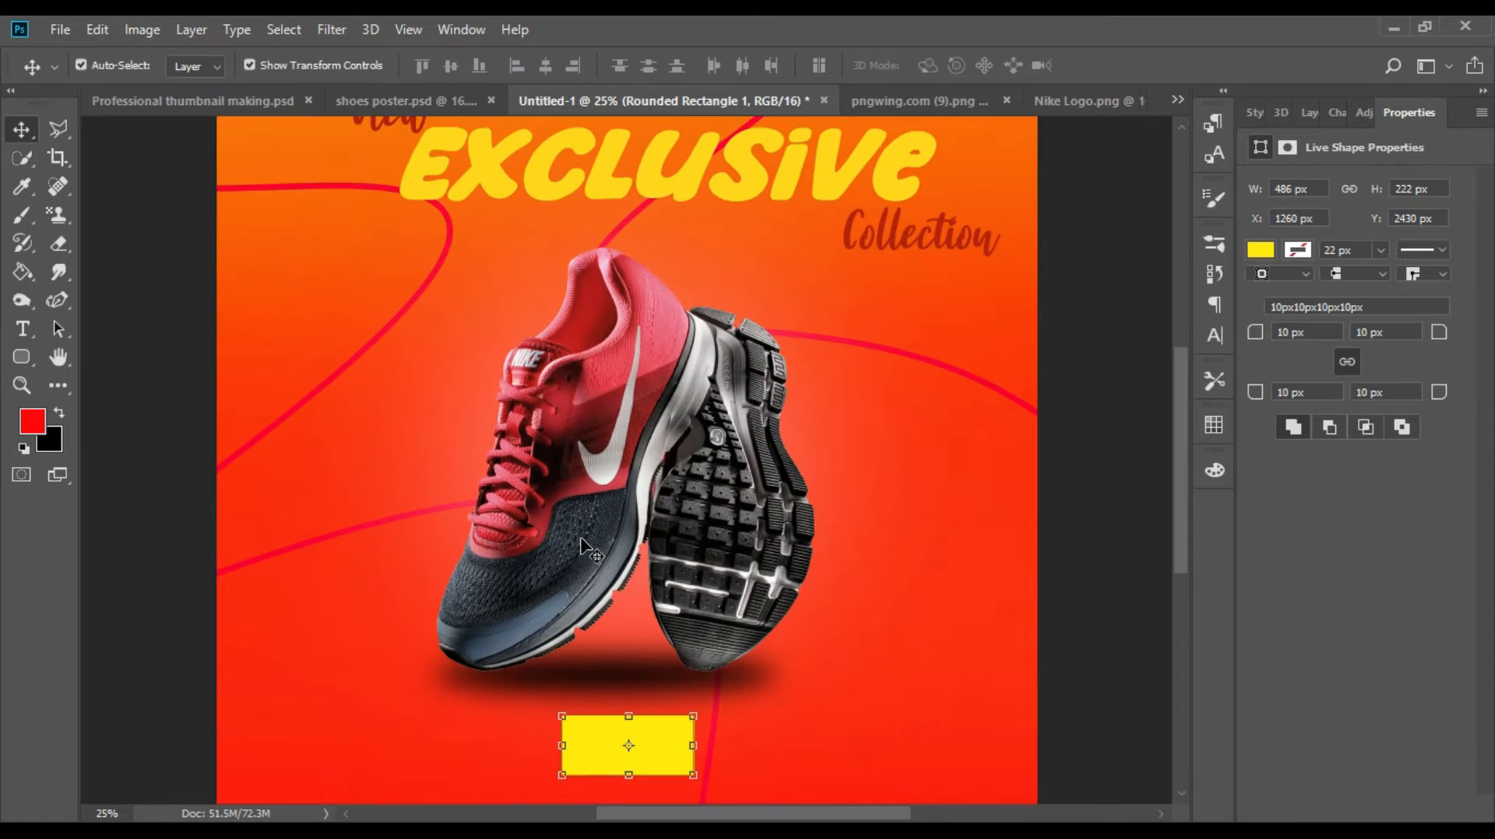
scroll(590, 547, down, 3)
key(t)
click(430, 601)
text(Shop)
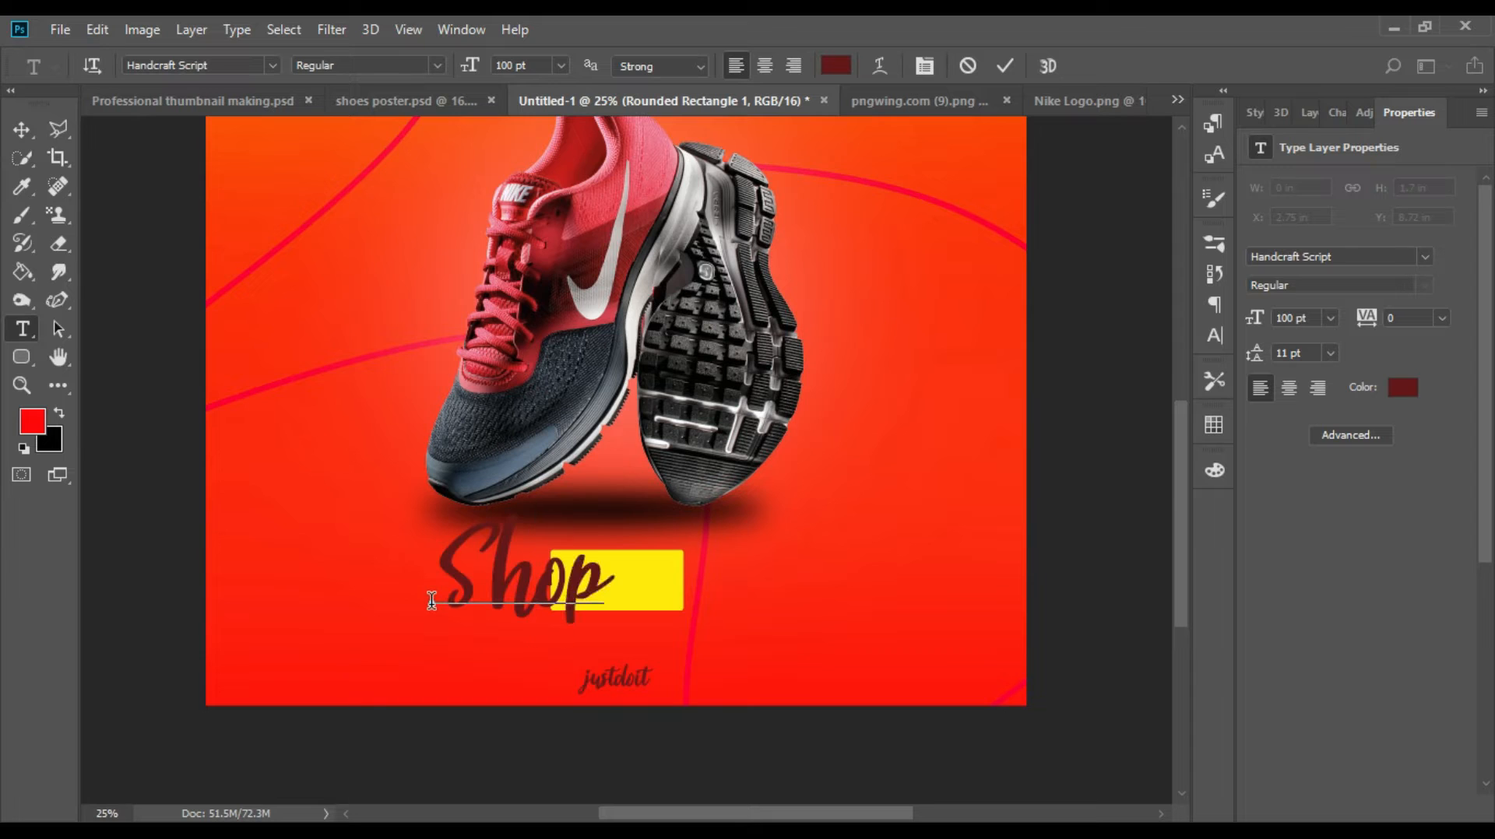
text( Now)
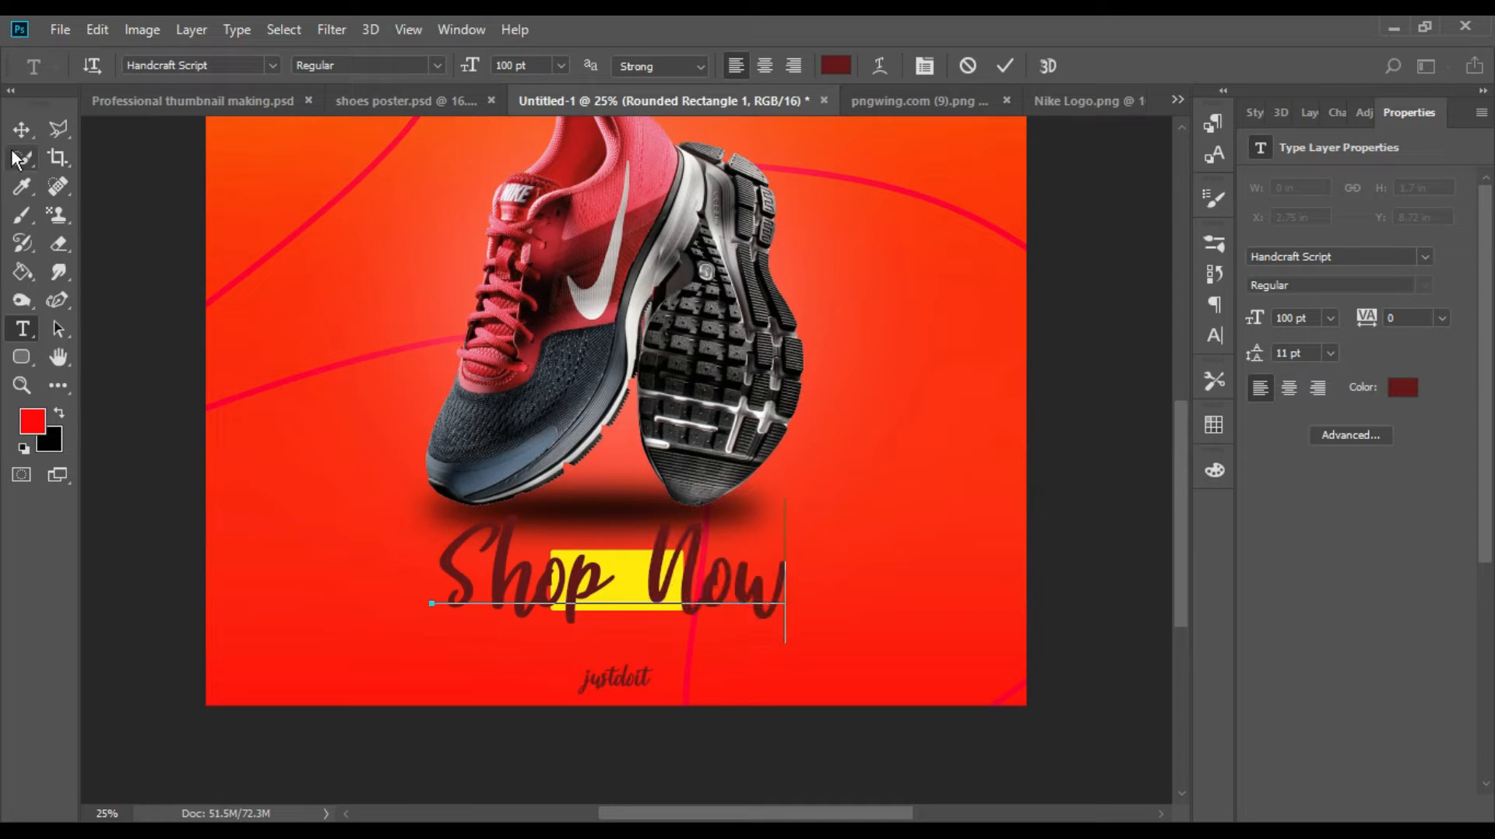
click(21, 131)
Step: Set the Shop Now text in Bebas Neue and scale it to about 31% so it fits inside the yellow rectangle
click(1215, 335)
click(1082, 269)
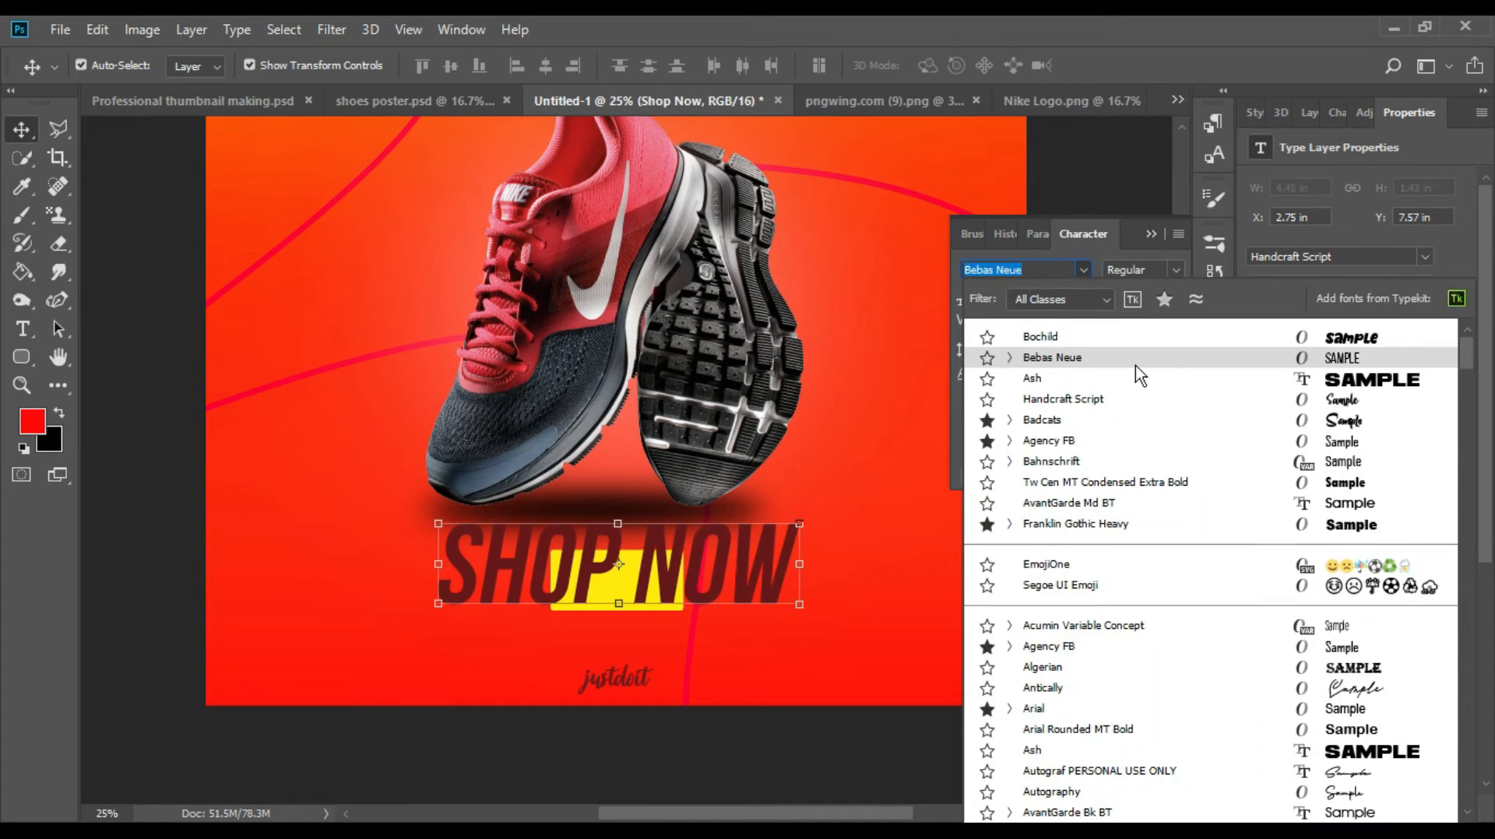
click(1136, 359)
click(1214, 335)
key(ctrl+t)
drag(439, 604, 576, 586)
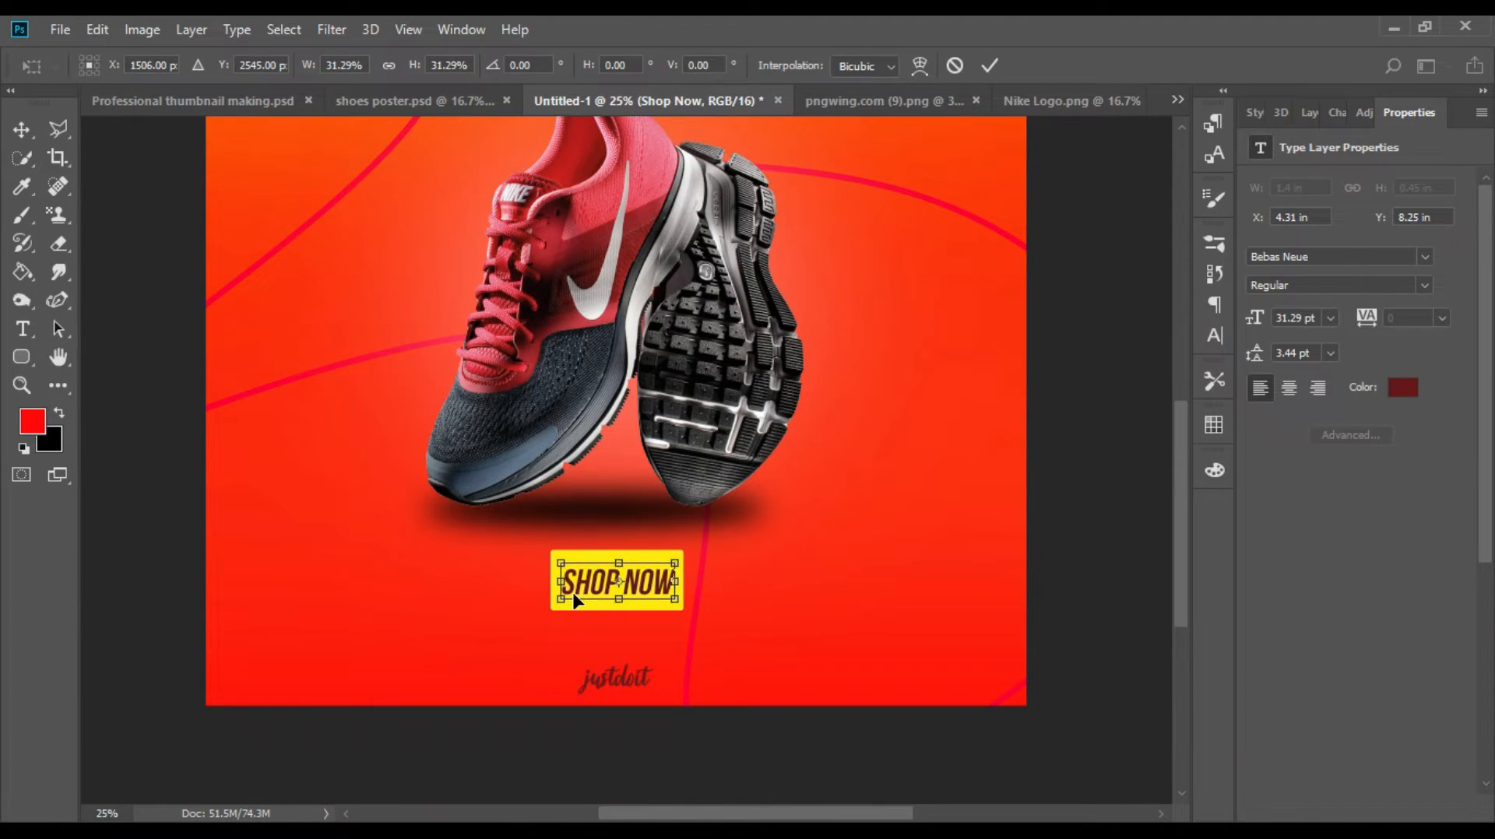
key(Return)
Step: Scale the Shop Now text and its yellow rectangle together to about 72%, then deselect them
click(1309, 112)
click(649, 604)
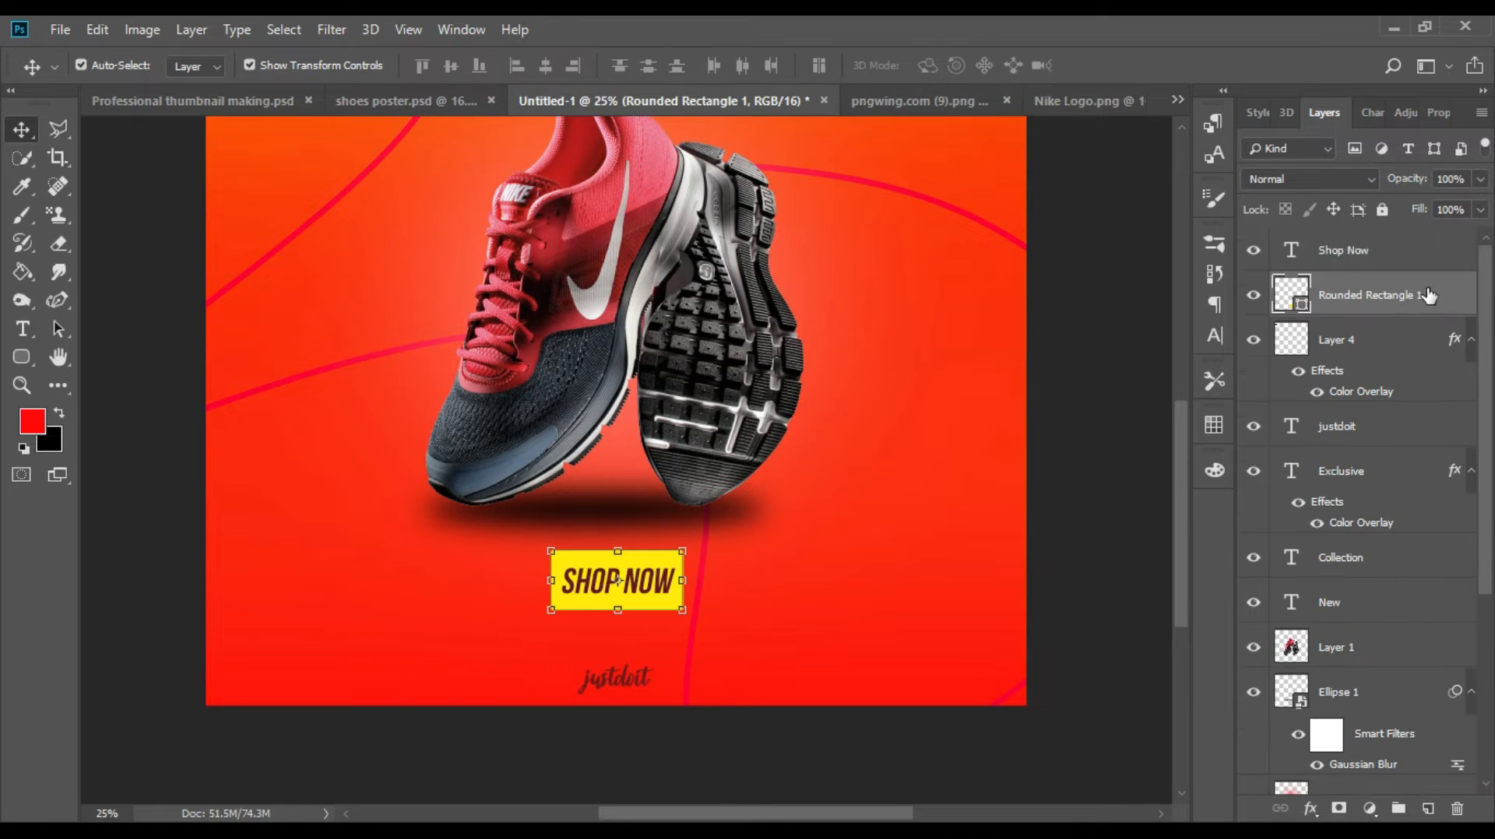
ctrl+click(1358, 253)
drag(547, 613, 582, 597)
key(ctrl+minus)
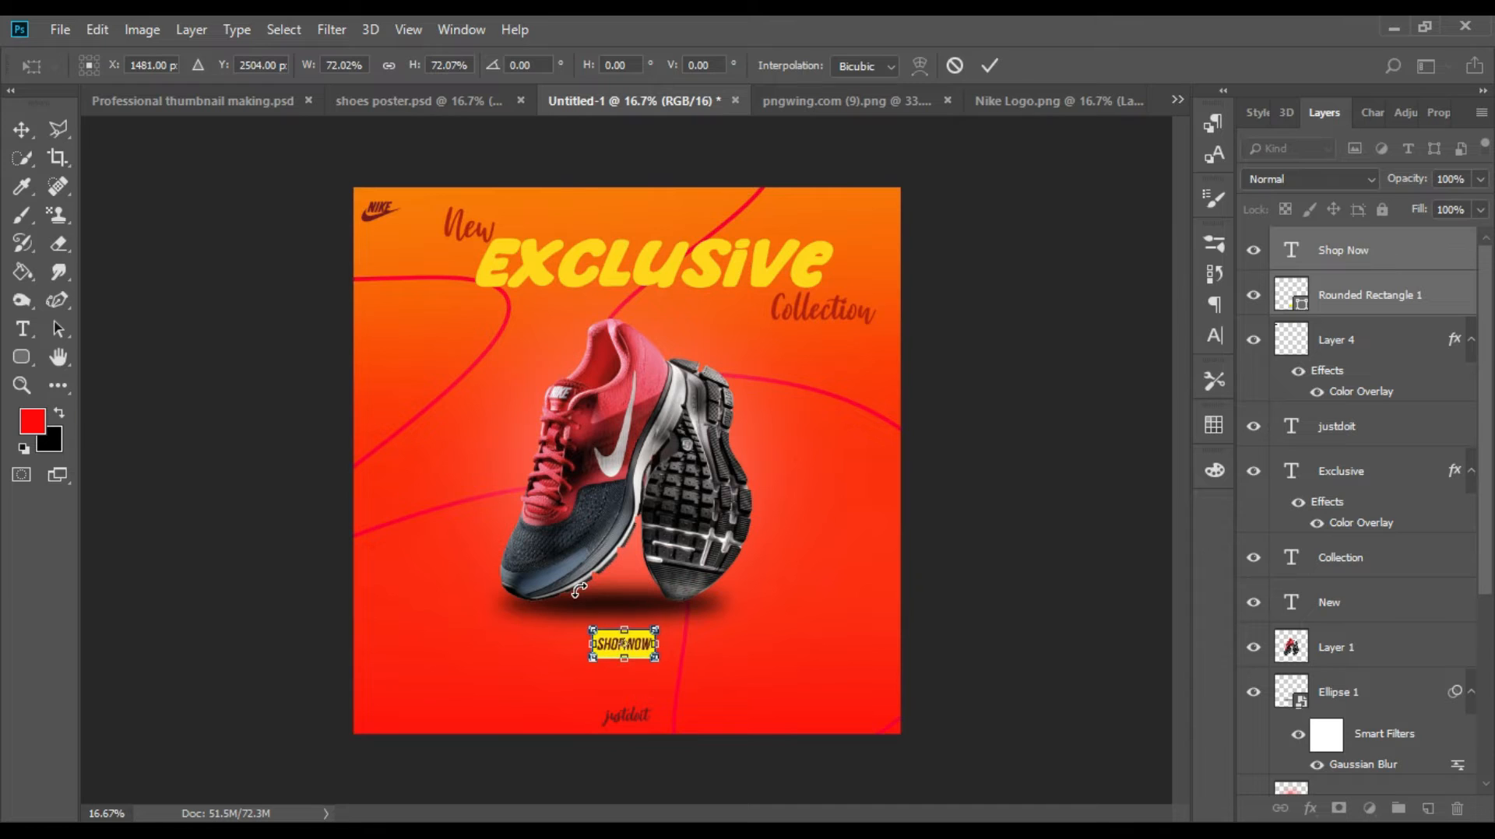
key(Return)
click(996, 488)
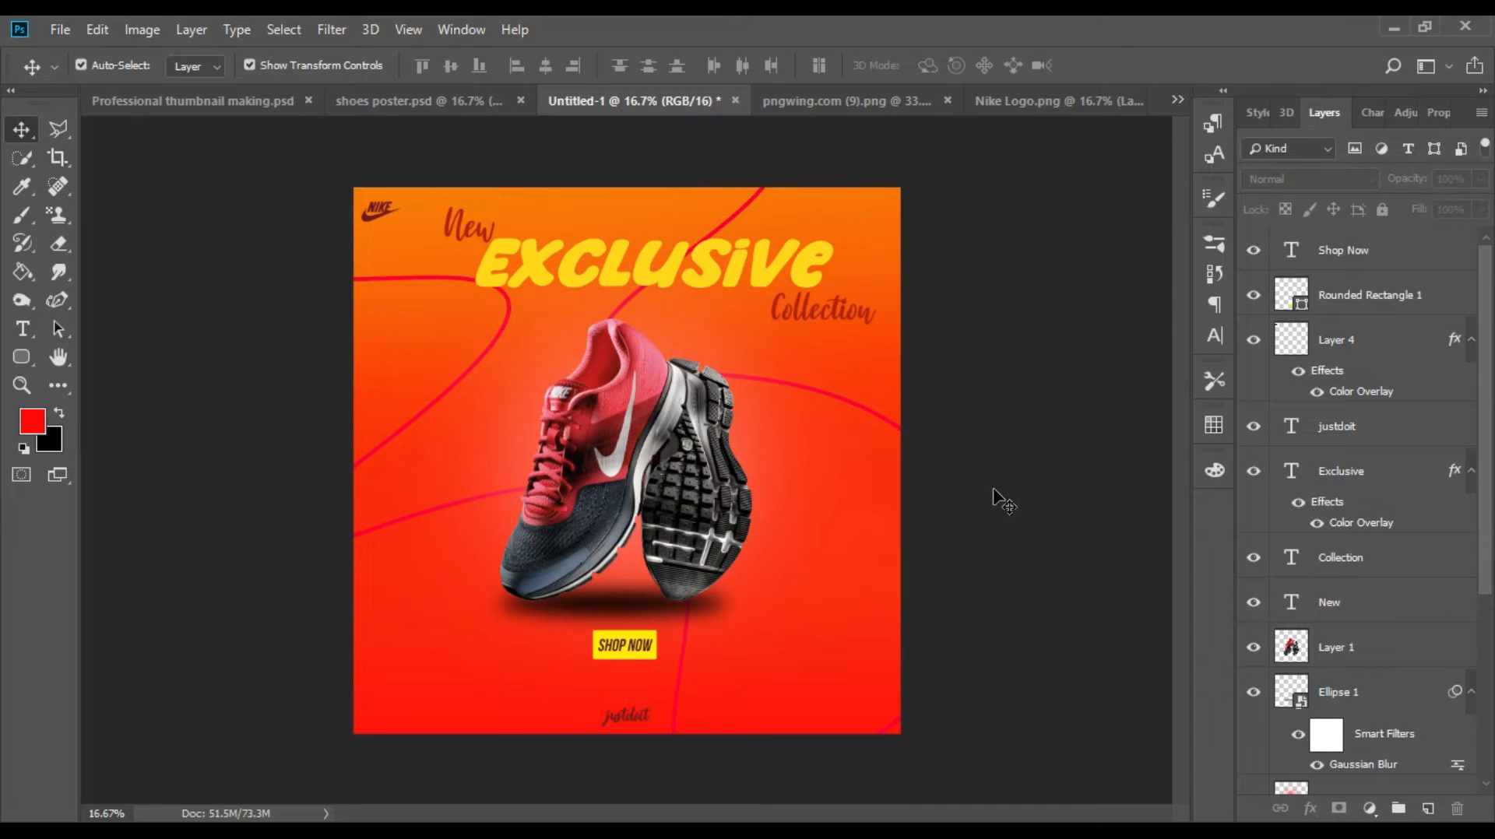
Step: Draw an unfilled ellipse about 174 × 180 px with a 25 px yellow stroke, below and to the left of the shoes
click(21, 357)
click(90, 396)
drag(423, 614, 454, 646)
click(280, 65)
click(173, 174)
key(v)
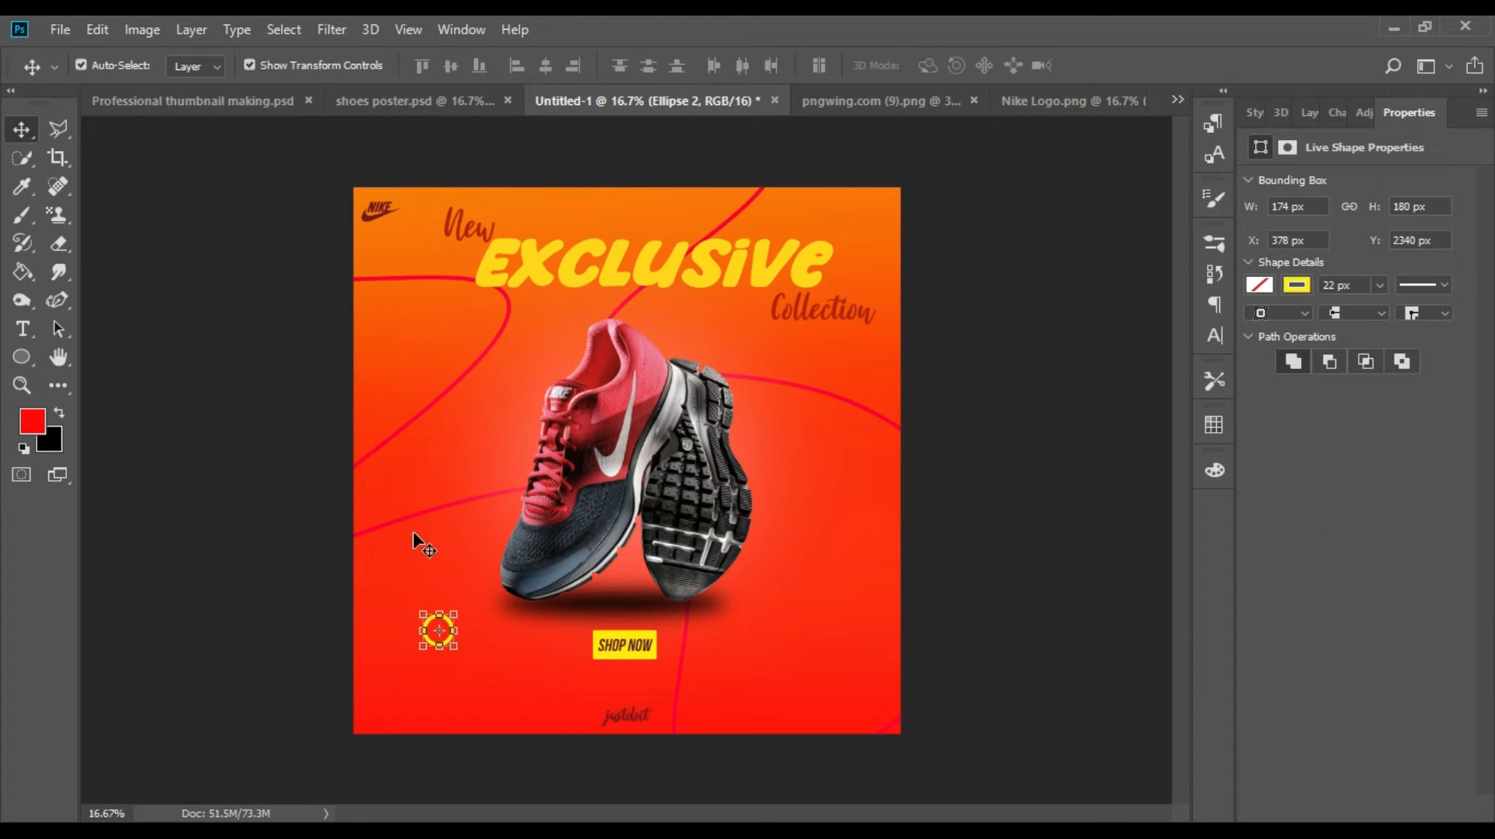
key(u)
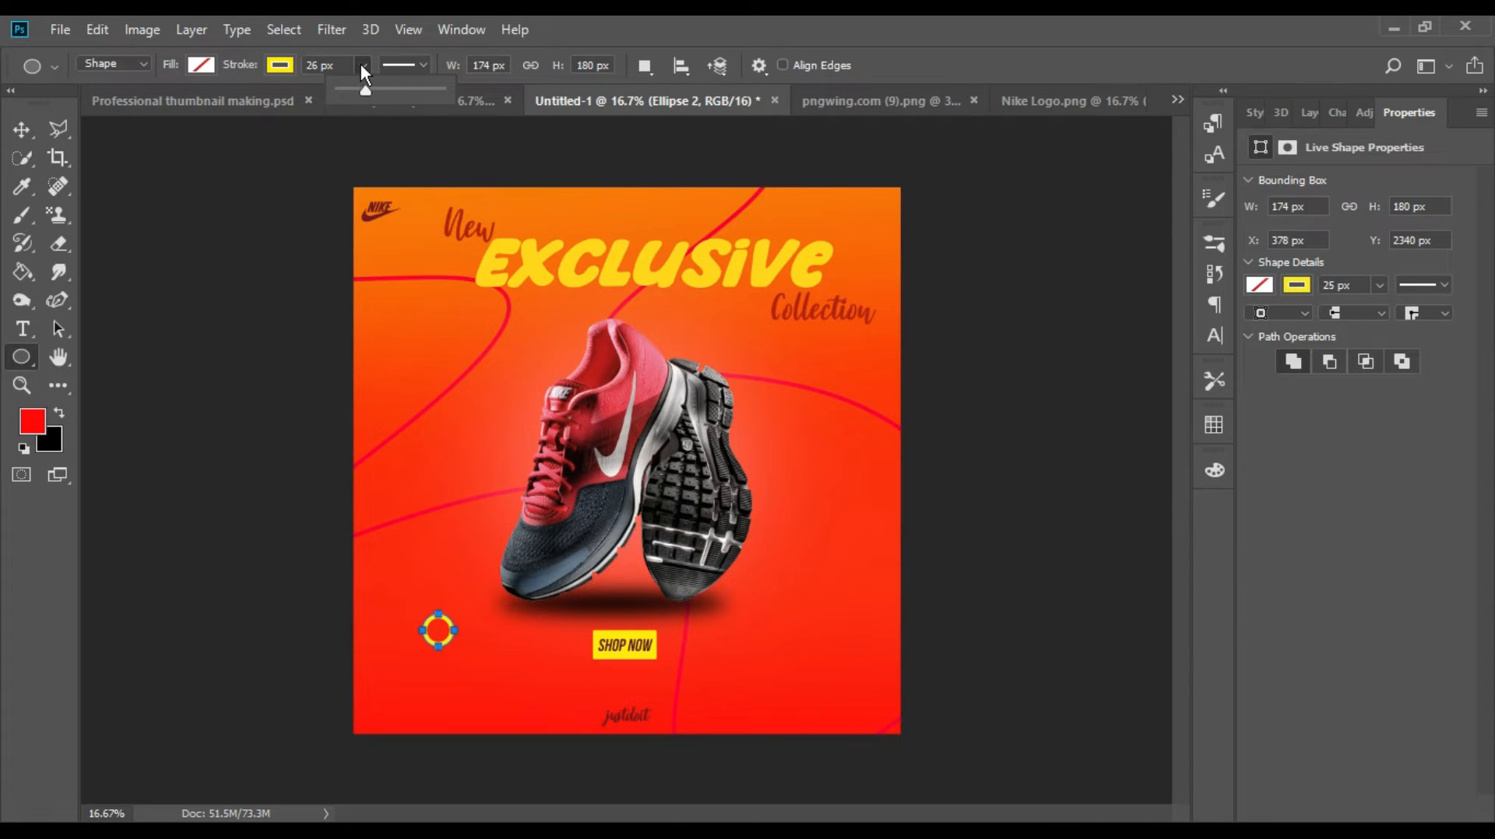
click(21, 130)
Step: Slightly rotate, skew and resize the yellow ring, and place it higher beside the toe of the shoe
key(ctrl+plus)
drag(524, 528, 621, 397)
key(ctrl+t)
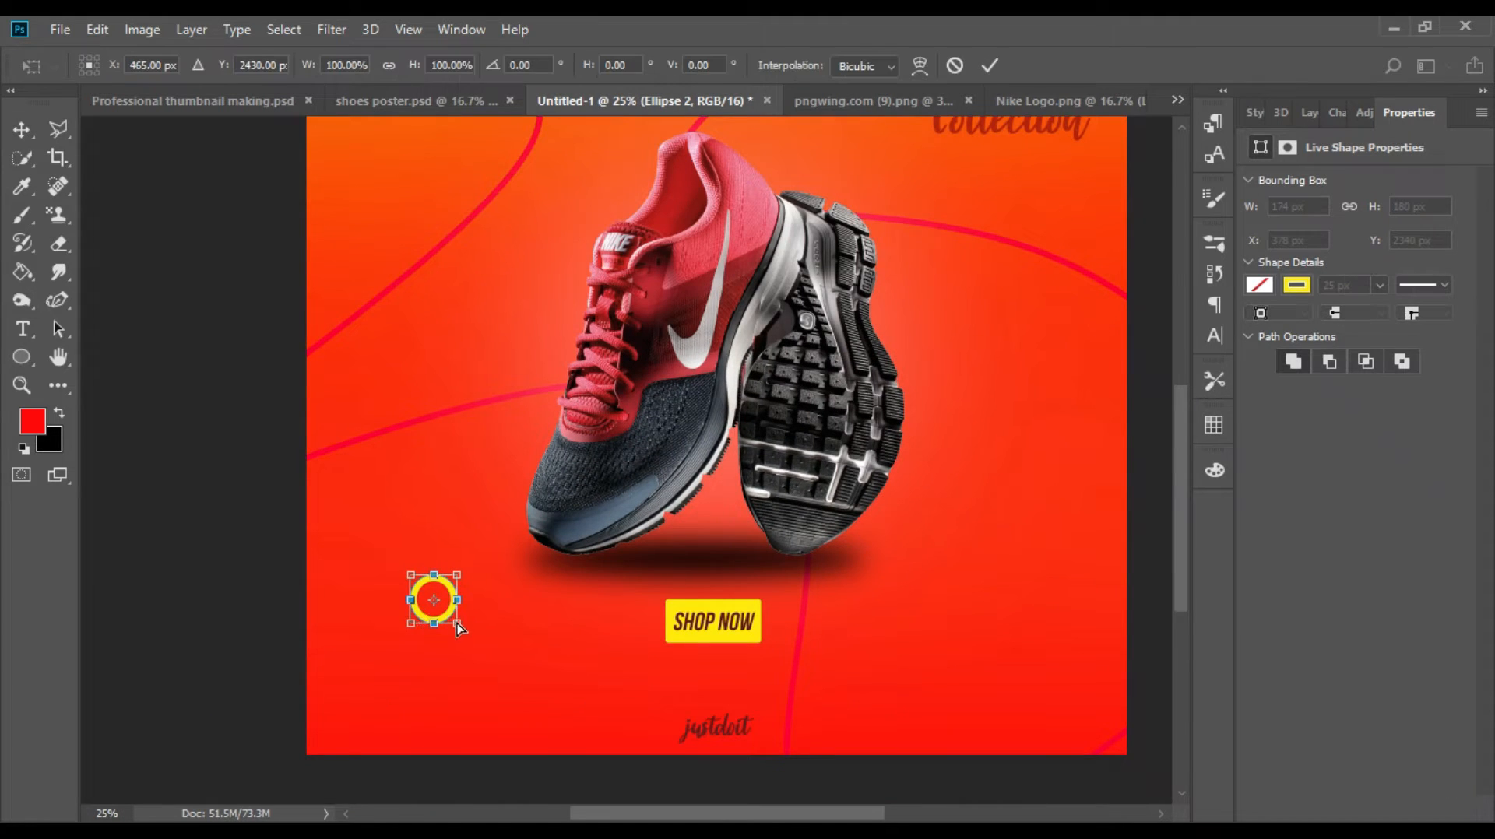
drag(457, 624, 454, 629)
drag(410, 576, 407, 573)
drag(410, 624, 398, 617)
drag(457, 575, 447, 634)
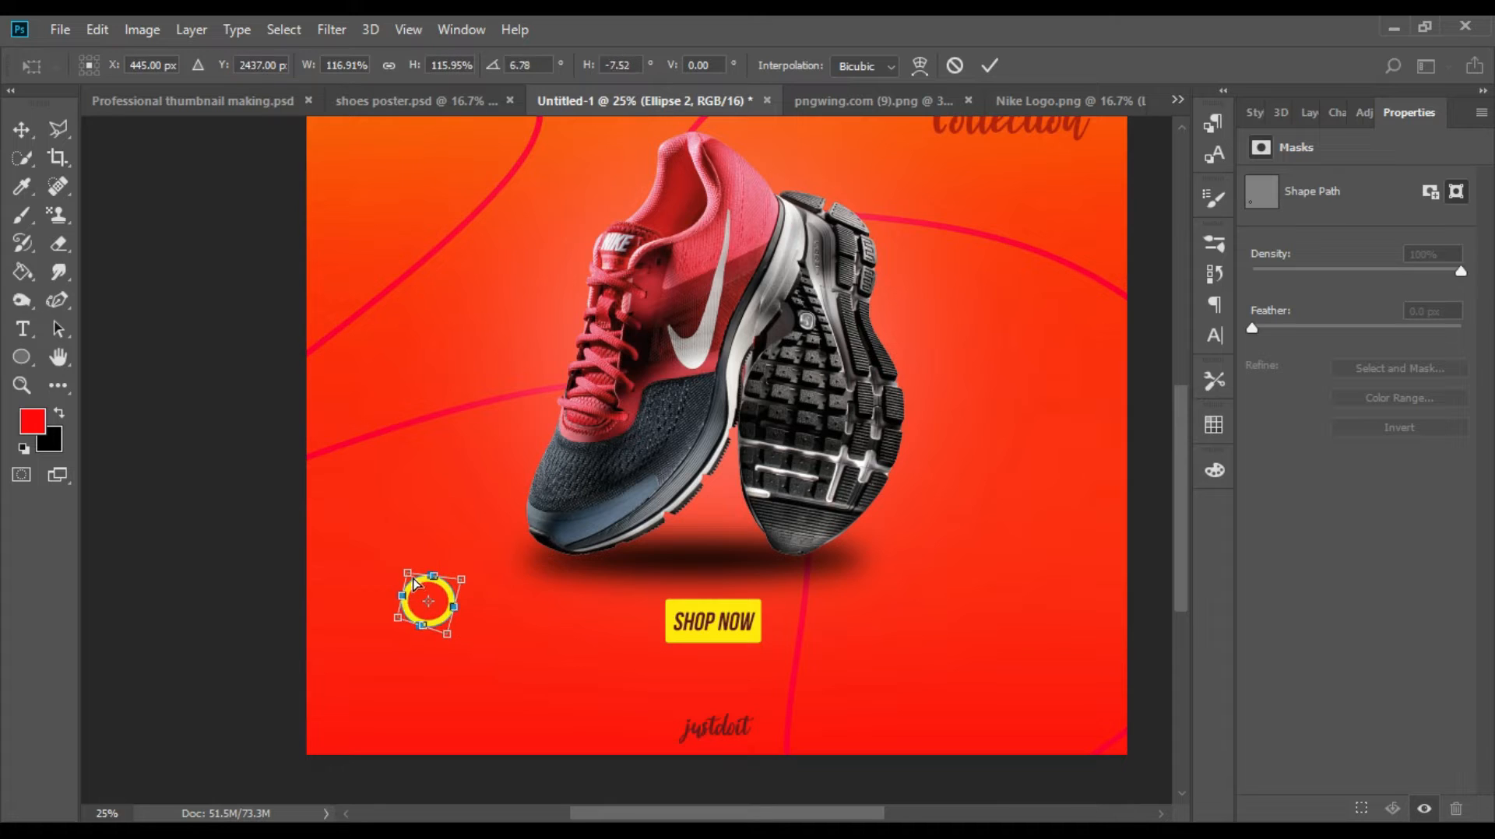
drag(408, 573, 439, 535)
key(Return)
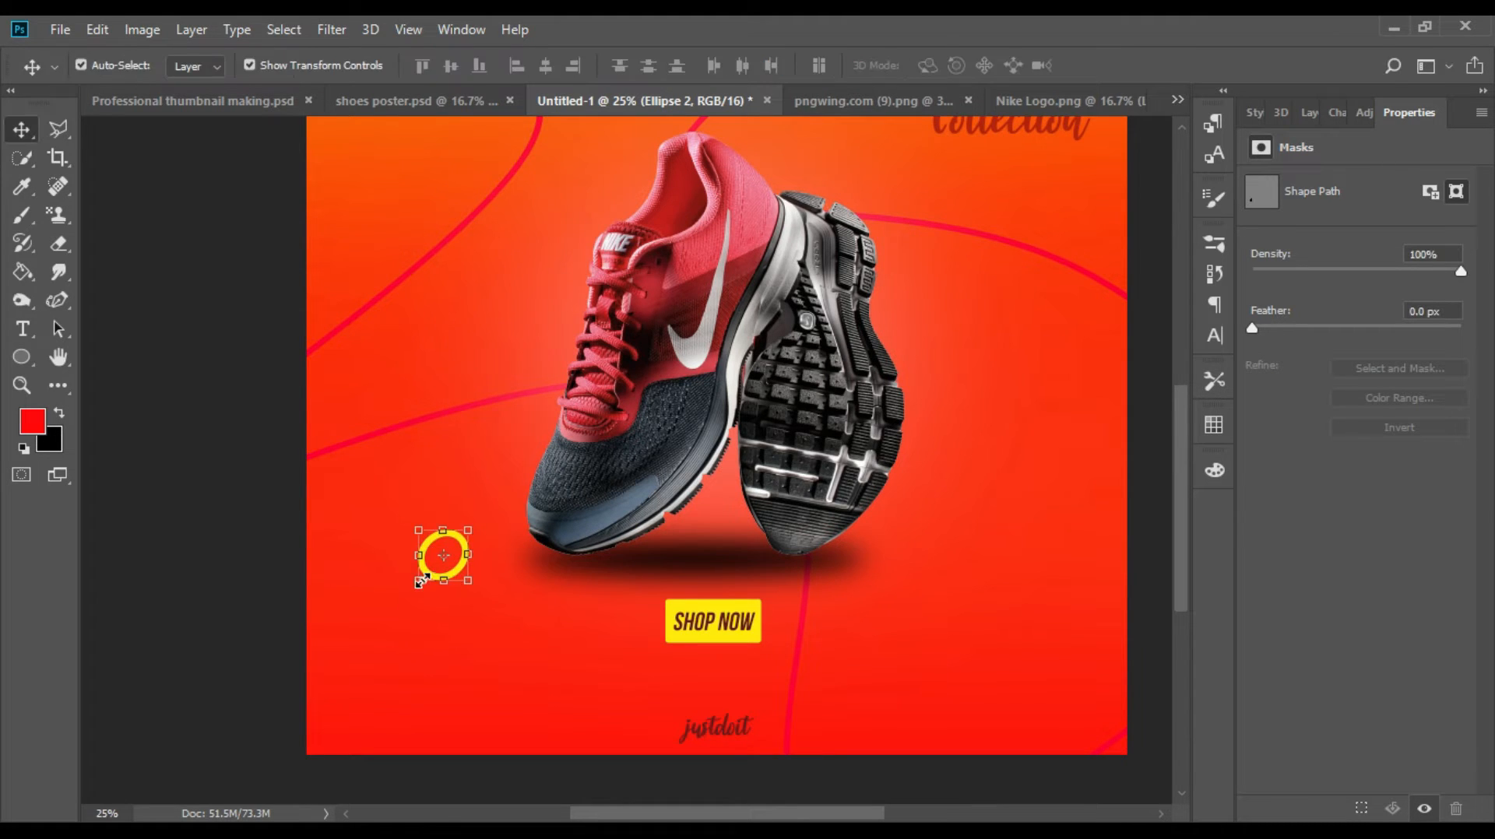
drag(412, 591, 420, 580)
key(Return)
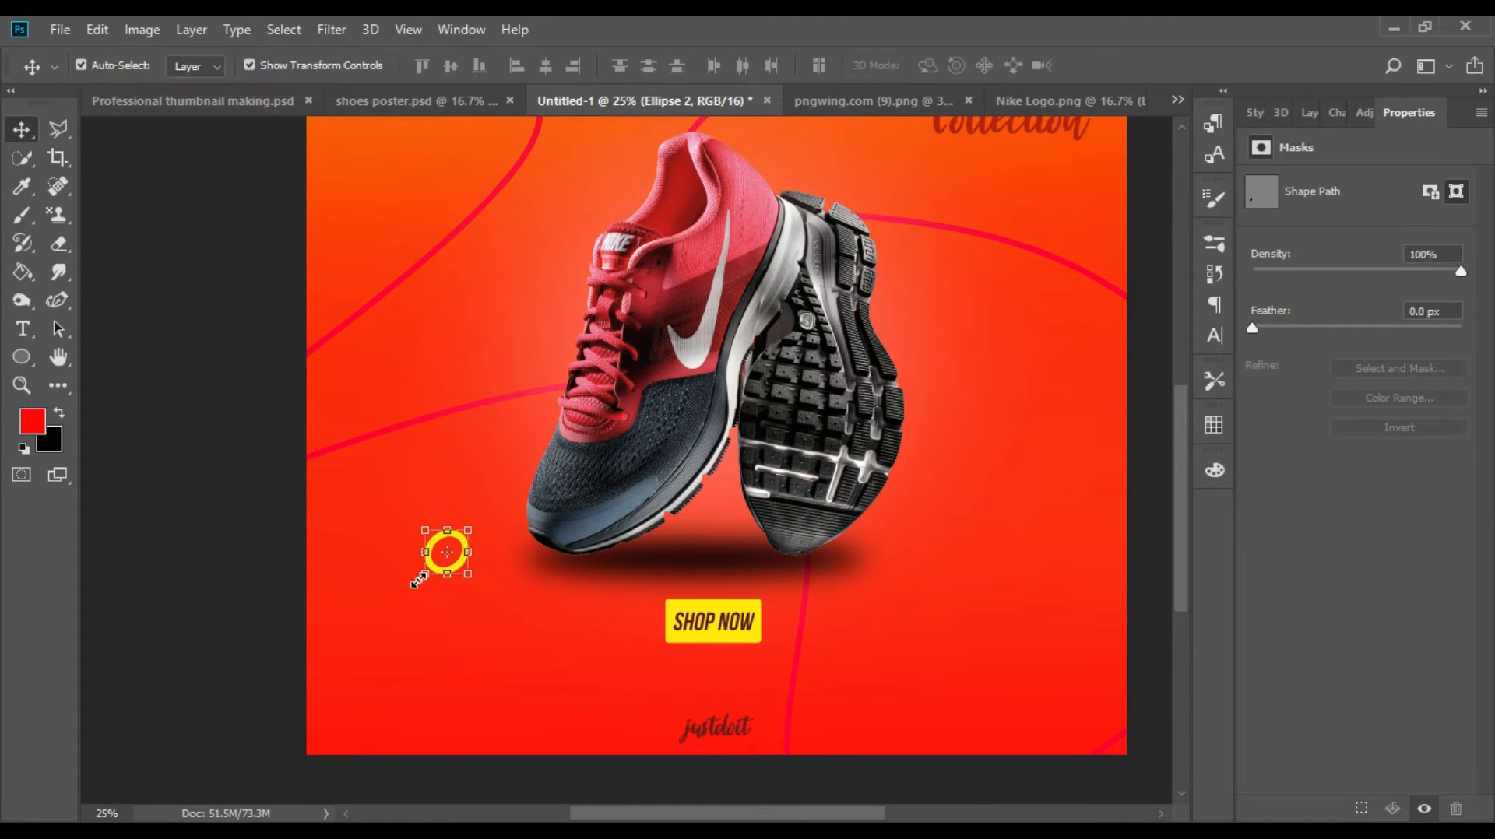
click(457, 562)
Step: Add a "+" text character in Bebas Neue at 100 pt near the poster's lower-left corner
click(22, 329)
click(360, 705)
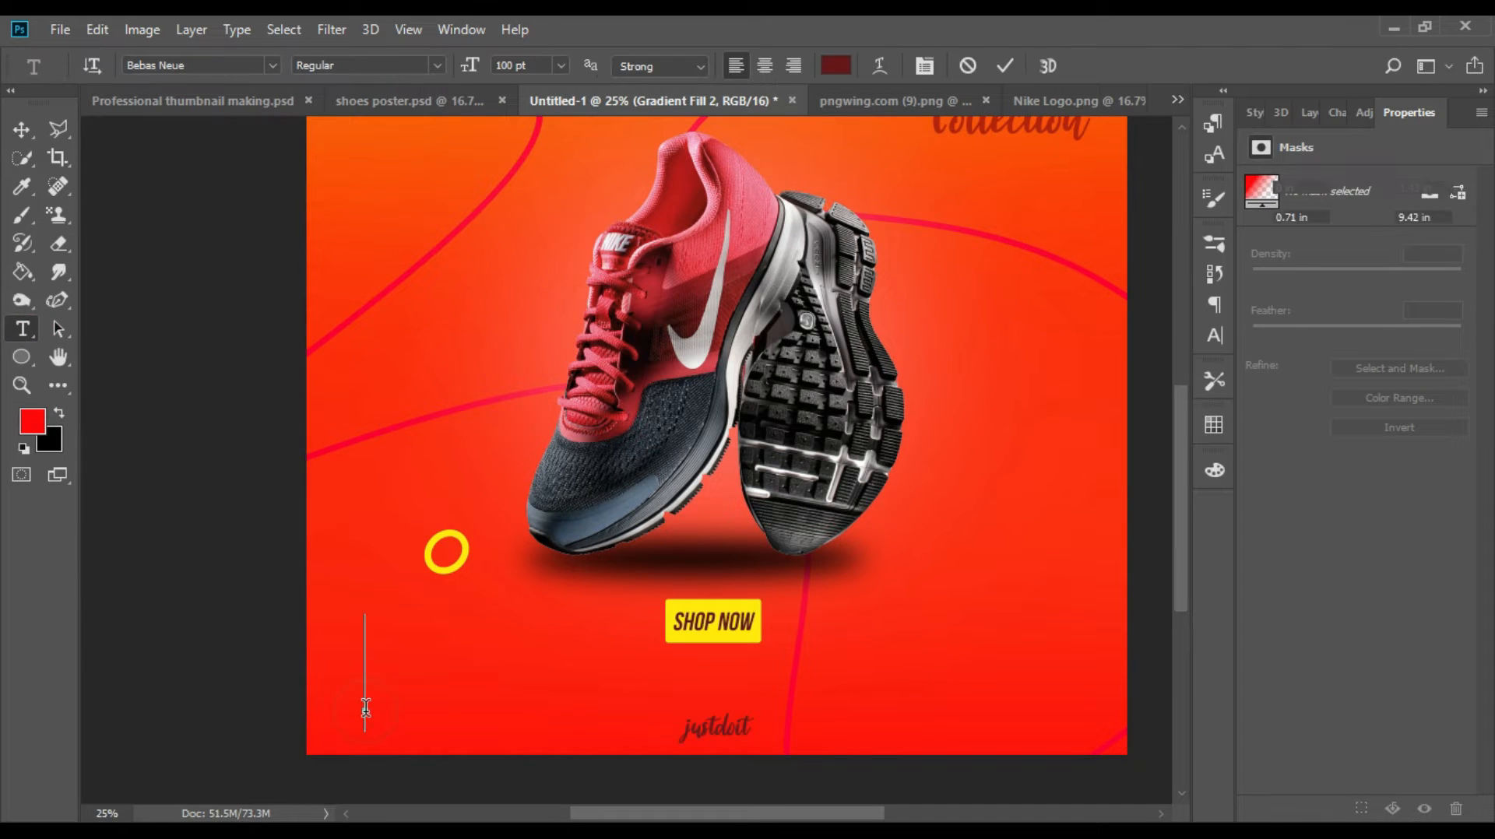
text(+)
key(ctrl+Return)
key(v)
Step: Recolour the plus sign bright yellow
click(1213, 336)
click(1128, 378)
drag(931, 223, 901, 190)
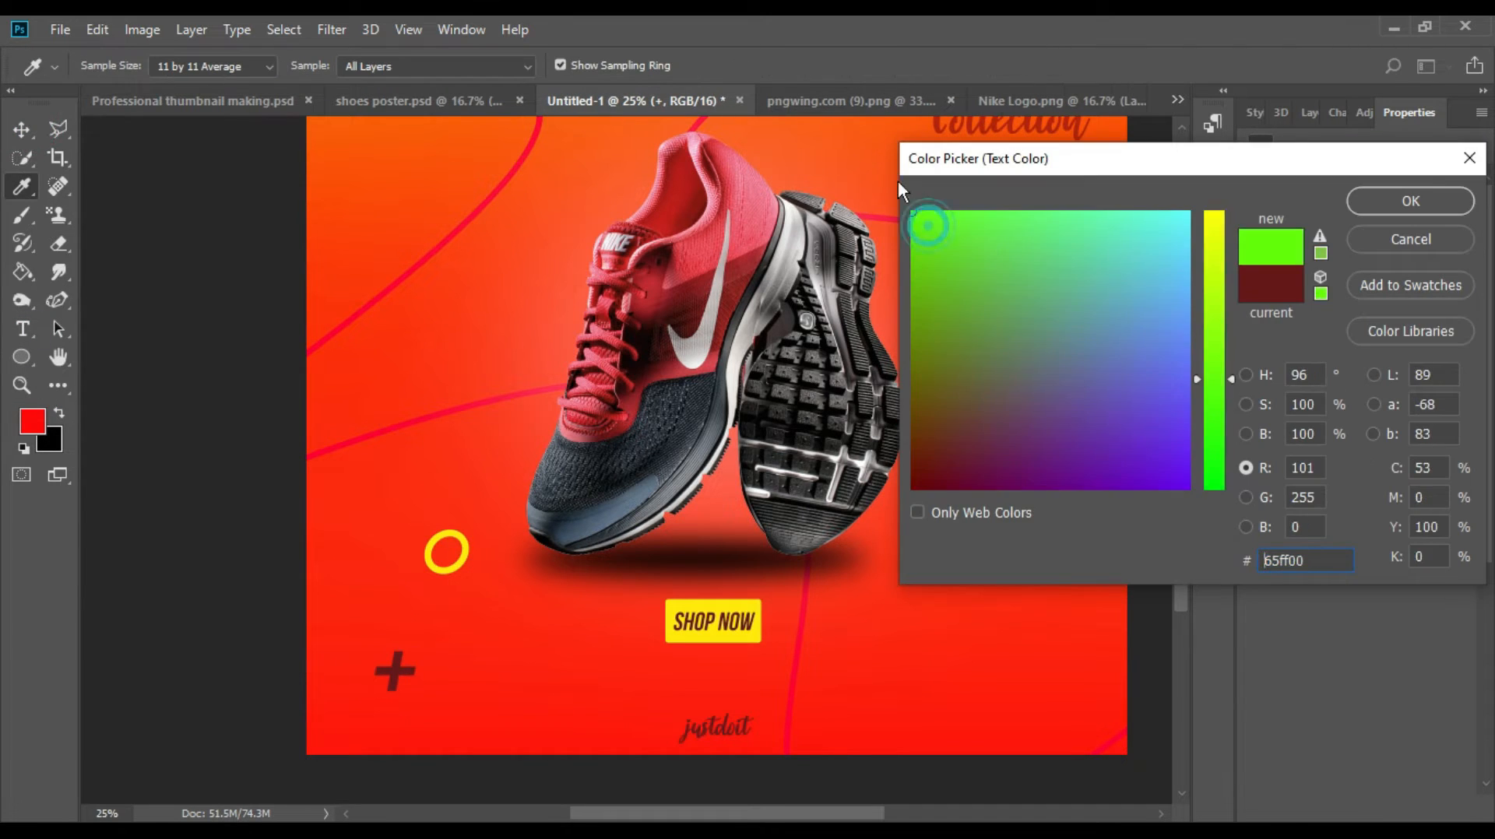
drag(1211, 227, 1211, 207)
click(1368, 201)
click(1213, 340)
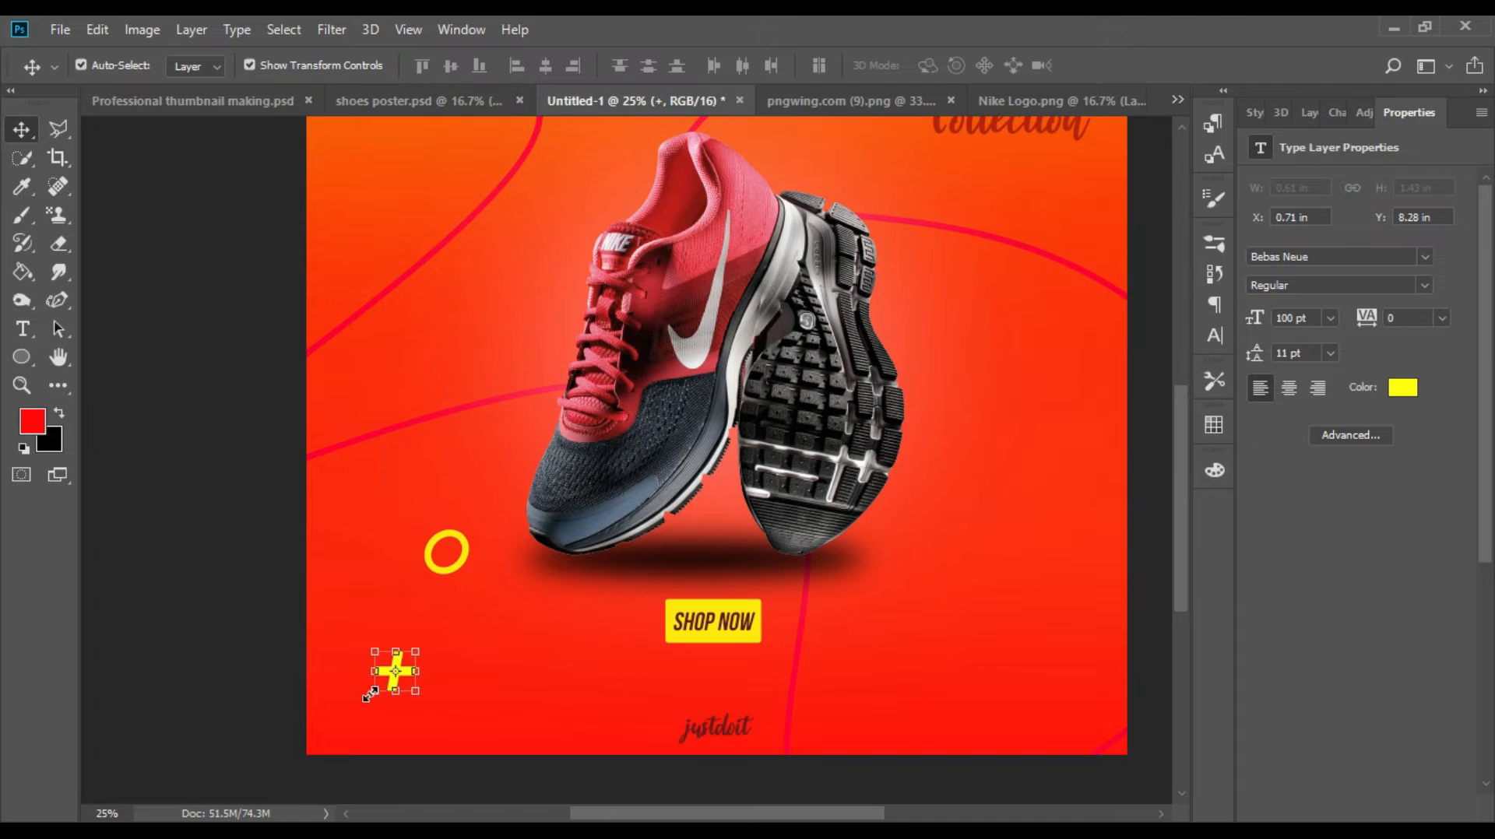
Step: Scale the plus sign down to about 59% and move it to the open area right of the shoes
key(ctrl+t)
drag(380, 684, 478, 676)
mouse_move(456, 625)
mouse_down()
mouse_move(755, 612)
mouse_move(457, 625)
mouse_up()
drag(447, 649, 947, 548)
drag(931, 586, 972, 540)
key(ctrl+z)
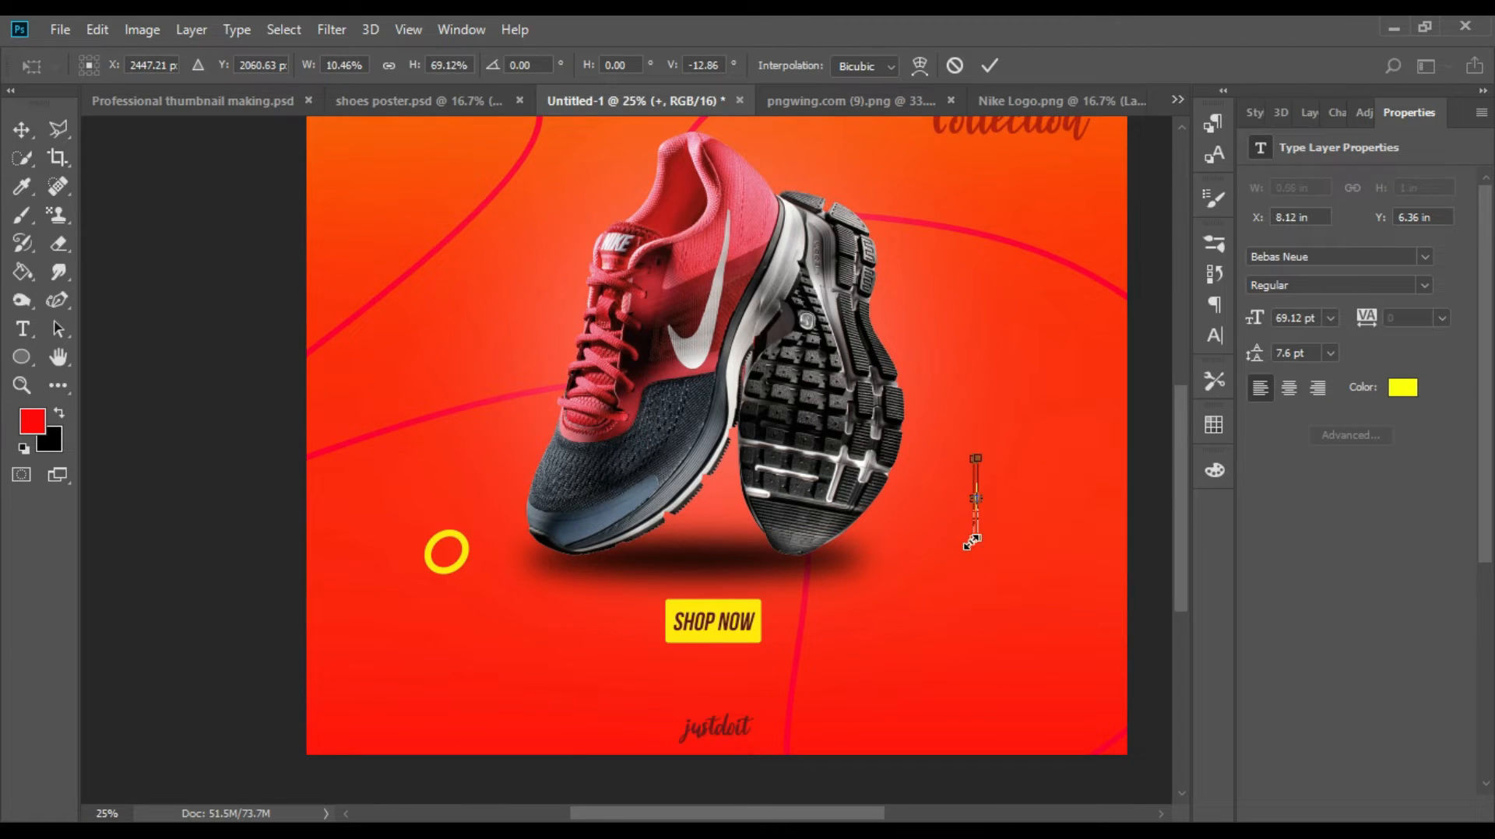
key(ctrl+z)
drag(931, 585, 952, 510)
key(Return)
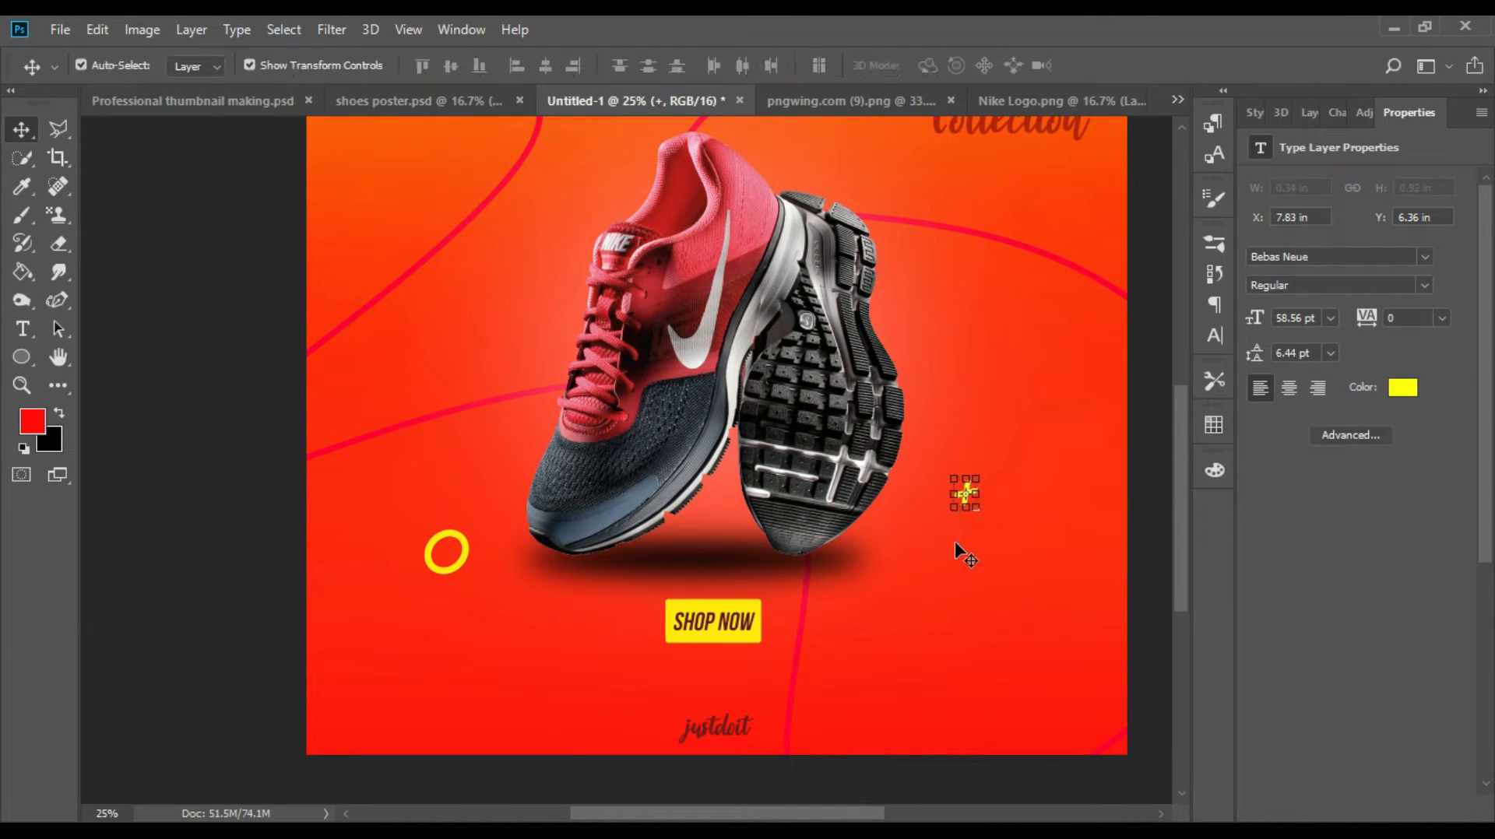
click(1152, 467)
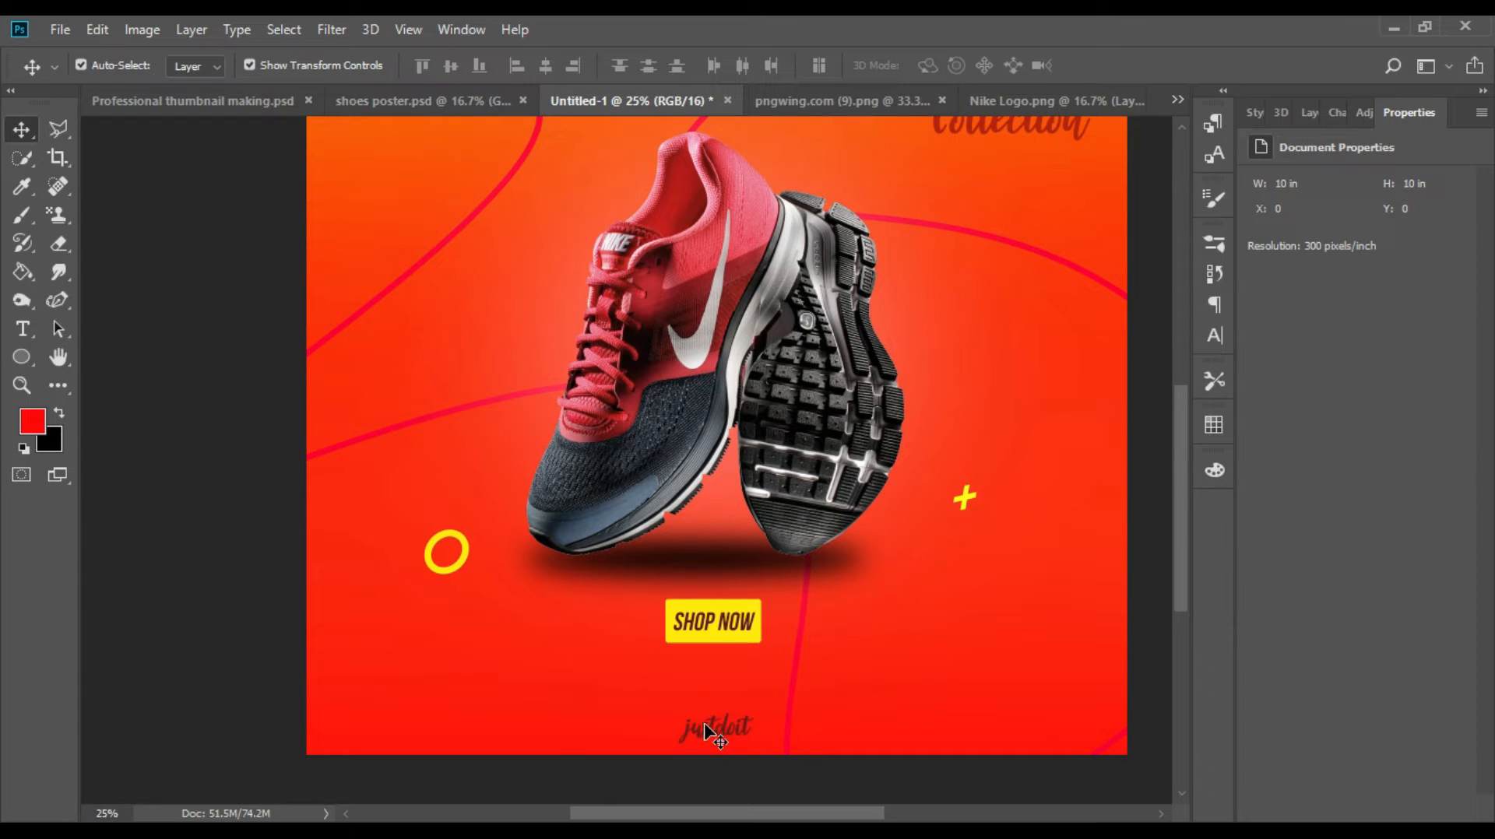
click(12, 358)
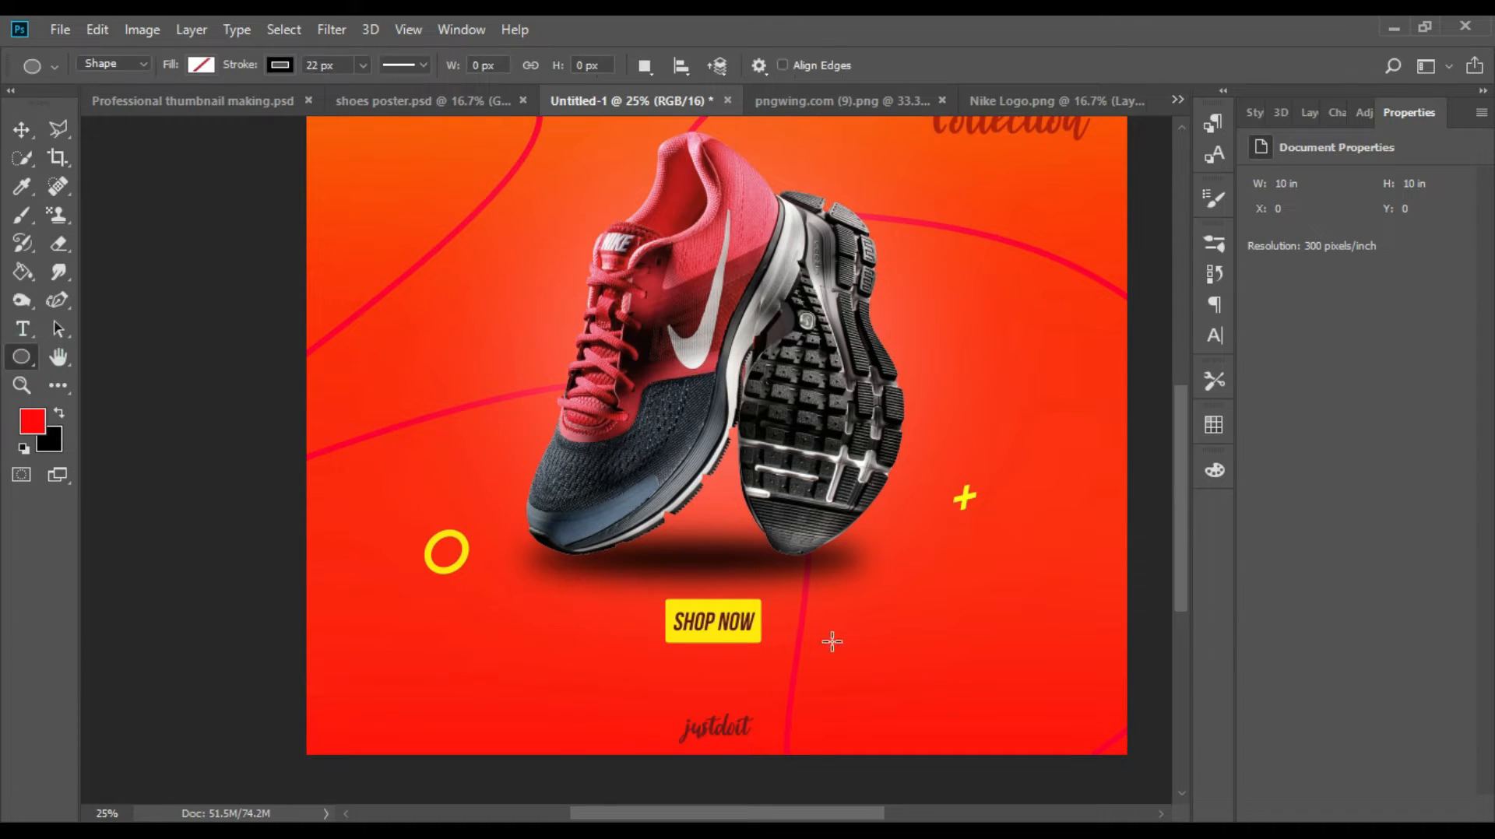
drag(901, 611, 841, 658)
key(ctrl+z)
Step: Draw a small triangle outline below the sole of the upright shoe, with no fill and a 22 px yellow stroke
right_click(31, 358)
click(101, 461)
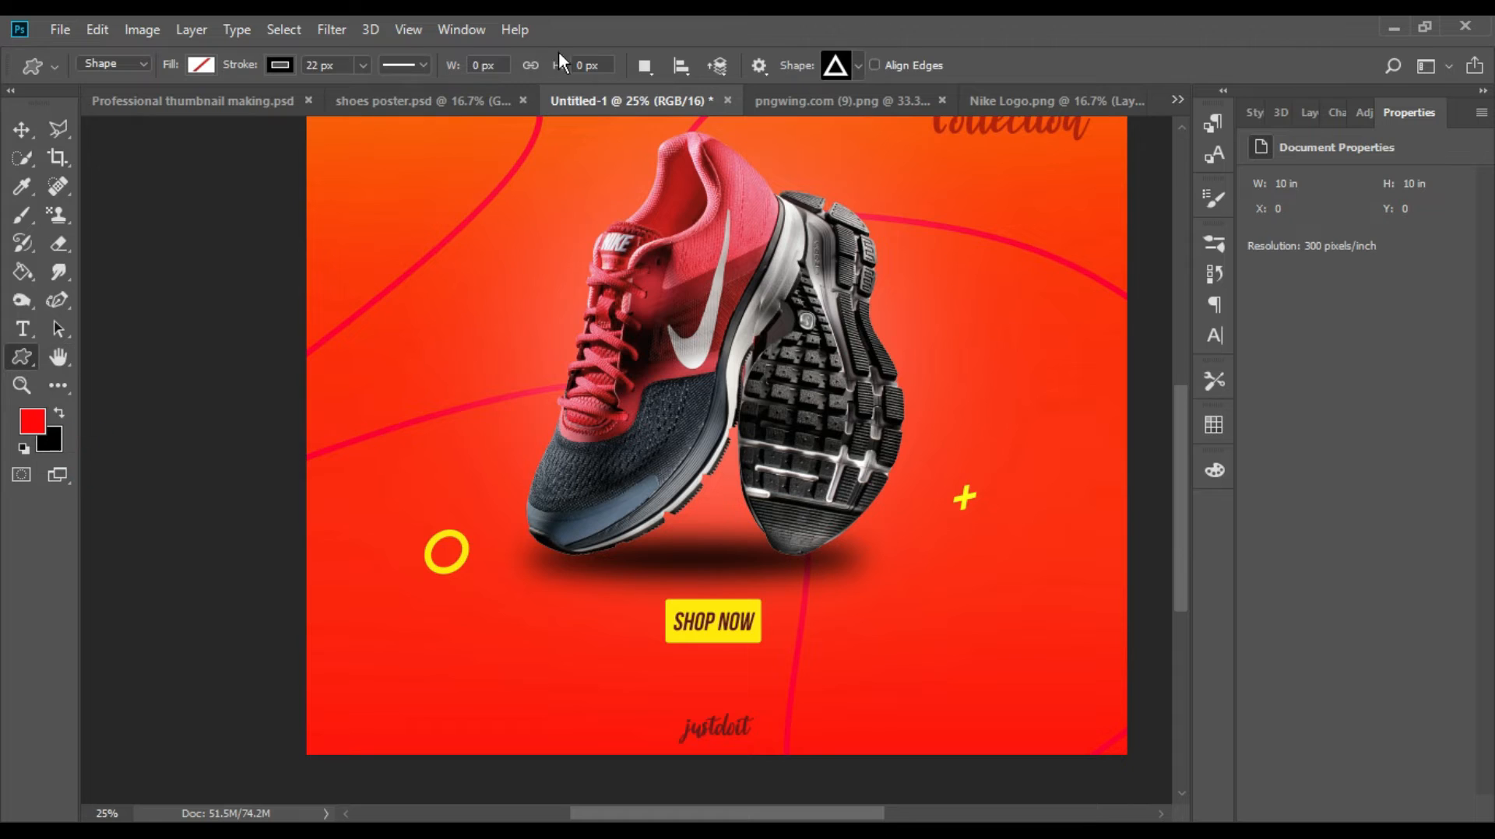
mouse_move(892, 545)
mouse_down()
mouse_move(831, 625)
mouse_move(861, 590)
mouse_up()
click(280, 66)
click(170, 179)
Step: Rotate and resize the yellow triangle and place it just beneath the tip of the upright shoe's sole
key(v)
drag(866, 647, 855, 550)
key(Return)
click(903, 602)
key(Return)
click(1004, 559)
click(879, 585)
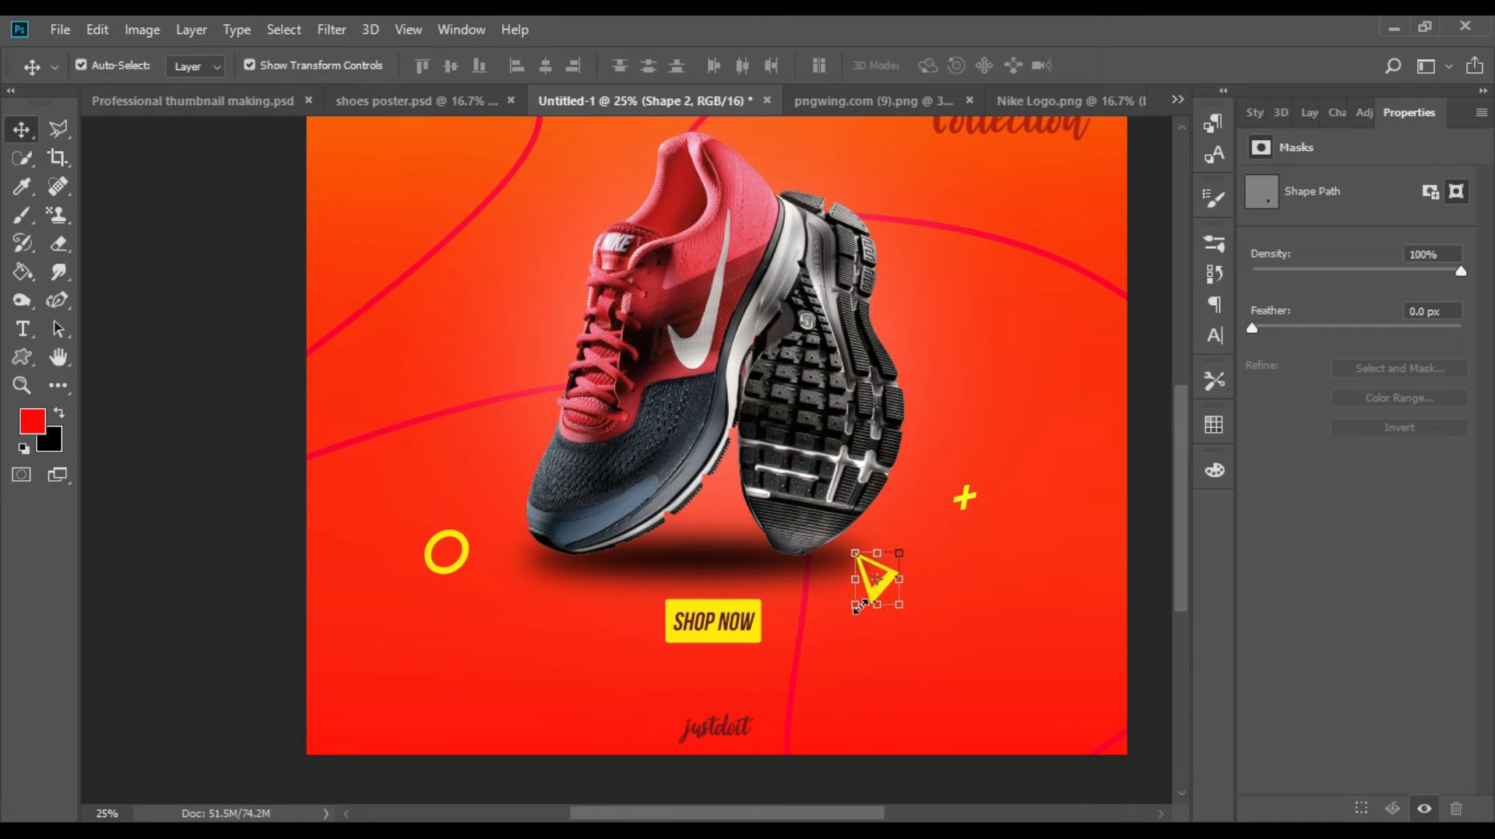
drag(856, 604, 563, 650)
key(Return)
click(910, 650)
Step: Place a copy of the triangle above the ring by the shoe's toe, scaled to about 149% by 138%, rotated about -179° and skewed about 7.5°
key(ctrl+t)
drag(500, 582, 360, 251)
drag(468, 470, 463, 473)
drag(501, 407, 517, 477)
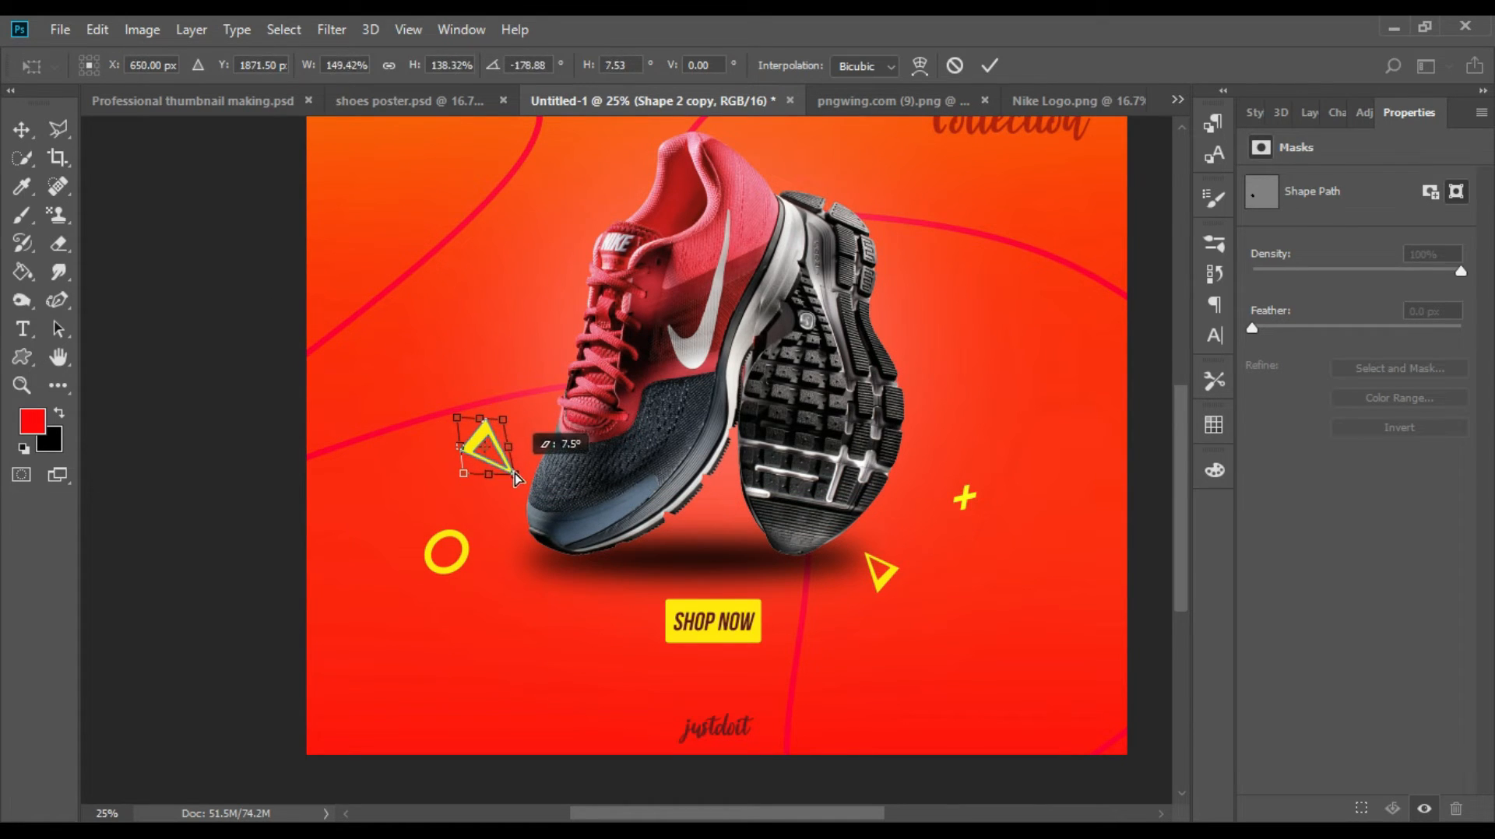
key(Return)
click(591, 630)
Step: Place another triangle copy between the shoe's toe and the Shop Now button, scaled to about 87% by 77% and rotated about -113°
key(ctrl+minus)
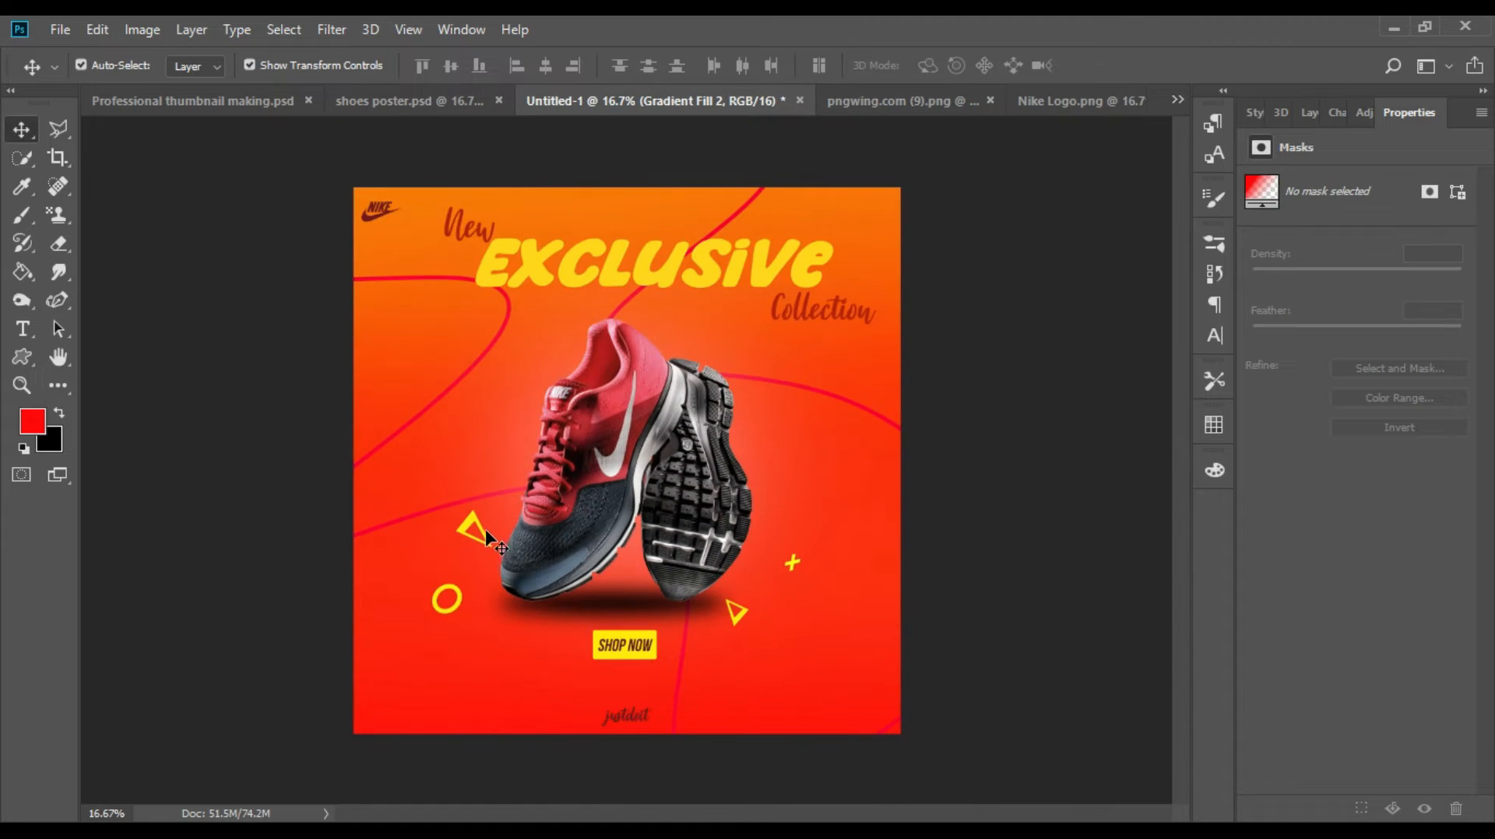
drag(472, 528, 666, 621)
key(ctrl+t)
mouse_move(543, 626)
mouse_down()
mouse_move(590, 621)
mouse_move(557, 623)
mouse_up()
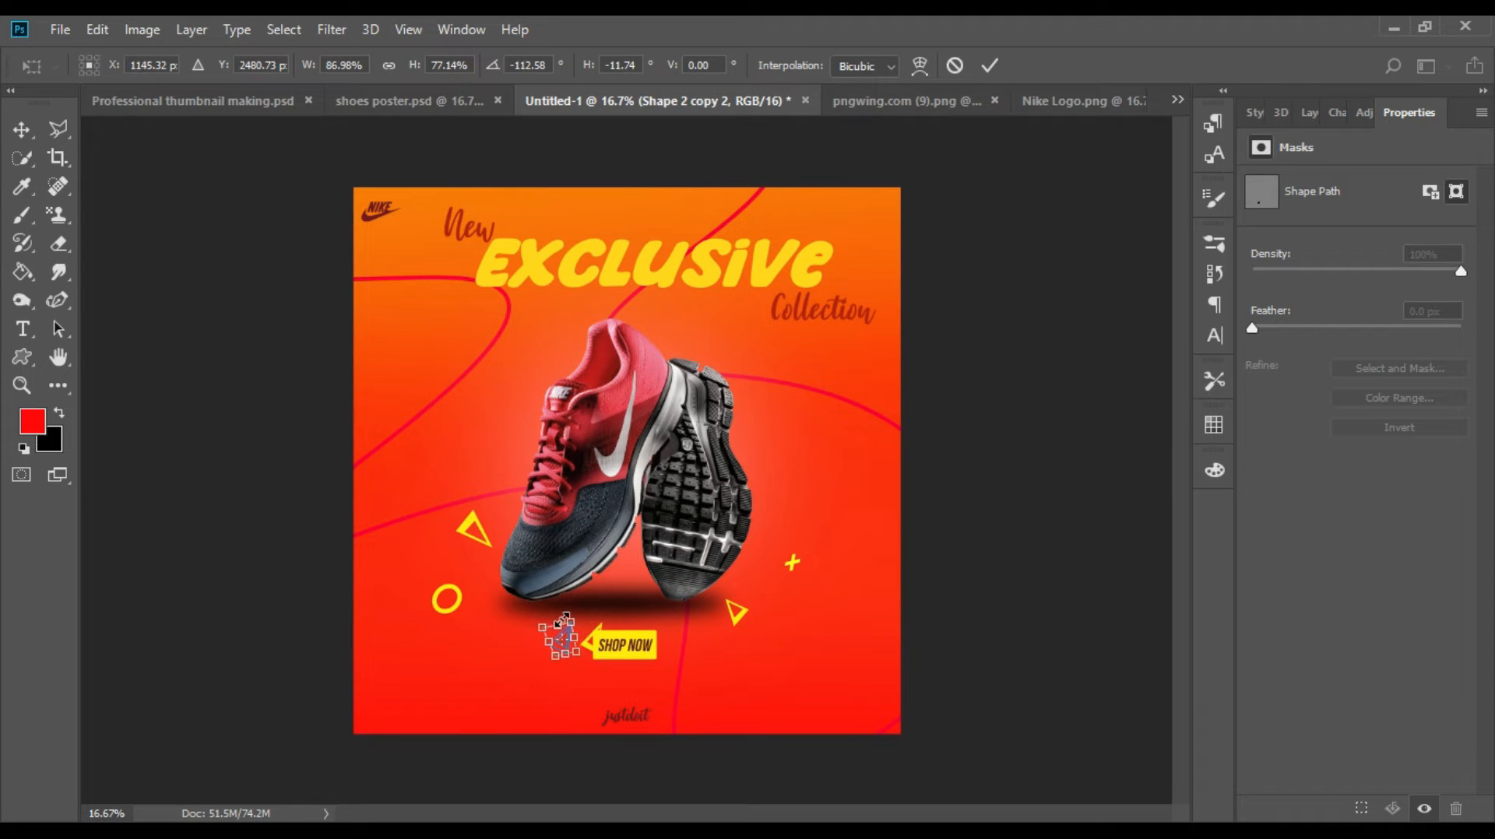
key(Return)
Step: Duplicate the yellow plus sign three times, placing copies near the lower-left corner, beside the justdoit text and next to the ring
click(456, 613)
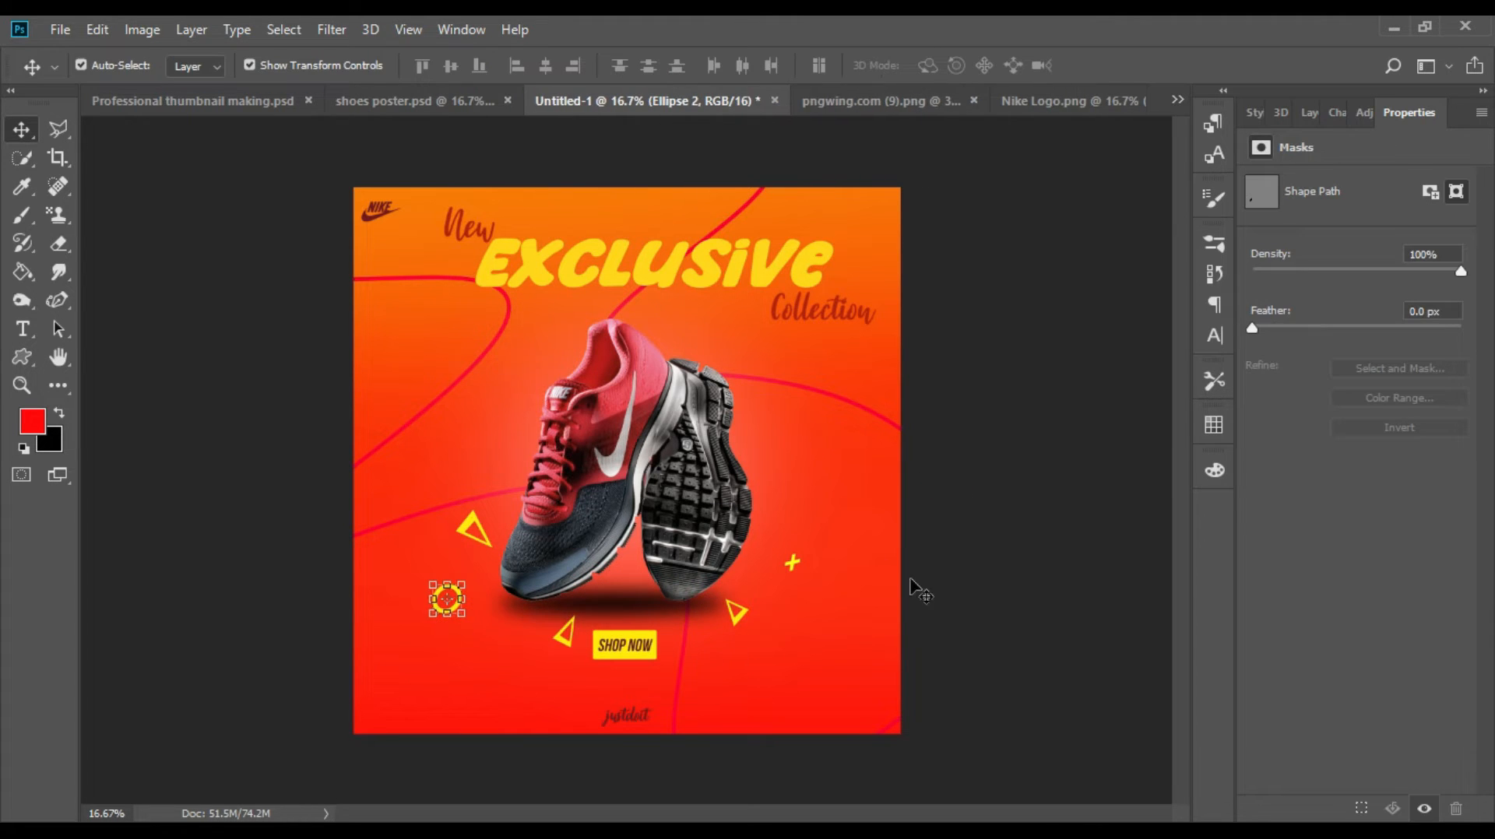
drag(798, 576, 493, 645)
key(ctrl+t)
key(Return)
click(1087, 463)
click(1076, 448)
key(ctrl+t)
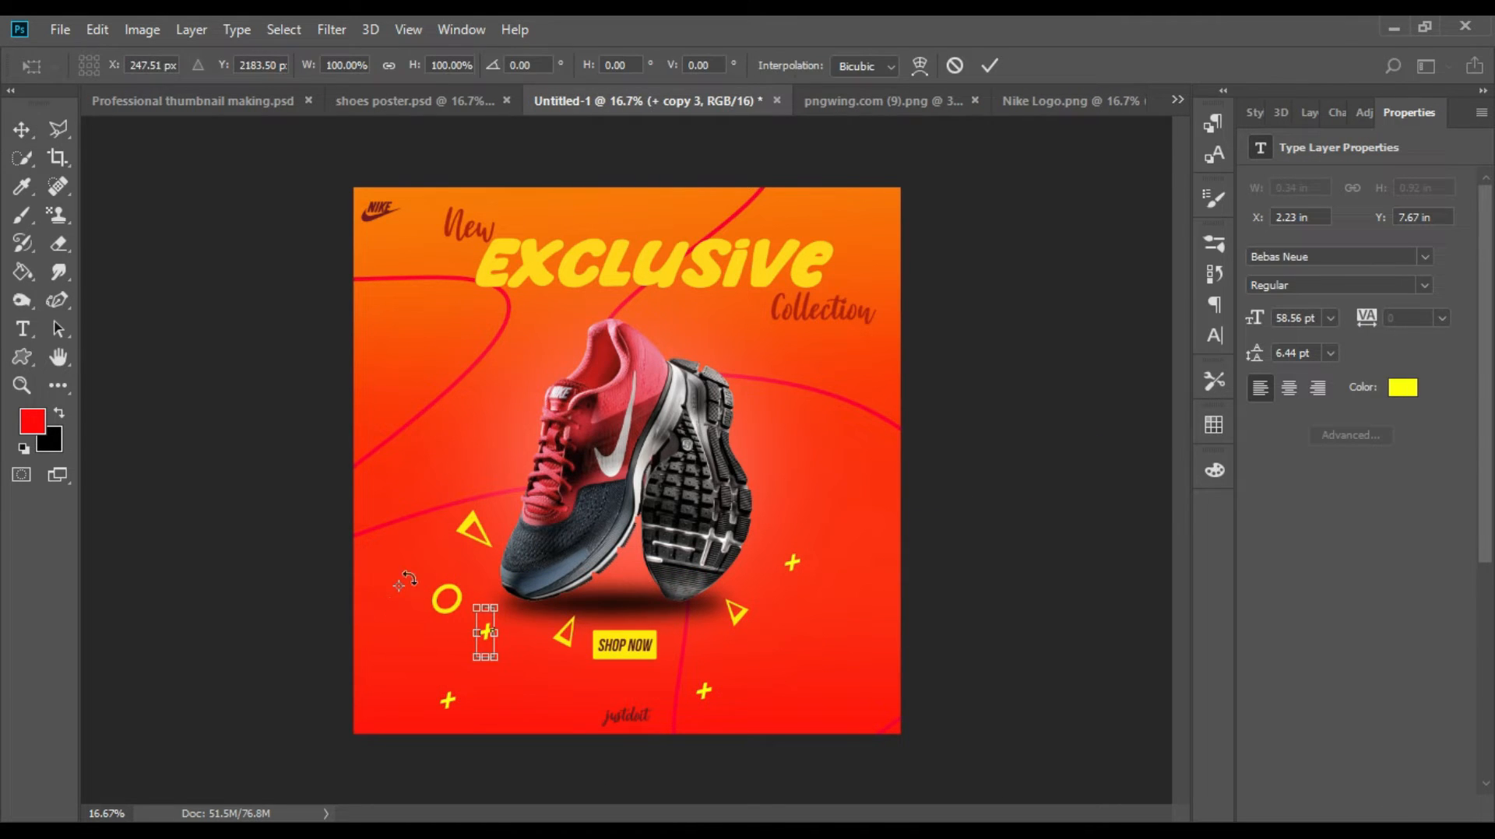
key(Return)
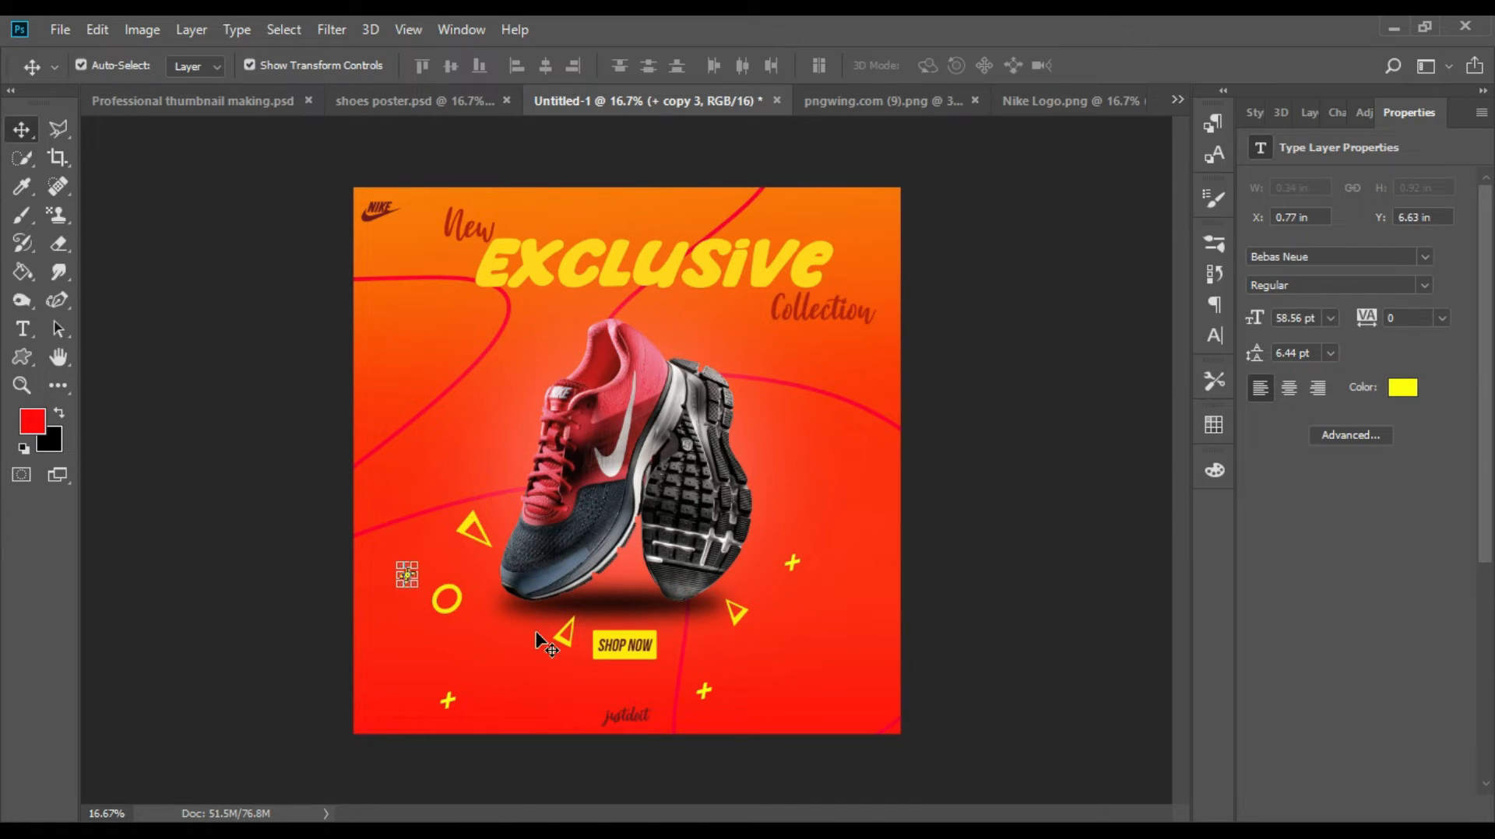
click(1057, 404)
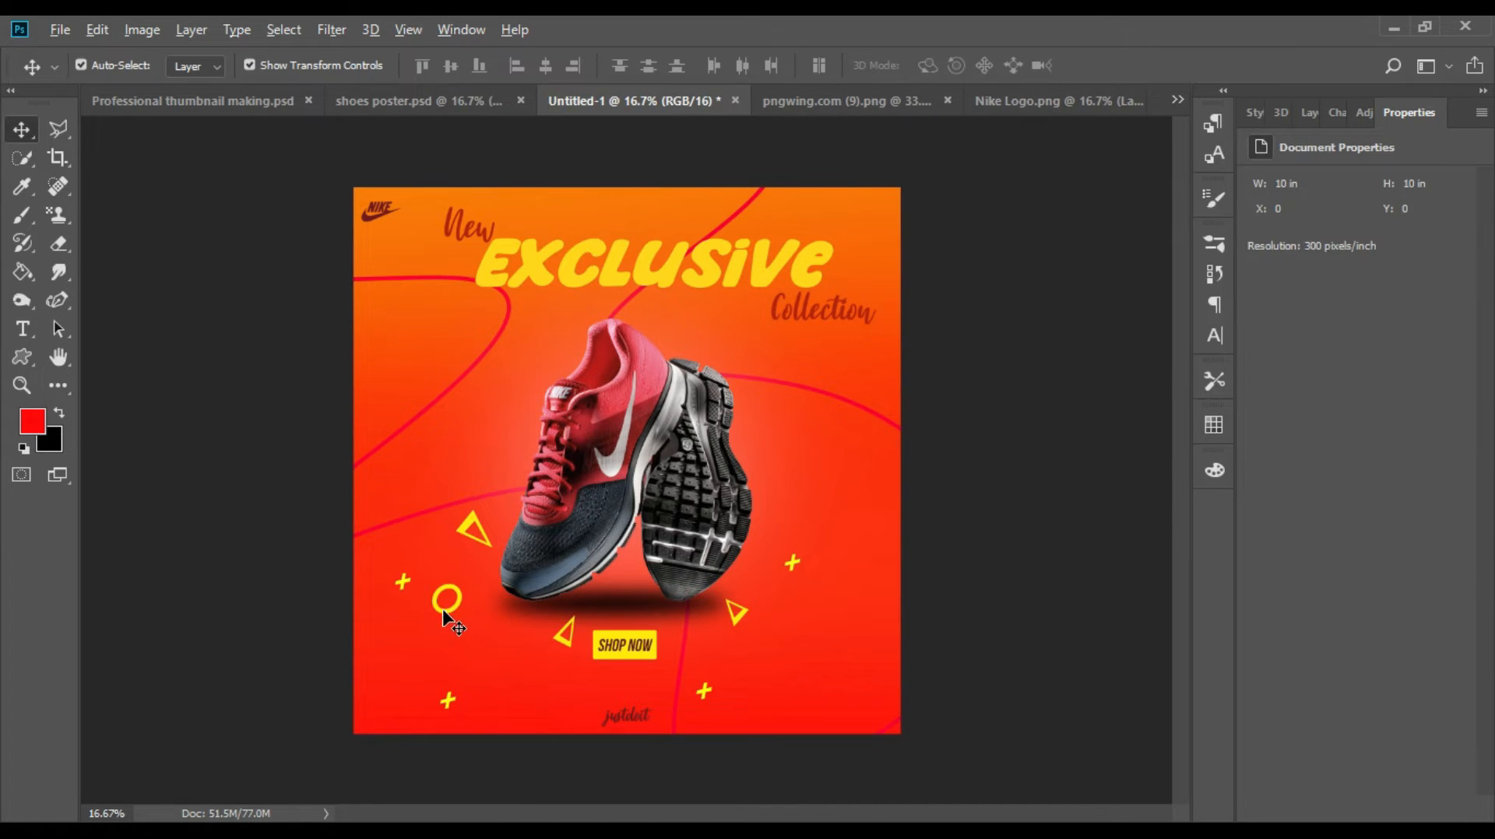
Step: Place a copy of the yellow ring near the poster's lower-right corner and transform it into a slightly tilted oval
drag(443, 610, 771, 663)
key(ctrl+t)
drag(806, 662, 780, 689)
key(Return)
click(801, 691)
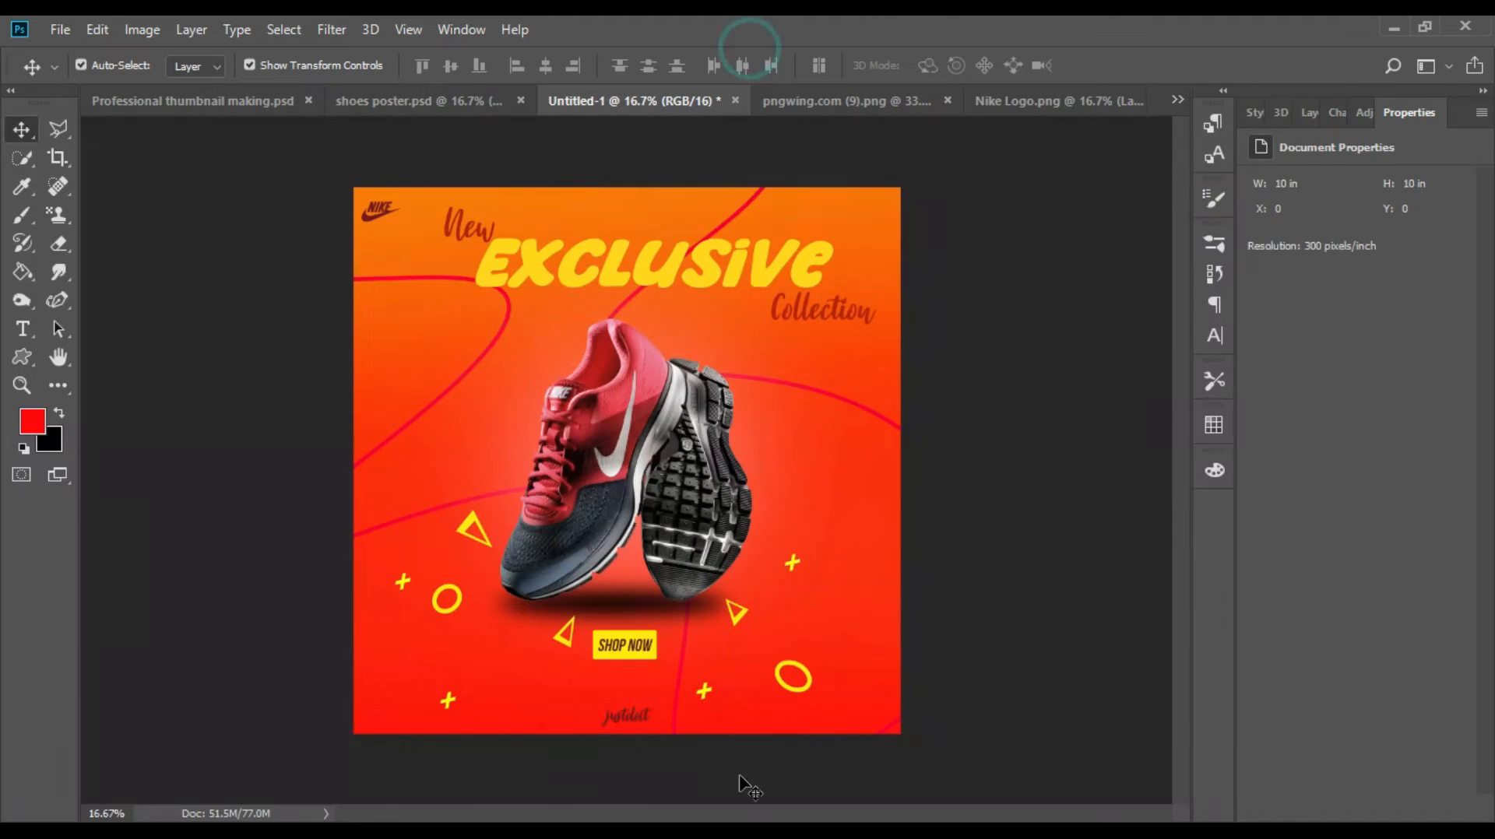
Step: Copy the lower-right ring, shrink the copy and place it between the lower-left plus sign and the justdoit text
click(789, 689)
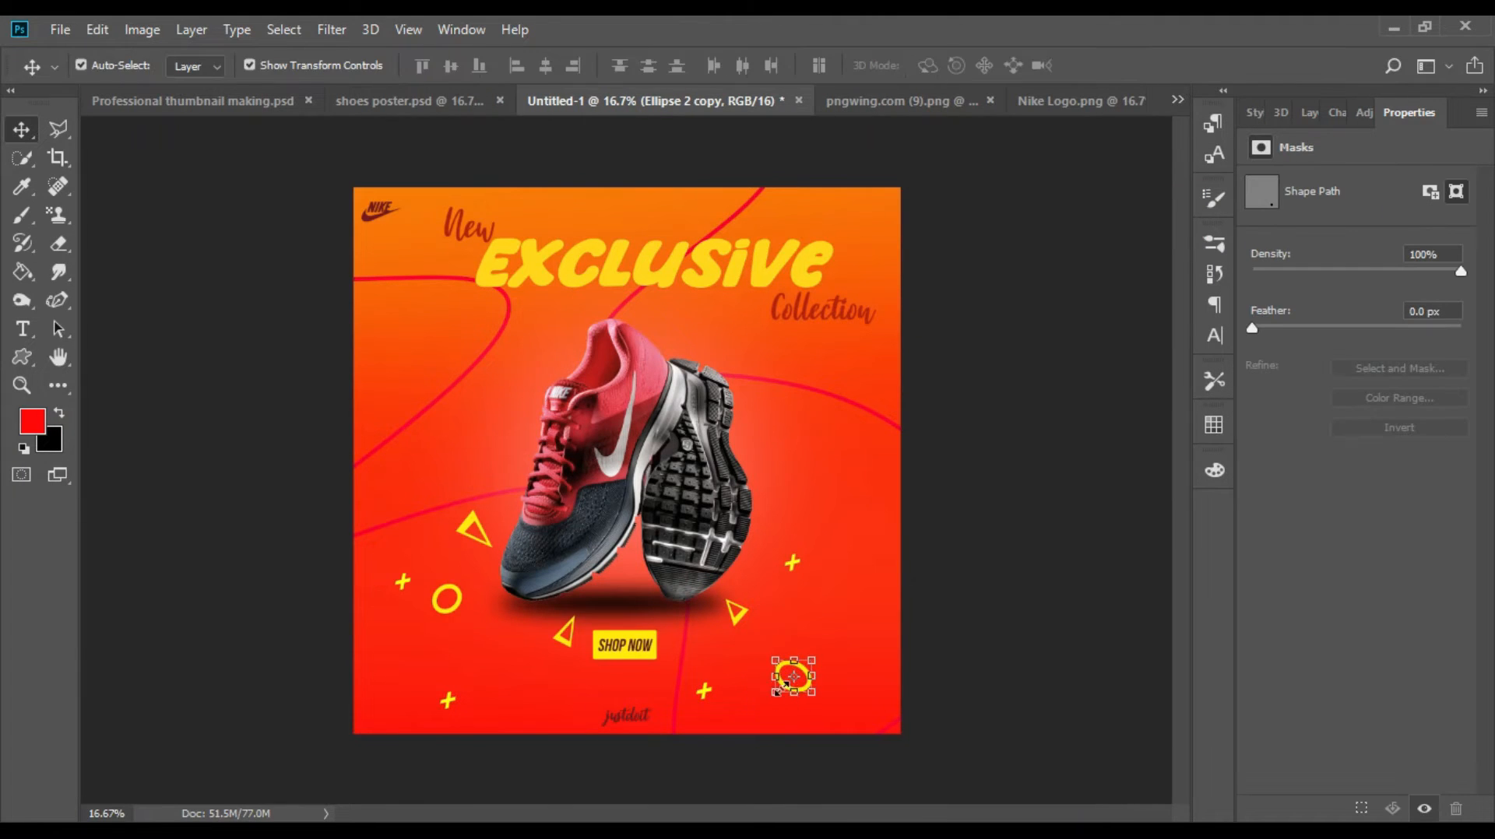
drag(781, 689, 555, 691)
key(Return)
click(1097, 474)
key(Return)
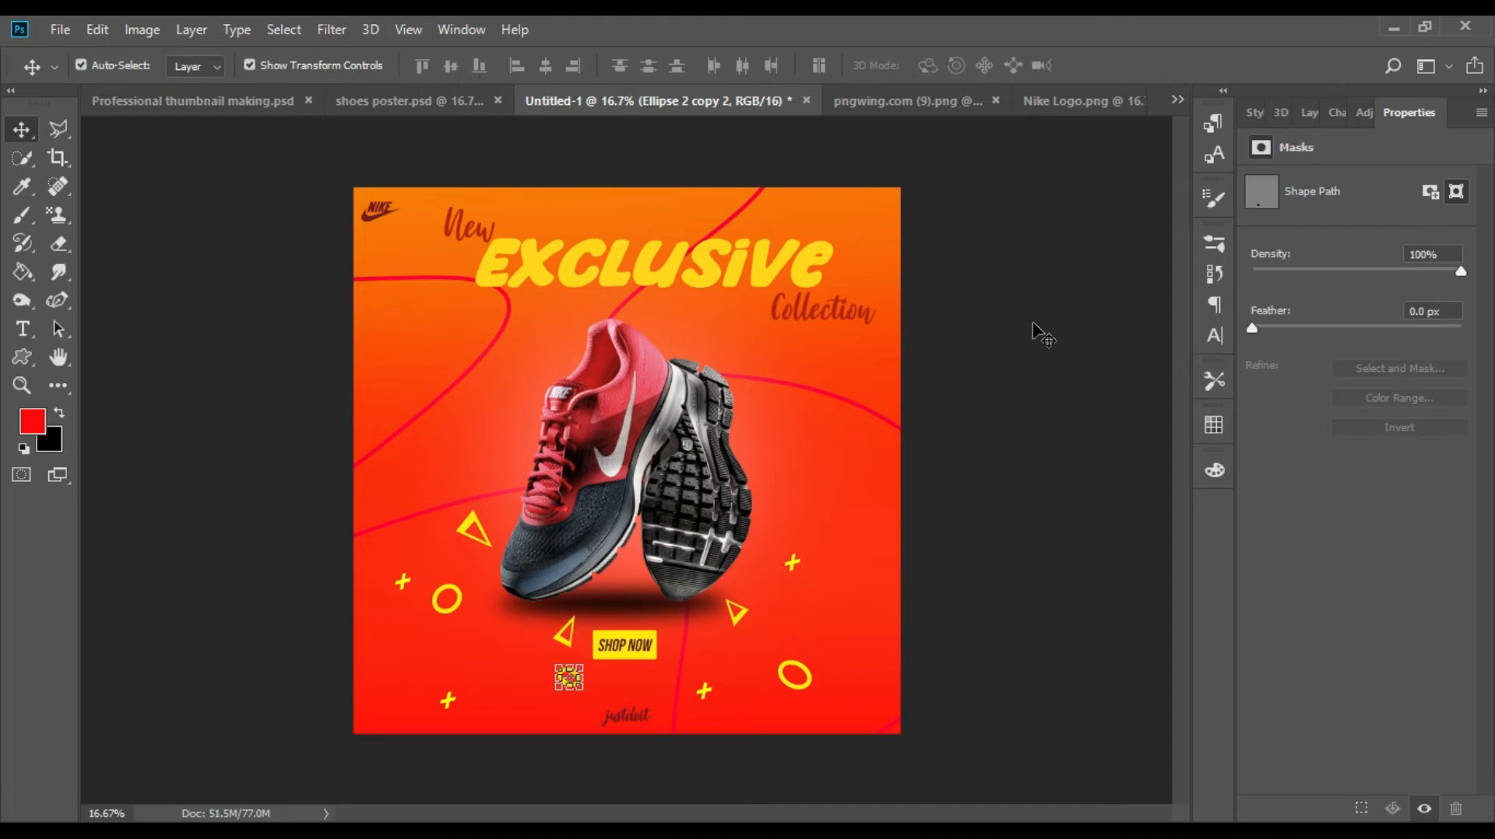
click(1035, 333)
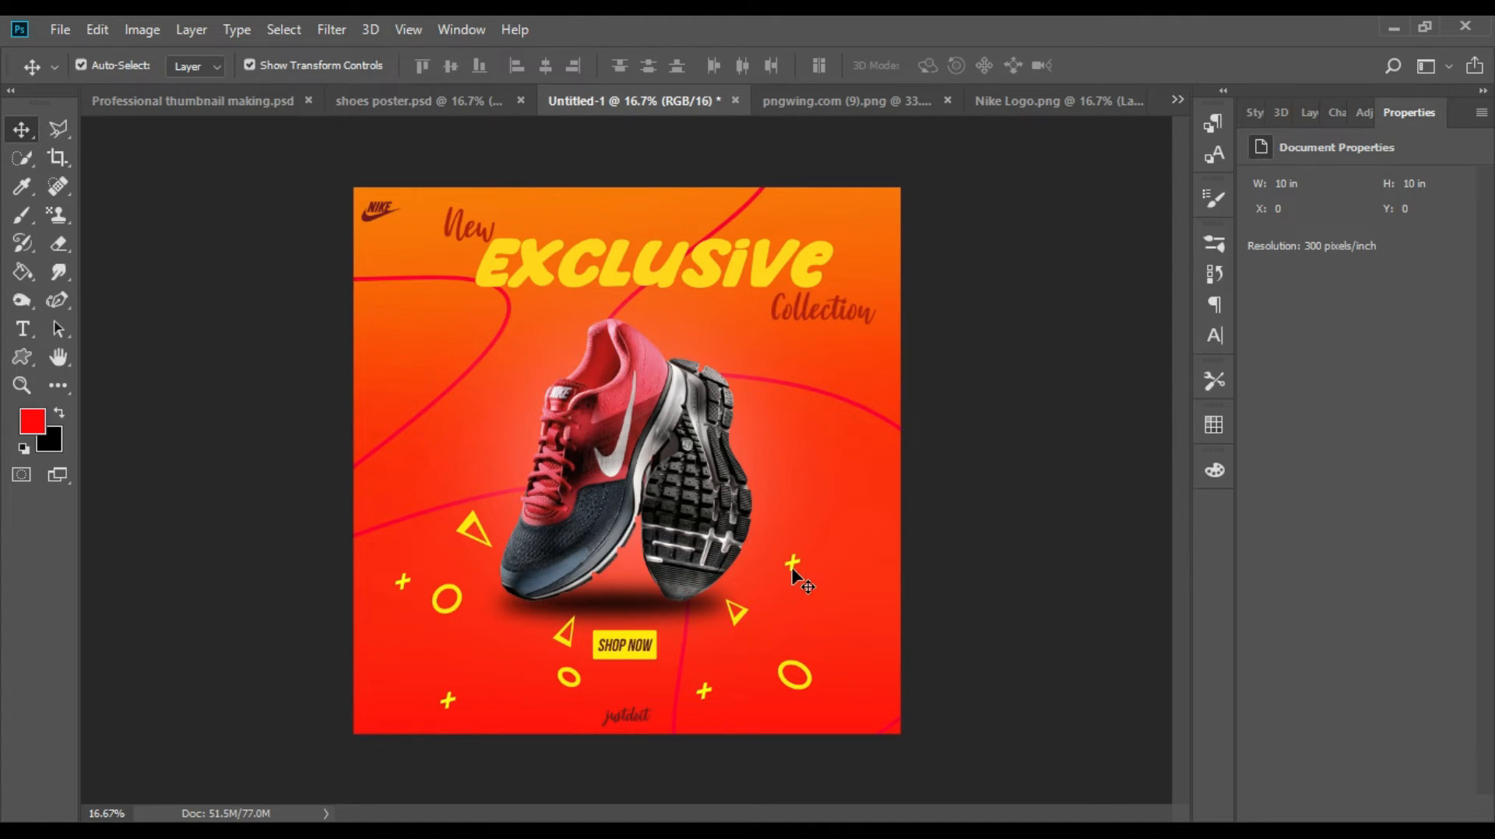
click(573, 677)
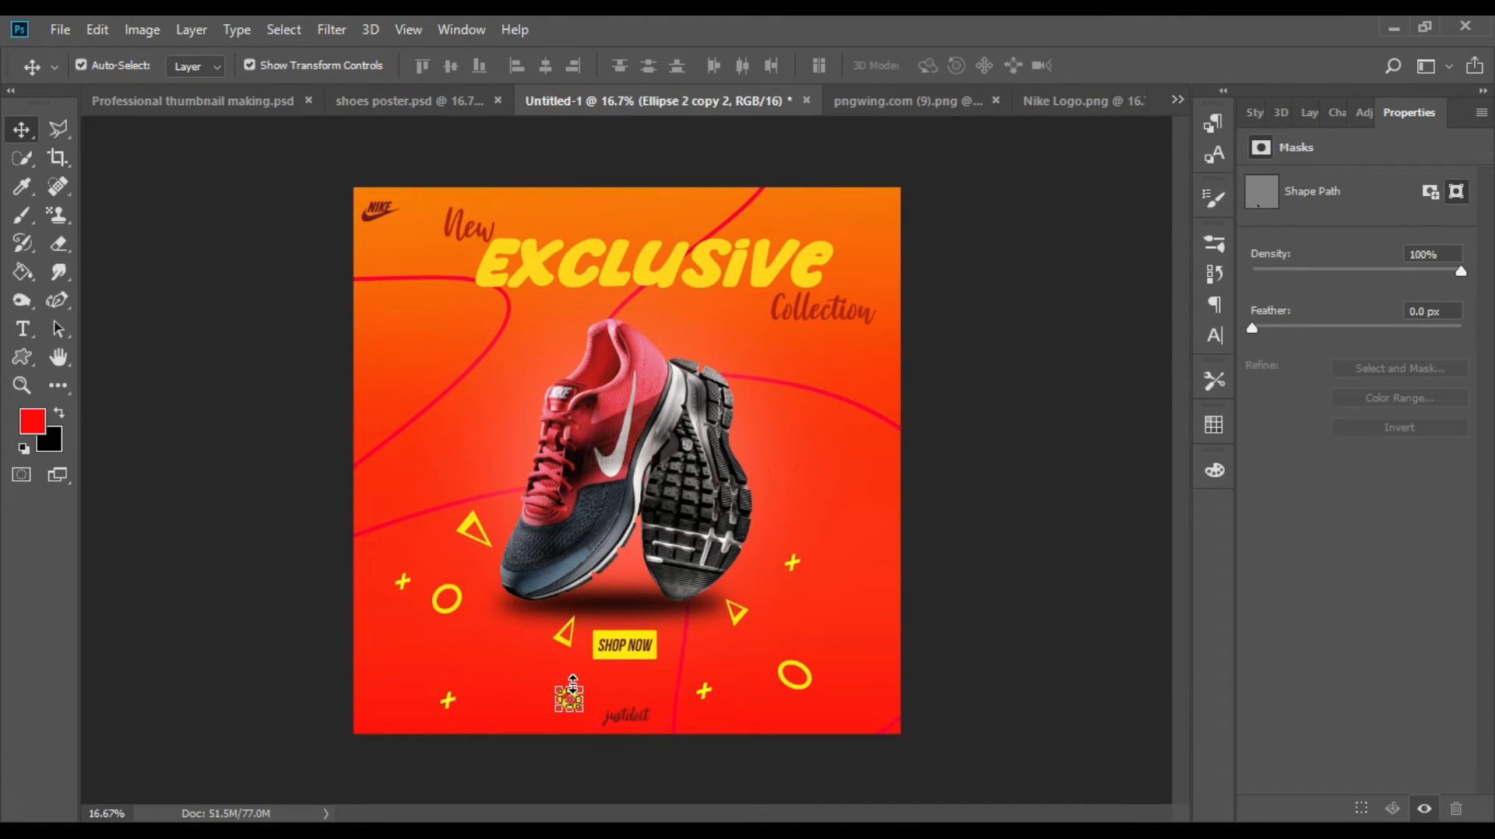
click(999, 401)
Step: Group all the triangle and yellow ring layers and lower the group's opacity to about 54%
click(1309, 113)
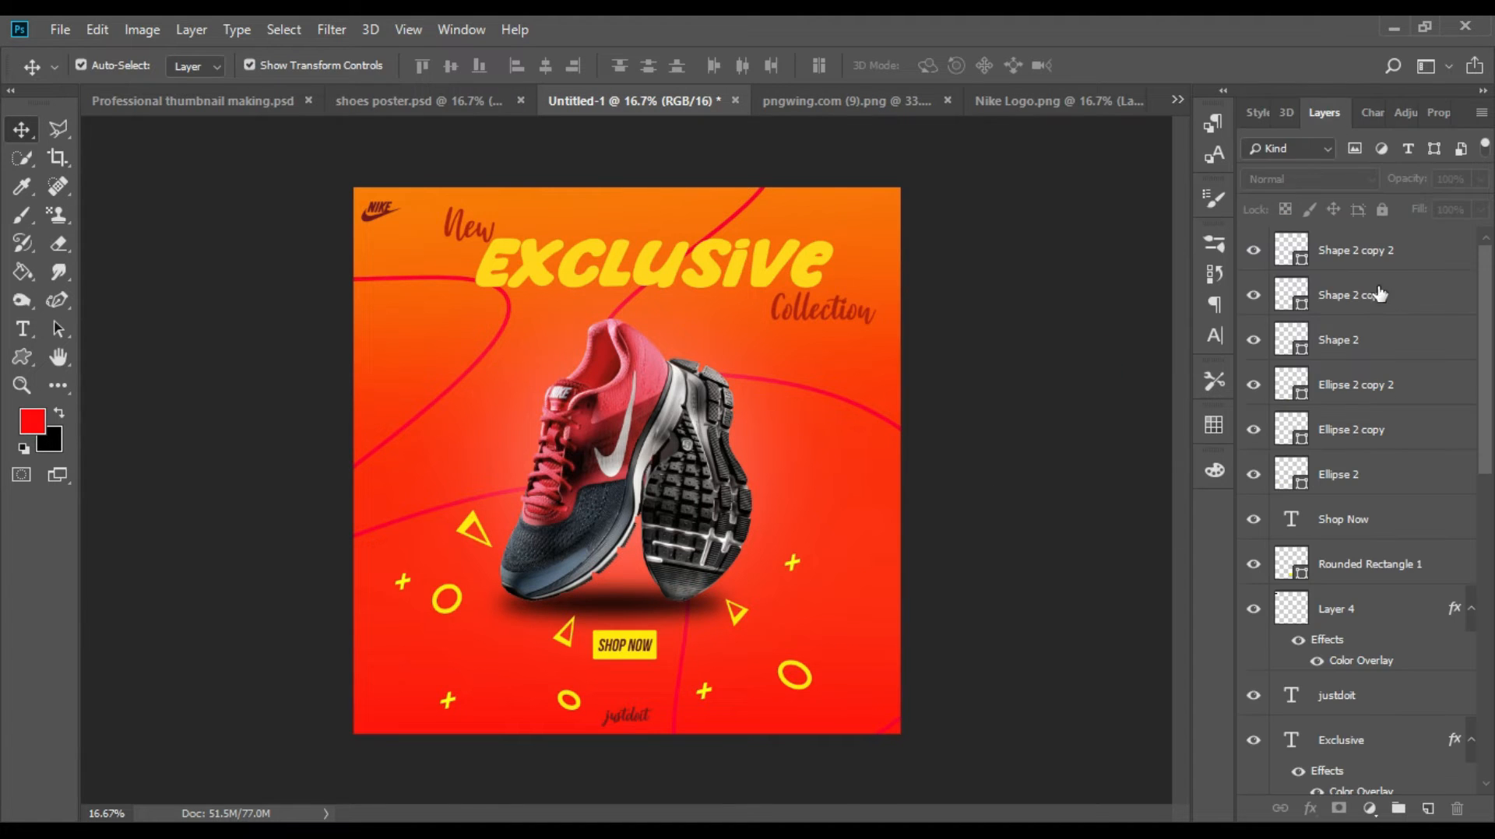
click(1347, 250)
shift+click(1359, 429)
shift+click(1355, 474)
click(1400, 807)
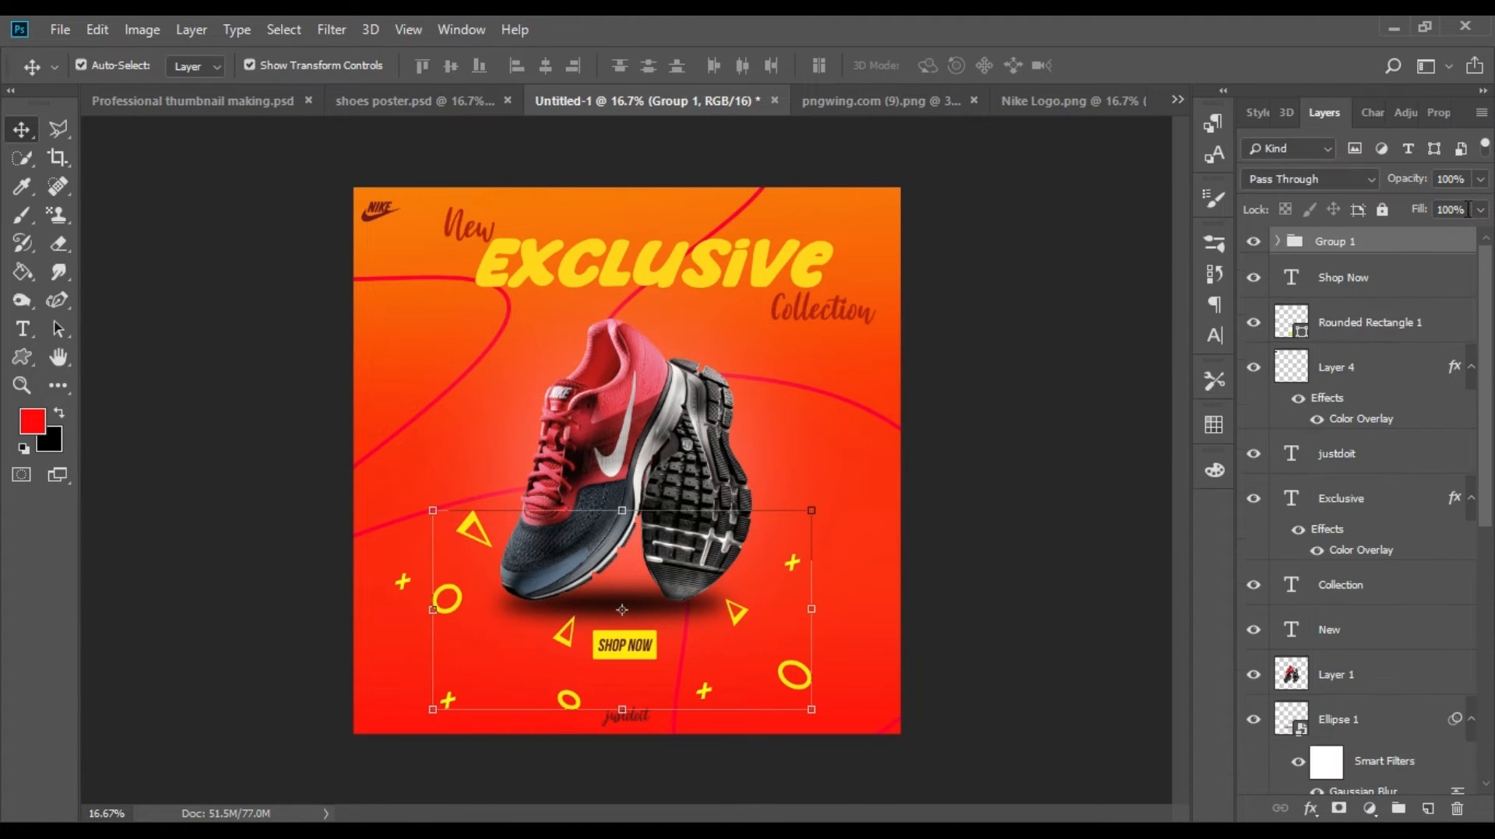
click(1480, 179)
drag(1482, 203, 1433, 204)
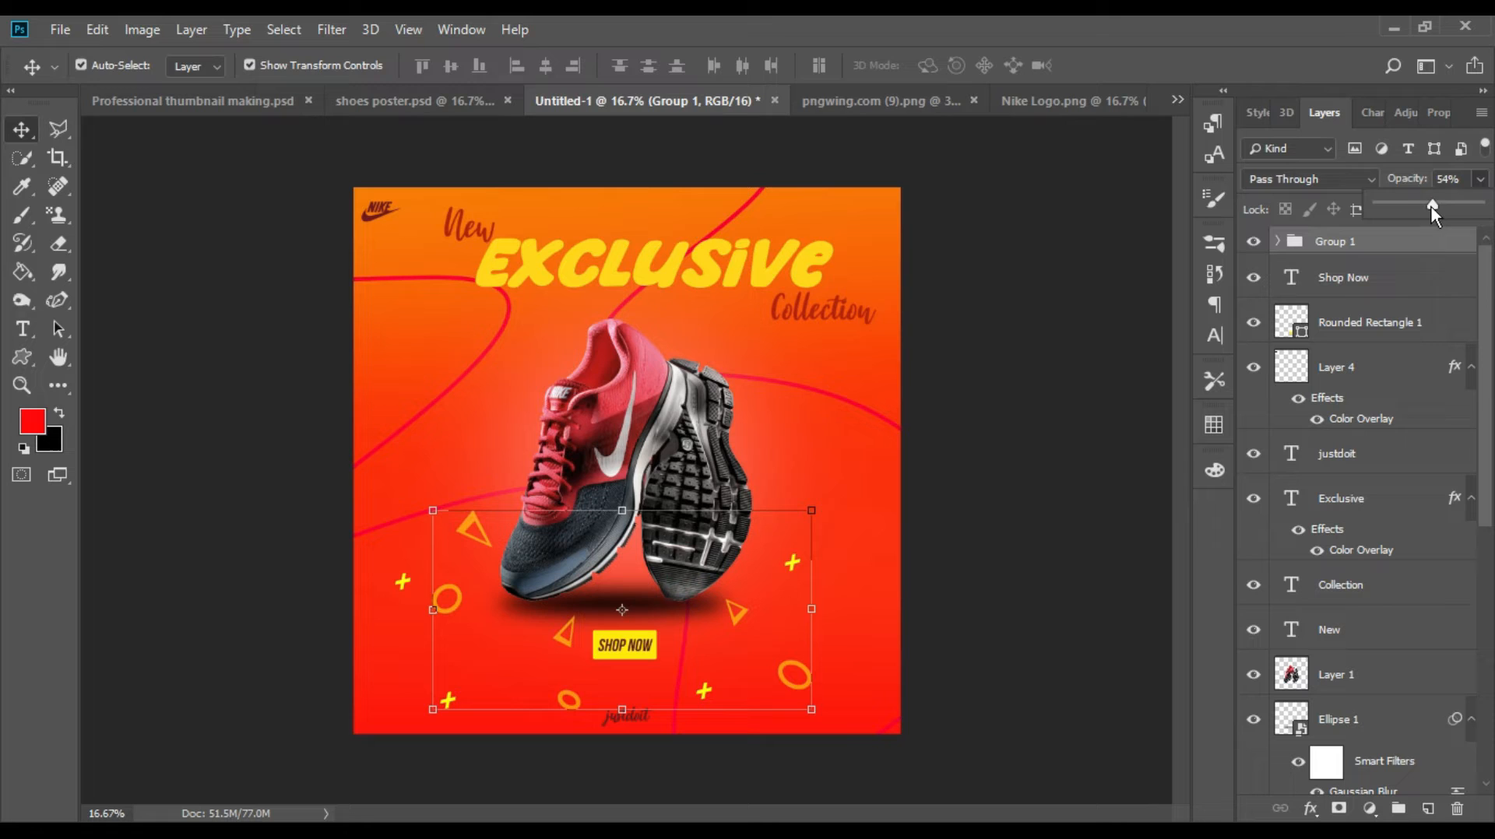
click(1110, 281)
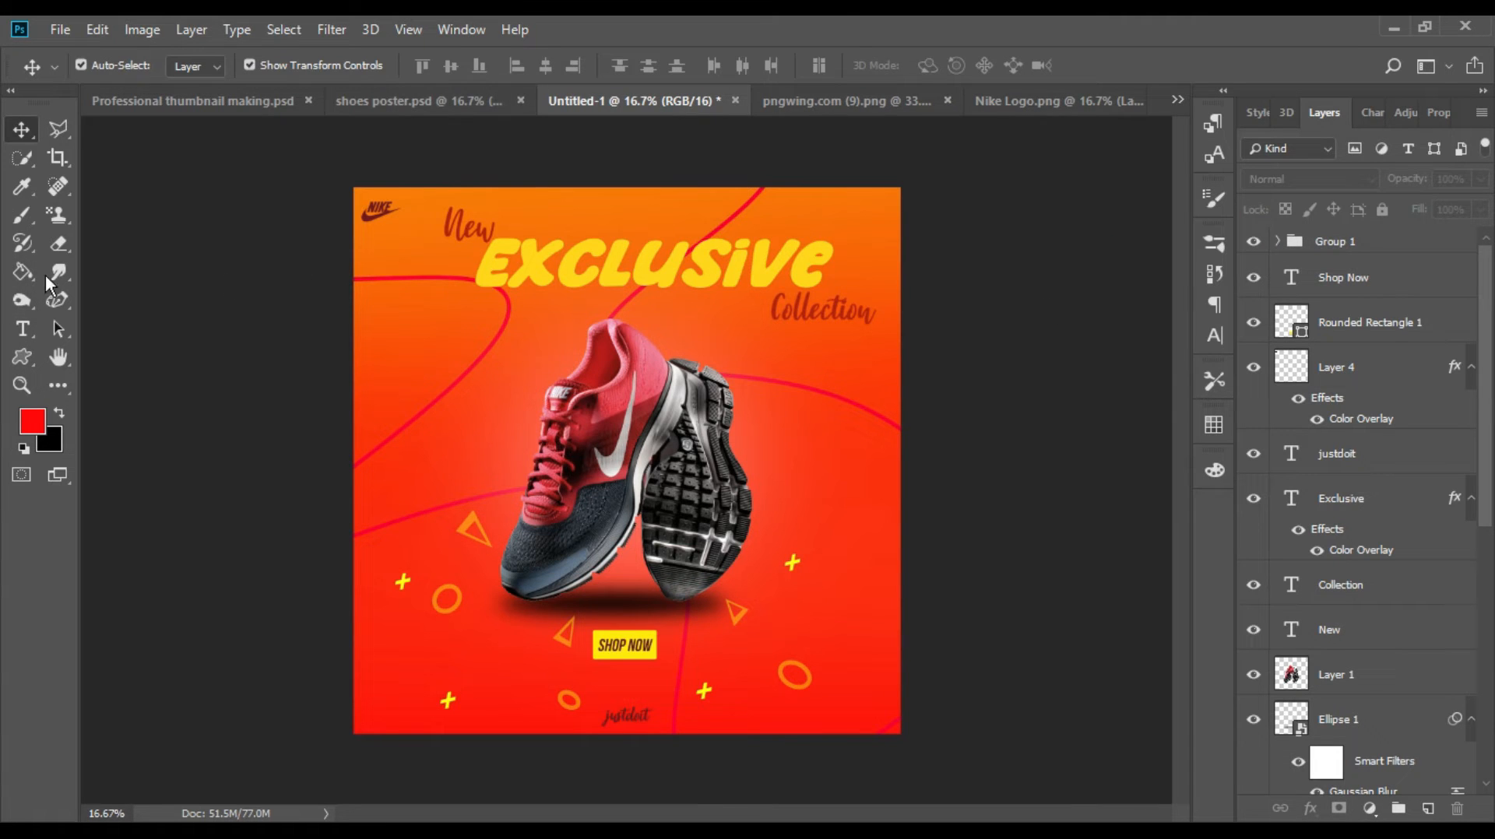
Step: Draw a starburst badge of about 816 × 816 px beside the red shoe, with a pinkish-red fill and no stroke
click(21, 356)
click(841, 67)
scroll(802, 132, down, 5)
click(795, 115)
drag(400, 336, 548, 480)
click(280, 66)
click(187, 108)
click(200, 67)
click(156, 179)
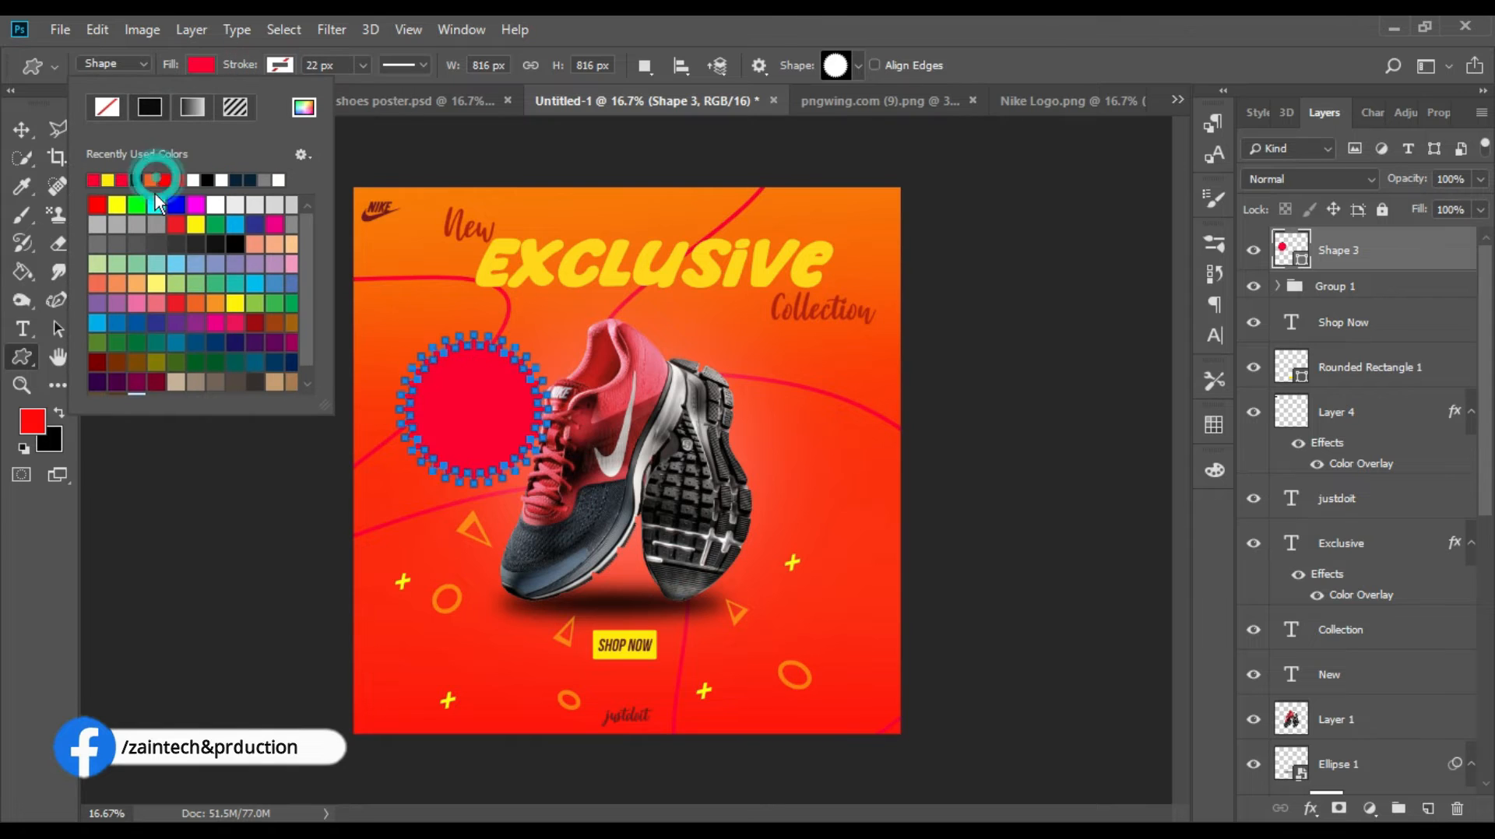
Step: Move the starburst badge up and outward so it sits clear of the shoe near the poster's left edge
key(v)
drag(448, 426, 421, 406)
click(934, 335)
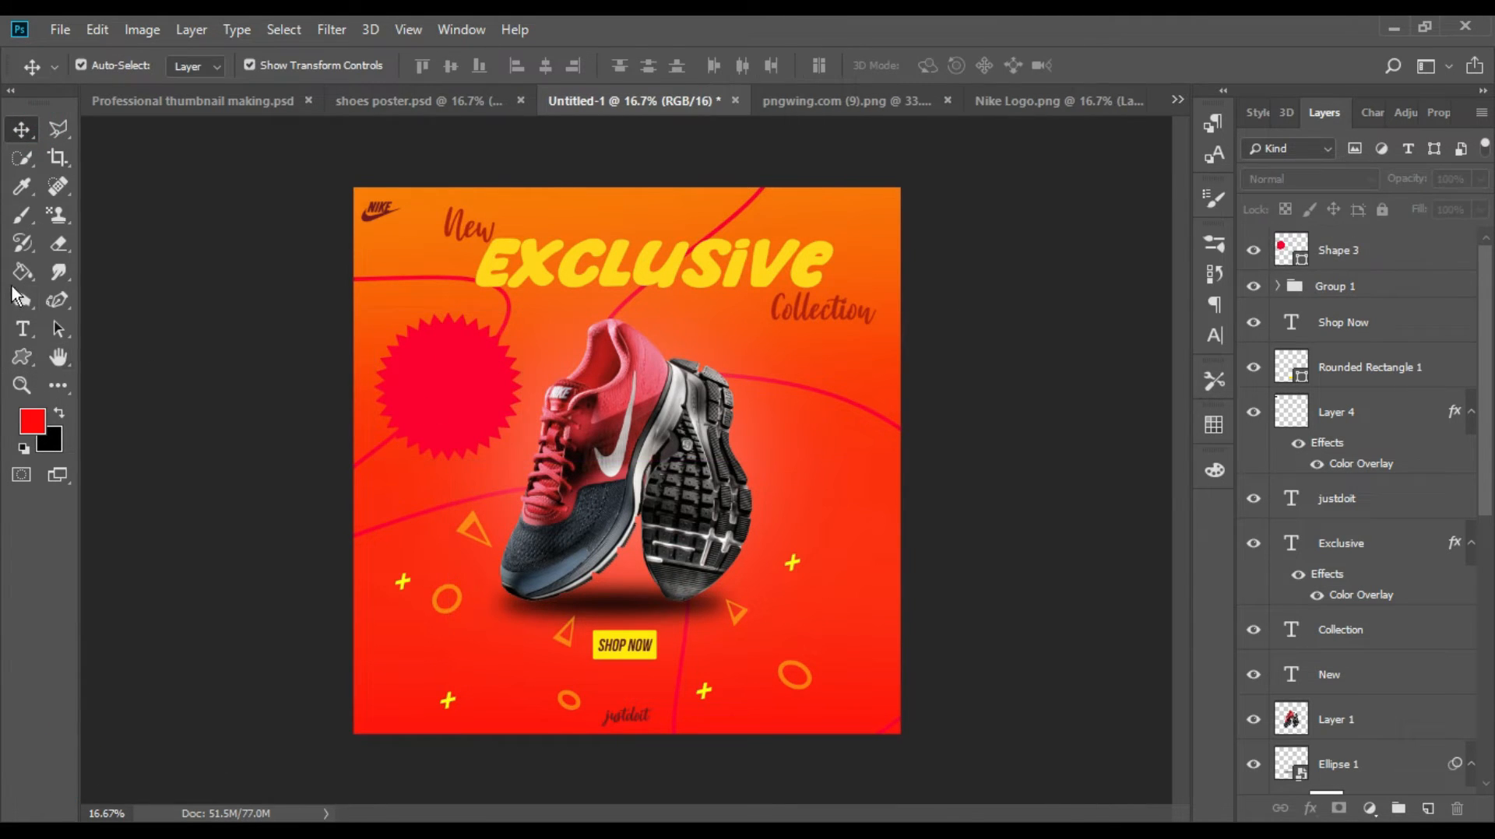
Step: Add the text "Only In" in Bebas Neue on the starburst and scale it down to about 53.72 pt
click(17, 334)
click(396, 395)
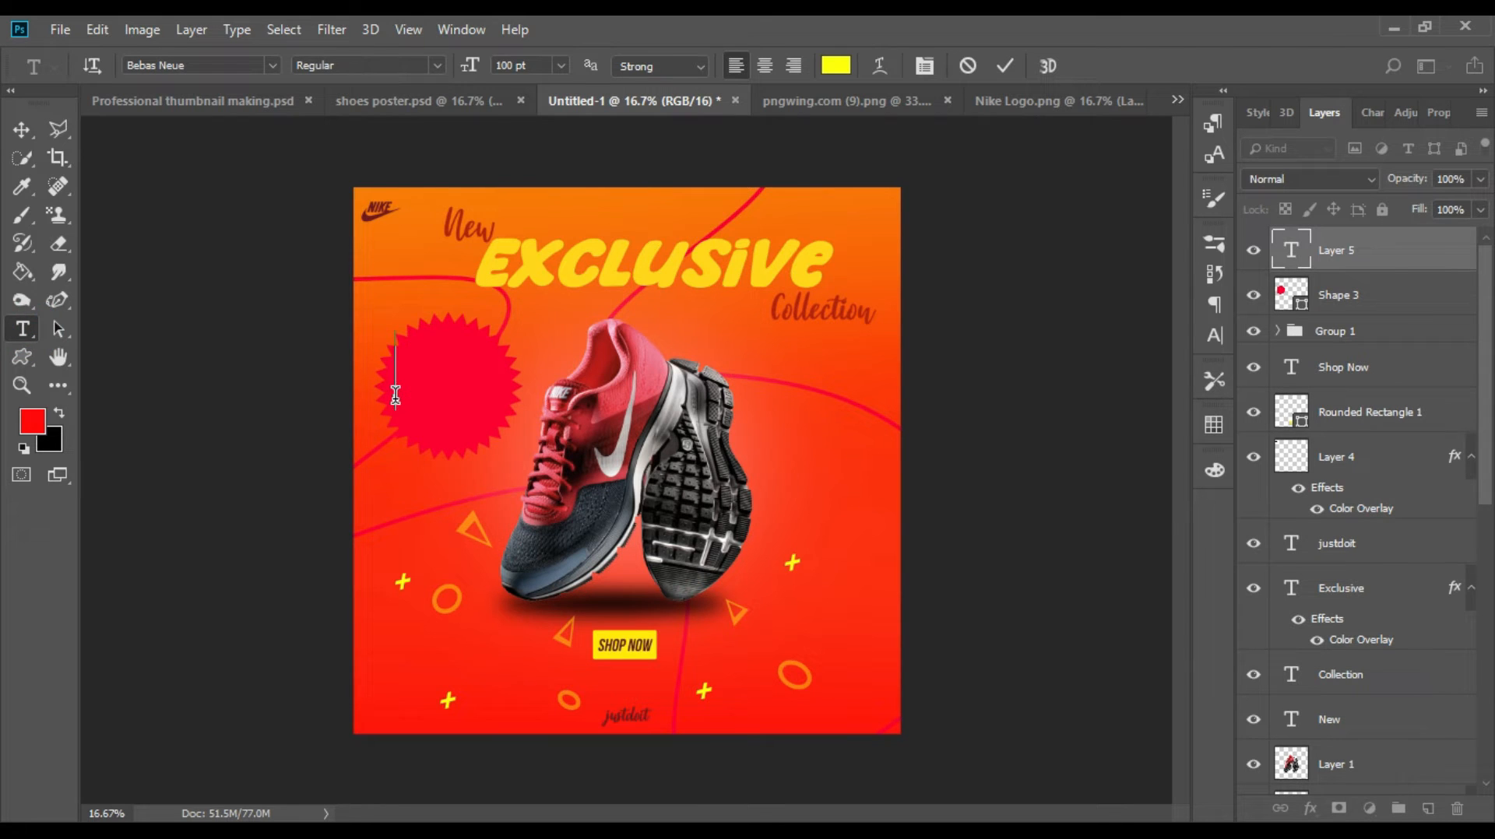
text(ONLY IN)
key(ctrl+Return)
key(v)
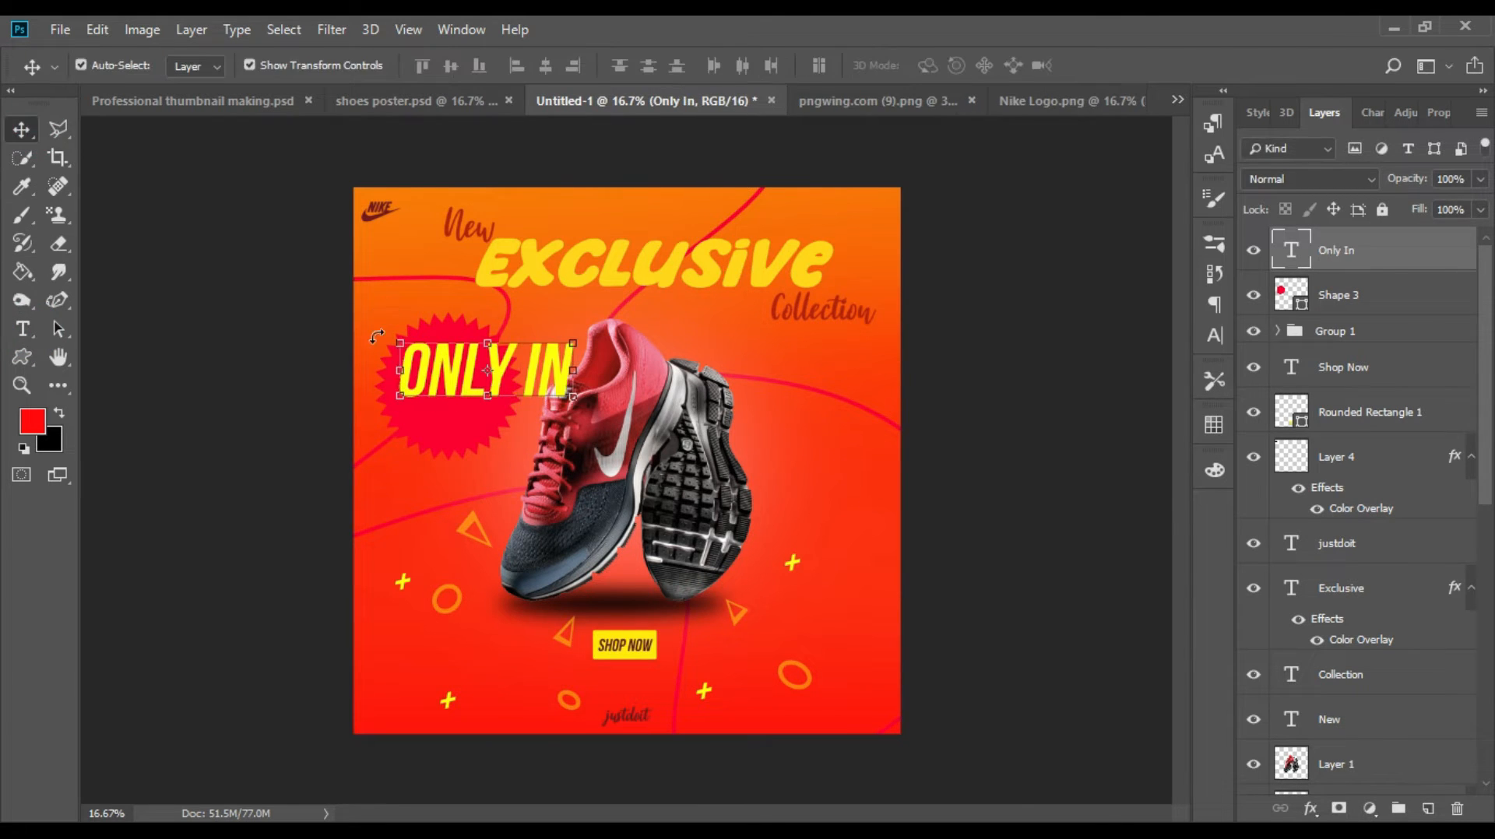
drag(398, 401, 415, 371)
key(Return)
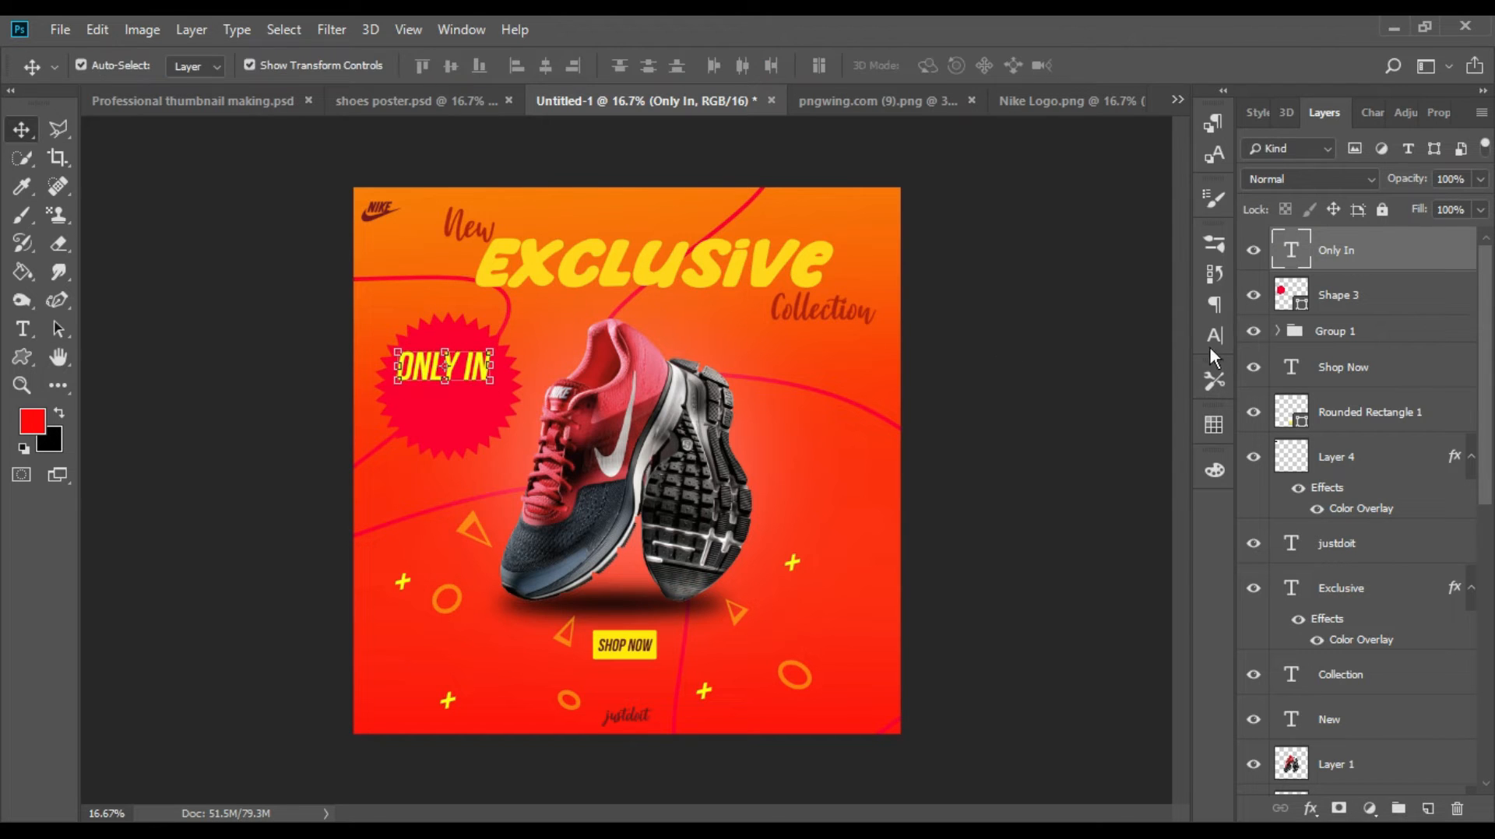
Step: Recolour the "Only In" text white
click(1215, 336)
click(1146, 373)
drag(1169, 222, 1192, 210)
click(1386, 209)
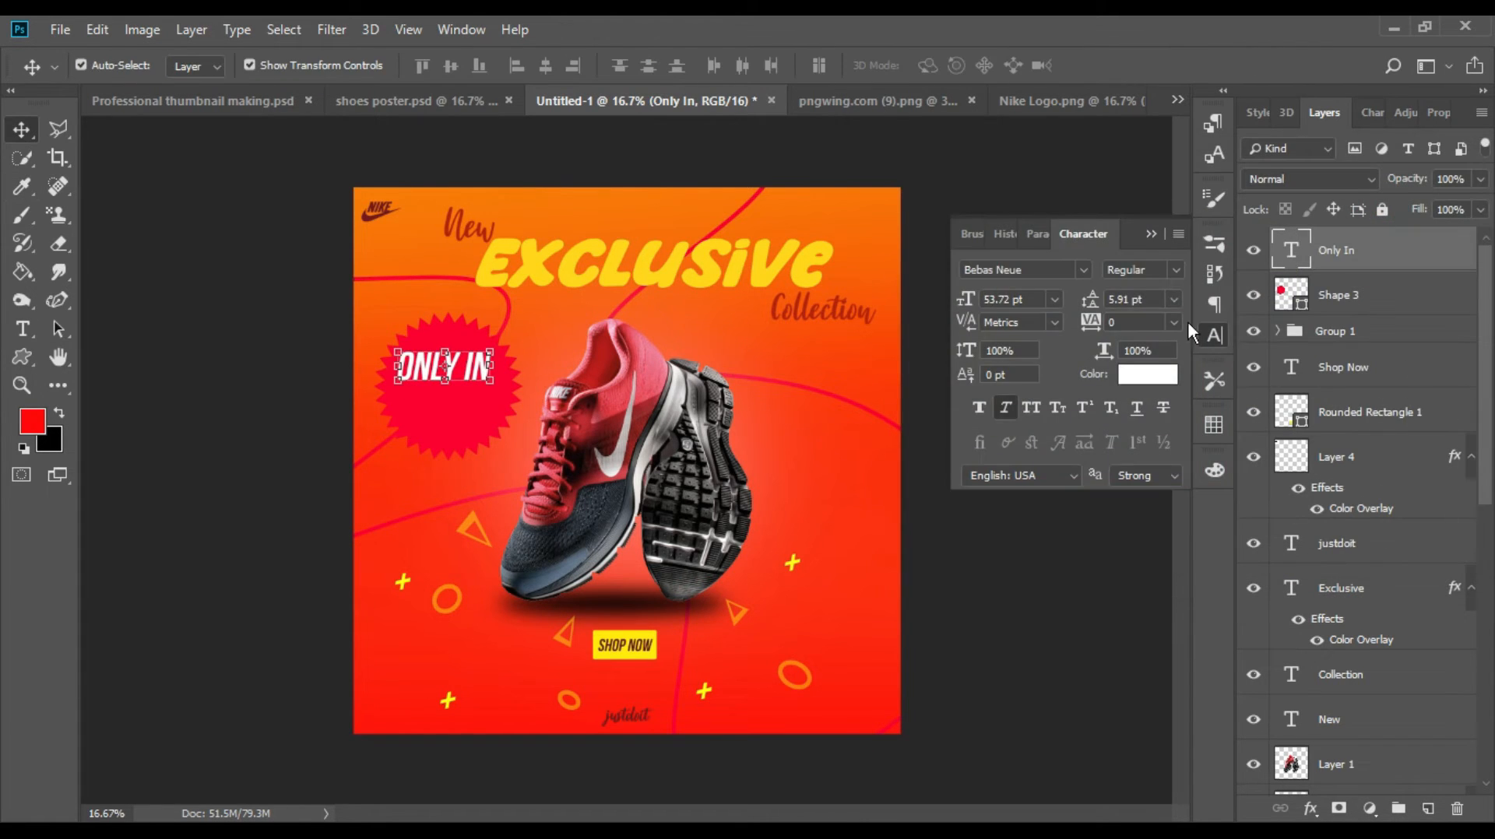
click(1214, 336)
Step: Change the font of the "Only In" text to Franklin Gothic Heavy
click(1217, 344)
click(1083, 270)
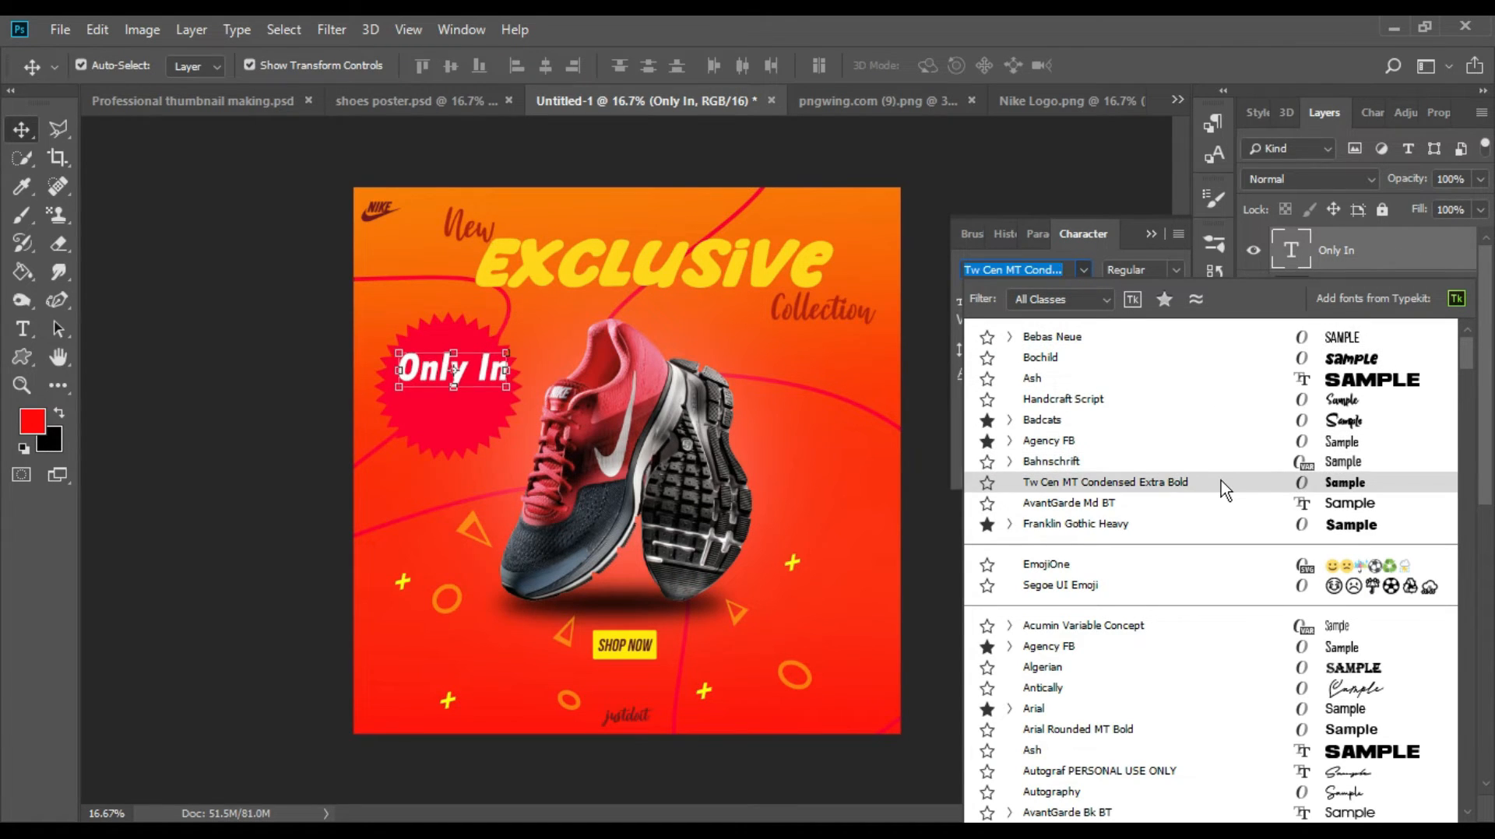
click(1223, 523)
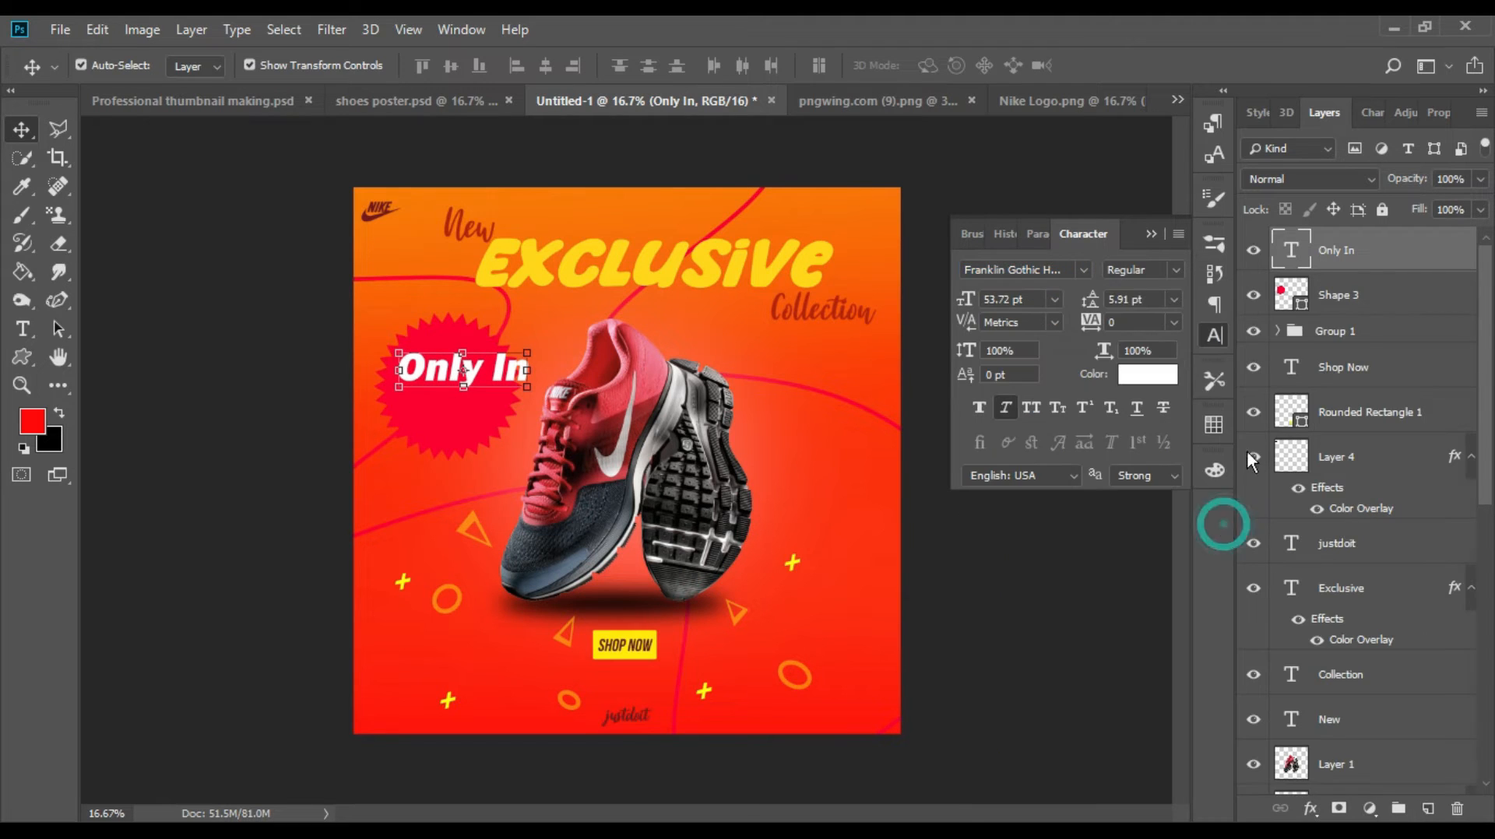
click(1214, 335)
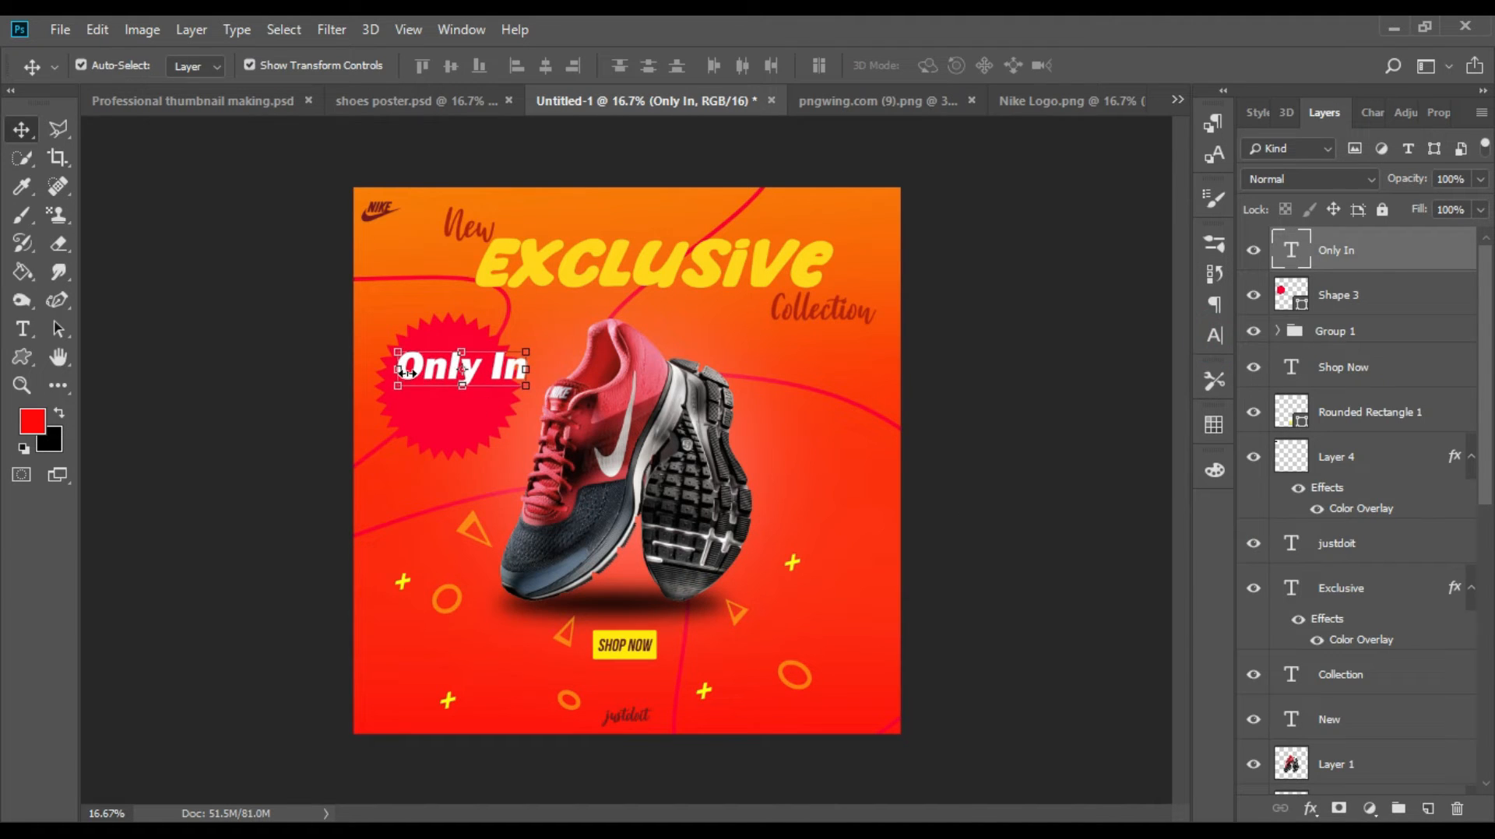
Step: Scale the "Only In" text down to fit the starburst and position it in the badge's upper half
mouse_move(398, 386)
mouse_down()
mouse_move(429, 376)
mouse_move(417, 357)
mouse_move(407, 377)
mouse_up()
drag(420, 362, 420, 360)
key(Return)
click(937, 329)
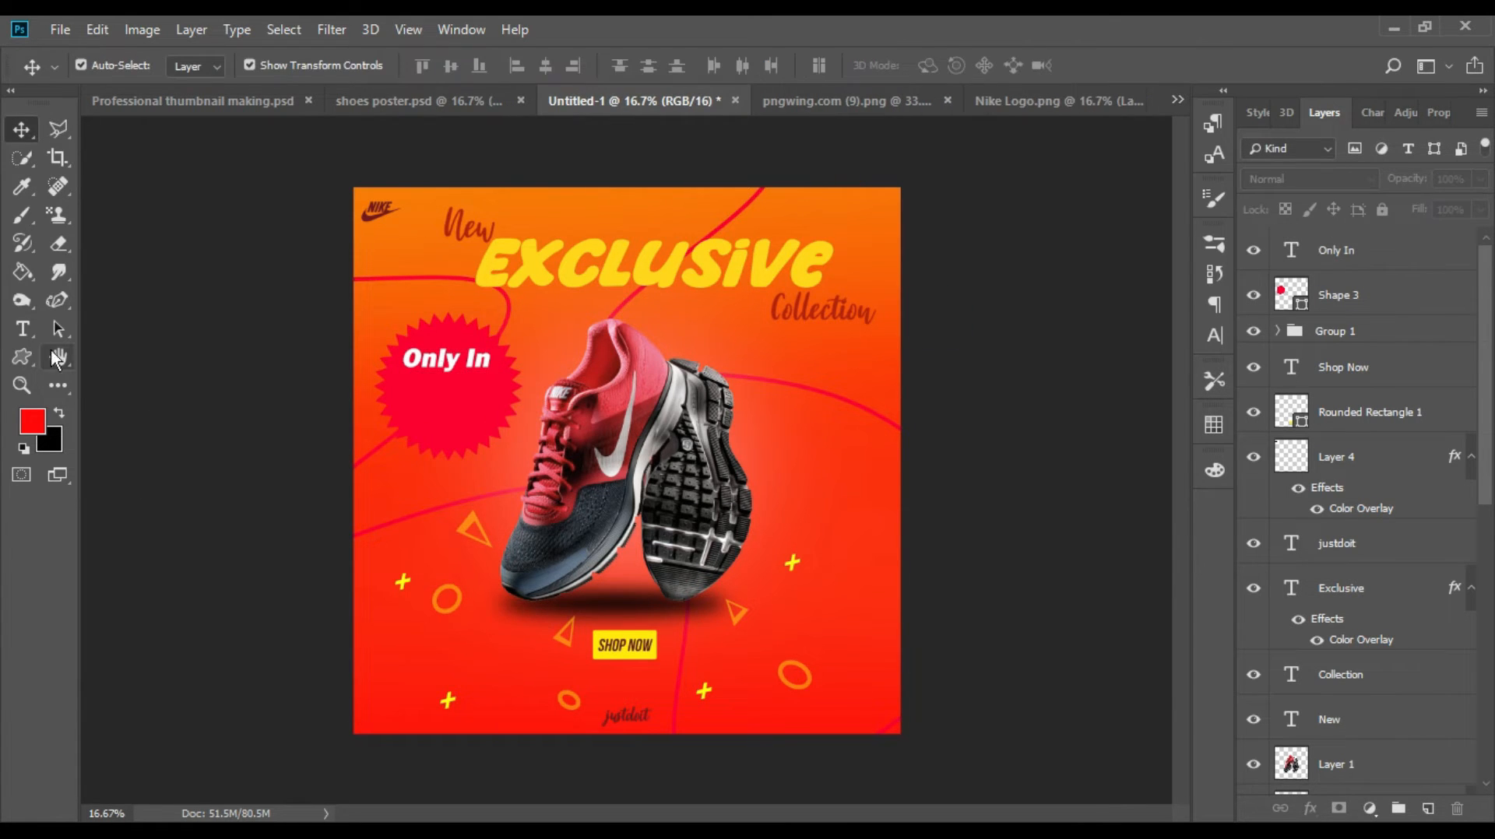
Step: Add the price text "25$" in larger white lettering beneath "Only In" on the starburst badge
click(23, 330)
click(393, 454)
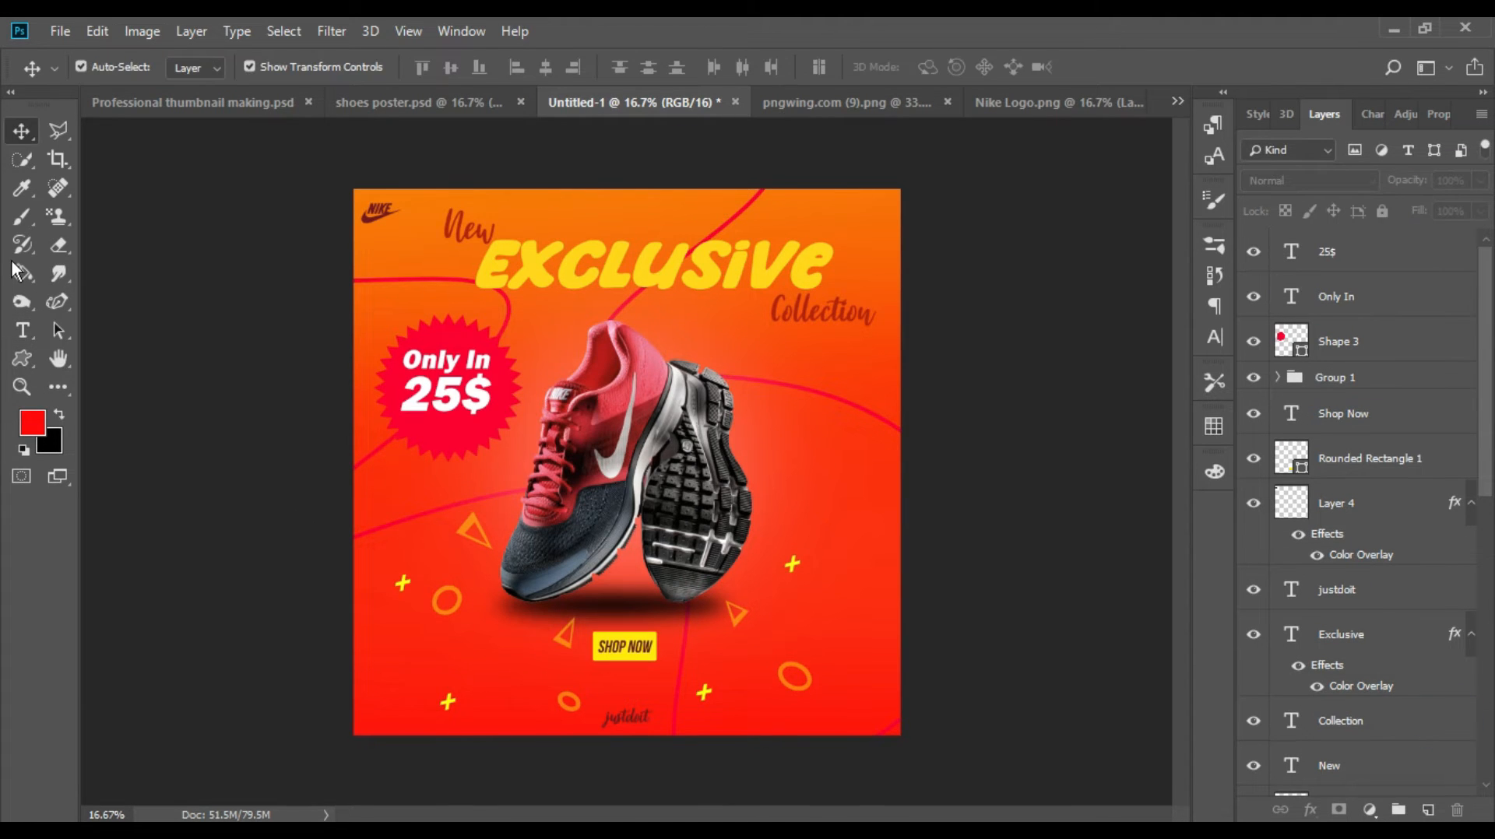
Step: Open the looped arrow image scribble.png from the Downloads folder
click(46, 33)
click(72, 73)
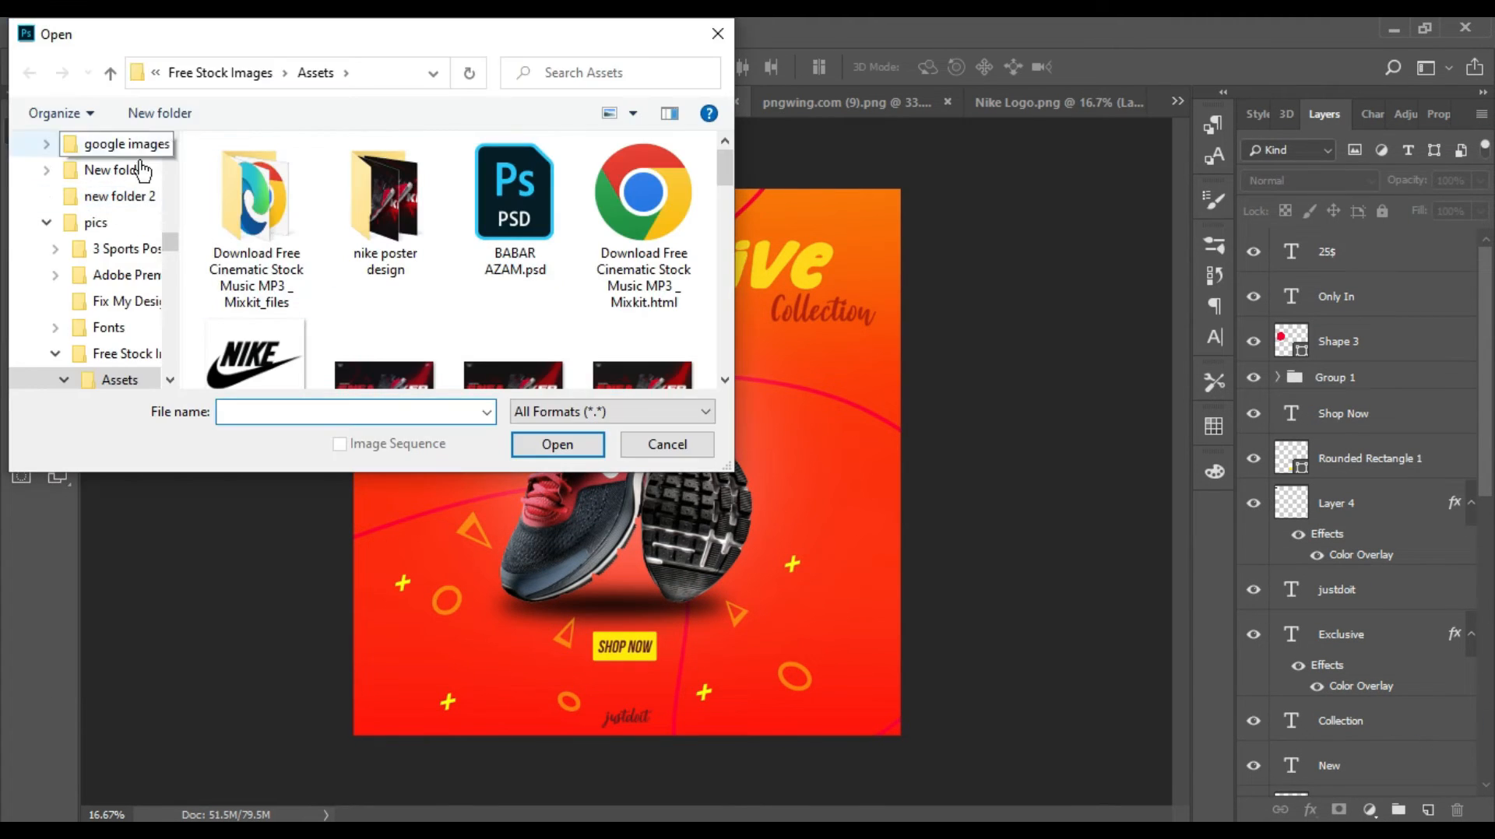
click(172, 142)
scroll(172, 142, up, 10)
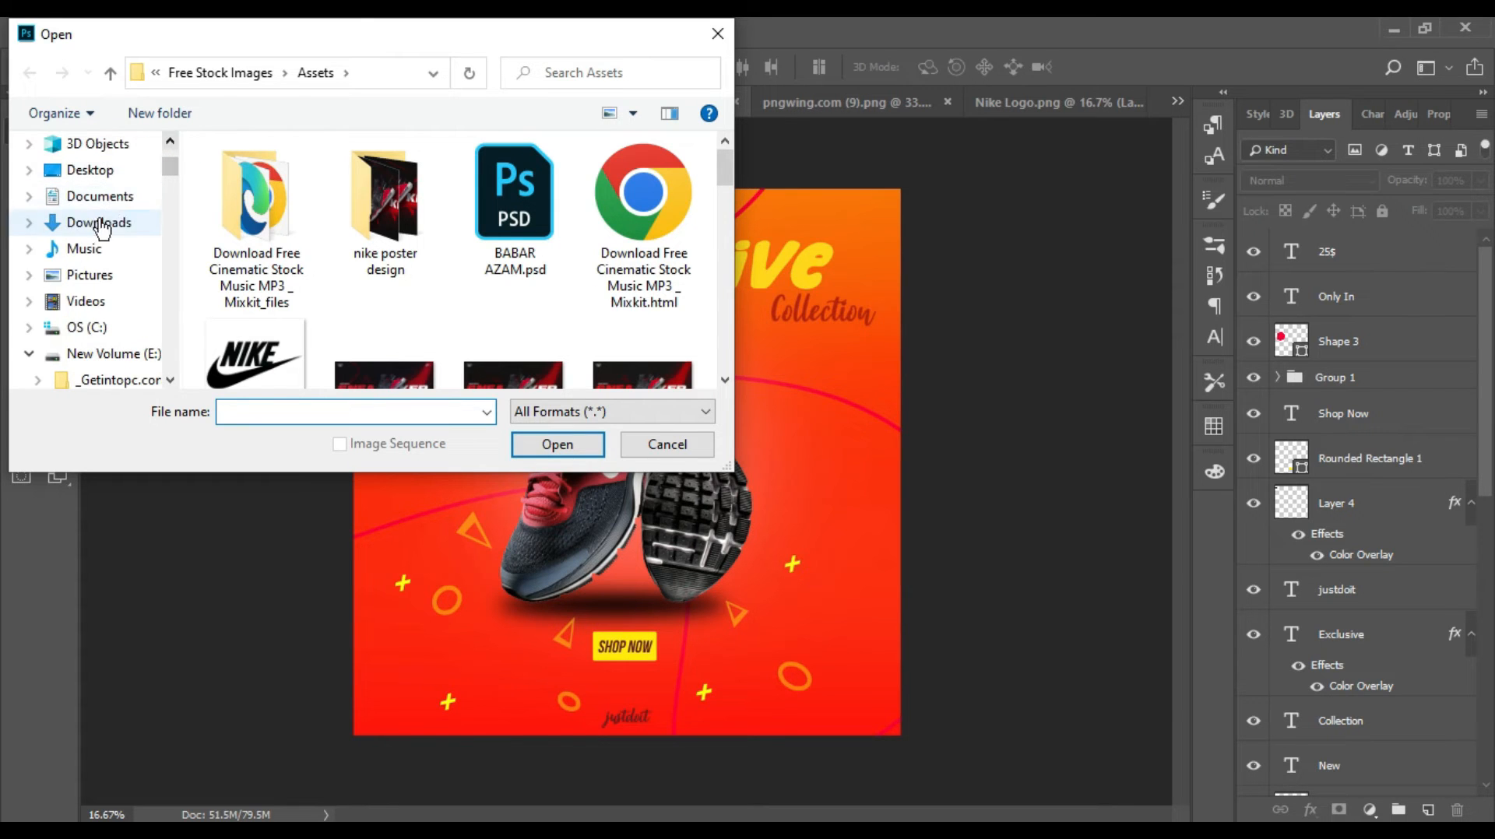
click(99, 224)
scroll(400, 264, down, 5)
scroll(545, 218, up, 3)
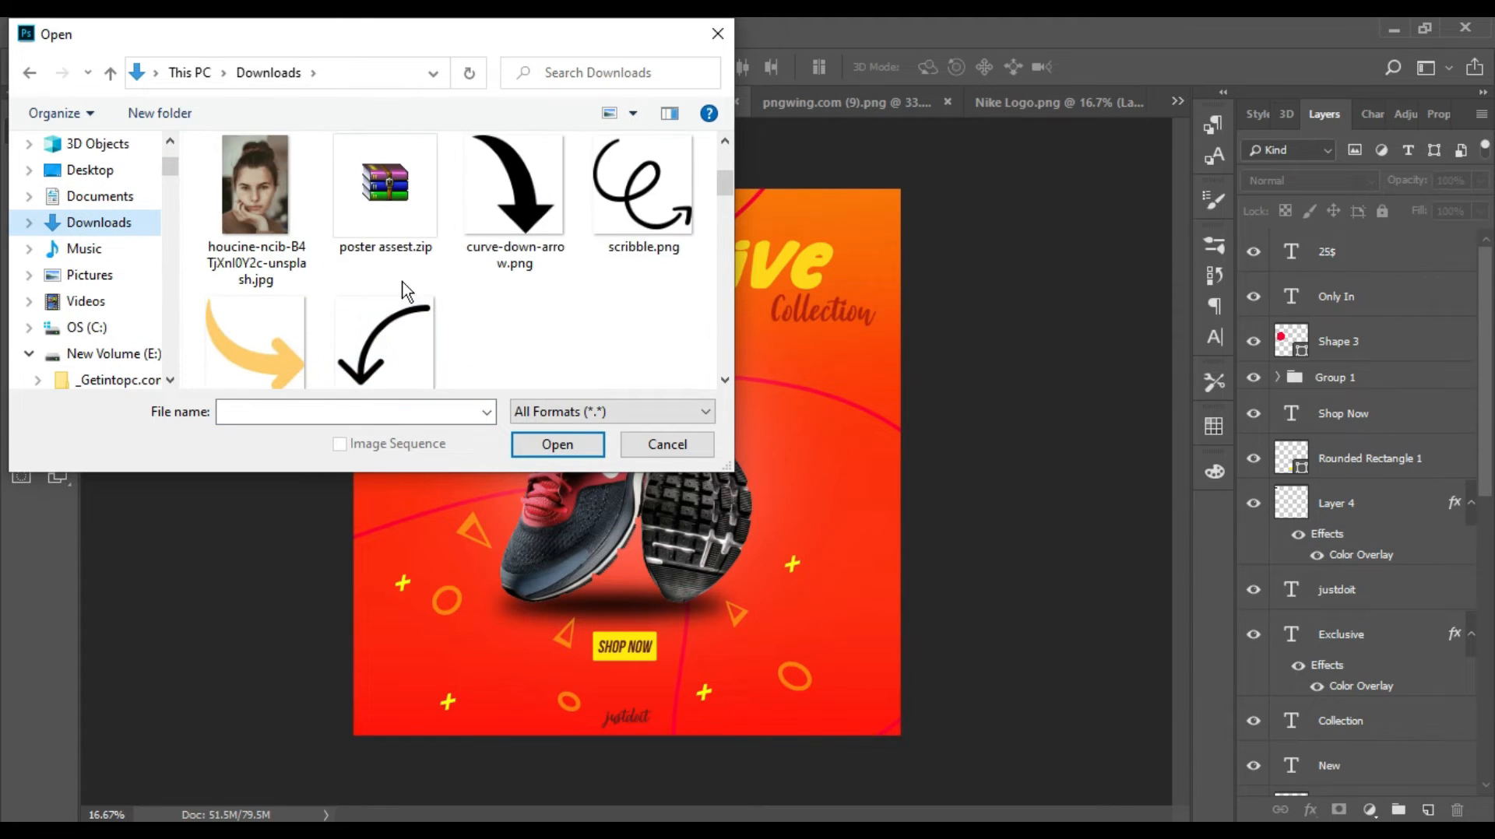
click(640, 191)
click(559, 446)
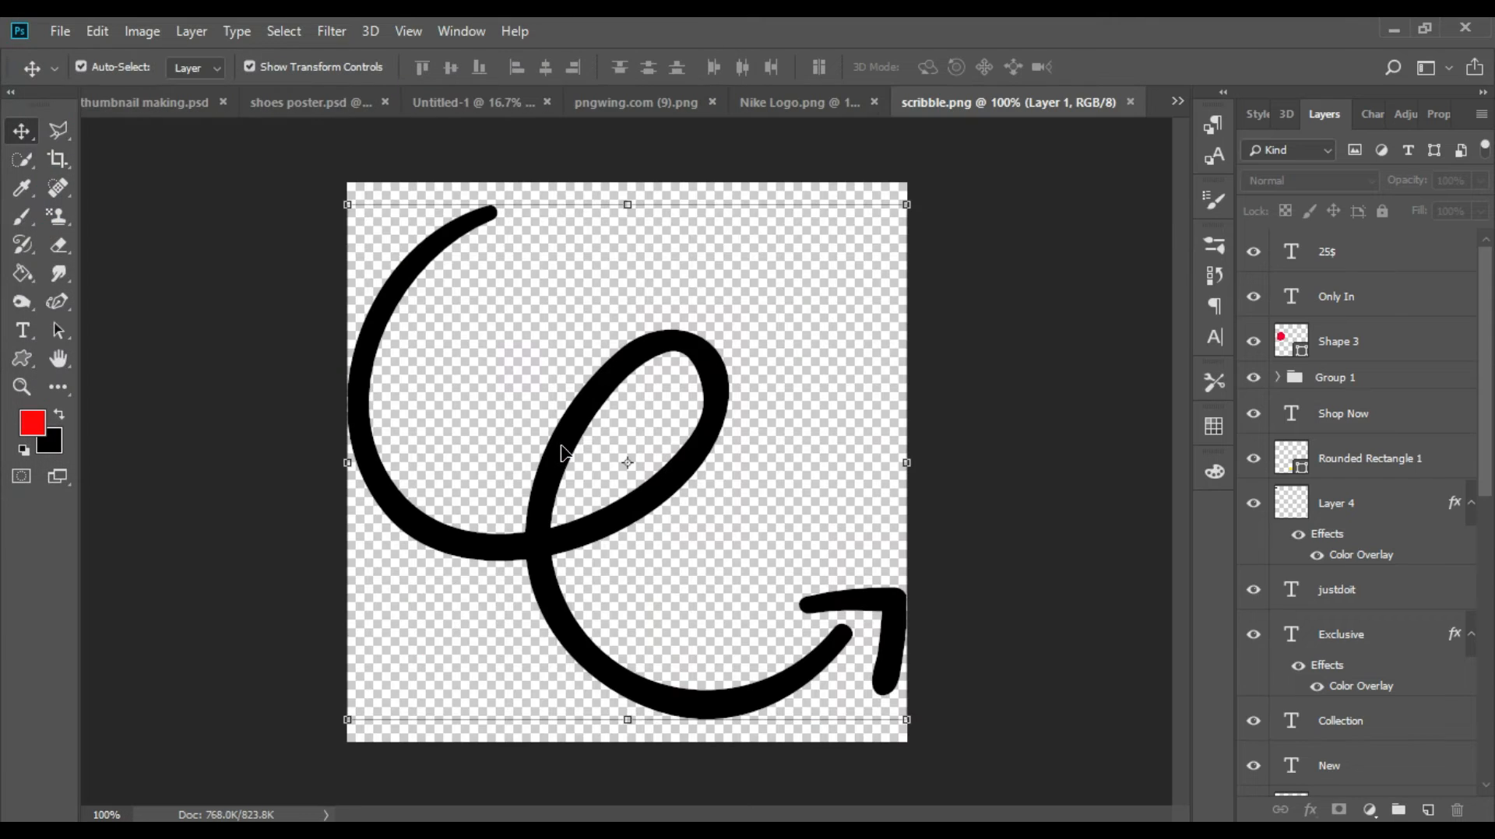
Step: Bring the looped arrow into the shoe poster and scale it down to sit beneath the starburst badge
mouse_move(563, 452)
mouse_down()
mouse_move(428, 110)
mouse_move(592, 389)
mouse_move(607, 479)
mouse_move(405, 502)
mouse_move(494, 539)
mouse_move(448, 522)
mouse_up()
key(Return)
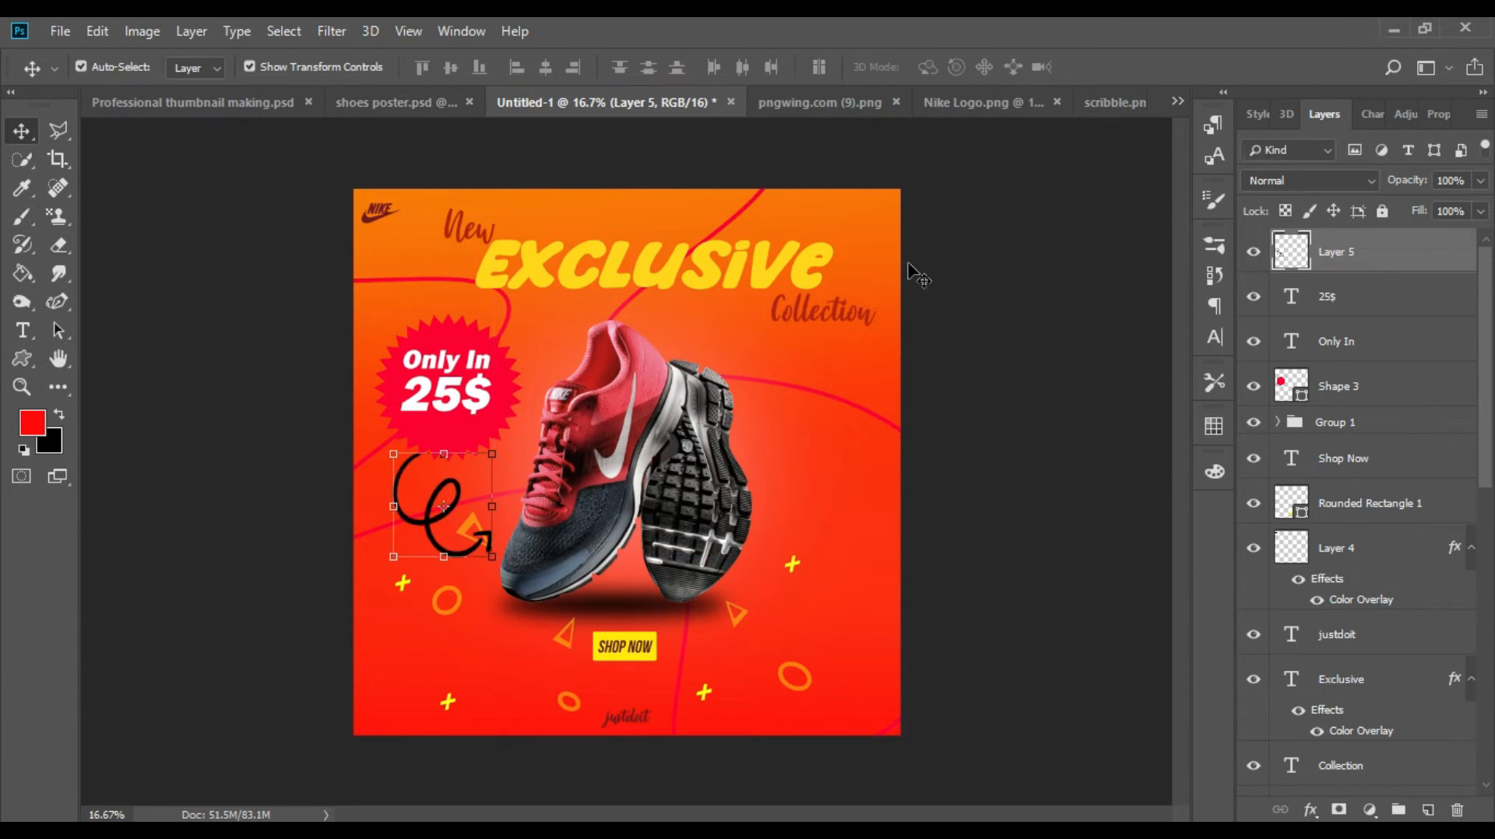
Step: Hide the triangle outline overlapping the arrow, layer Shape 2 copy inside Group 1
scroll(1314, 306, down, 1)
click(1334, 377)
click(1278, 378)
scroll(1285, 376, down, 1)
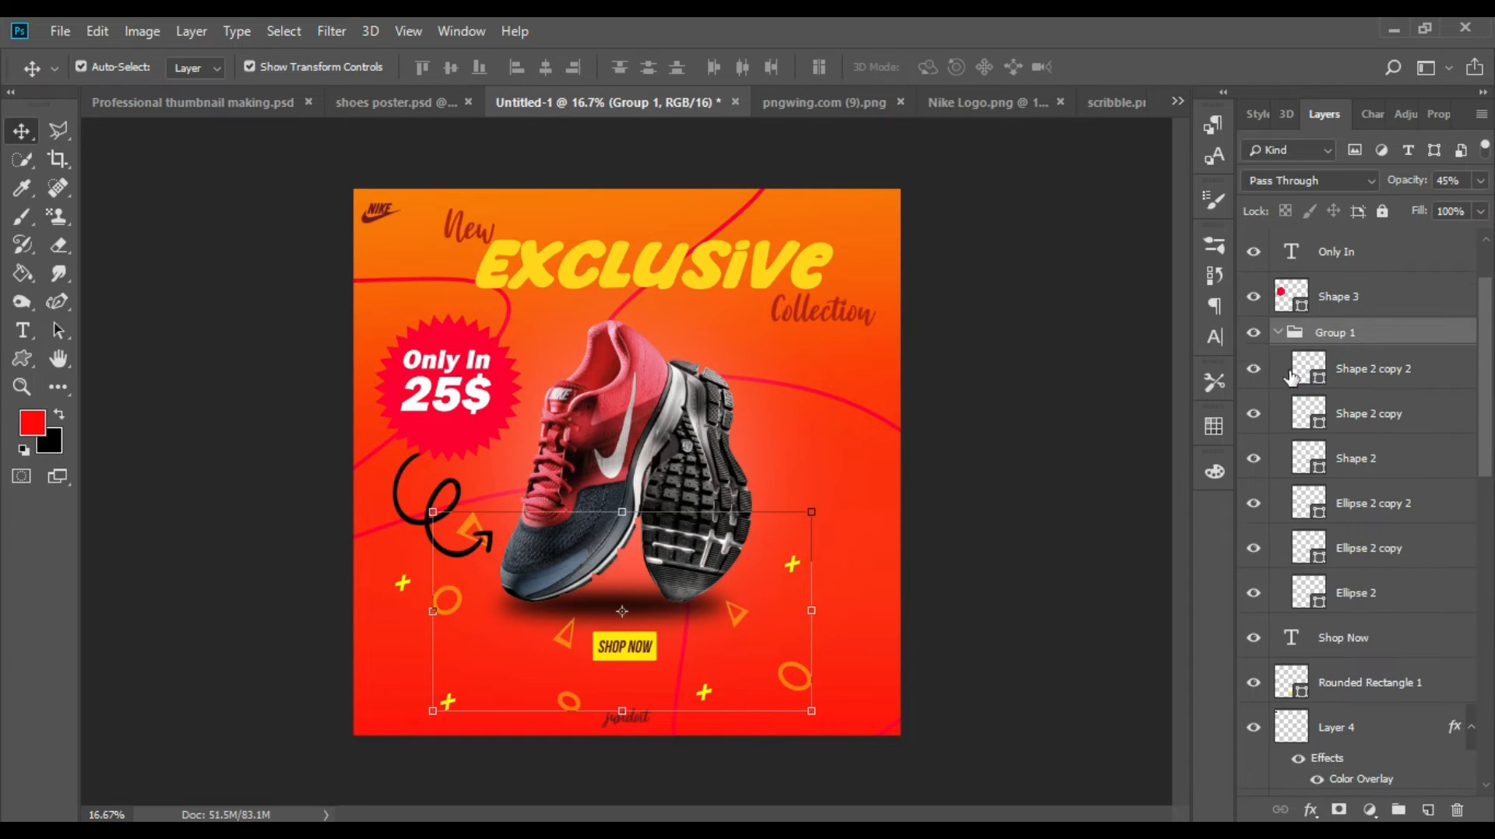
click(1297, 374)
click(1294, 424)
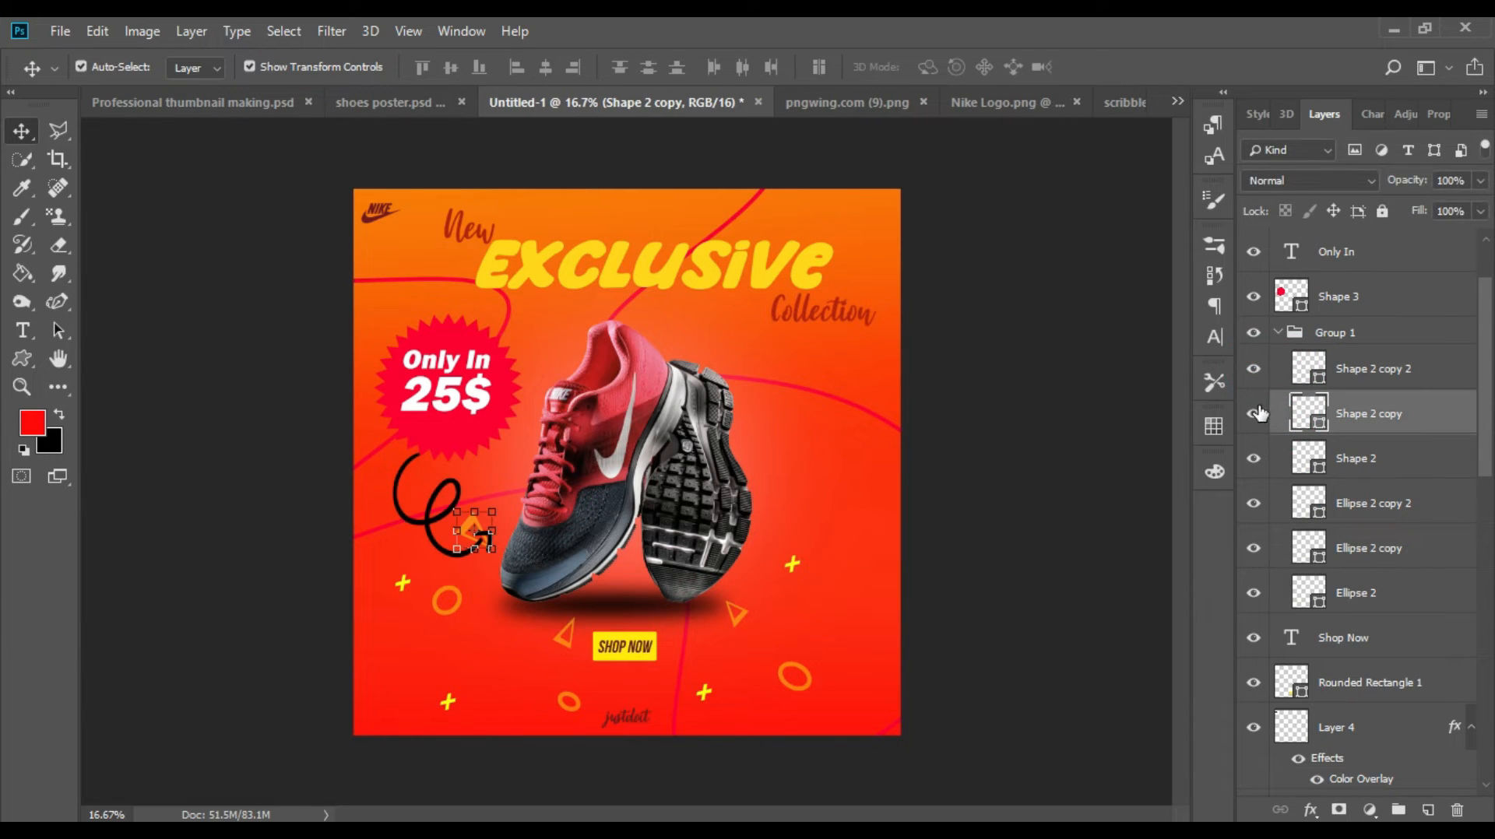
click(1255, 413)
click(1278, 332)
scroll(1371, 311, up, 1)
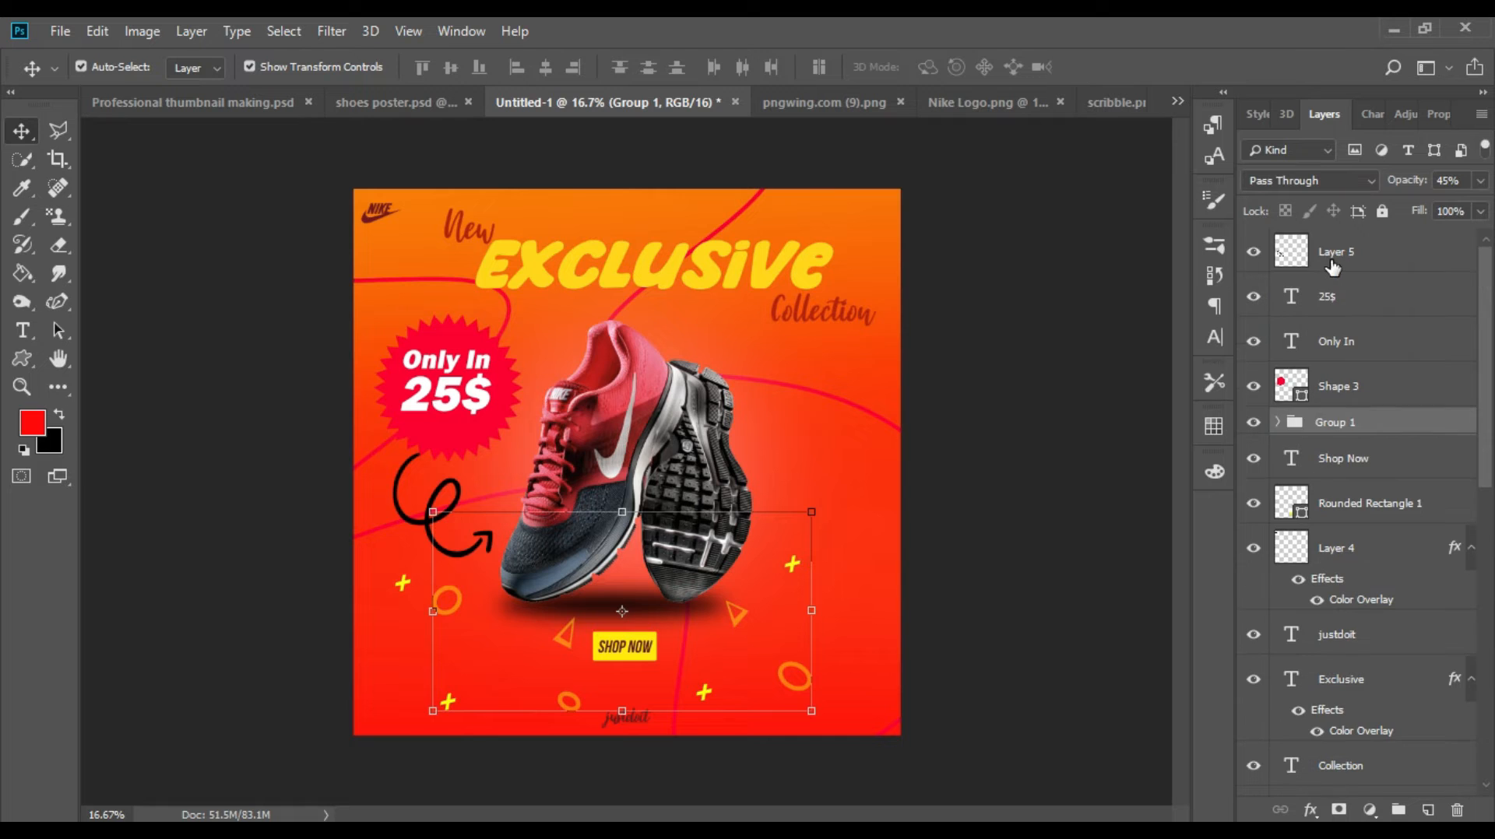
Step: Open the layer style of the arrow layer and try a dark red Color Overlay on it
click(1452, 249)
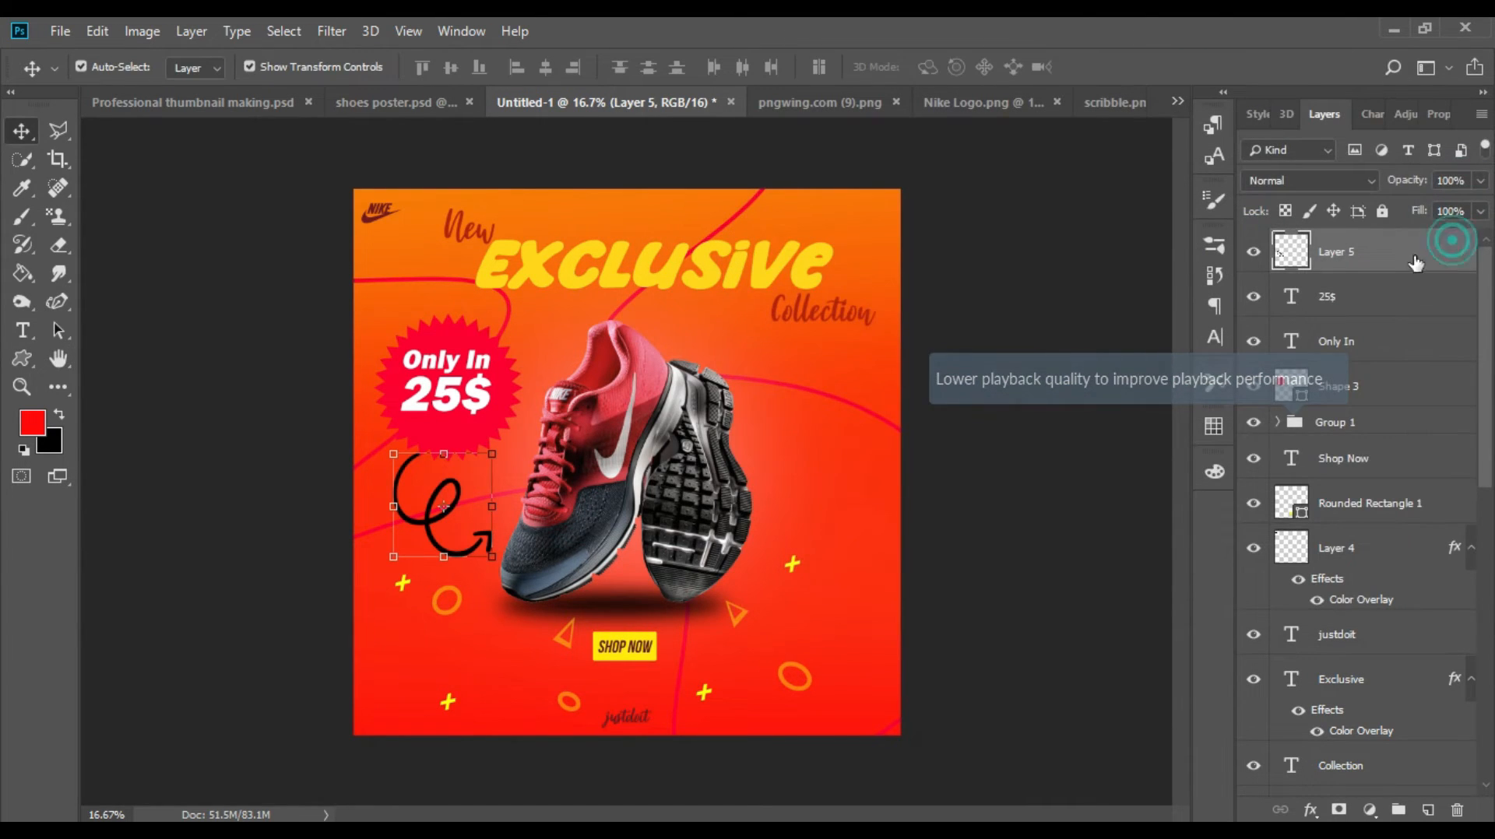
double_click(1452, 242)
drag(1037, 128, 1194, 126)
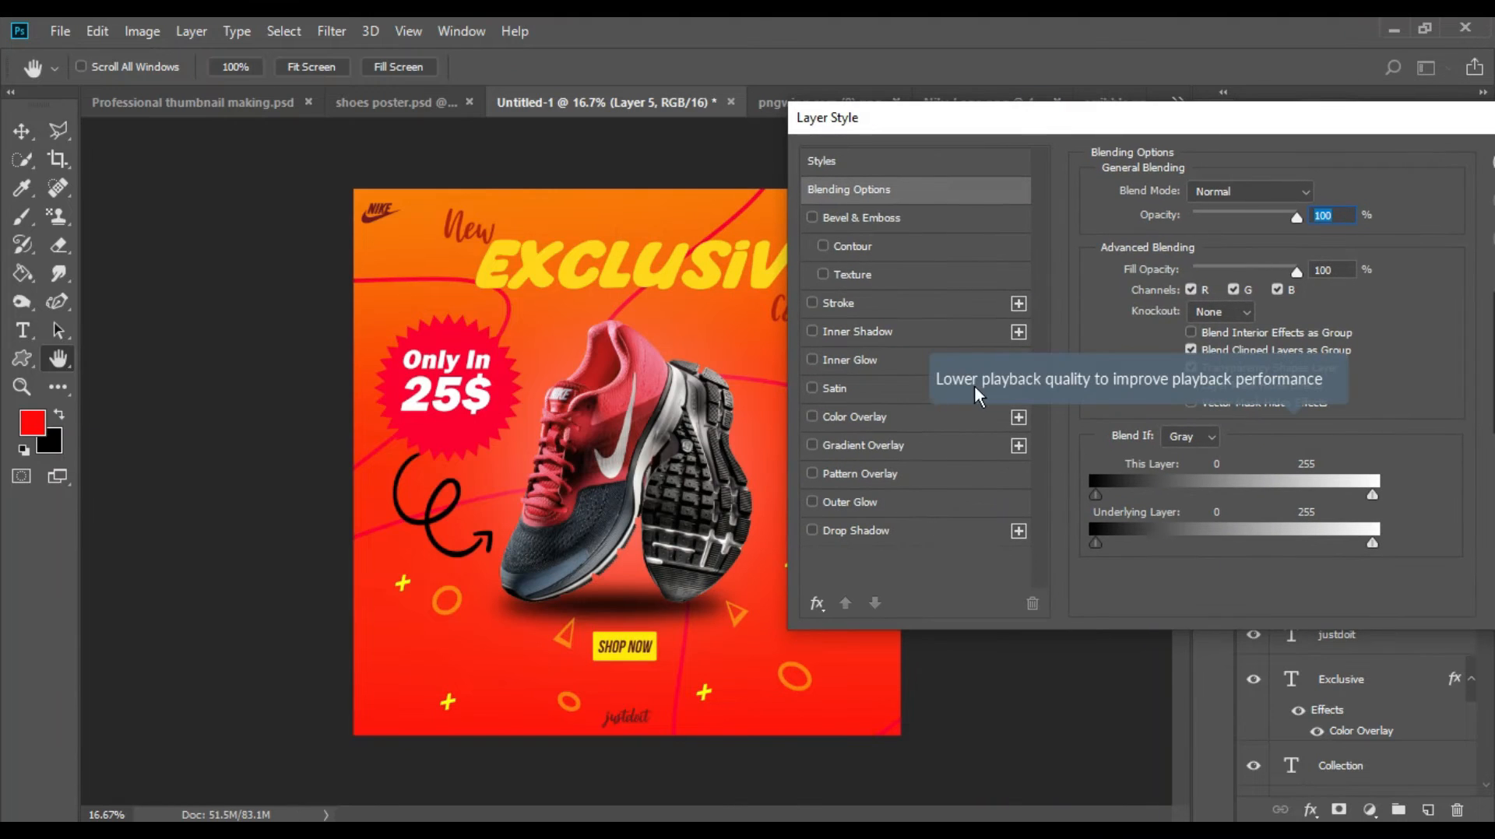
click(1030, 364)
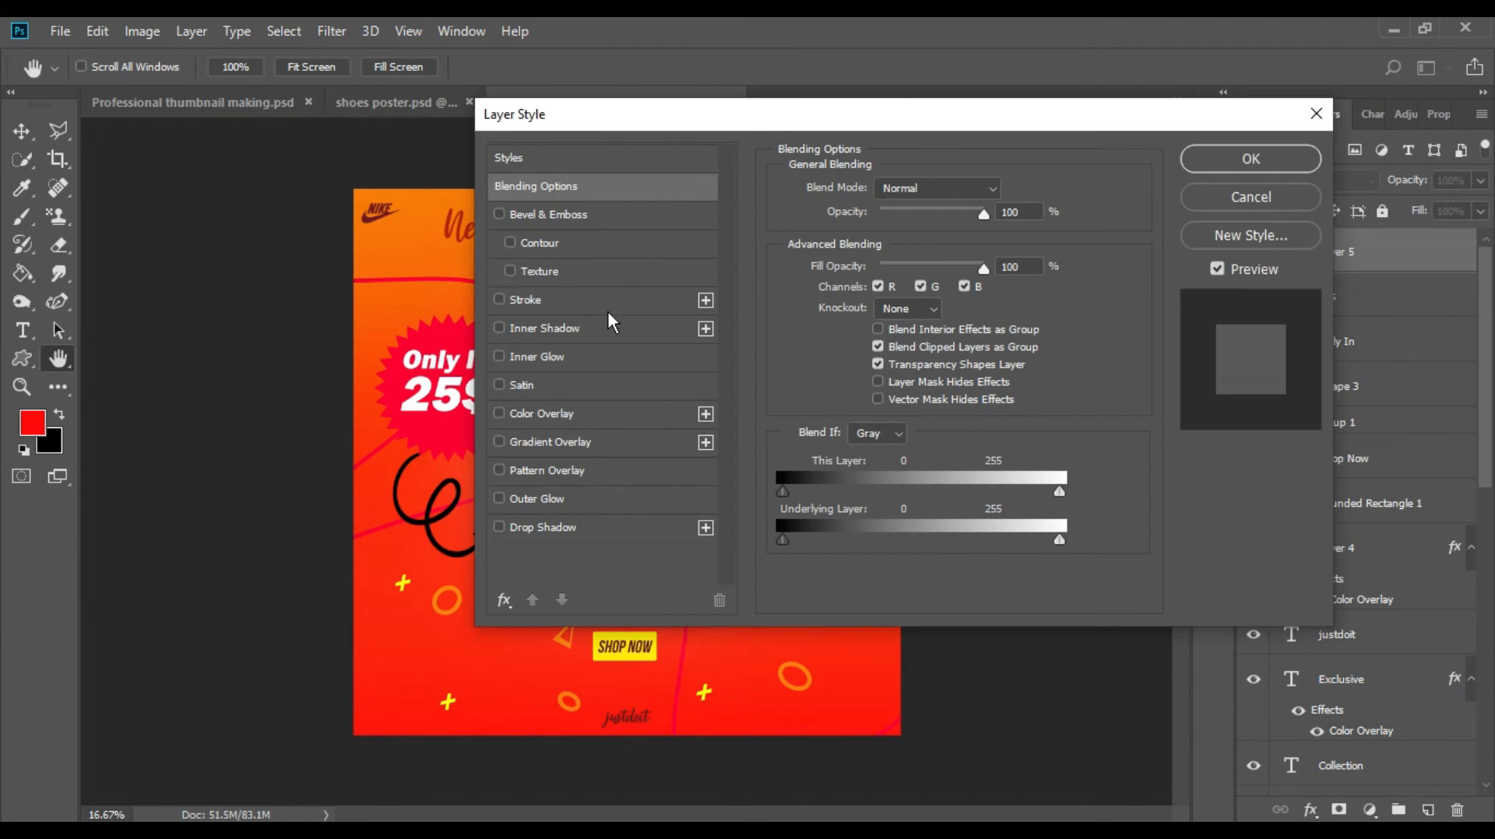
drag(722, 120, 1112, 76)
click(934, 356)
click(930, 373)
click(889, 344)
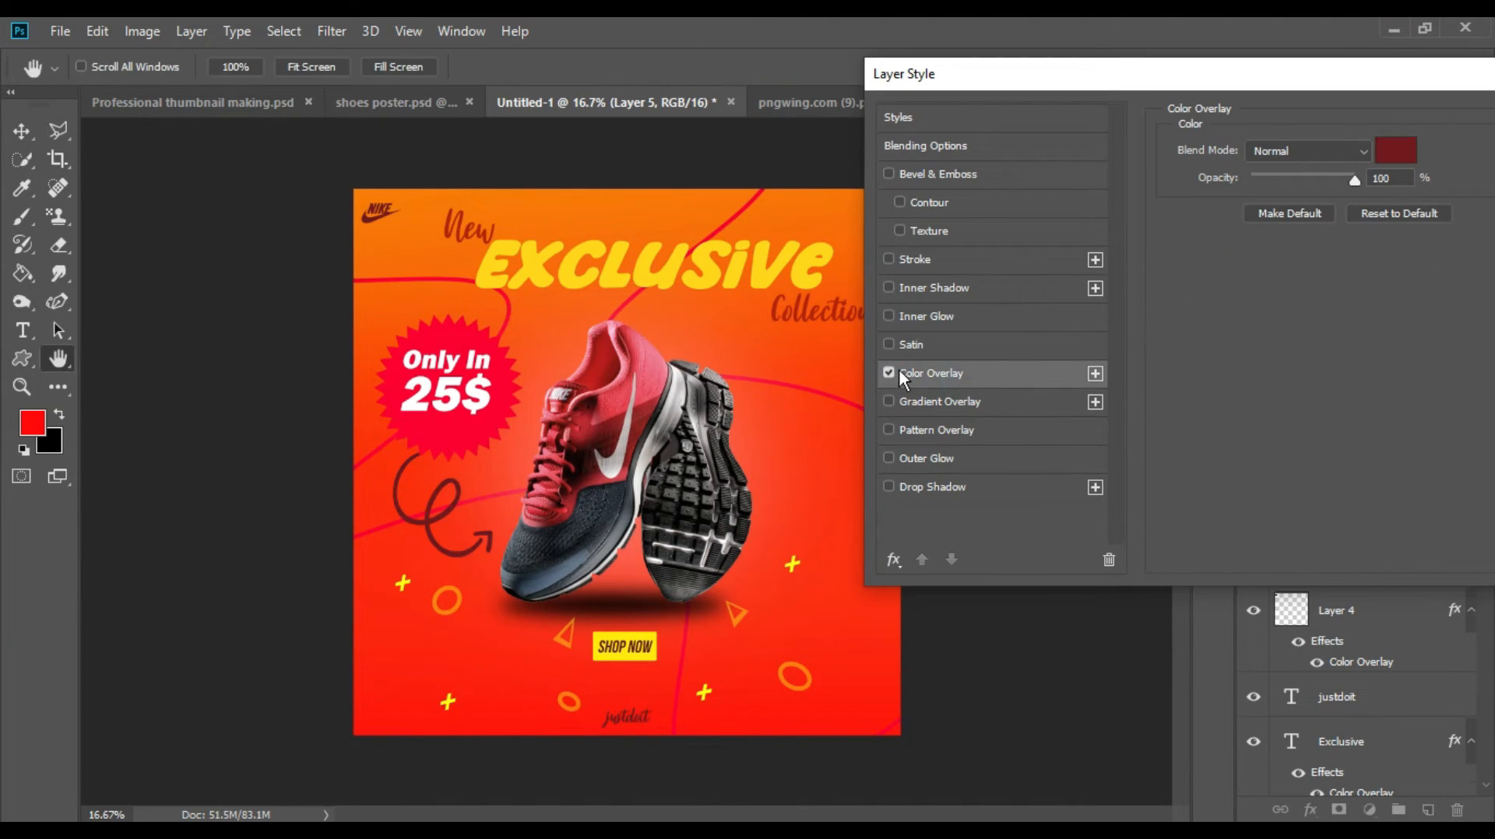
Step: Replace the arrow's Color Overlay with a Gradient Overlay using a dark red preset
click(895, 405)
click(888, 373)
click(1371, 199)
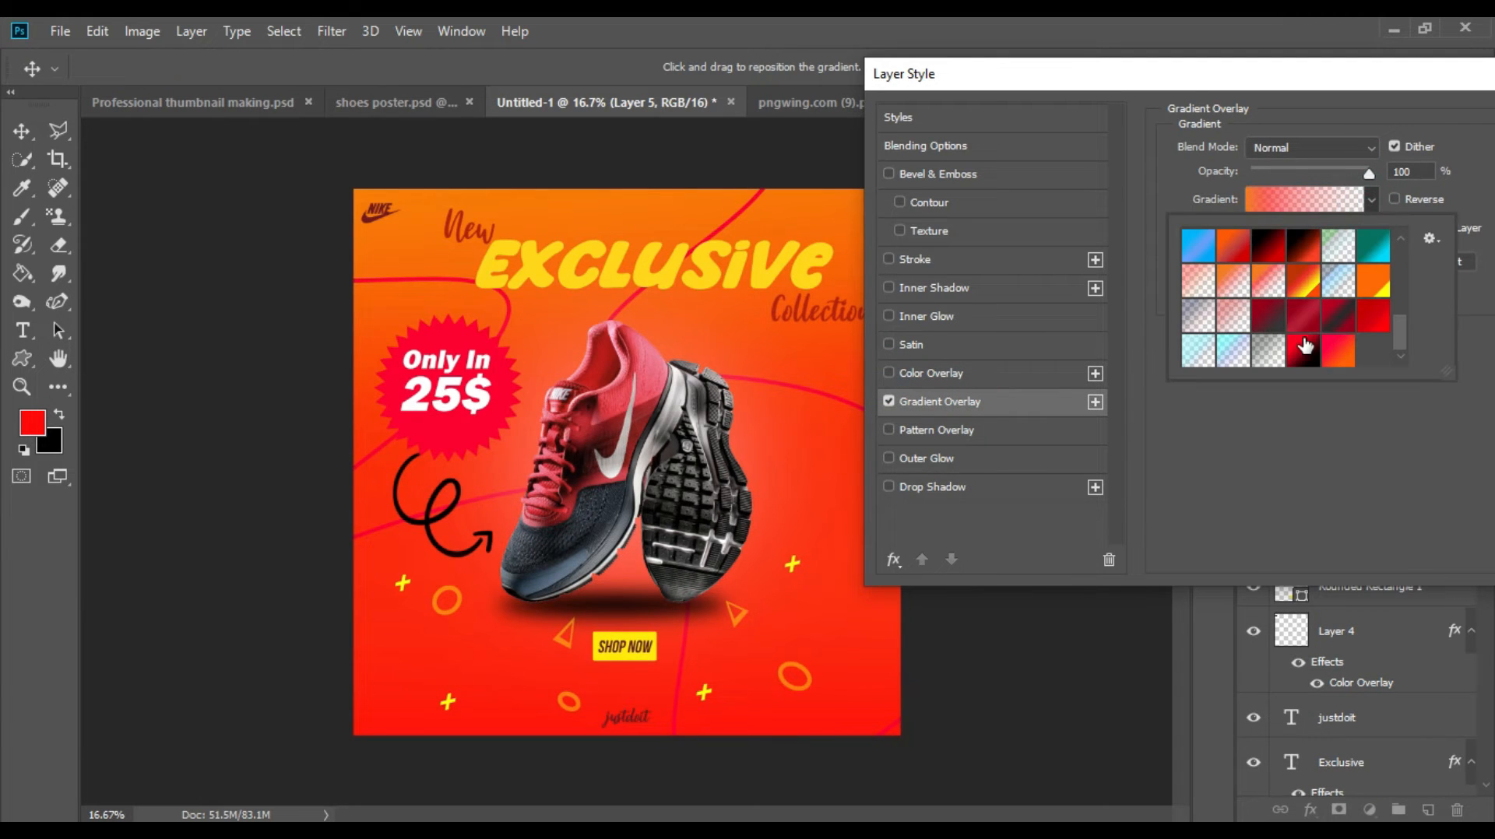
click(1327, 354)
click(1337, 315)
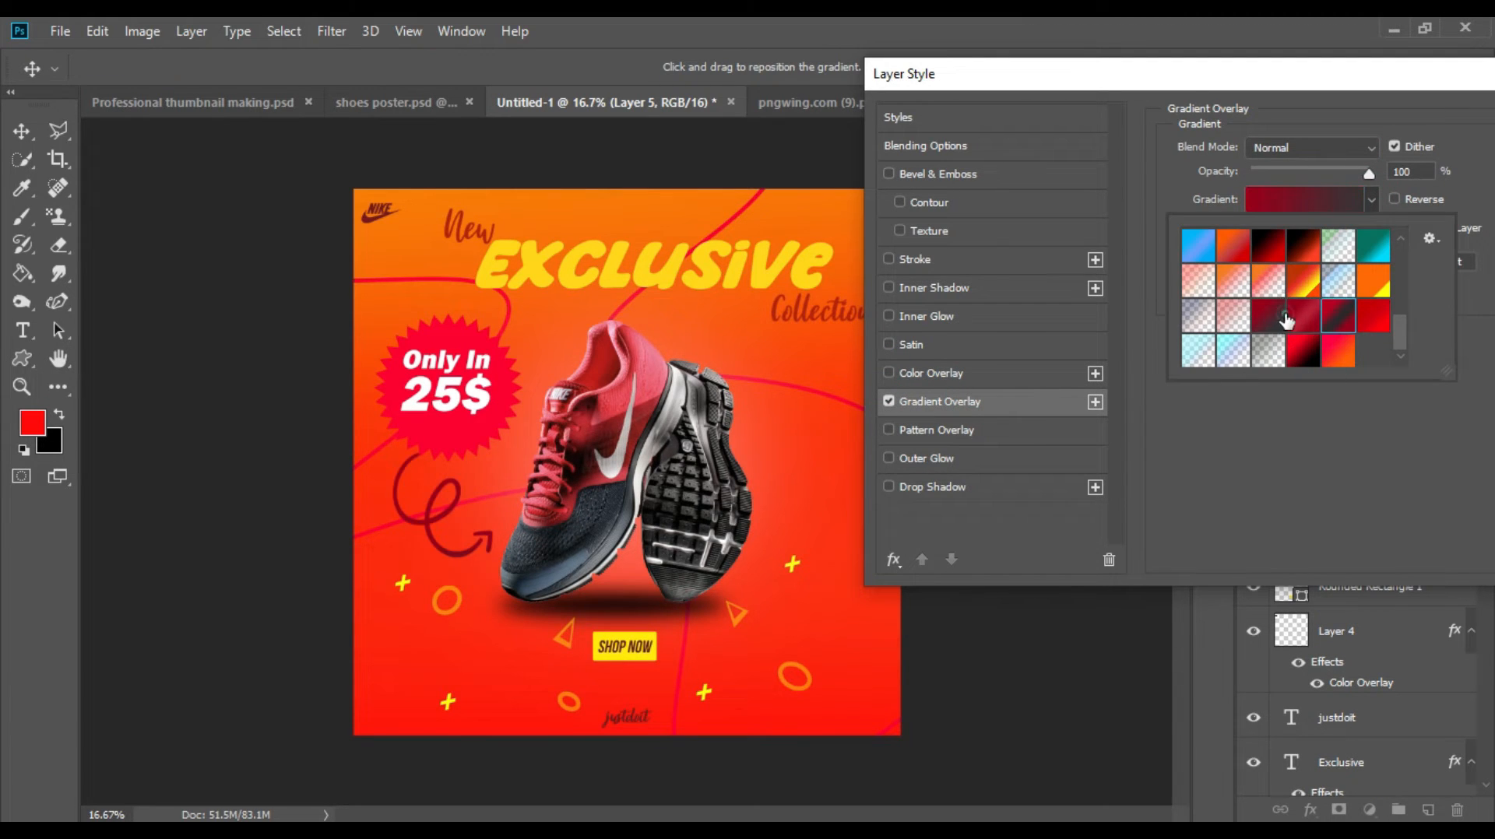
double_click(1294, 313)
drag(1394, 77, 1205, 97)
click(1451, 133)
click(1038, 228)
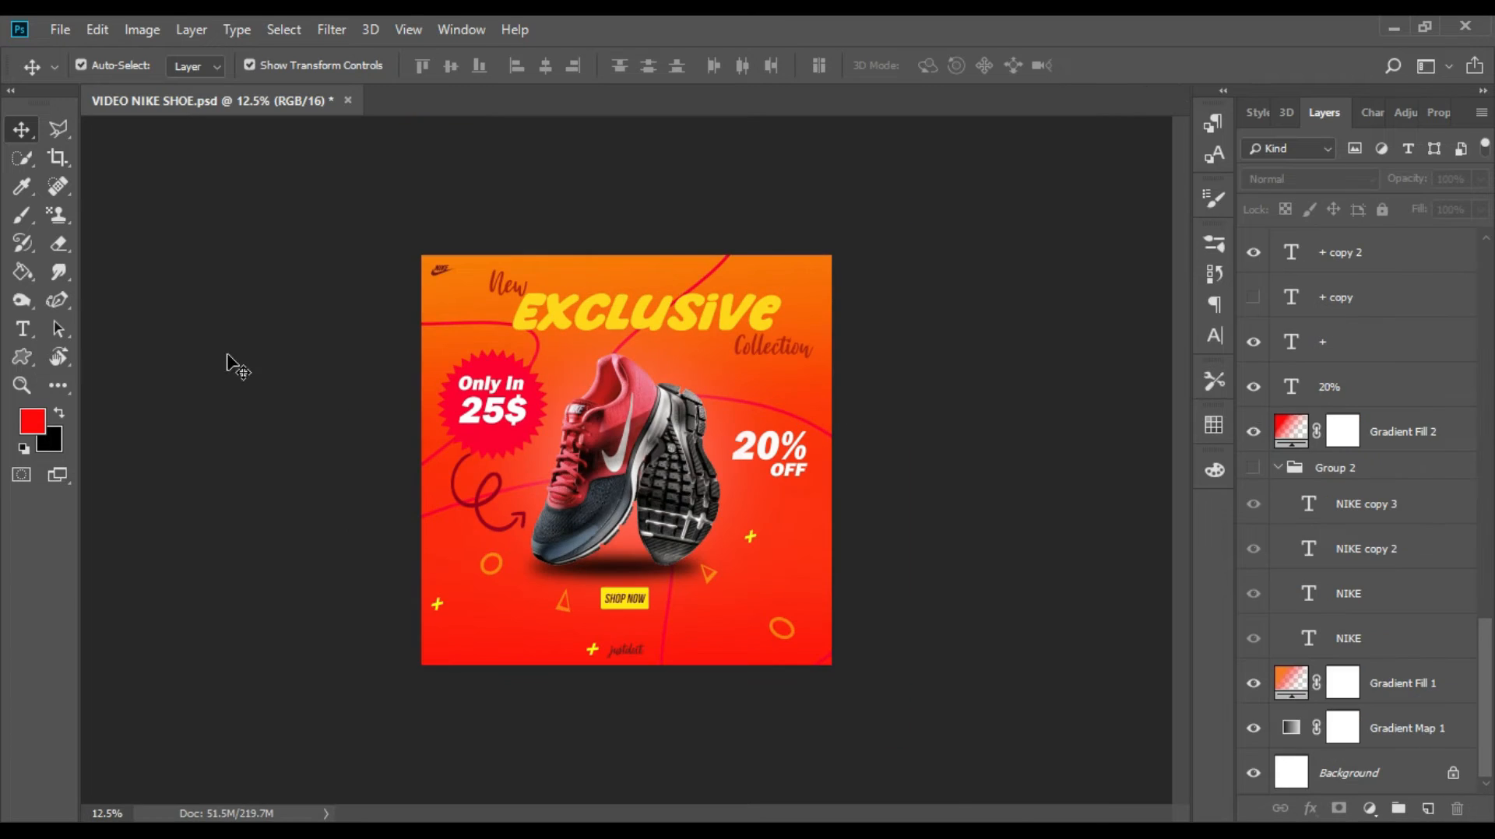
Step: Add the text "NLIKE" beside the poster and shift it horizontally onto the artwork below the starburst badge
click(22, 330)
click(293, 480)
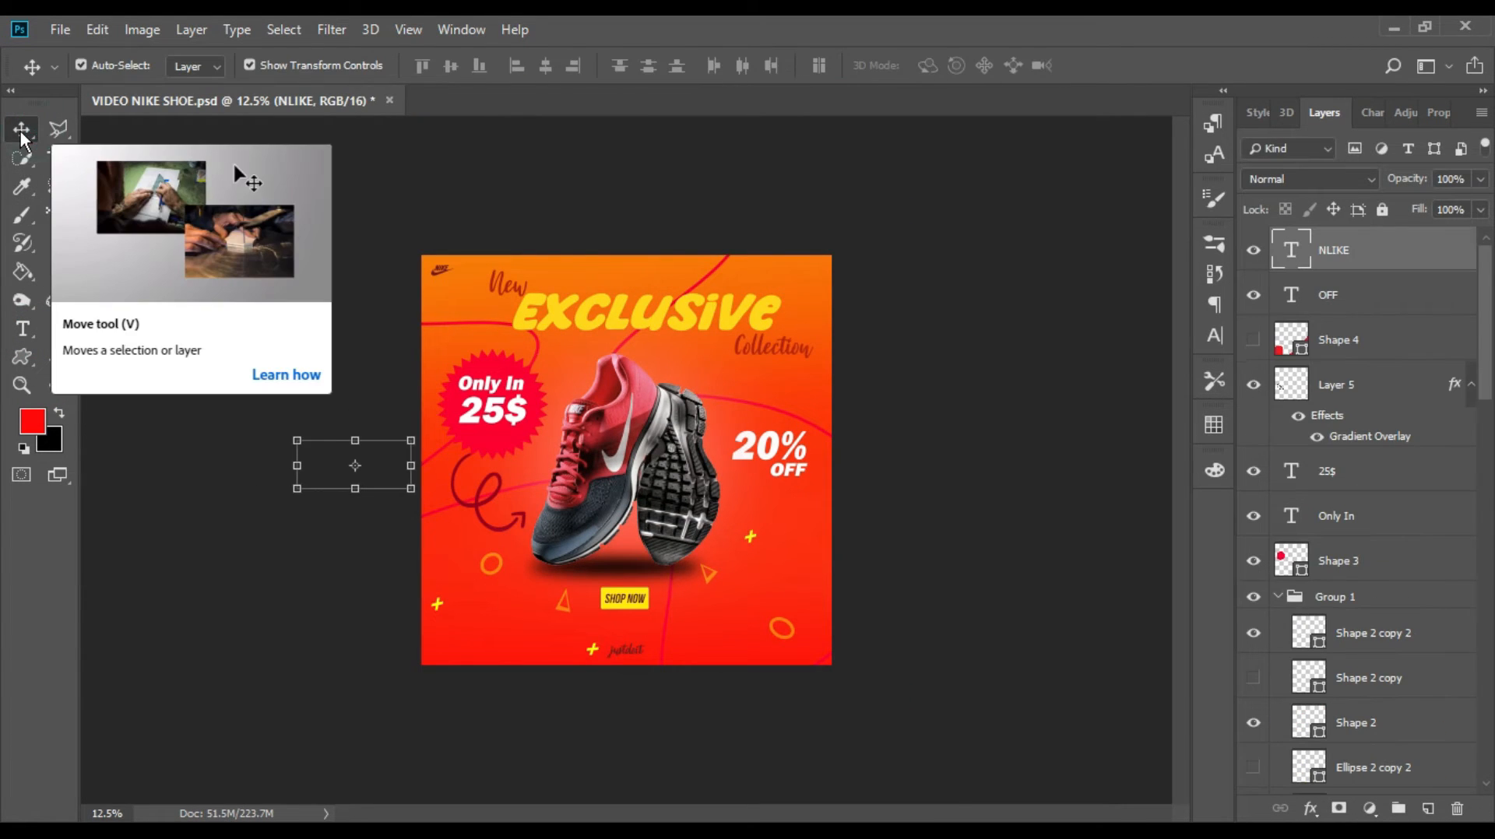
key(shift+Right)
key(shift+Right)
key(shift+Right)
key(shift+Right)
key(shift+Right)
key(shift+Right)
key(shift+Right)
key(shift+Right)
key(shift+Right)
key(shift+Right)
key(shift+Right)
key(shift+Right)
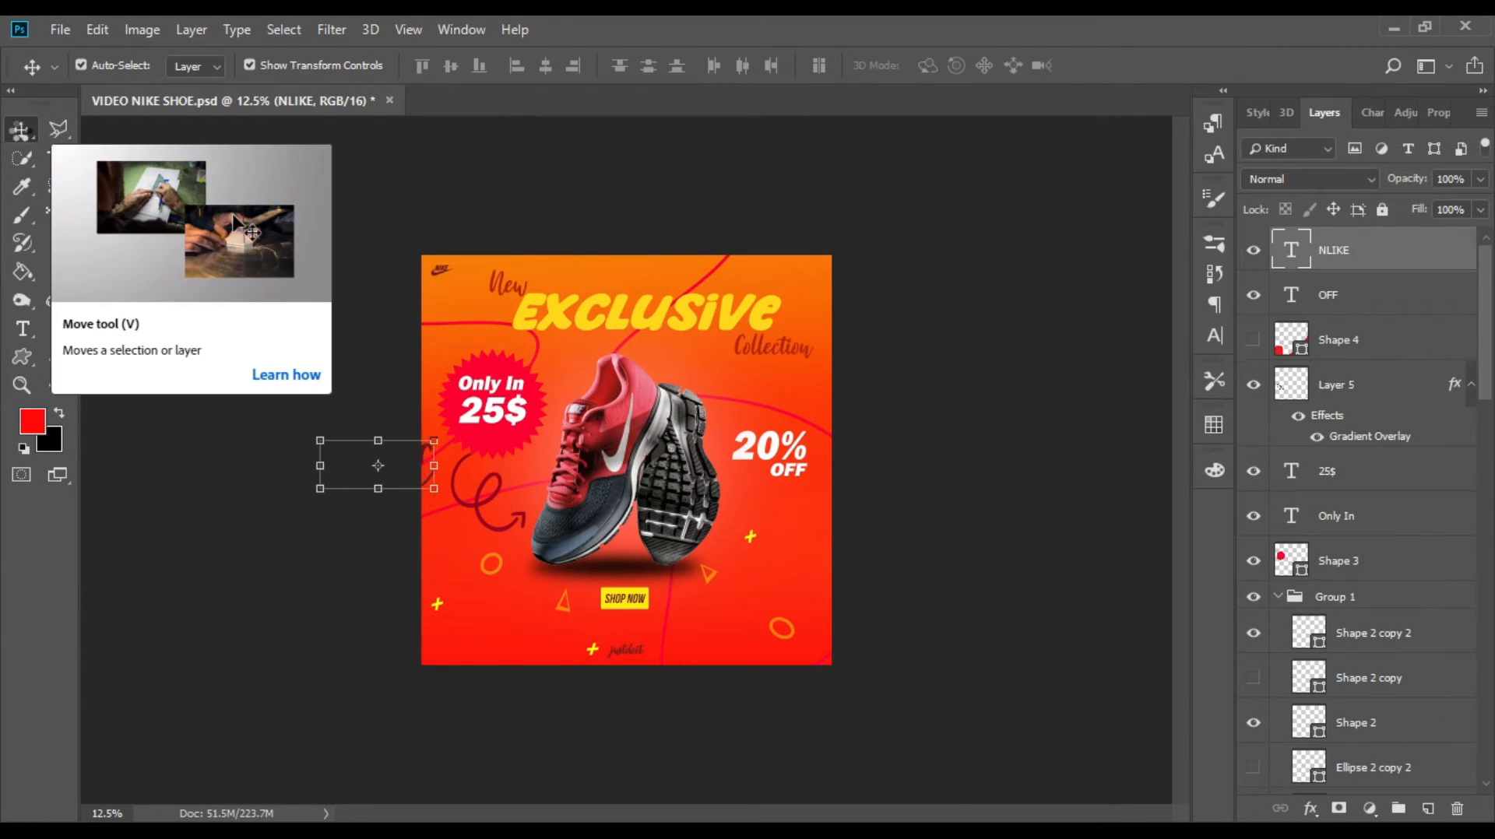
key(shift+Right)
key(shift+Right)
key(shift+Right)
key(shift+Right)
key(shift+Right)
key(shift+Right)
key(shift+Right)
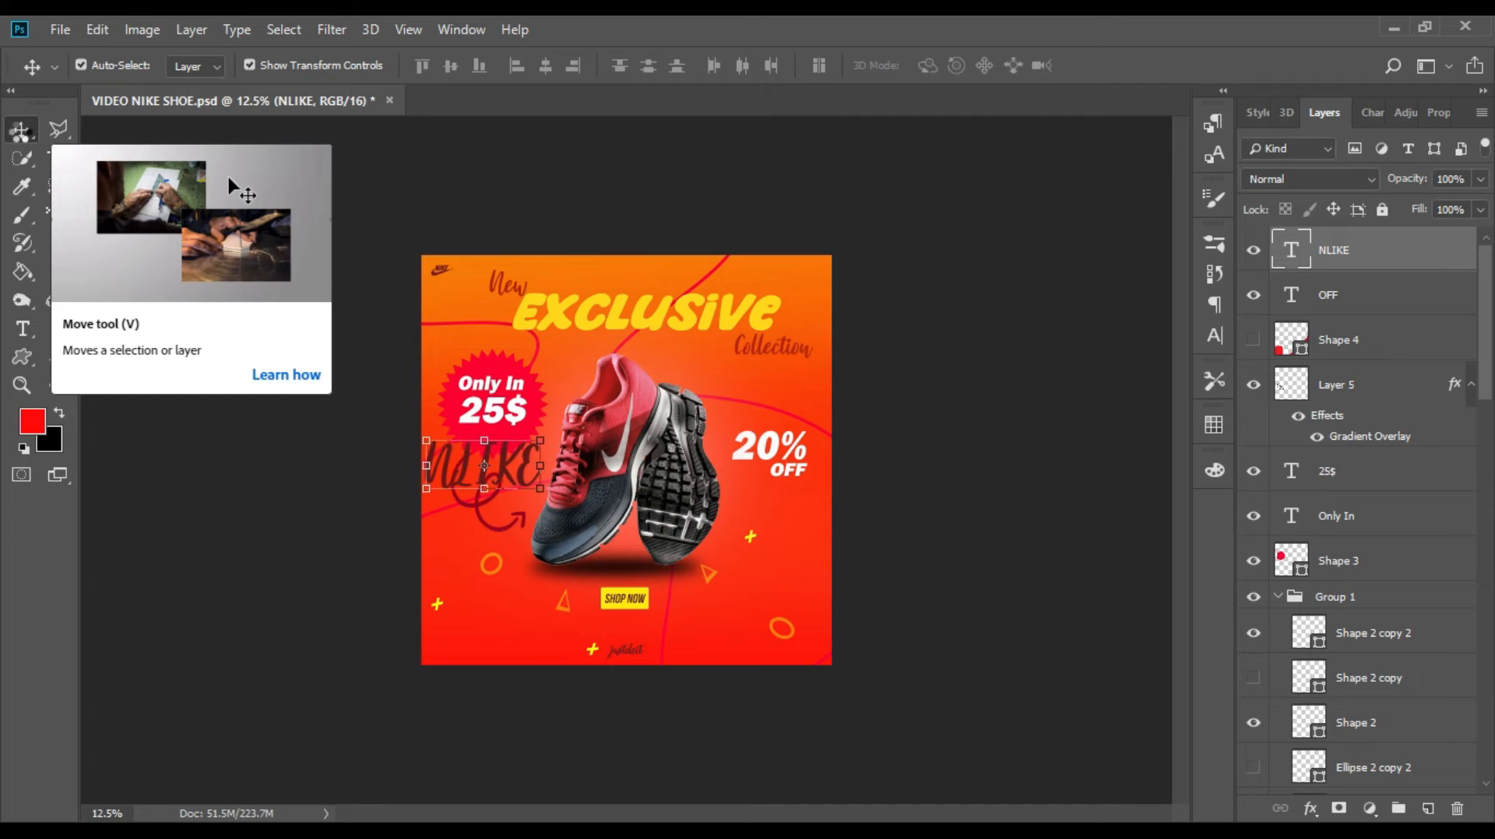
Step: Change the font of the "NLIKE" text to Ash
click(1215, 336)
click(1081, 270)
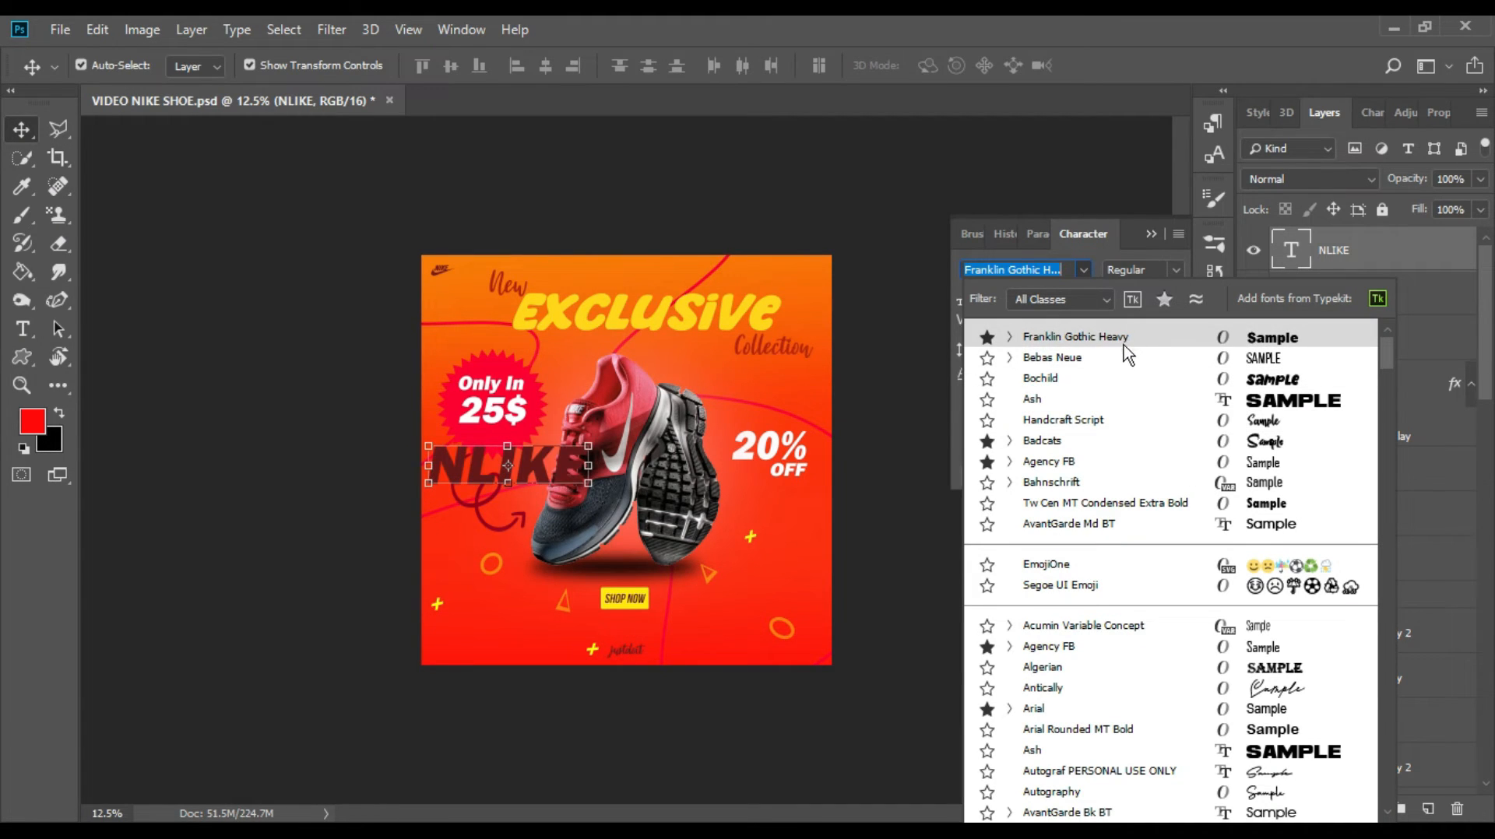
click(1125, 409)
click(1214, 333)
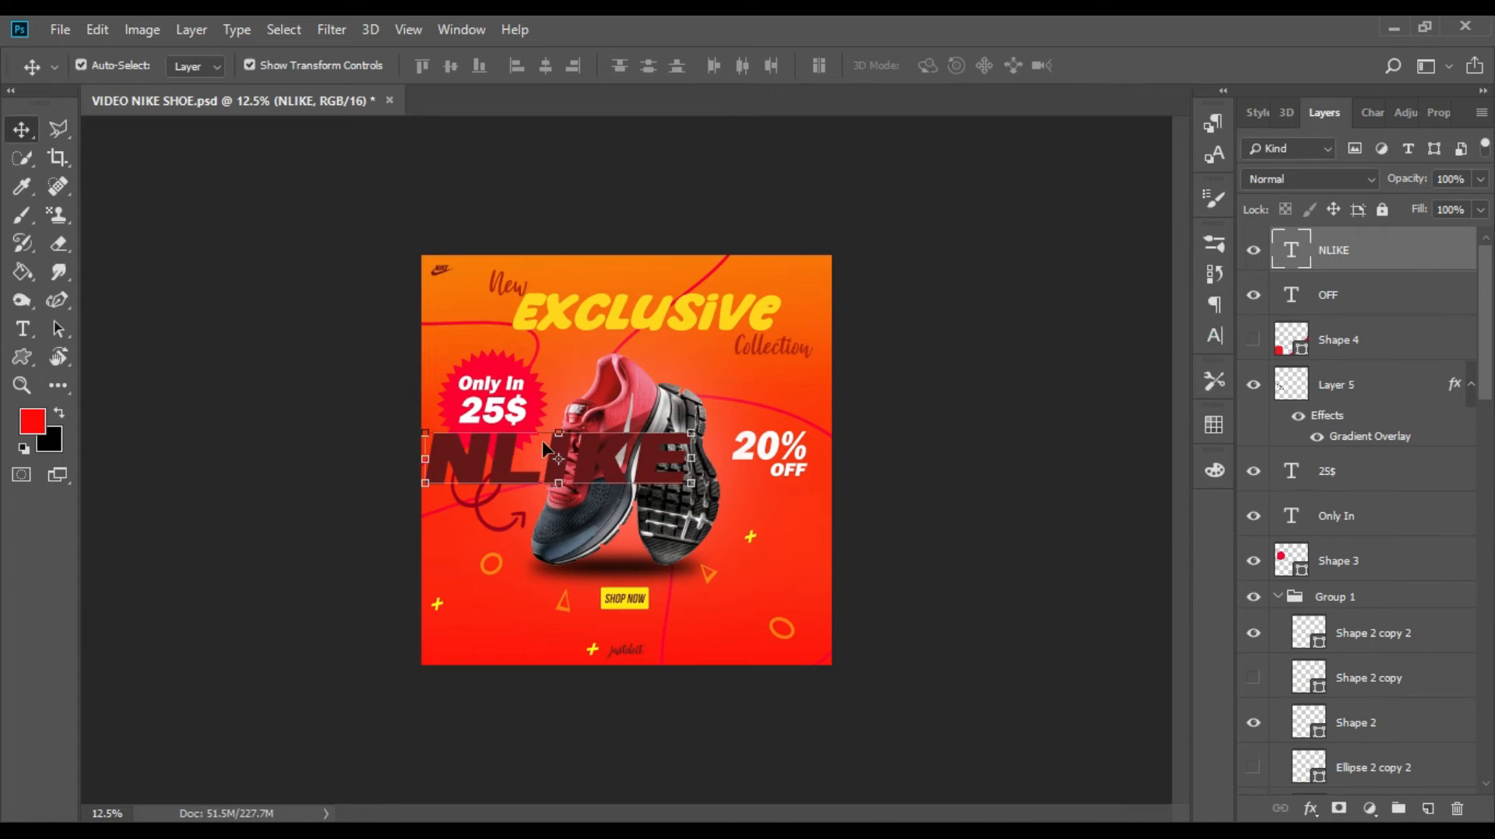
Step: Correct the misspelled "NLIKE" text to read "NIKE"
double_click(1286, 265)
click(530, 465)
key(BackSpace)
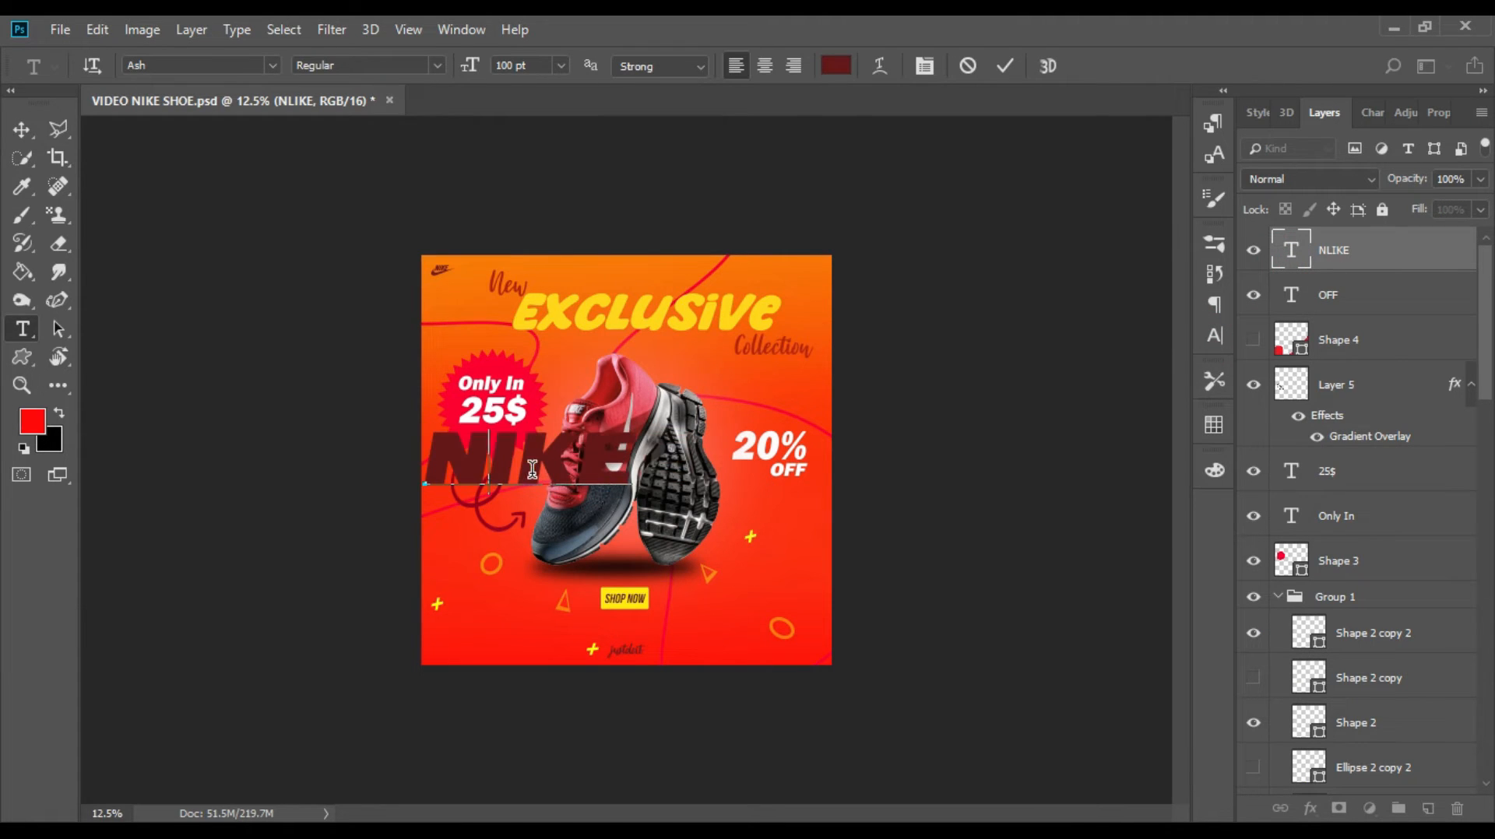
click(21, 130)
Step: Set the colour of the large NIKE text to white
click(1214, 335)
click(1148, 374)
click(1145, 250)
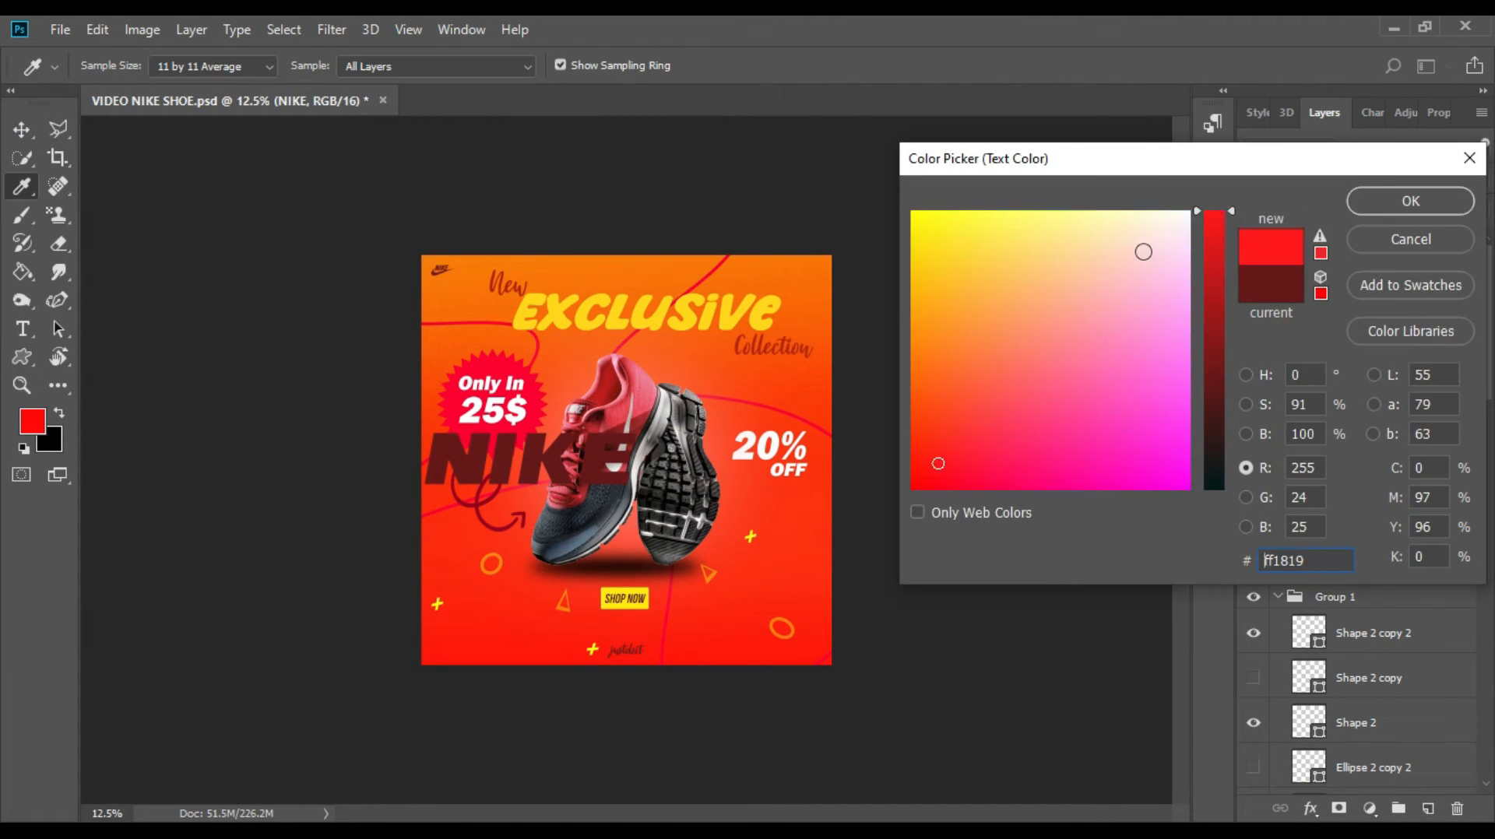
click(1386, 207)
click(1147, 375)
click(935, 198)
click(1409, 200)
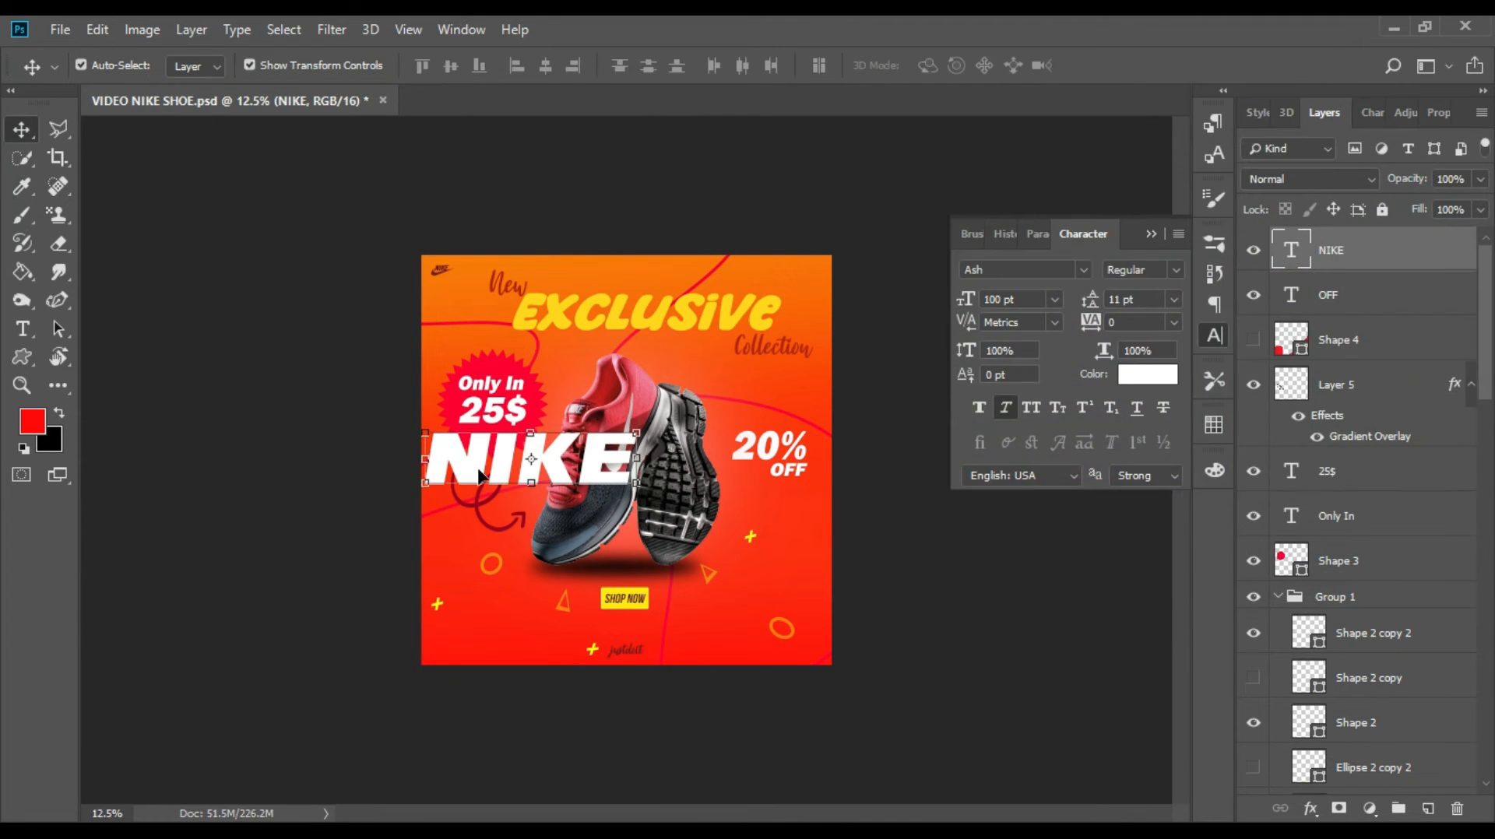
click(1214, 336)
Step: Enlarge the NIKE text to span the poster's width at its upper edge and duplicate it downward into four stacked rows
drag(498, 459, 420, 396)
mouse_move(824, 257)
mouse_down()
mouse_move(868, 243)
mouse_move(844, 254)
mouse_up()
drag(725, 306, 726, 289)
drag(838, 376, 843, 376)
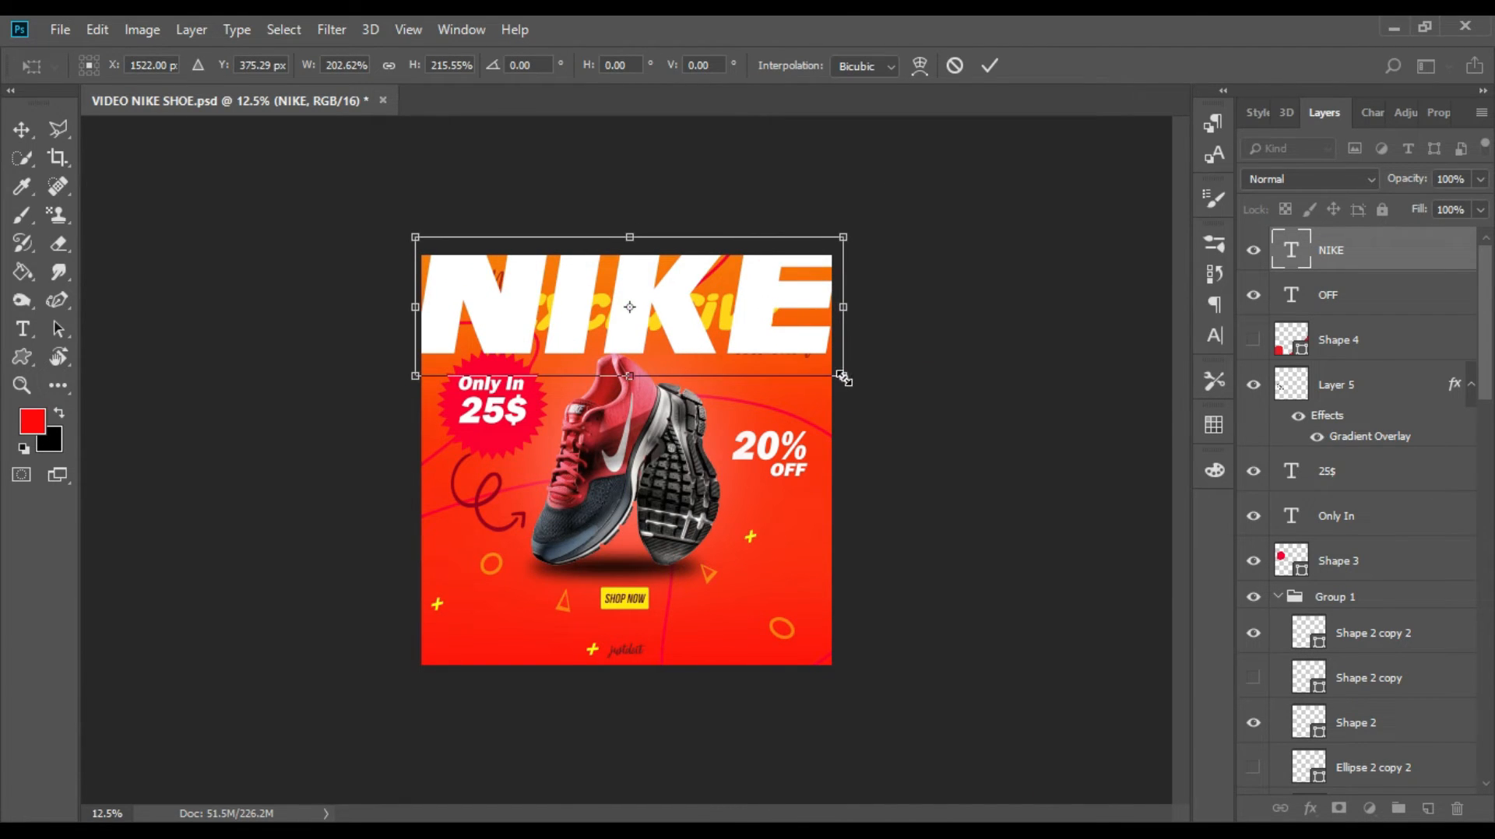
key(Return)
drag(561, 307, 618, 555)
drag(618, 554, 617, 675)
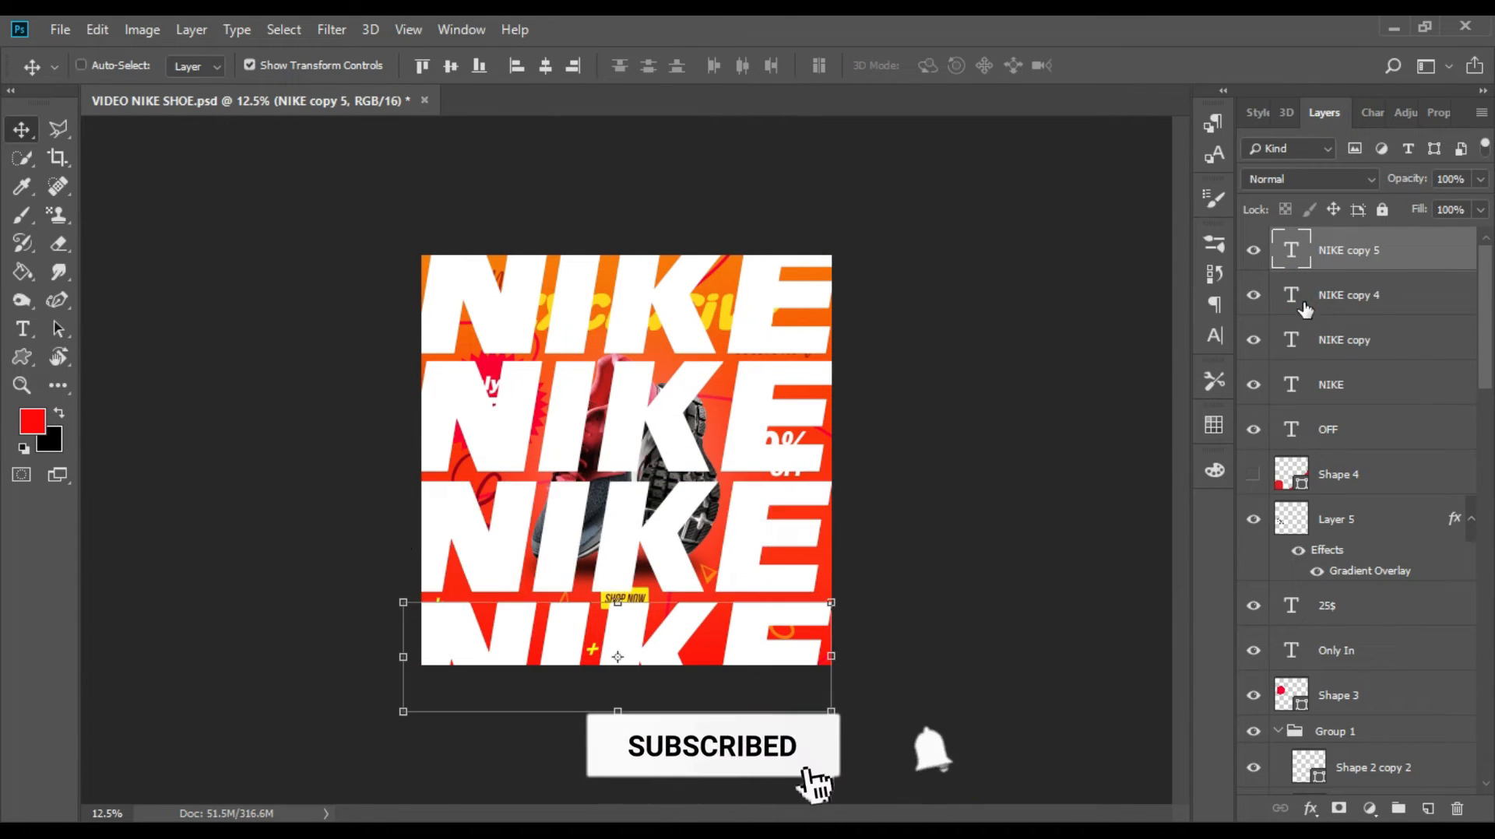
Step: Group the four NIKE text layers and place the group directly beneath the Gradient Fill 2 layer
ctrl+click(1442, 254)
ctrl+click(1439, 249)
ctrl+click(1419, 295)
ctrl+click(1396, 341)
ctrl+click(1389, 384)
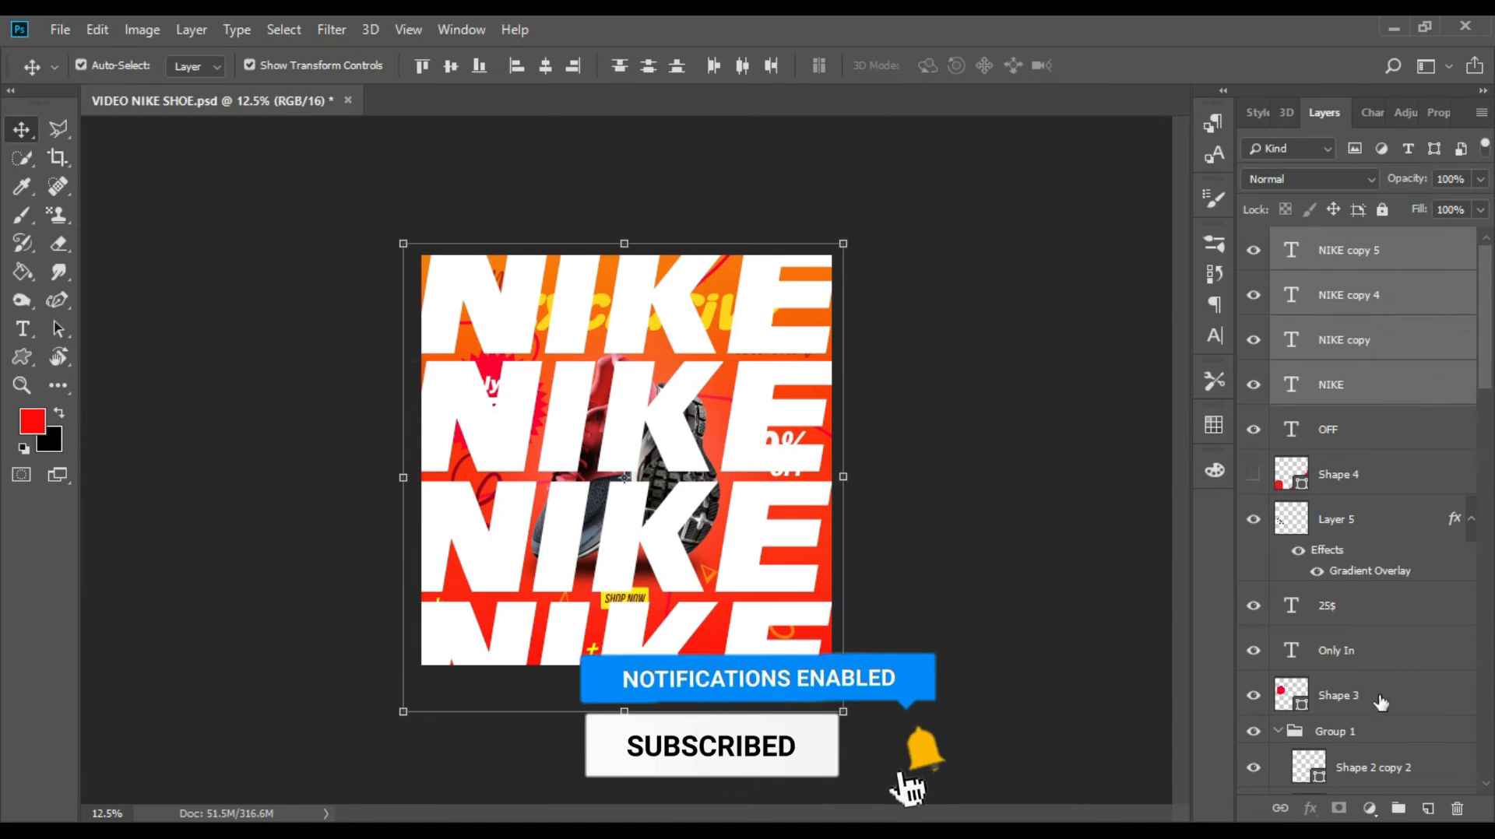
key(ctrl+g)
drag(1389, 316, 1355, 723)
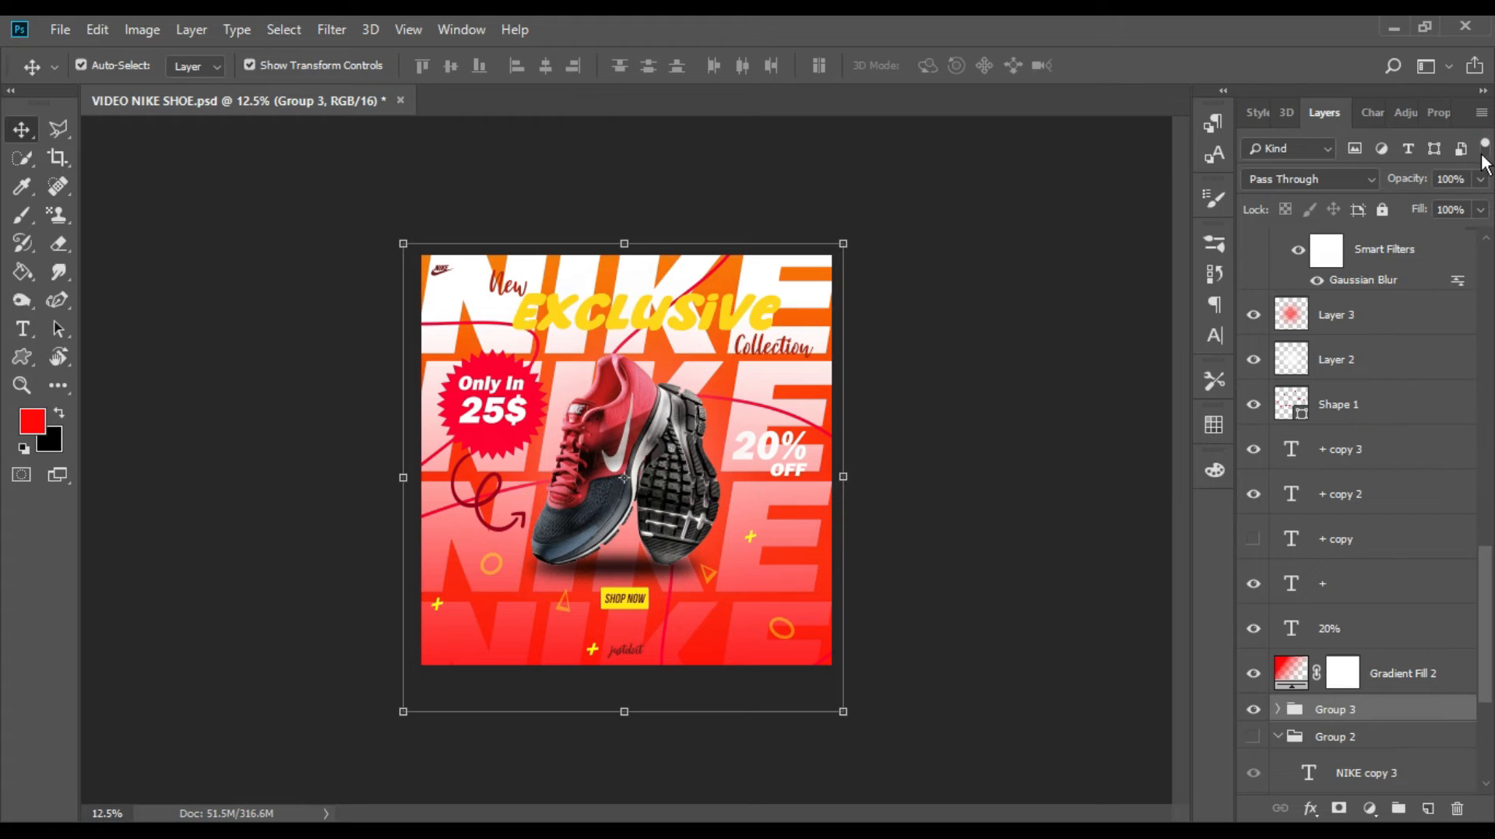
Step: Lower the opacity of the NIKE text group to make it a faint background pattern
click(1480, 179)
drag(1451, 203, 1397, 195)
click(1119, 241)
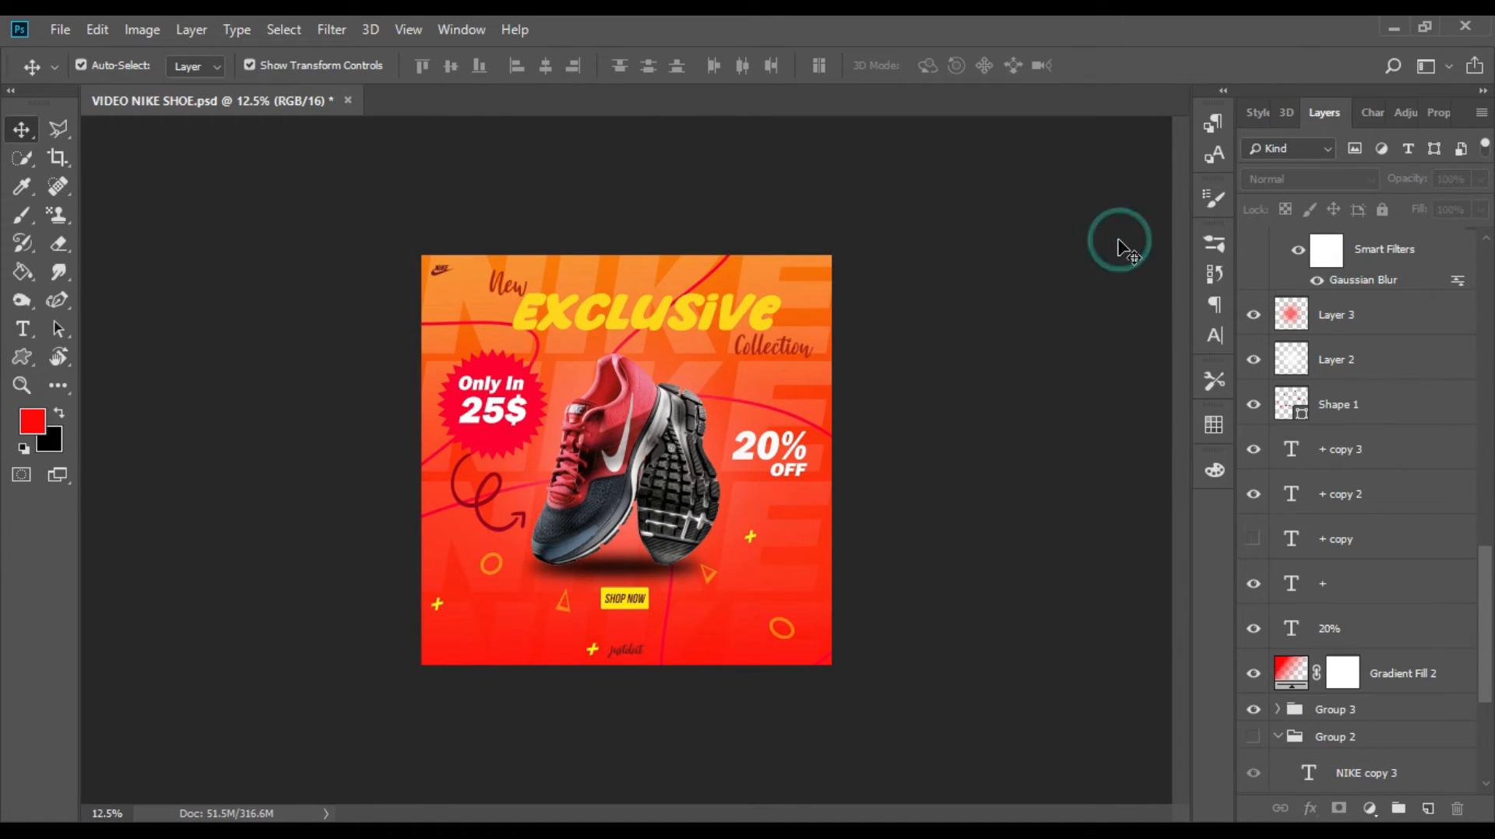
Step: Move the "justdoit" text from the poster's lower edge to its upper-right corner
click(621, 656)
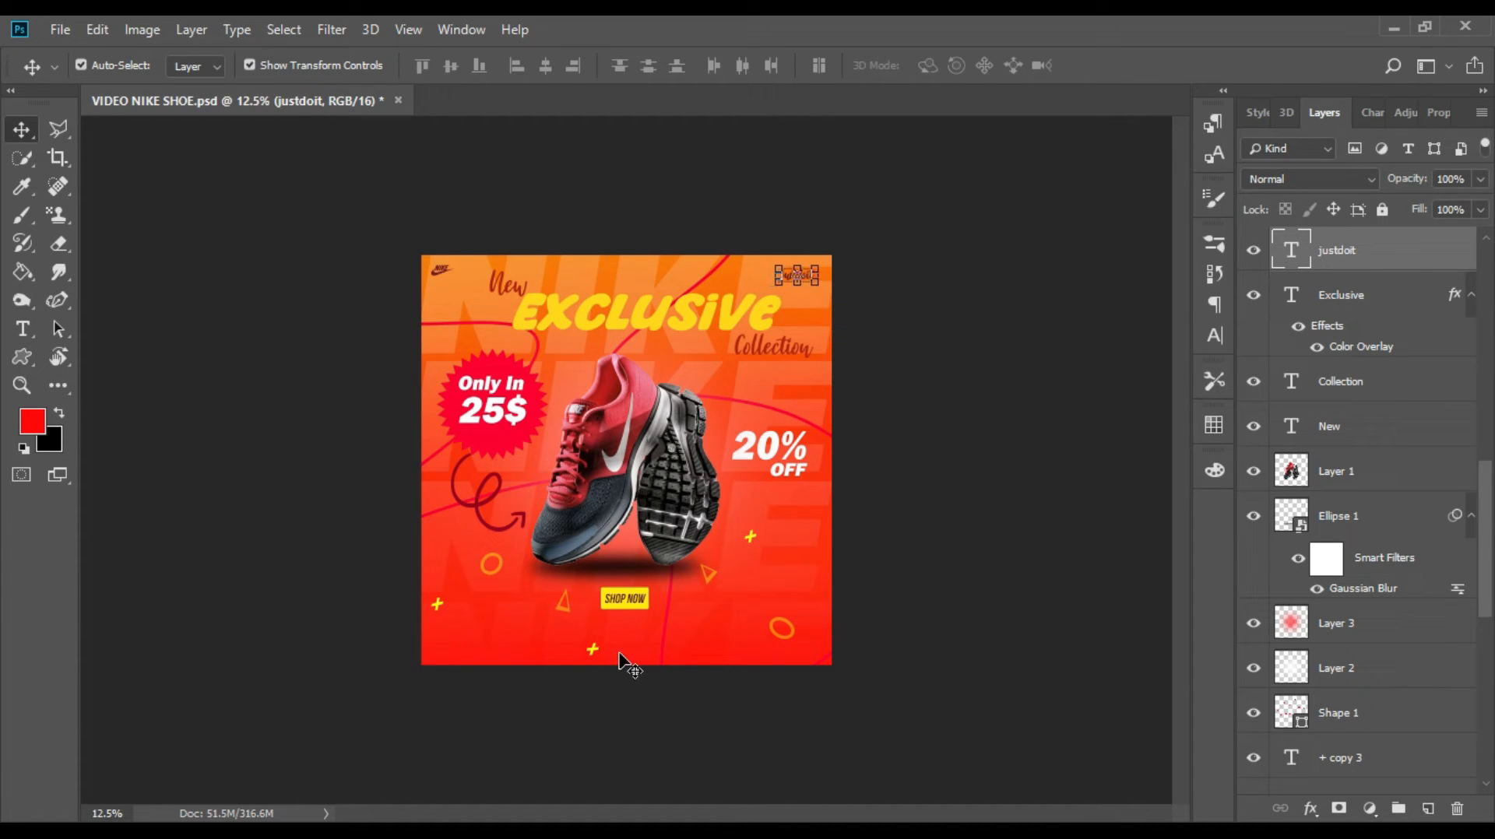
click(940, 410)
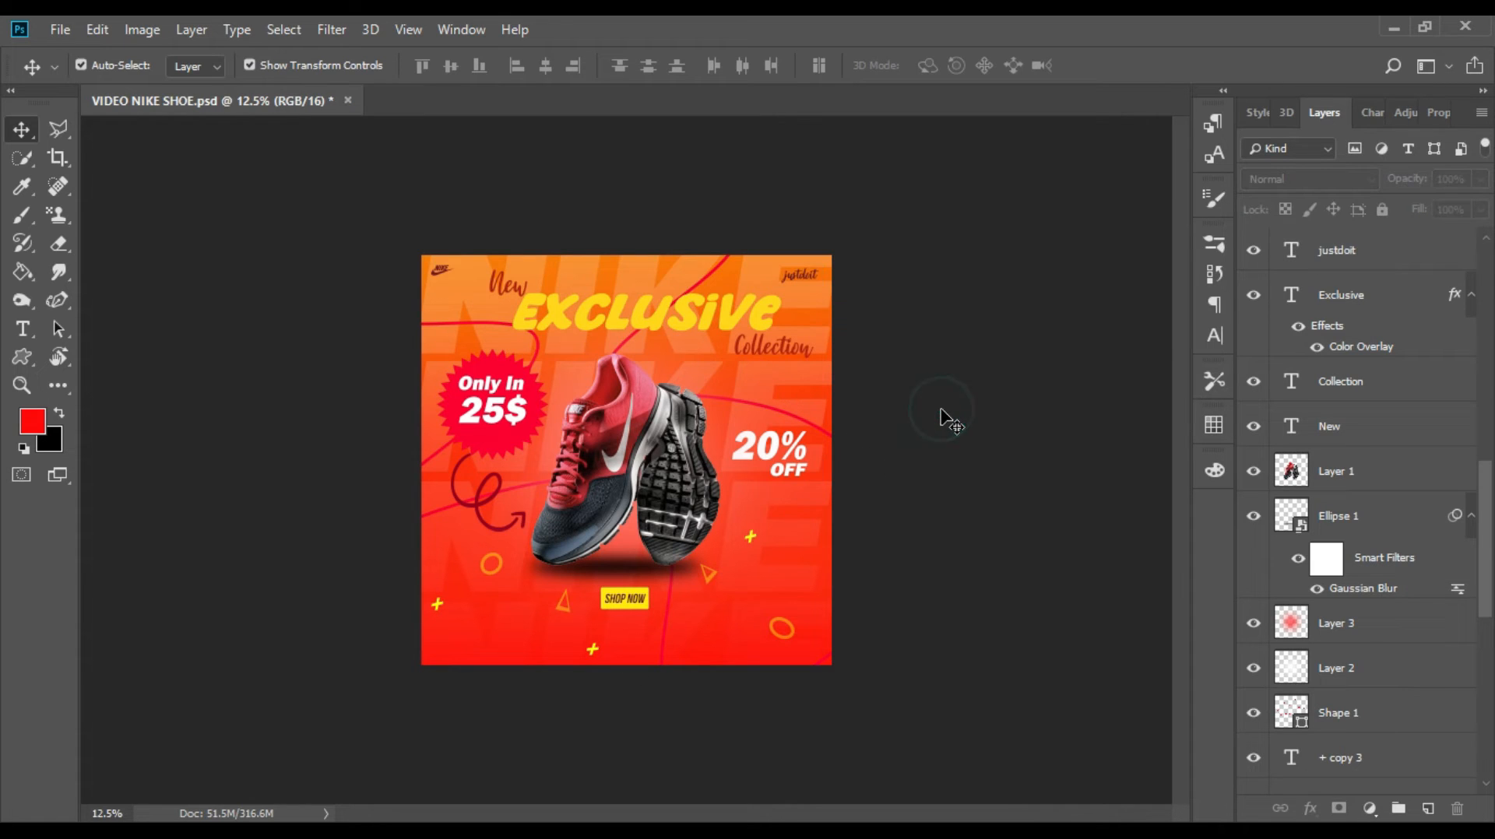
Step: Add the tagline text "THE MOMENT OF YOUR STYLE" starting outside the poster's lower-left corner
click(22, 329)
click(193, 689)
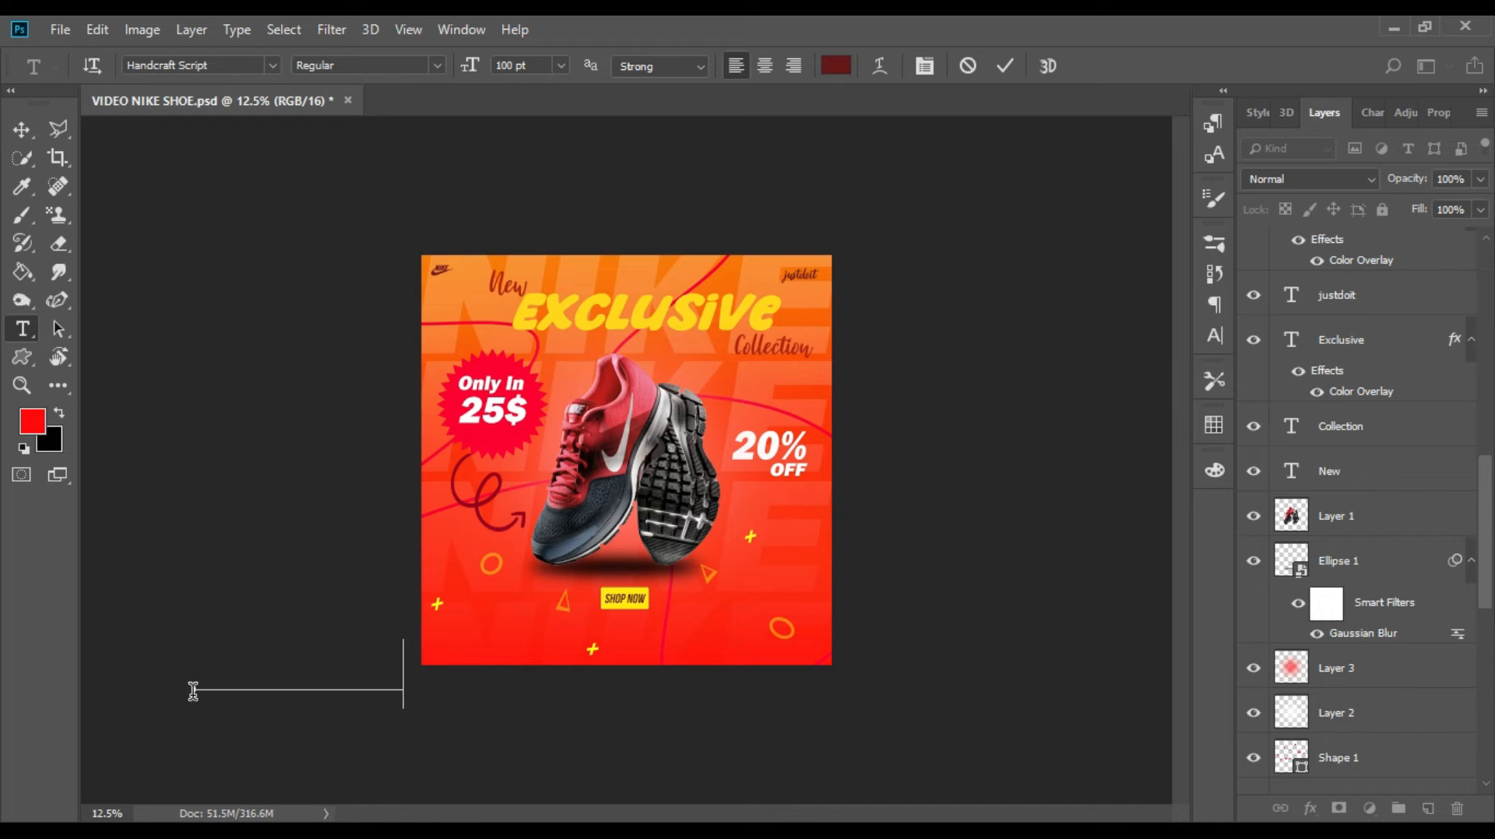
key(BackSpace)
key(BackSpace)
key(BackSpace)
key(BackSpace)
key(BackSpace)
key(BackSpace)
key(BackSpace)
key(BackSpace)
key(BackSpace)
key(BackSpace)
key(BackSpace)
key(BackSpace)
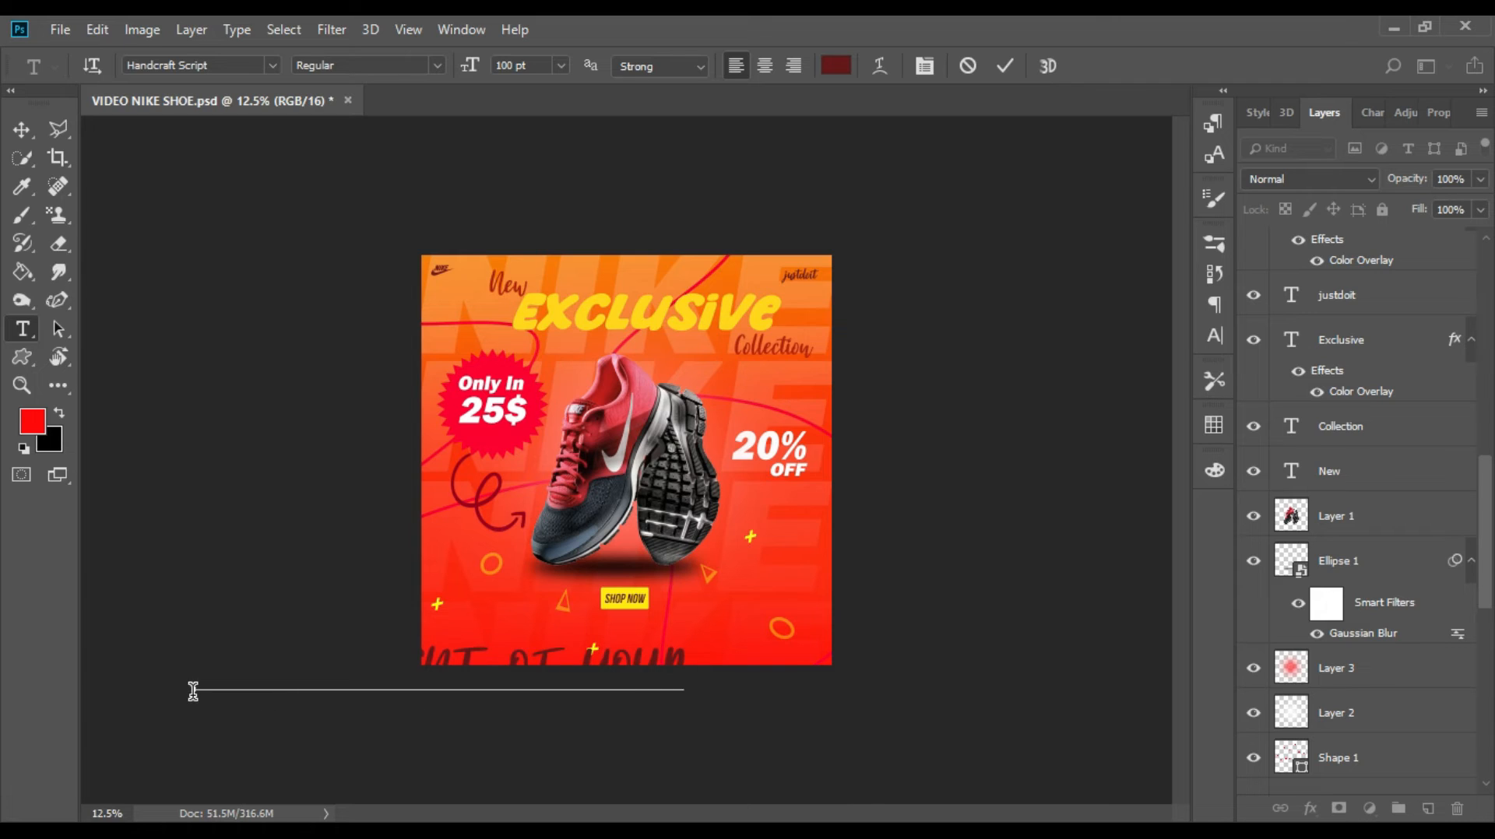
click(21, 130)
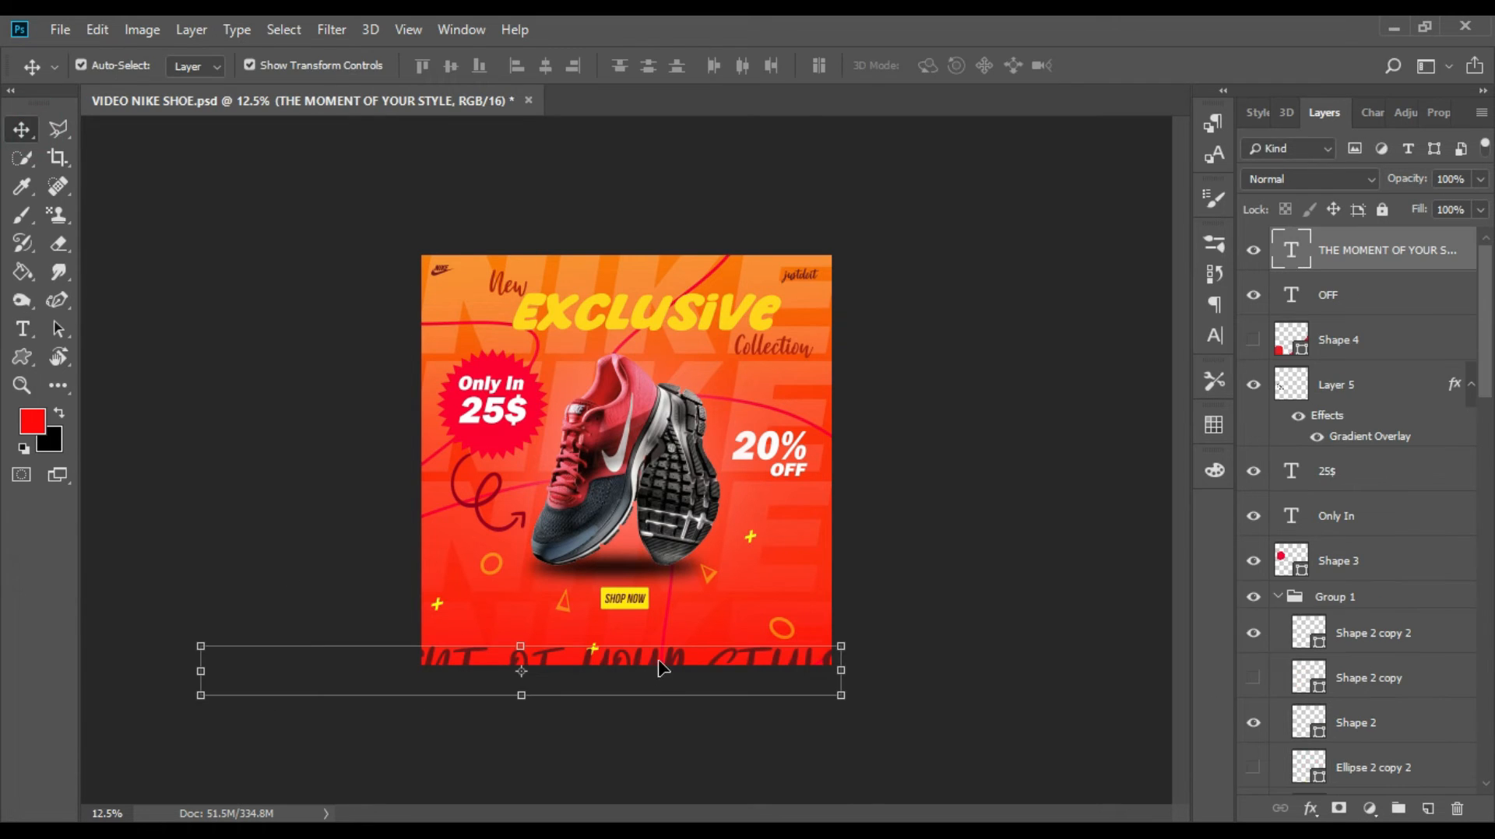
Step: Scale the tagline to about 37.5% and place it along the poster's lower edge beneath the Shop Now button
drag(658, 668, 667, 561)
drag(210, 592, 347, 576)
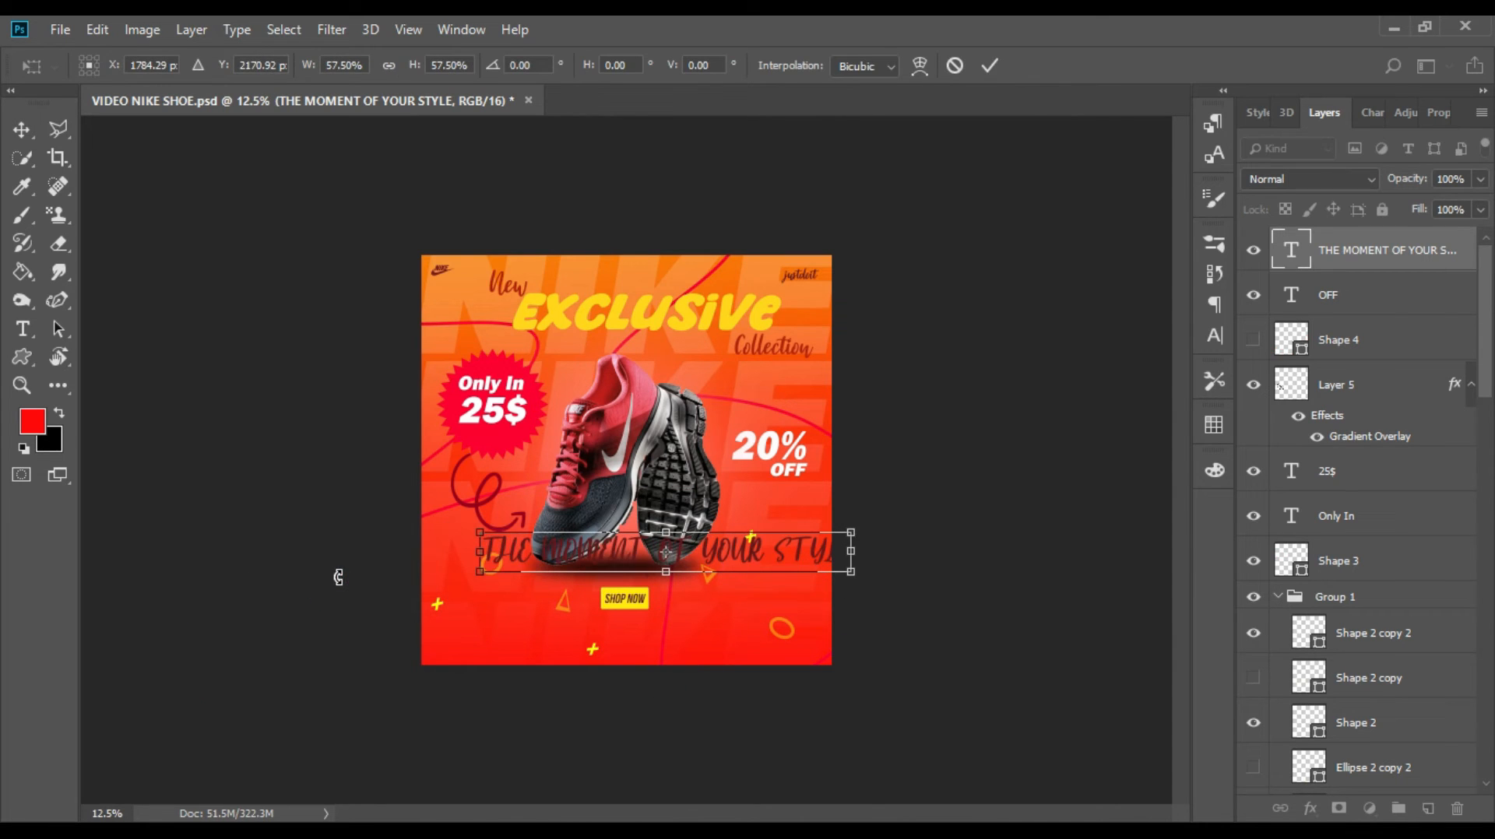
key(Return)
key(ctrl+z)
drag(204, 596, 571, 657)
click(1215, 335)
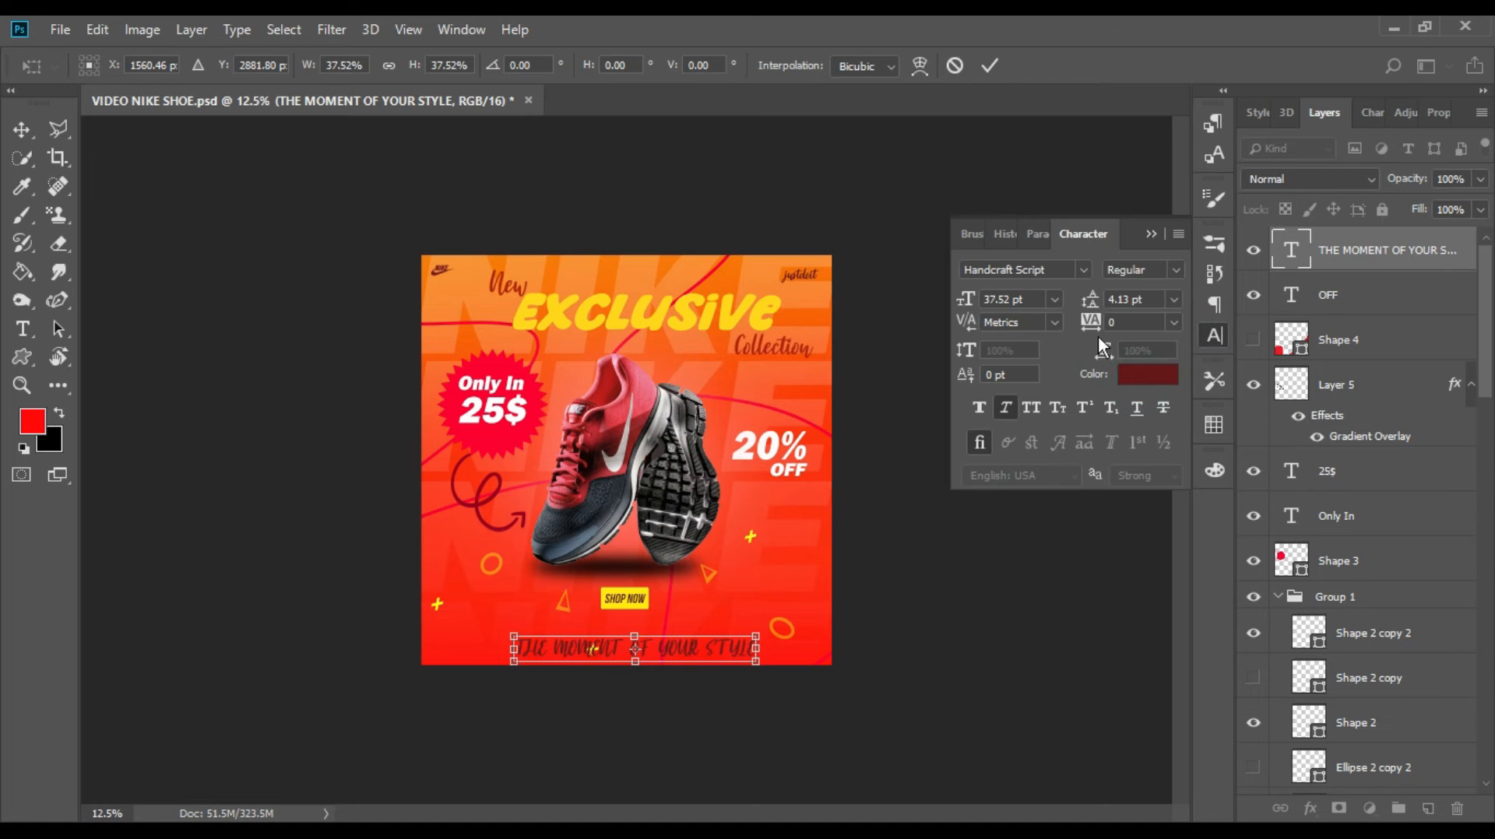
key(Return)
Step: Change the font of the tagline to Tw Cen MT Condensed Extra Bold
click(1144, 375)
click(1083, 269)
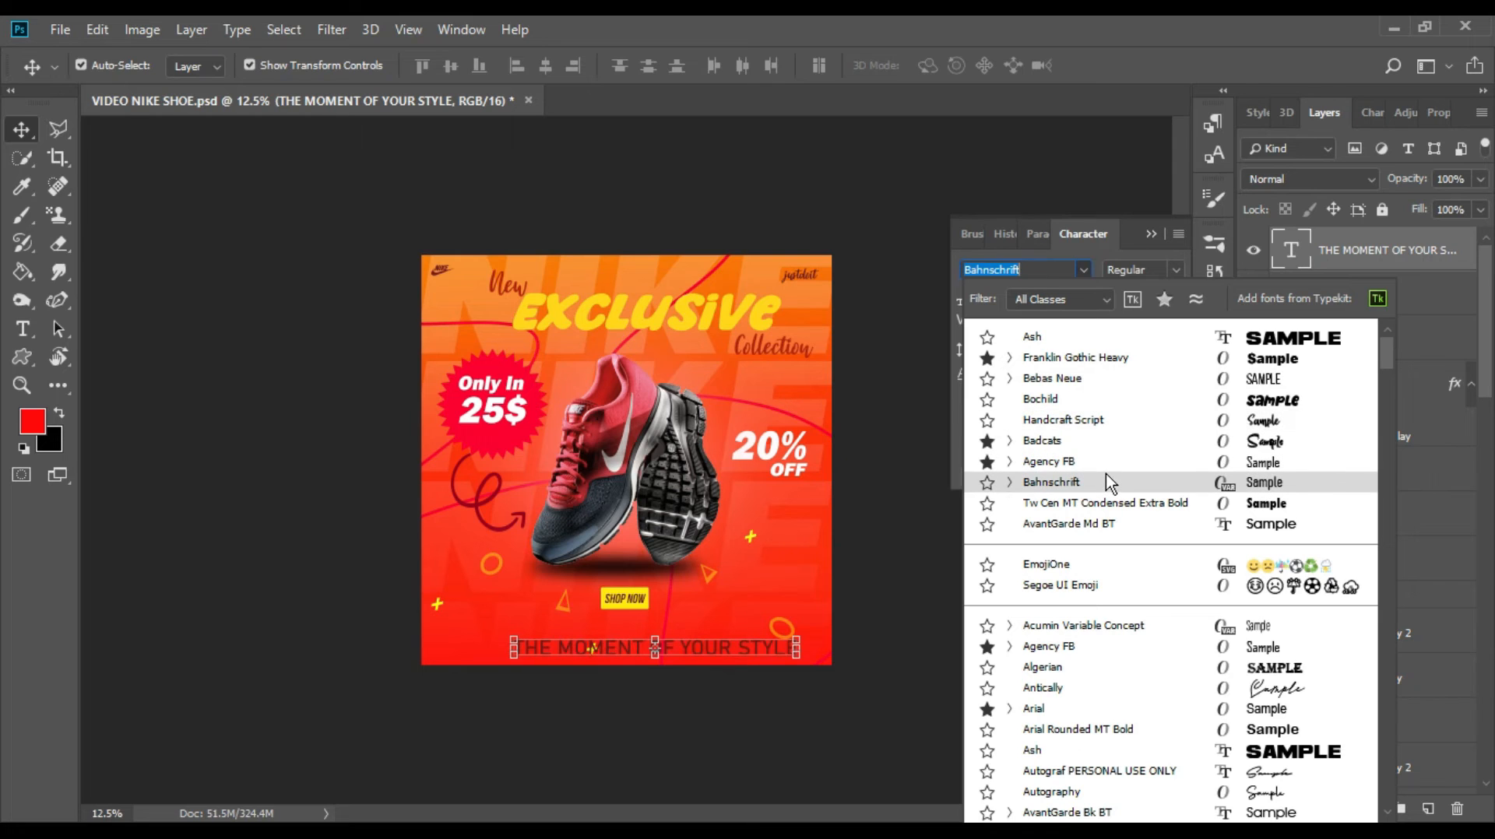
click(1101, 506)
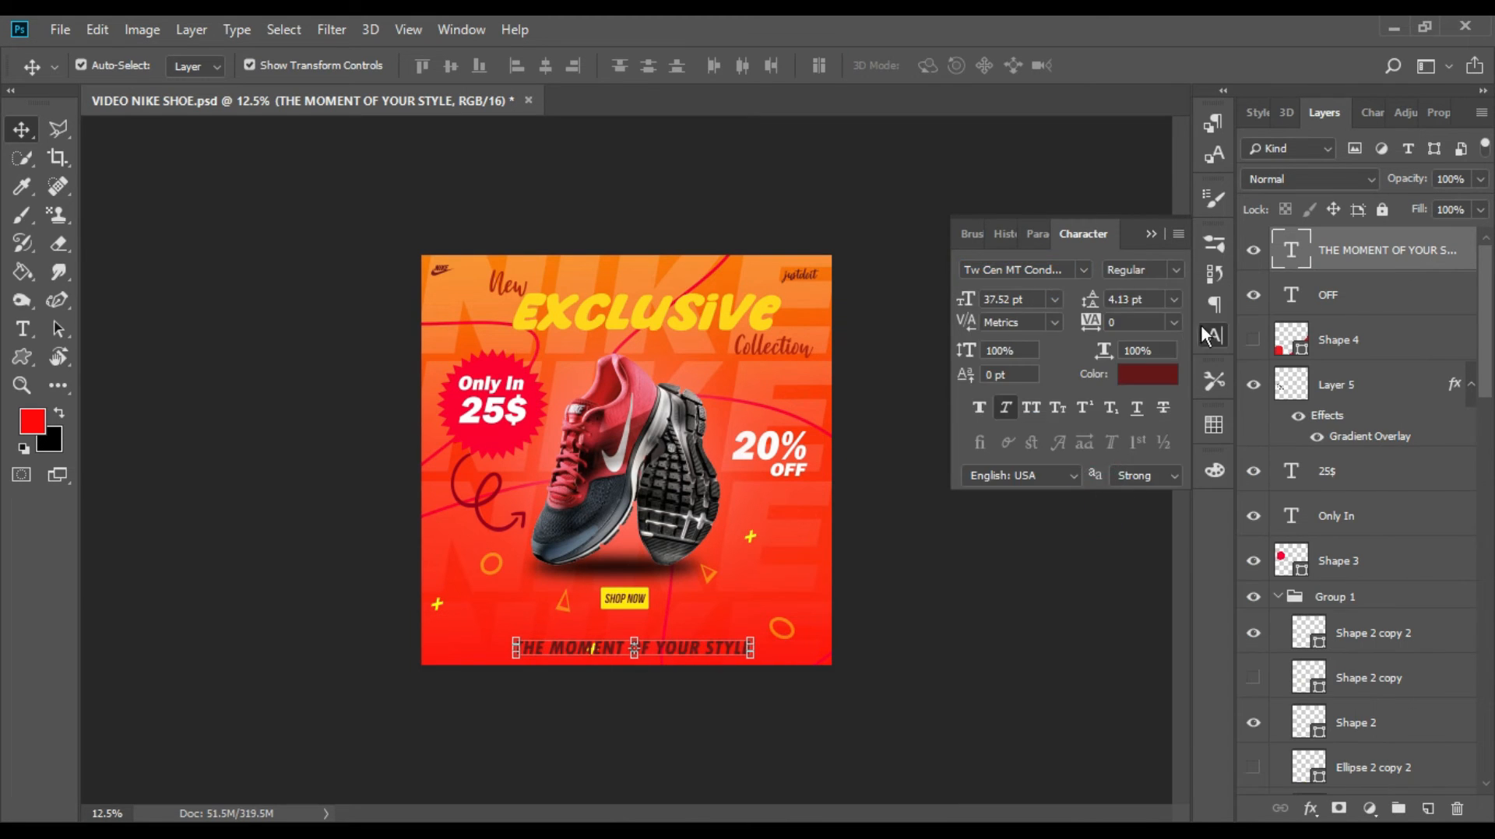
click(1212, 335)
Step: Reduce the tagline's height and width to form a small, stretched line centred at the poster's lower edge
key(ctrl+plus)
key(ctrl+plus)
scroll(514, 666, down, 4)
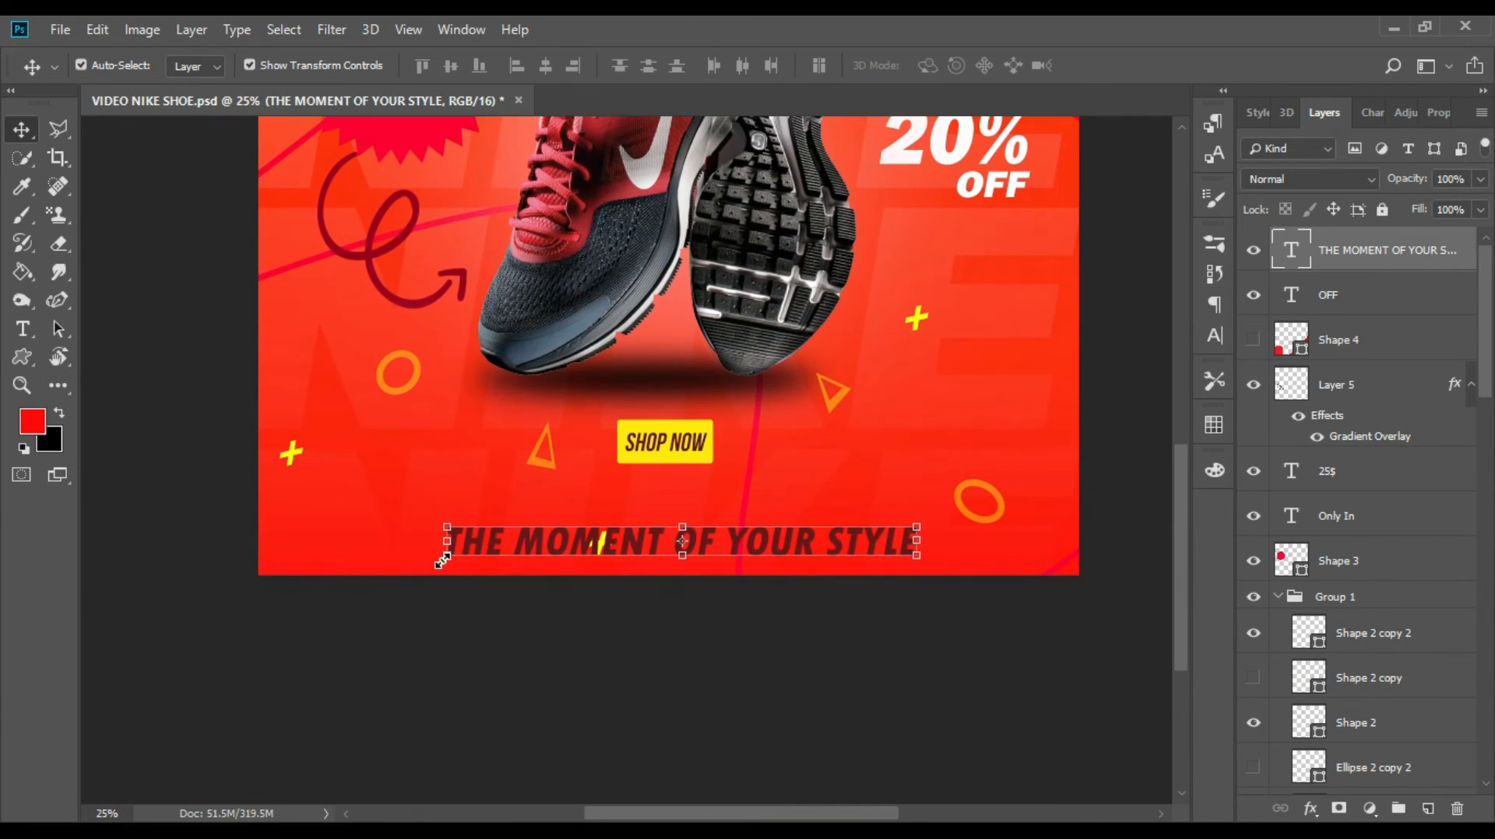
drag(441, 561, 603, 559)
drag(773, 557, 818, 558)
drag(569, 557, 512, 557)
key(Return)
Step: Shrink the yellow plus sign that overlaps the tagline and place it slightly above the text
click(712, 600)
click(602, 545)
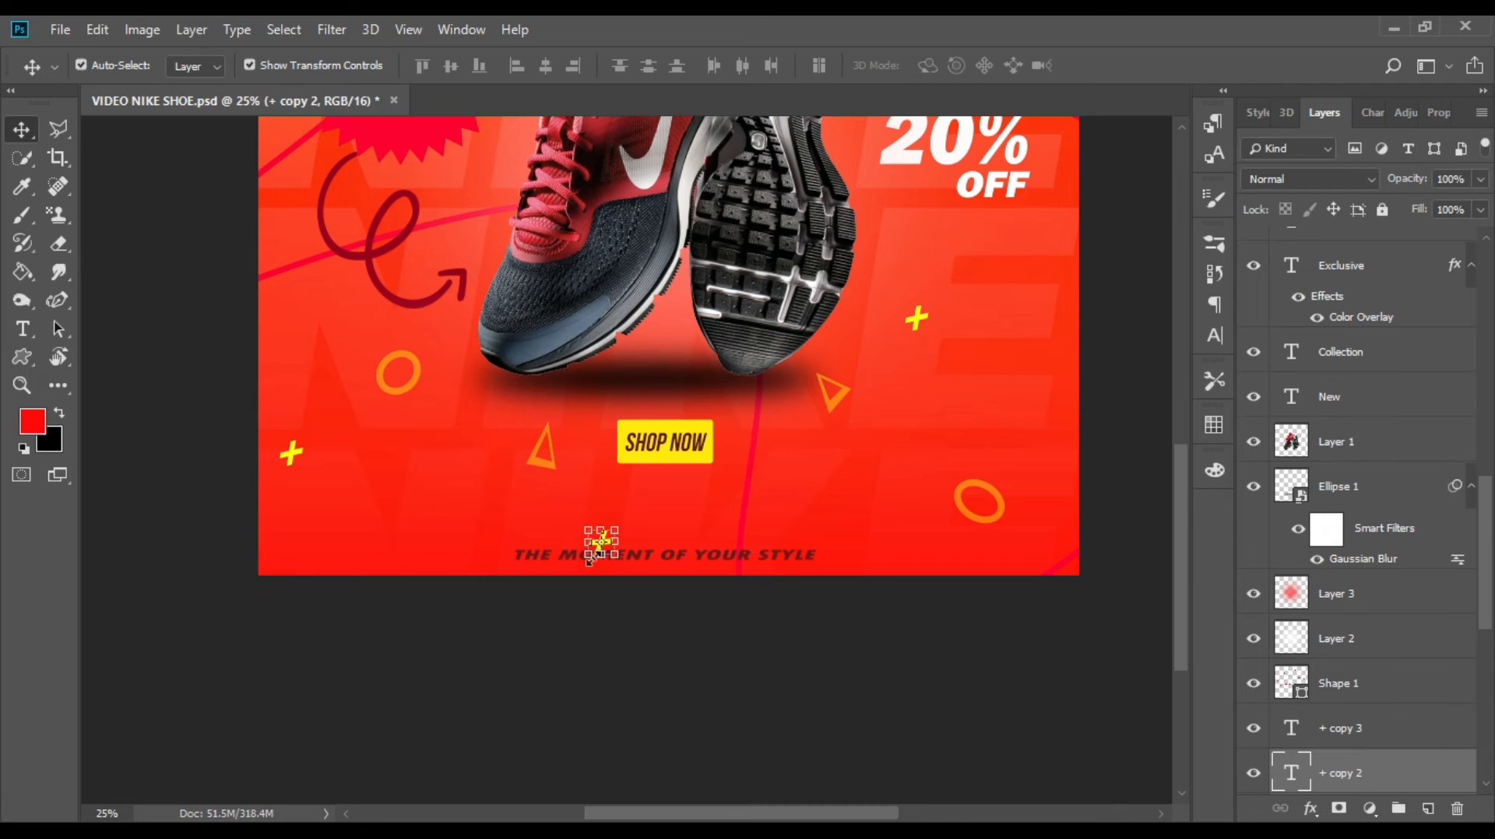
click(587, 554)
drag(587, 580, 607, 537)
key(Return)
click(753, 647)
click(707, 556)
scroll(709, 556, down, 2)
click(819, 486)
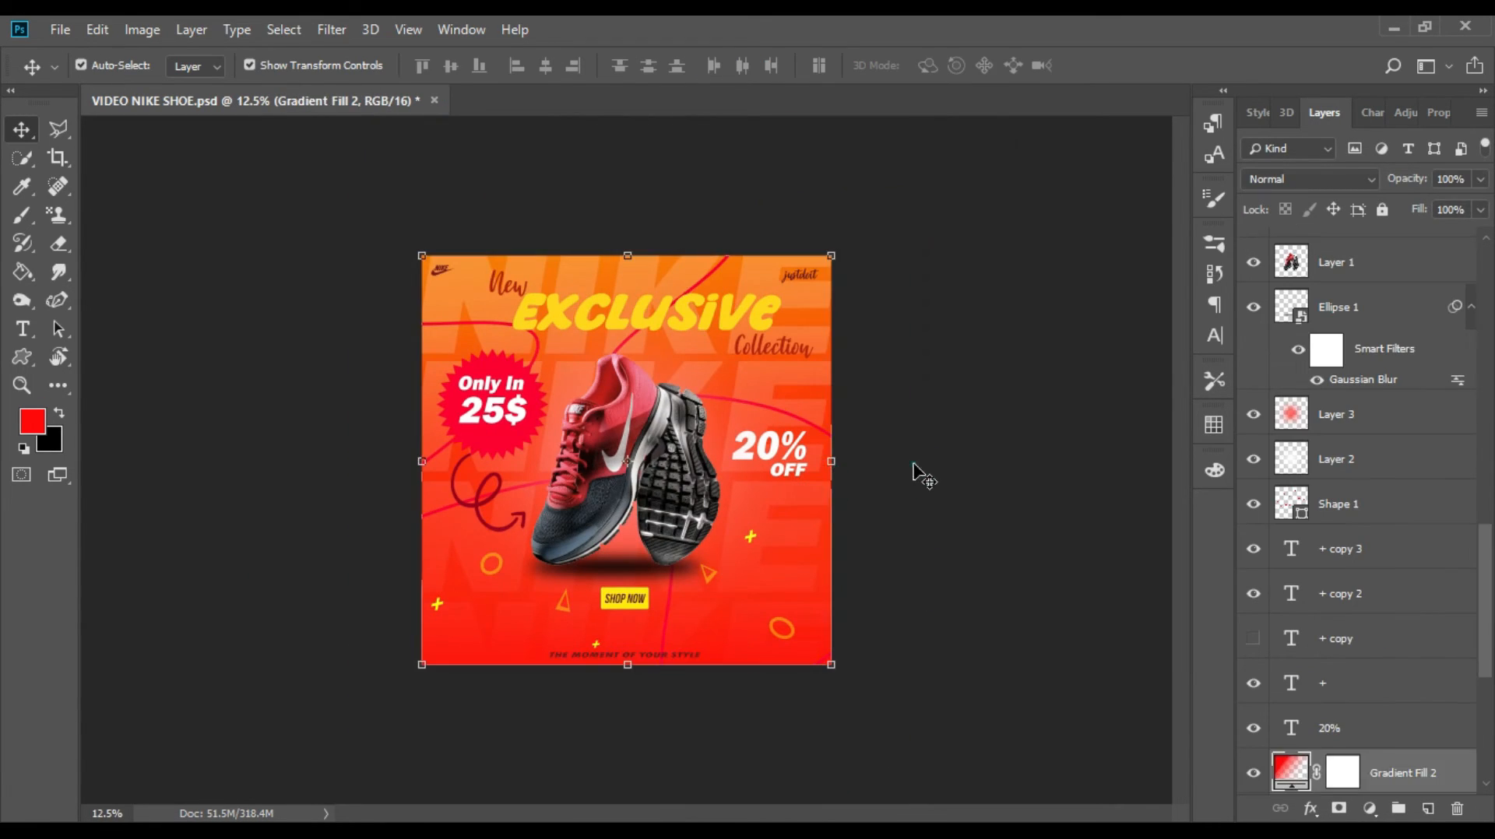
click(912, 465)
click(666, 661)
click(605, 657)
click(917, 568)
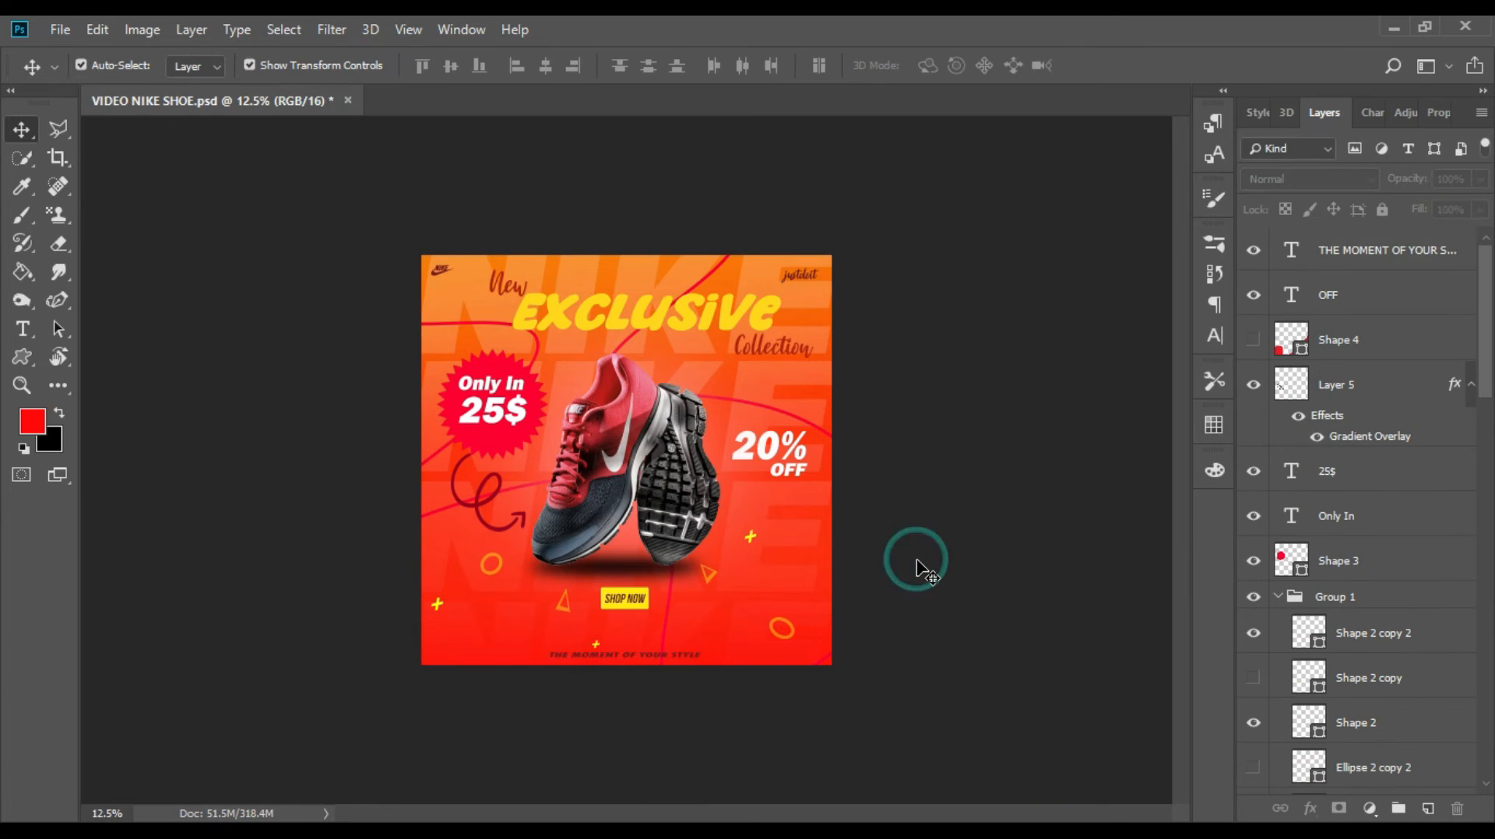
scroll(561, 572, up, 5)
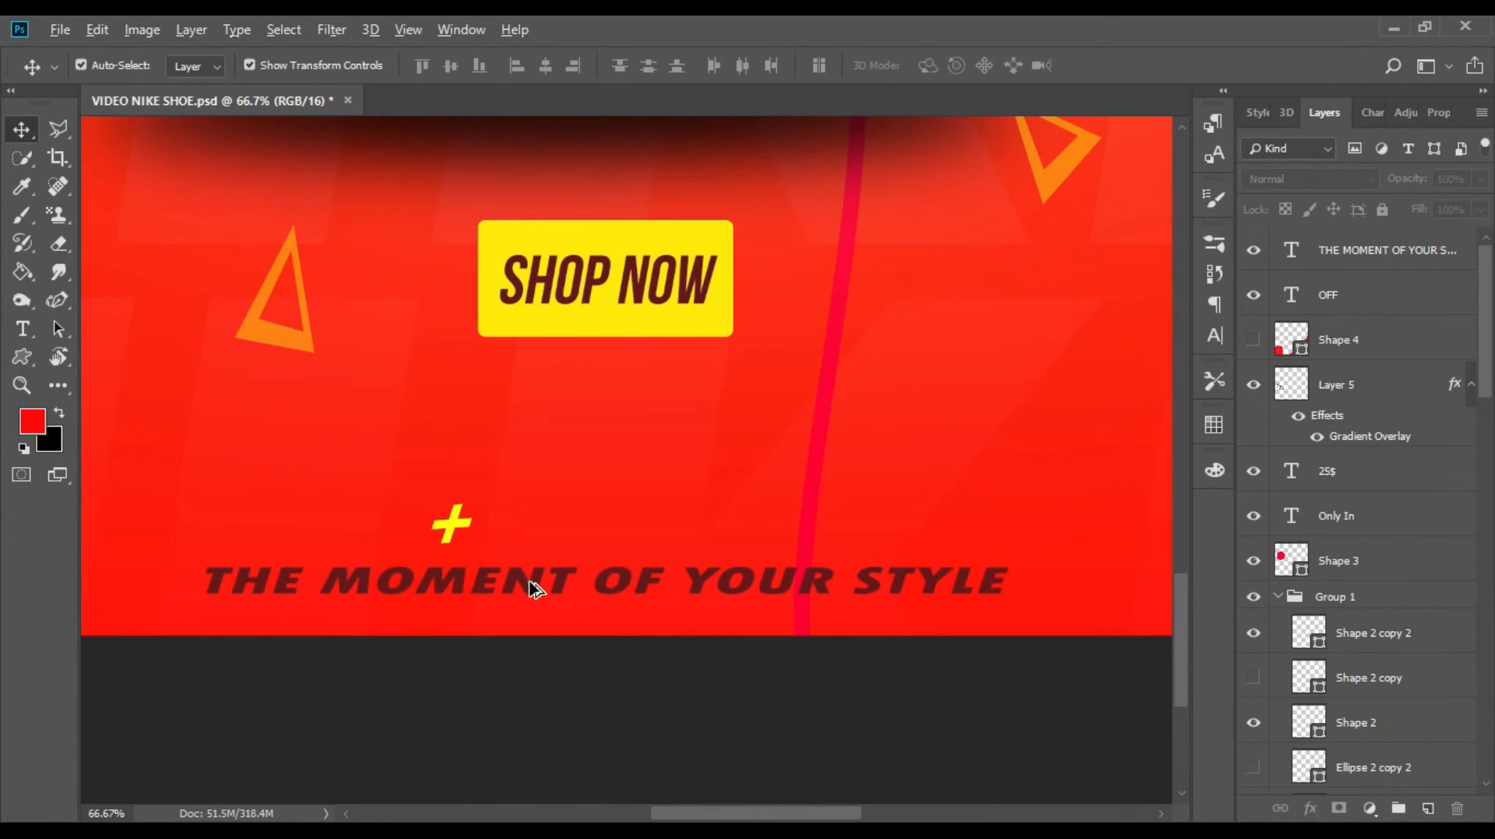
drag(536, 589, 548, 393)
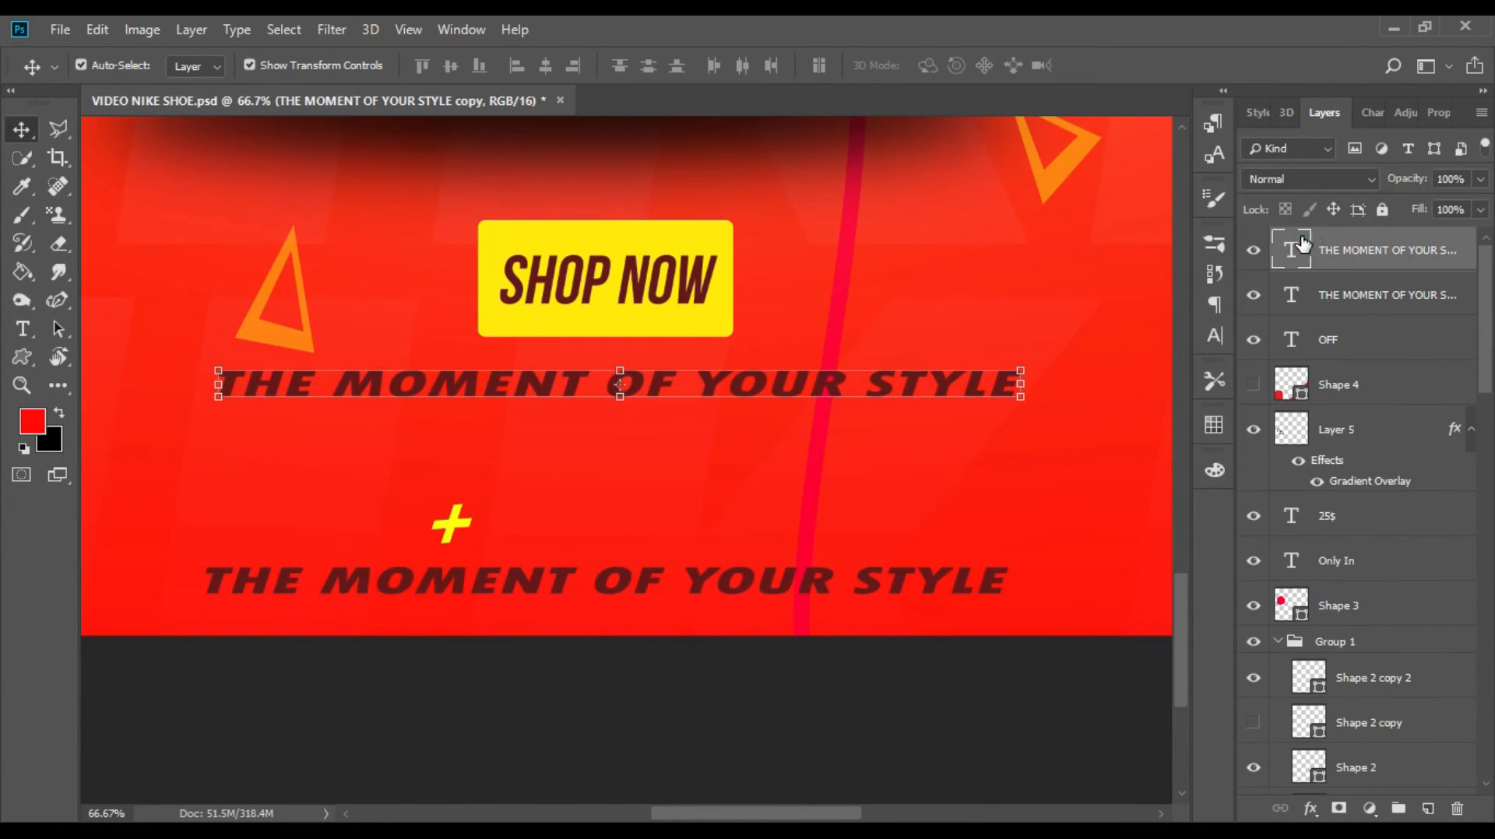
key(t)
click(1017, 376)
key(ctrl+a)
text(WW)
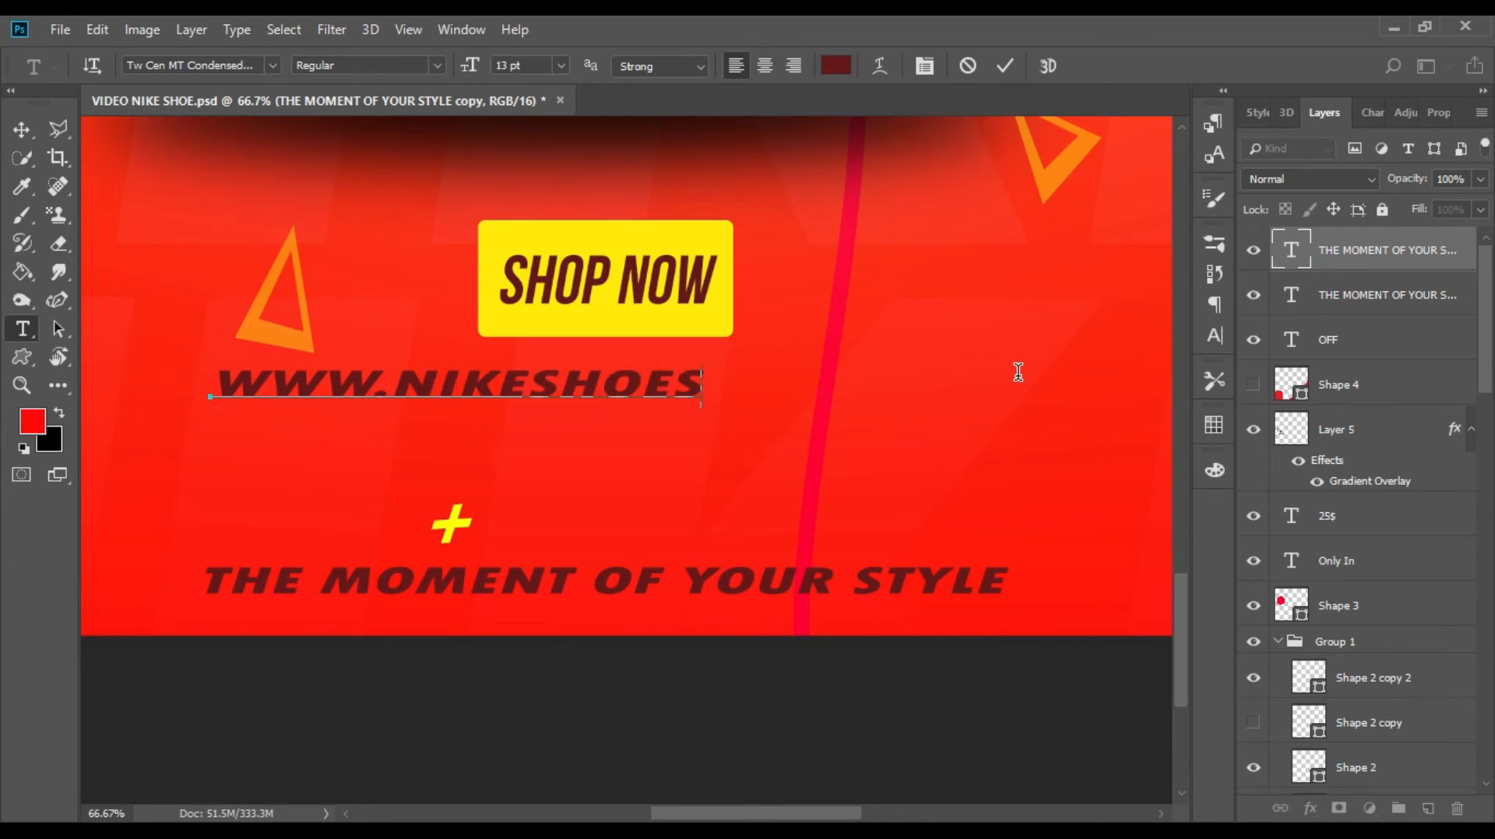
click(22, 129)
Step: Scale the website line to about 63% and centre it directly beneath the Shop Now button
key(ctrl+t)
drag(215, 405, 483, 362)
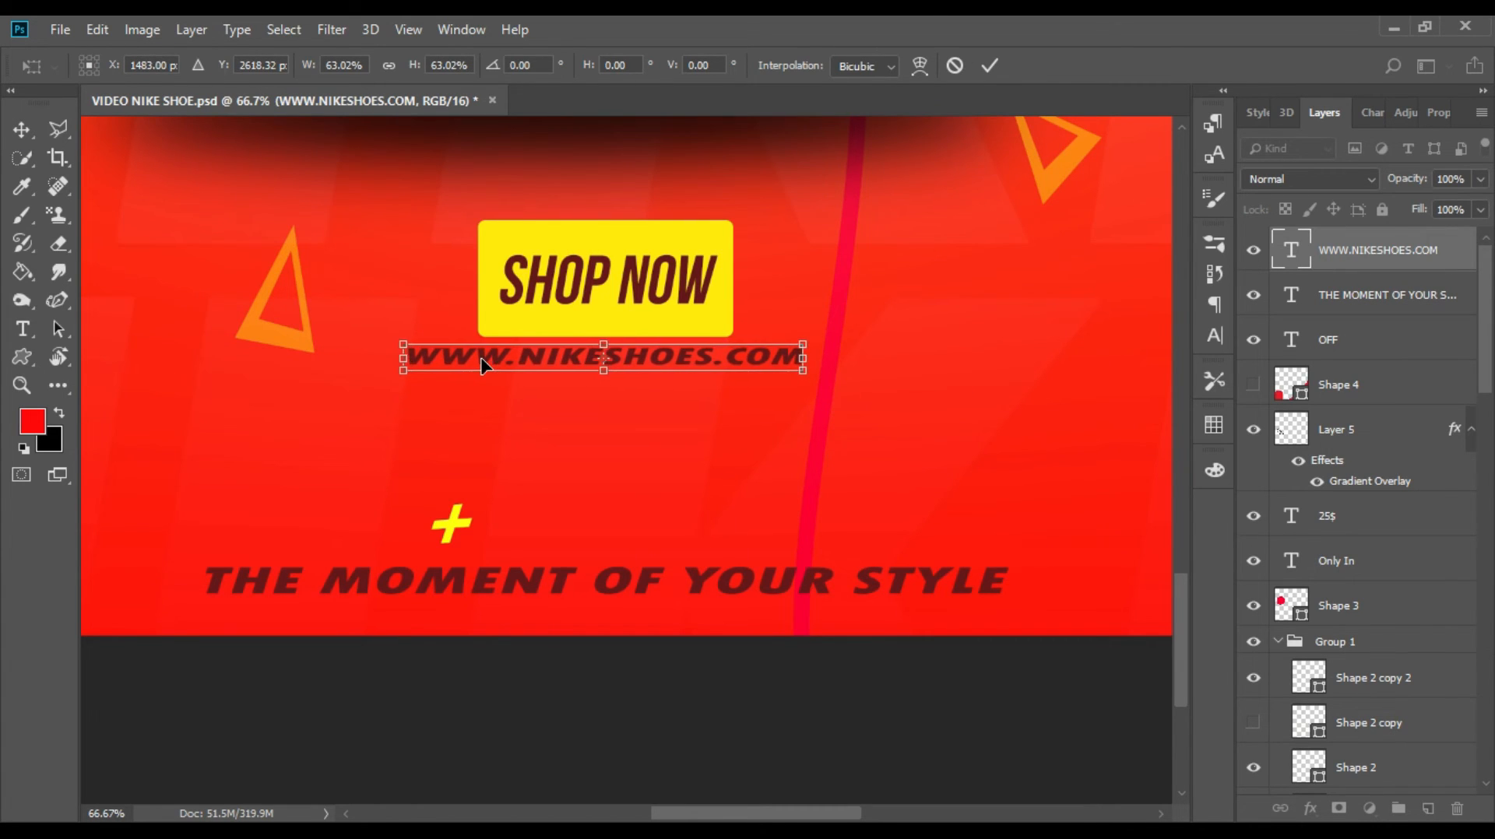
key(Return)
key(ctrl+0)
click(1058, 316)
click(619, 668)
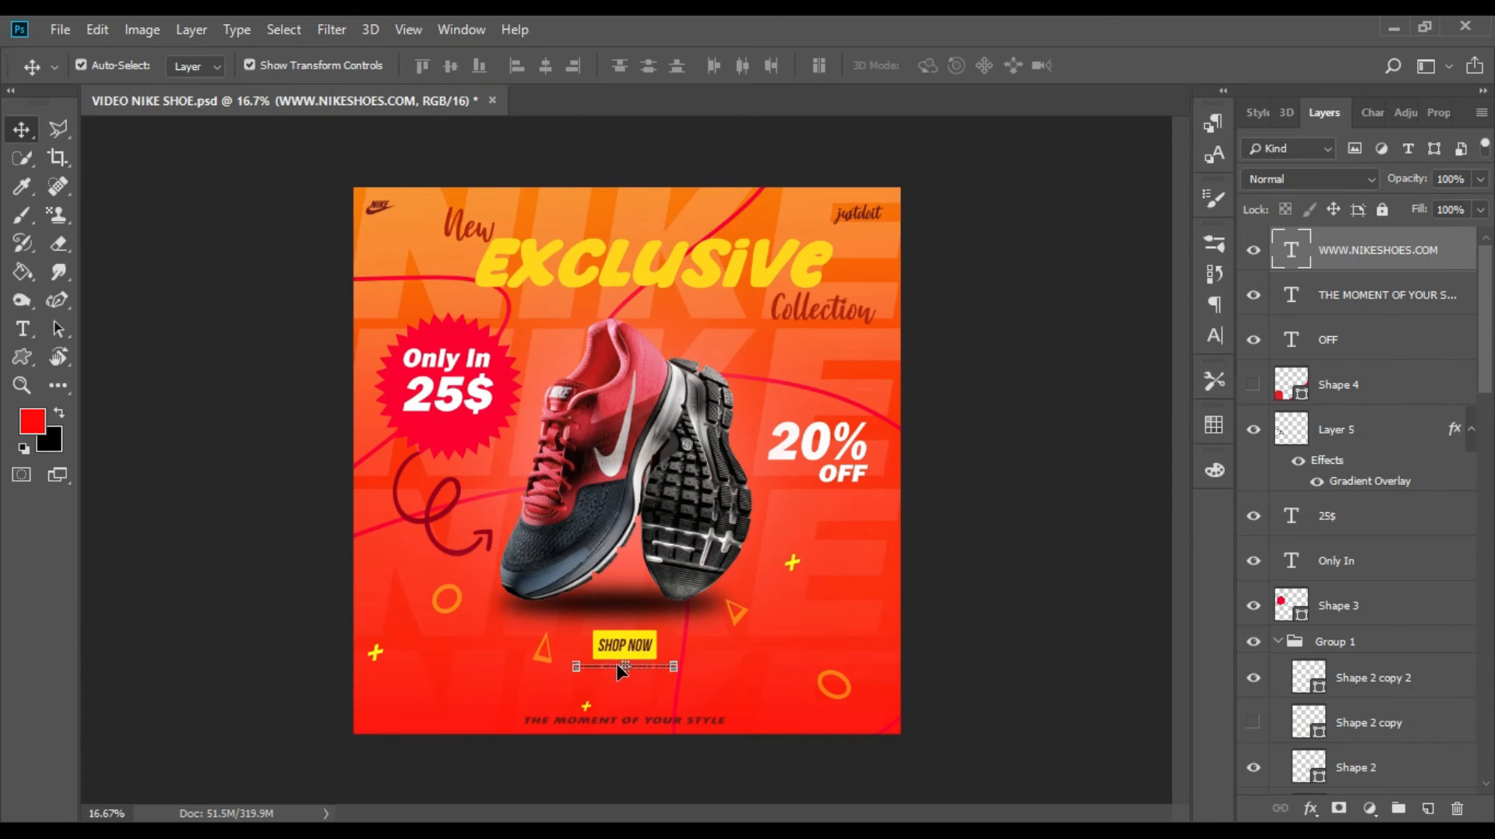
click(1068, 392)
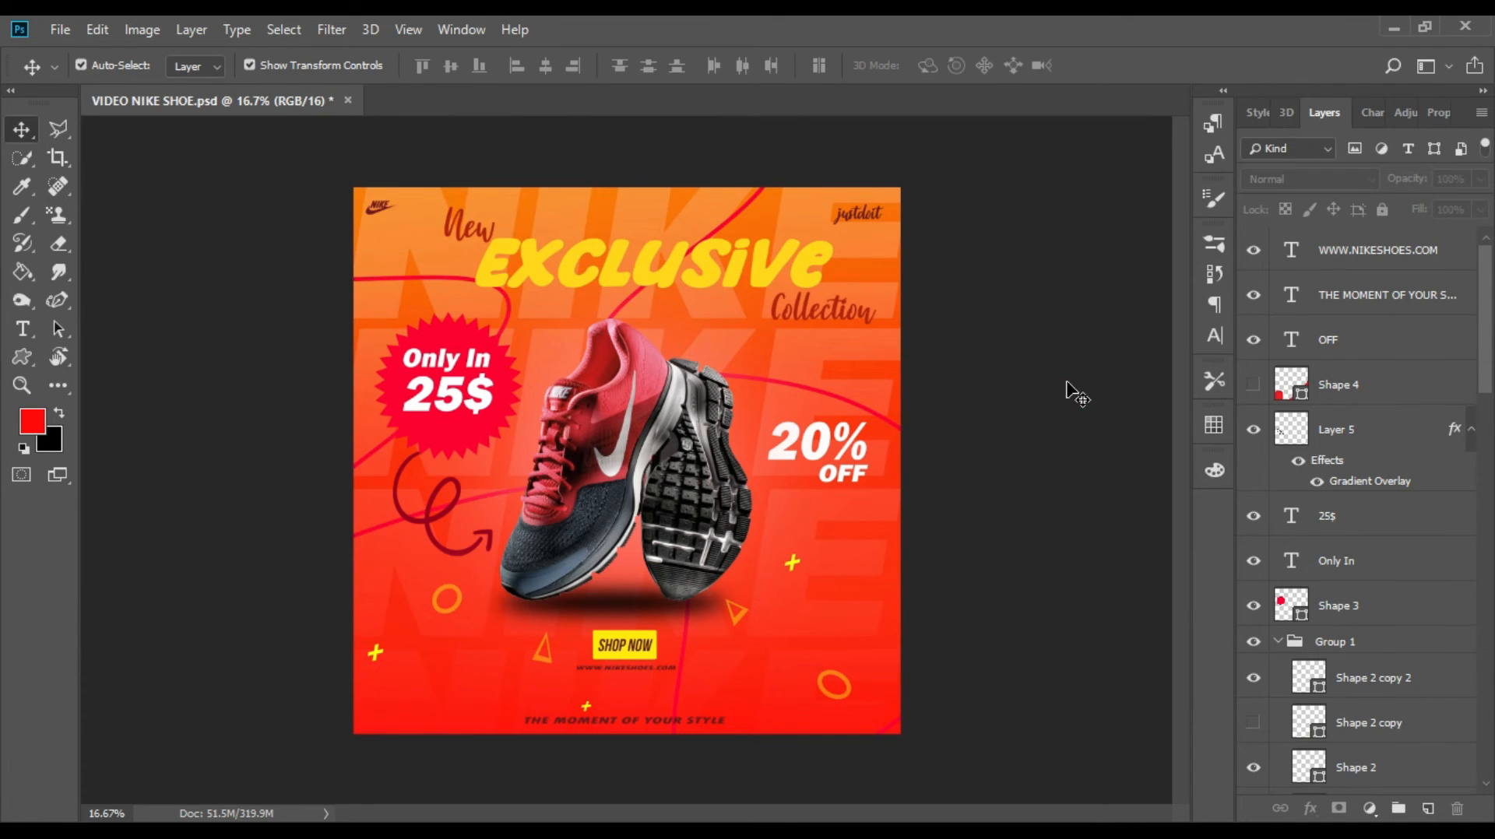
click(657, 668)
click(1216, 336)
click(1143, 373)
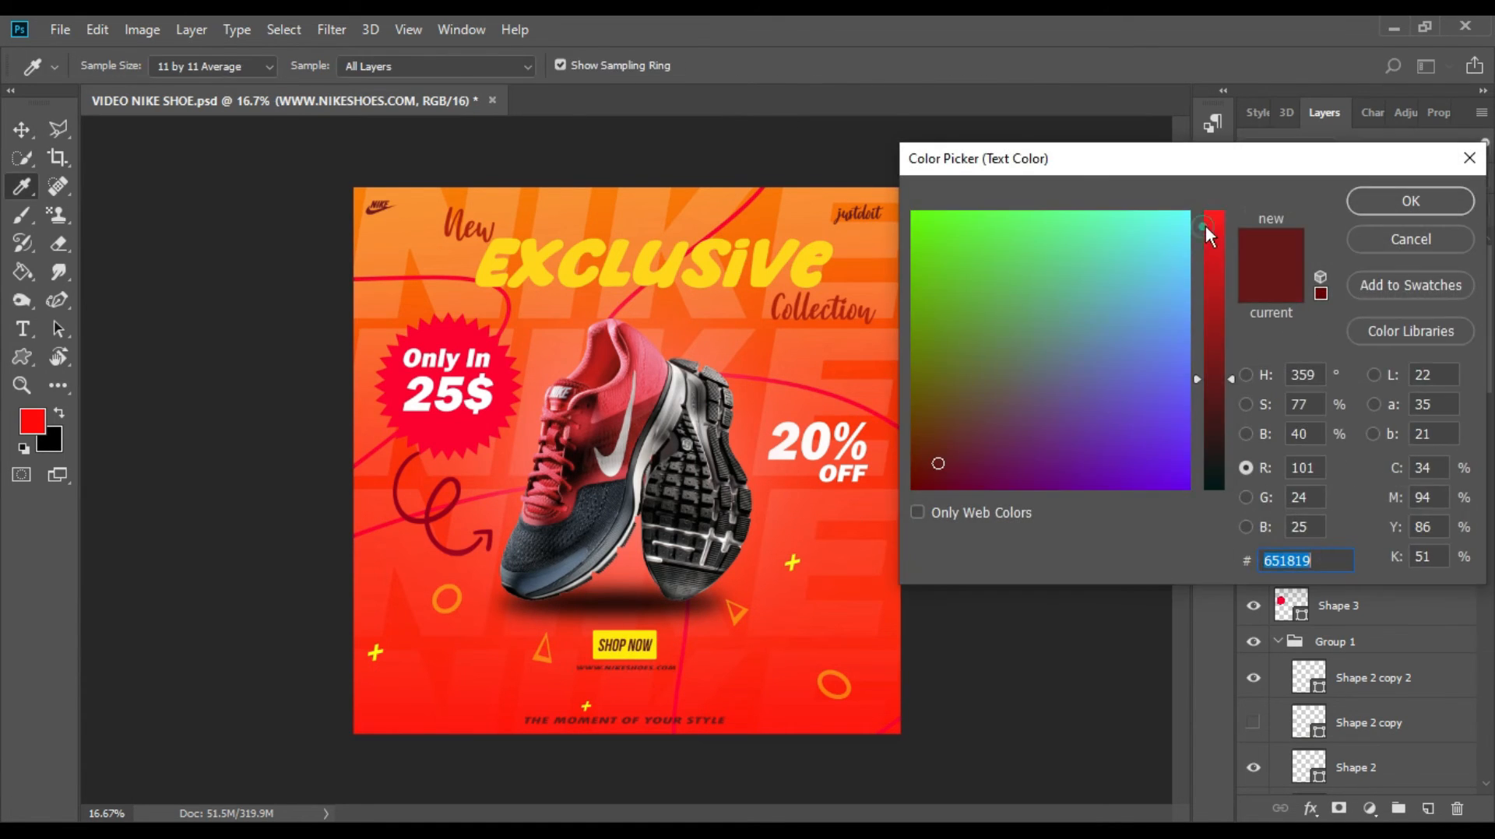
text(ffffff)
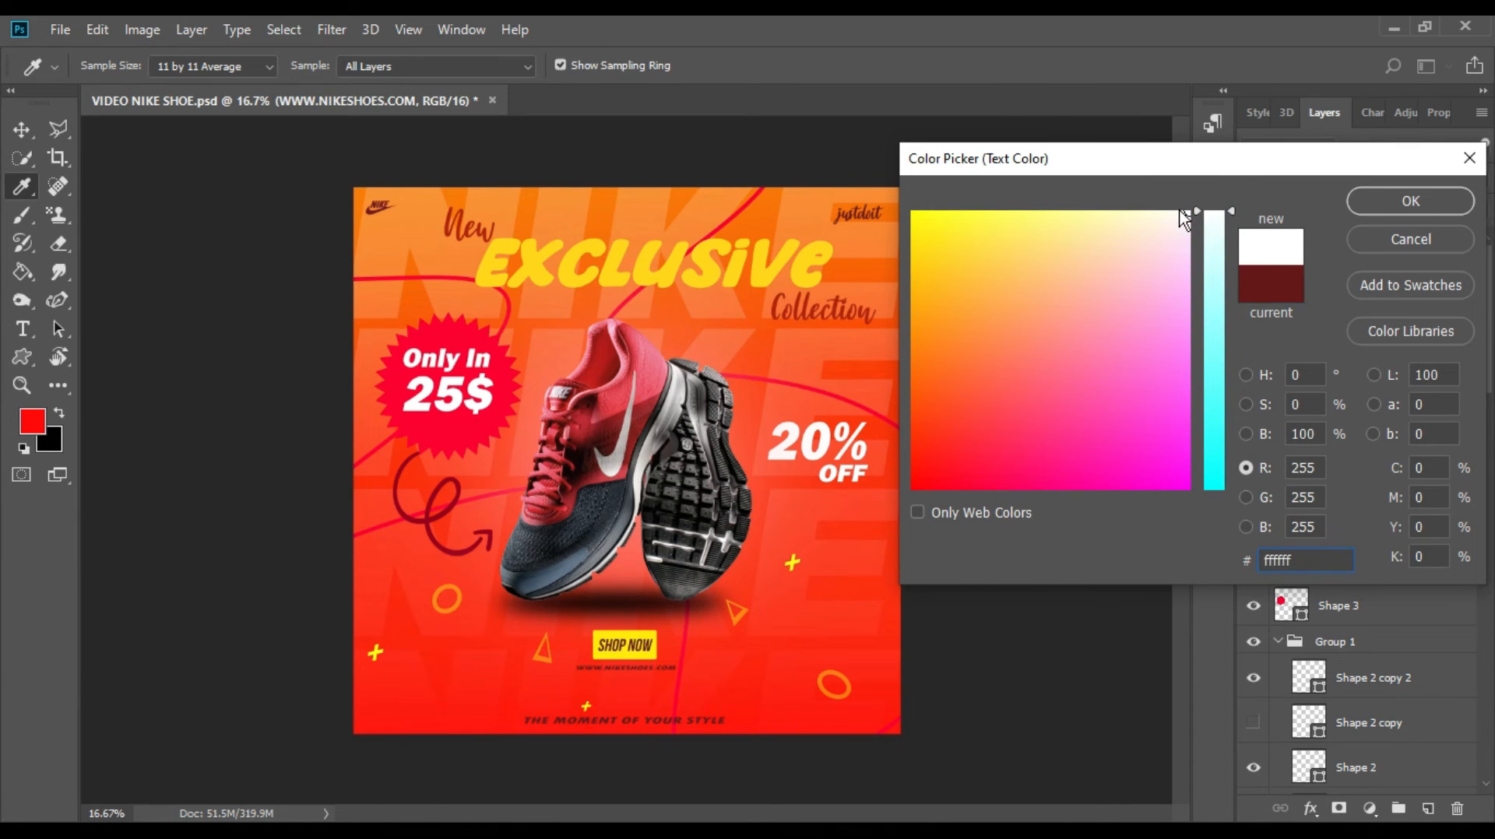
click(1379, 199)
click(1216, 342)
click(1070, 390)
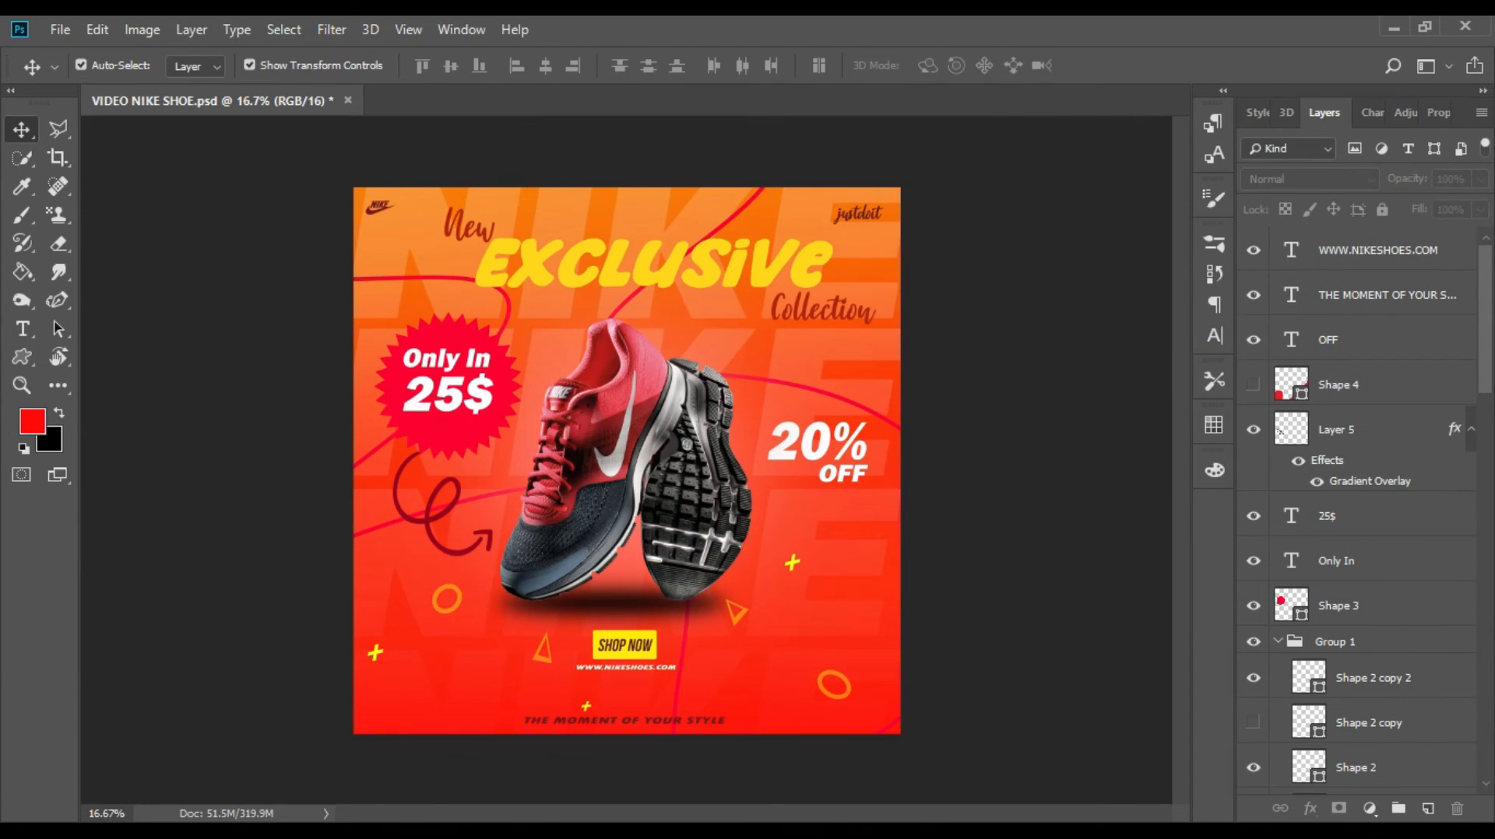
key(ctrl+minus)
key(ctrl+minus)
key(ctrl+plus)
key(ctrl+plus)
Step: Open the texture images for the poster, including wildtextures-creased-black-paper-texture.jpg
click(61, 30)
click(72, 75)
scroll(445, 237, down, 10)
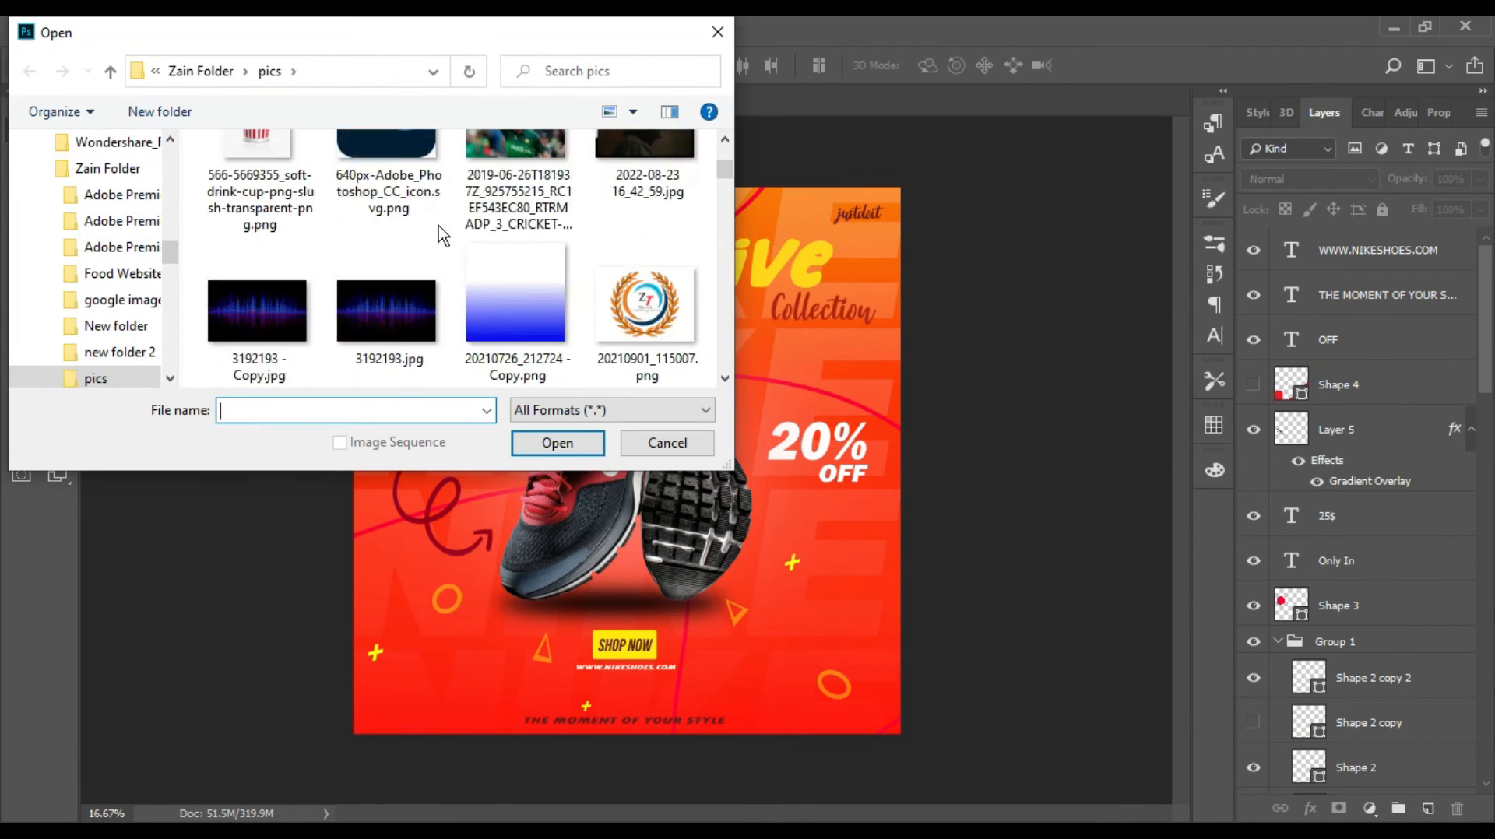
scroll(443, 235, down, 10)
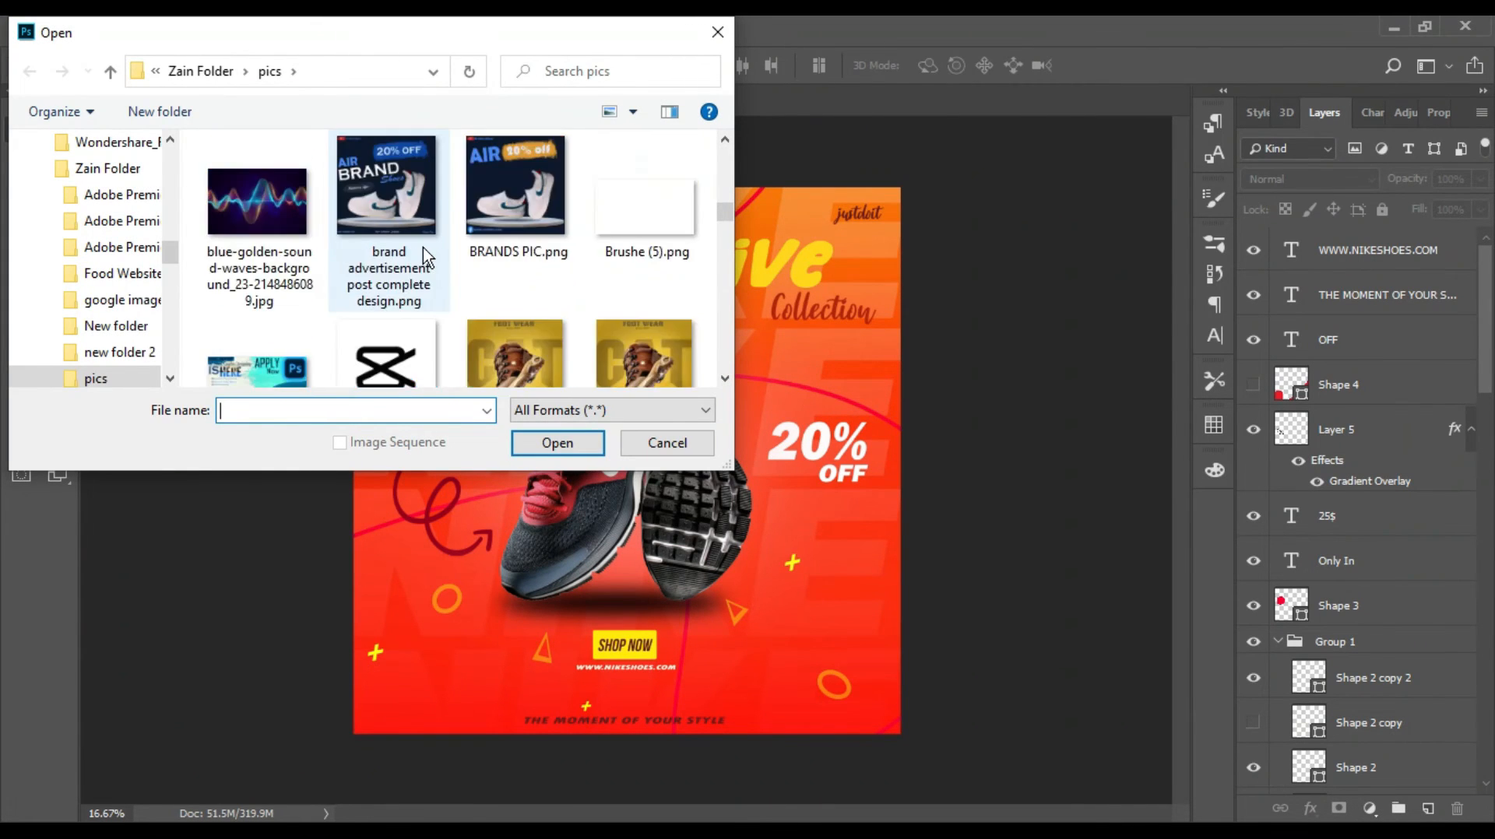
scroll(425, 257, down, 10)
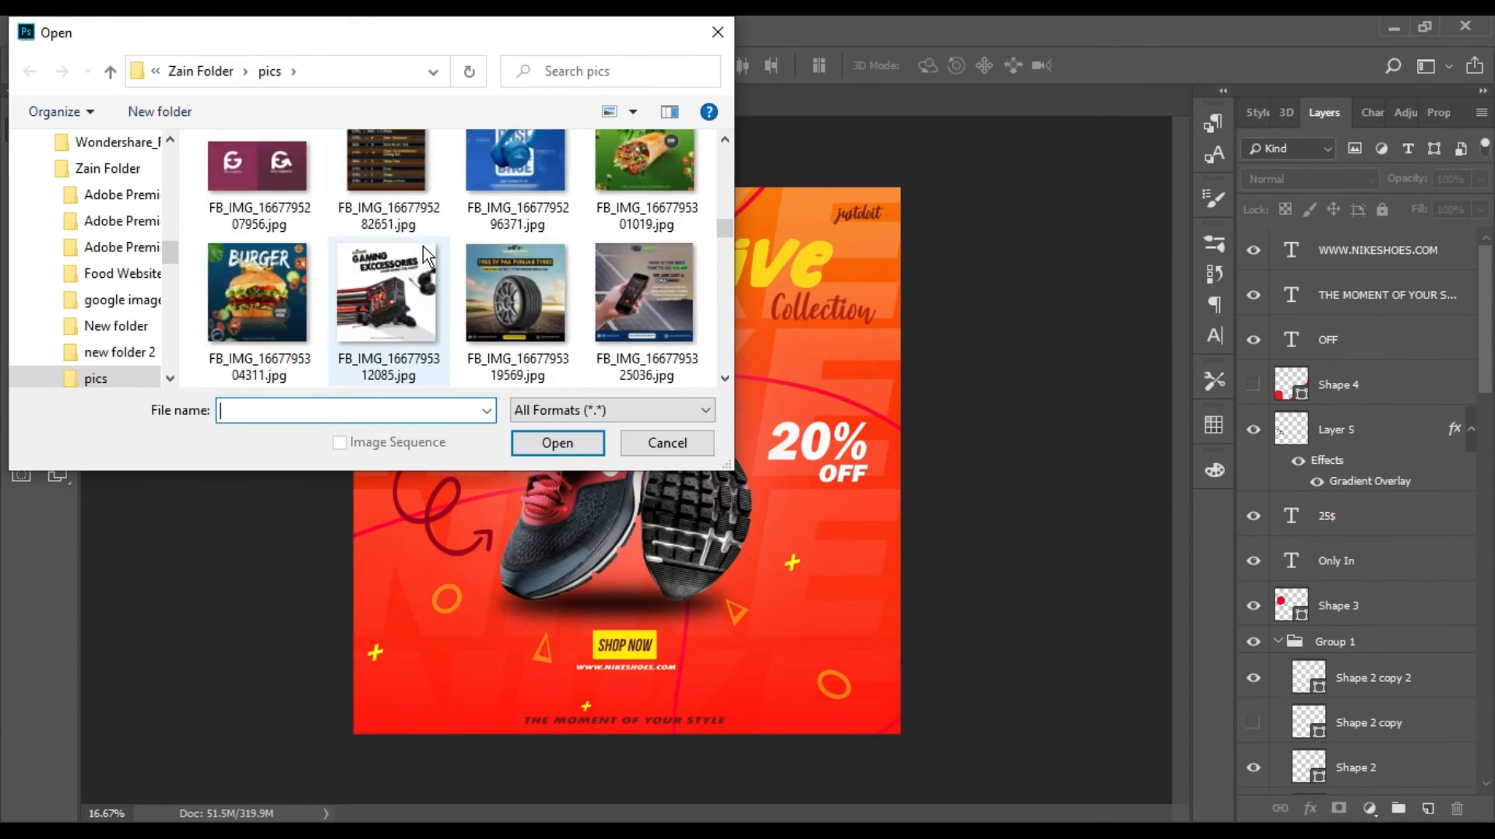
scroll(425, 255, down, 10)
click(267, 175)
click(558, 442)
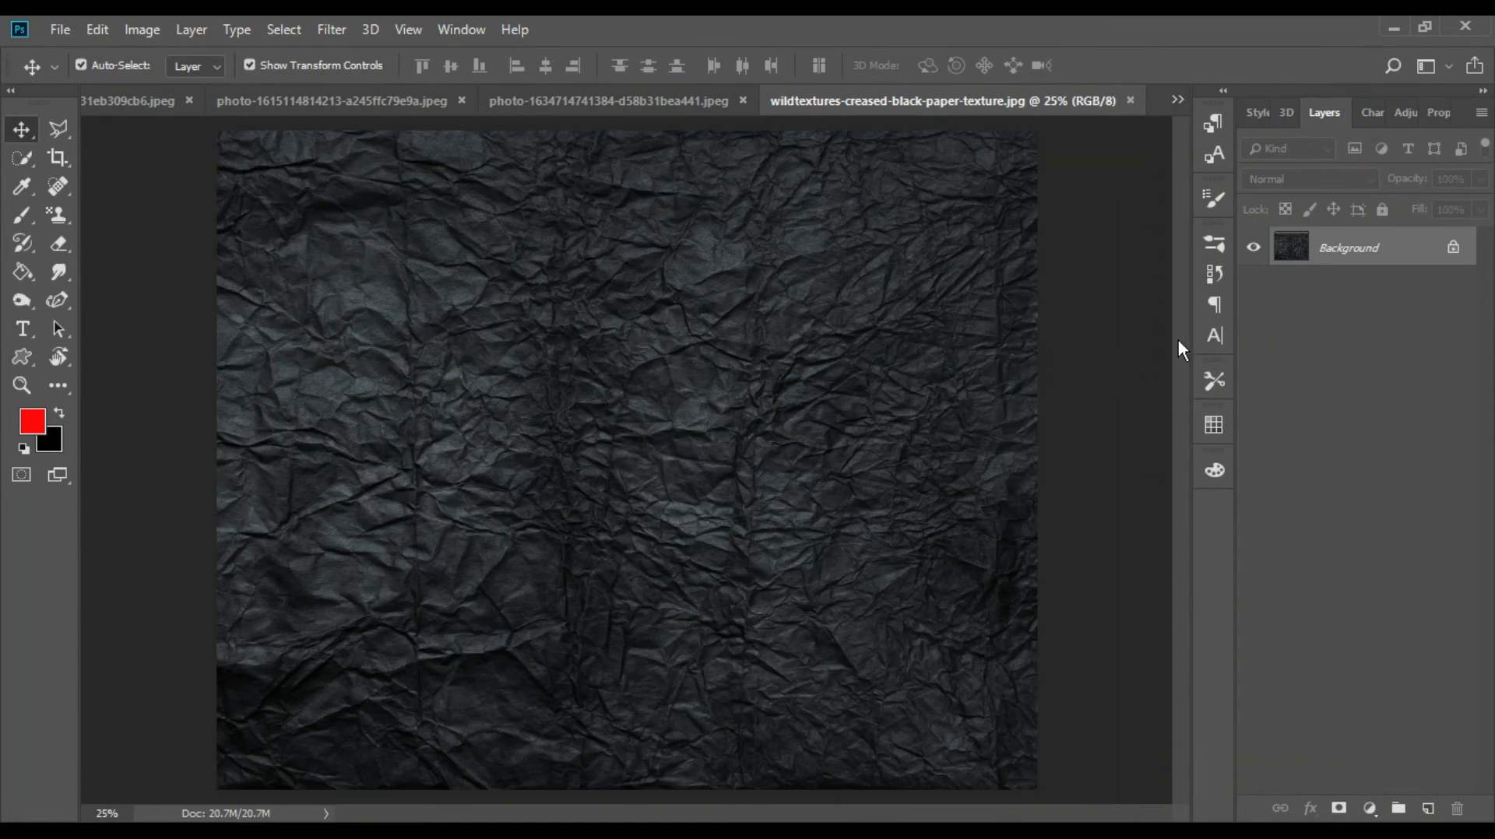
Step: Unlock the creased black paper texture's background layer and copy the image into VIDEO NIKE SHOE.psd
click(1452, 246)
click(1177, 100)
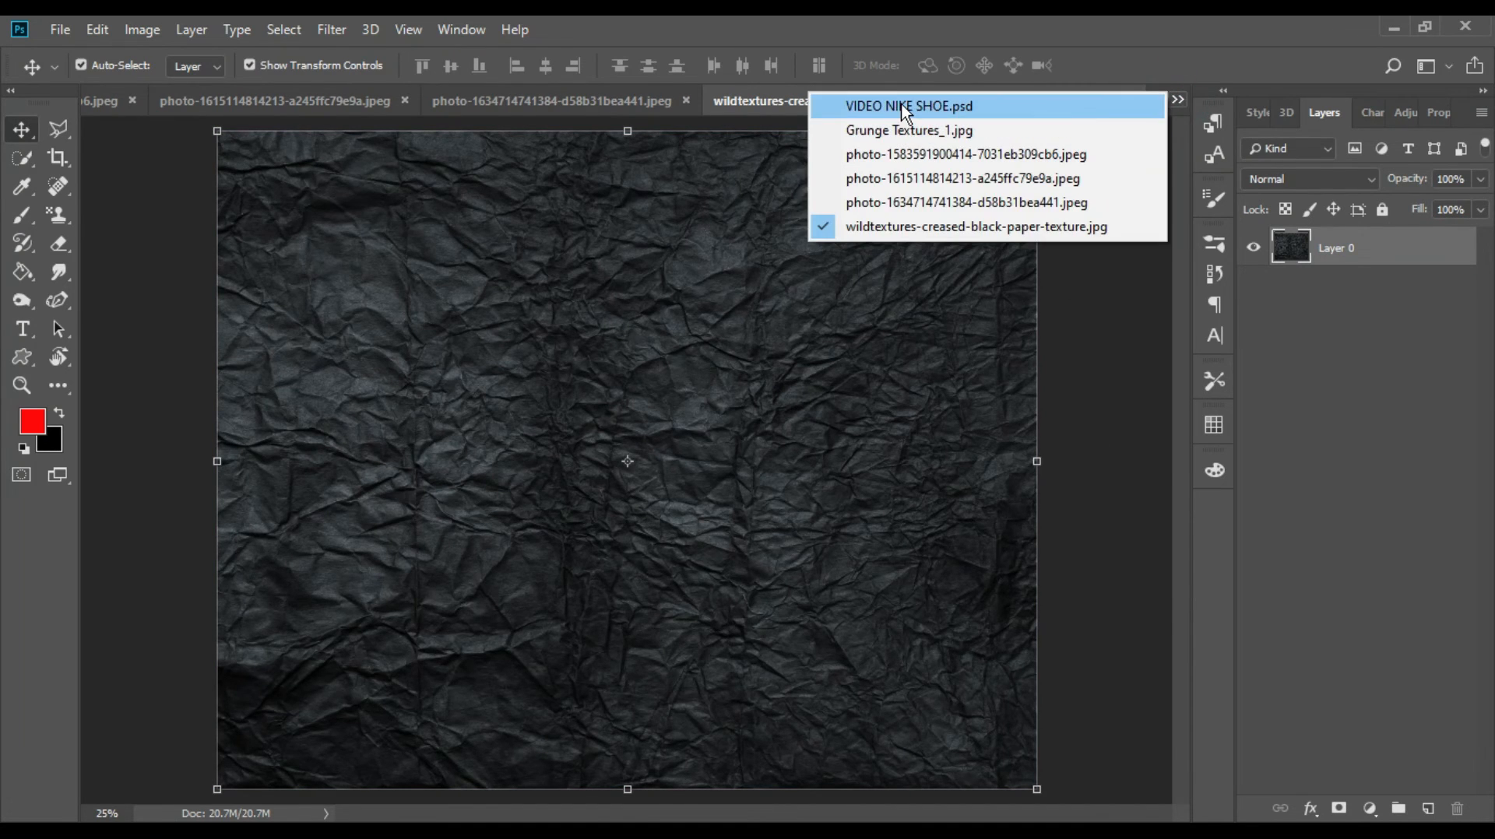
click(900, 103)
key(ctrl+v)
Step: Stretch the paper texture to about 118% wide and 137% high to cover the poster, and place its layer beneath Group 3
key(ctrl+t)
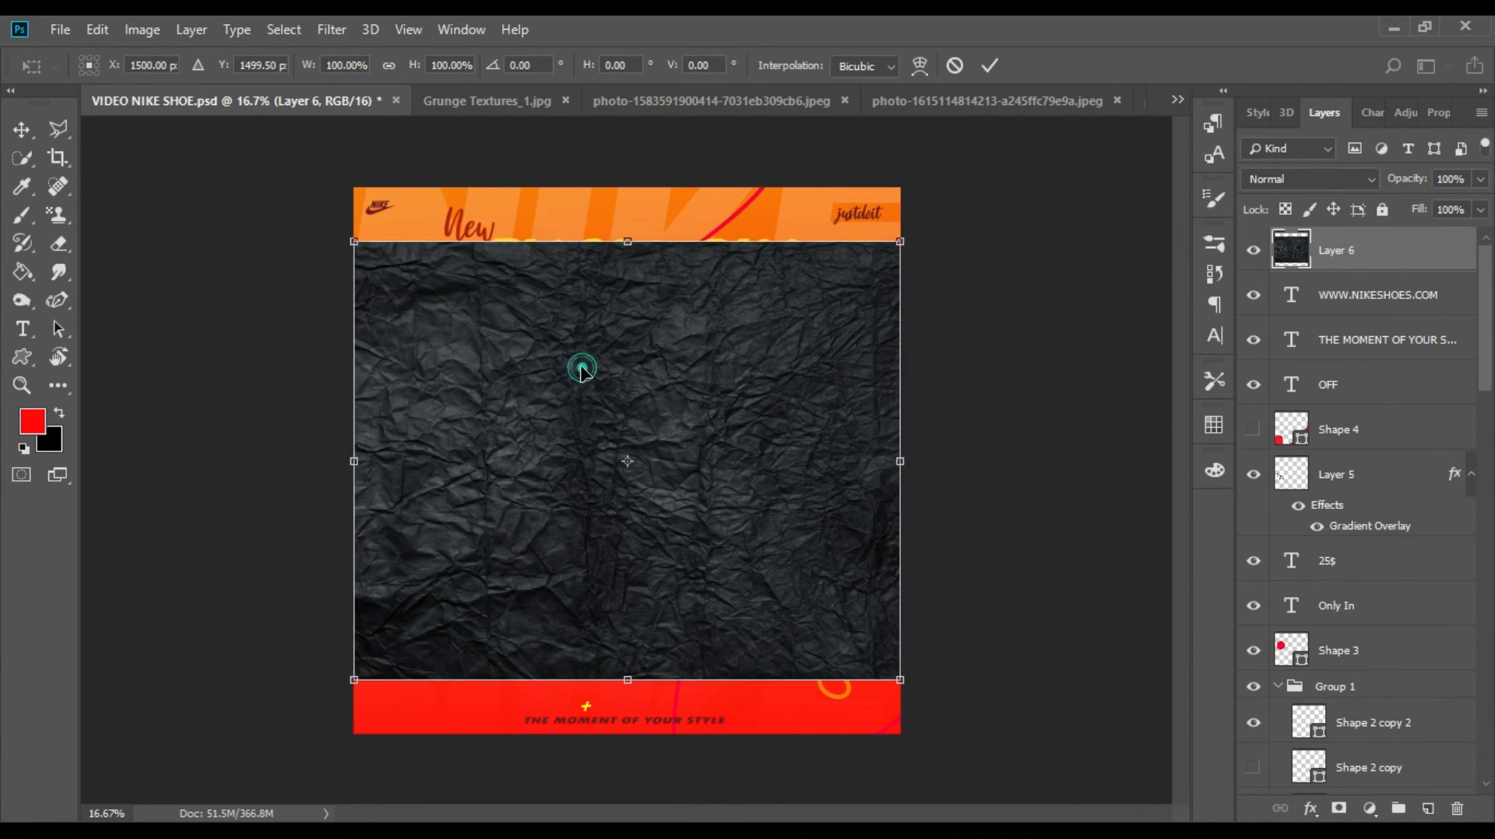
drag(580, 367, 553, 294)
drag(873, 605, 970, 768)
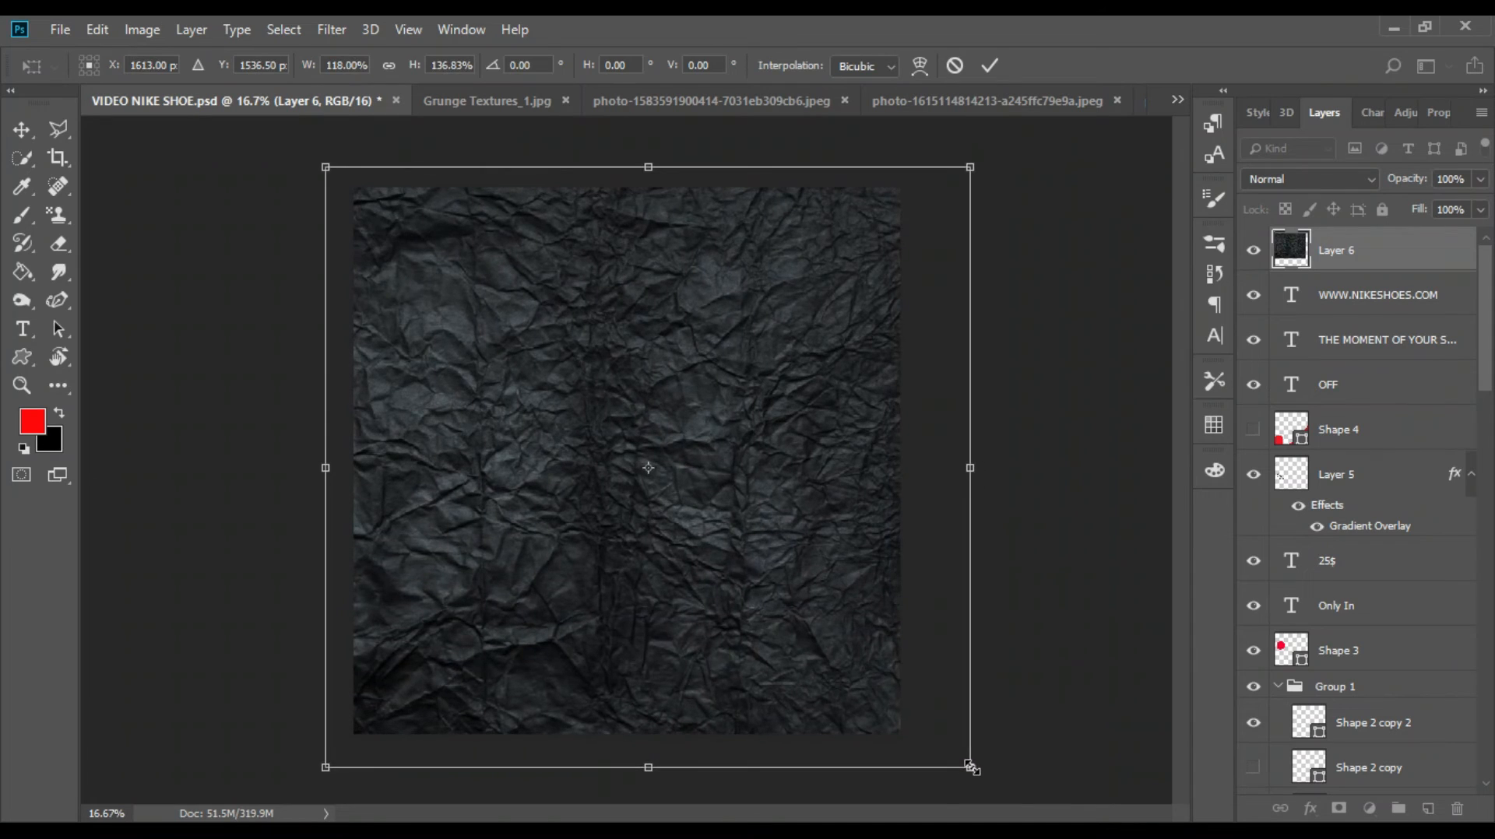
key(Return)
drag(1348, 267, 1308, 728)
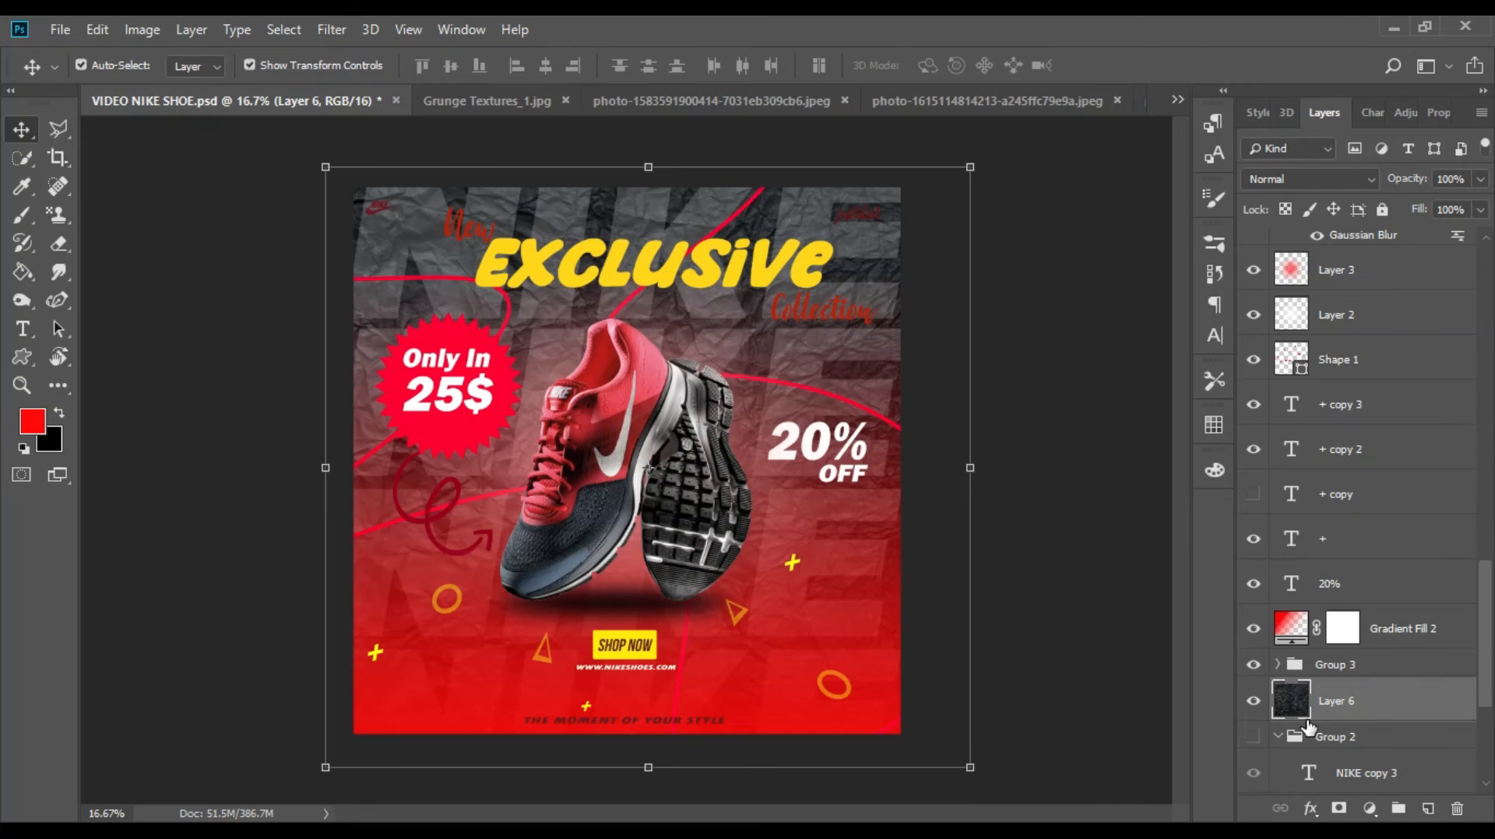
Step: Compare blend modes such as Darken, Color Burn, Overlay and Color Dodge on the paper texture layer and set it to Multiply
click(1329, 175)
click(1285, 252)
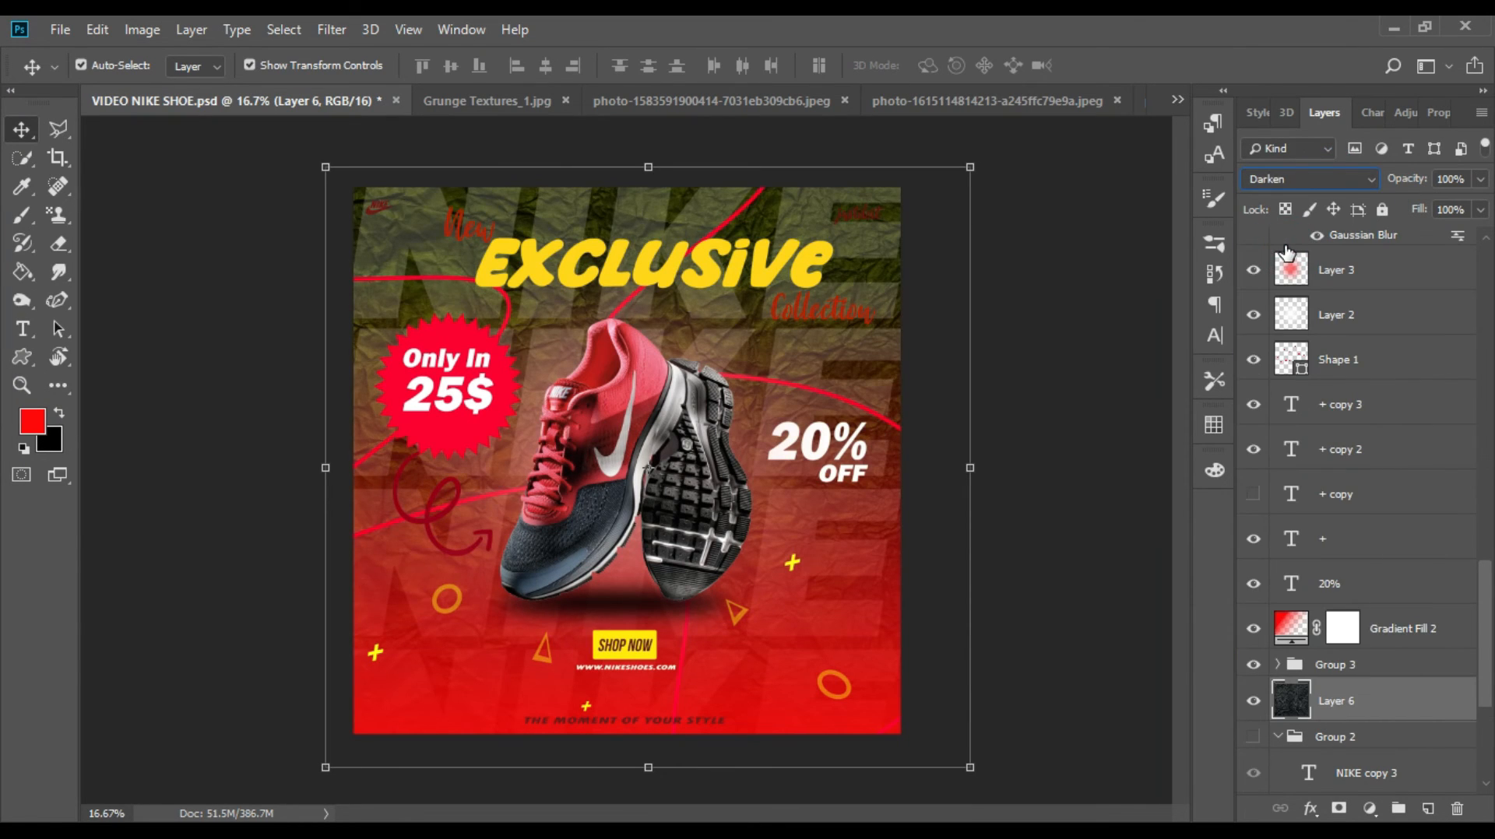
key(Down)
key(Down)
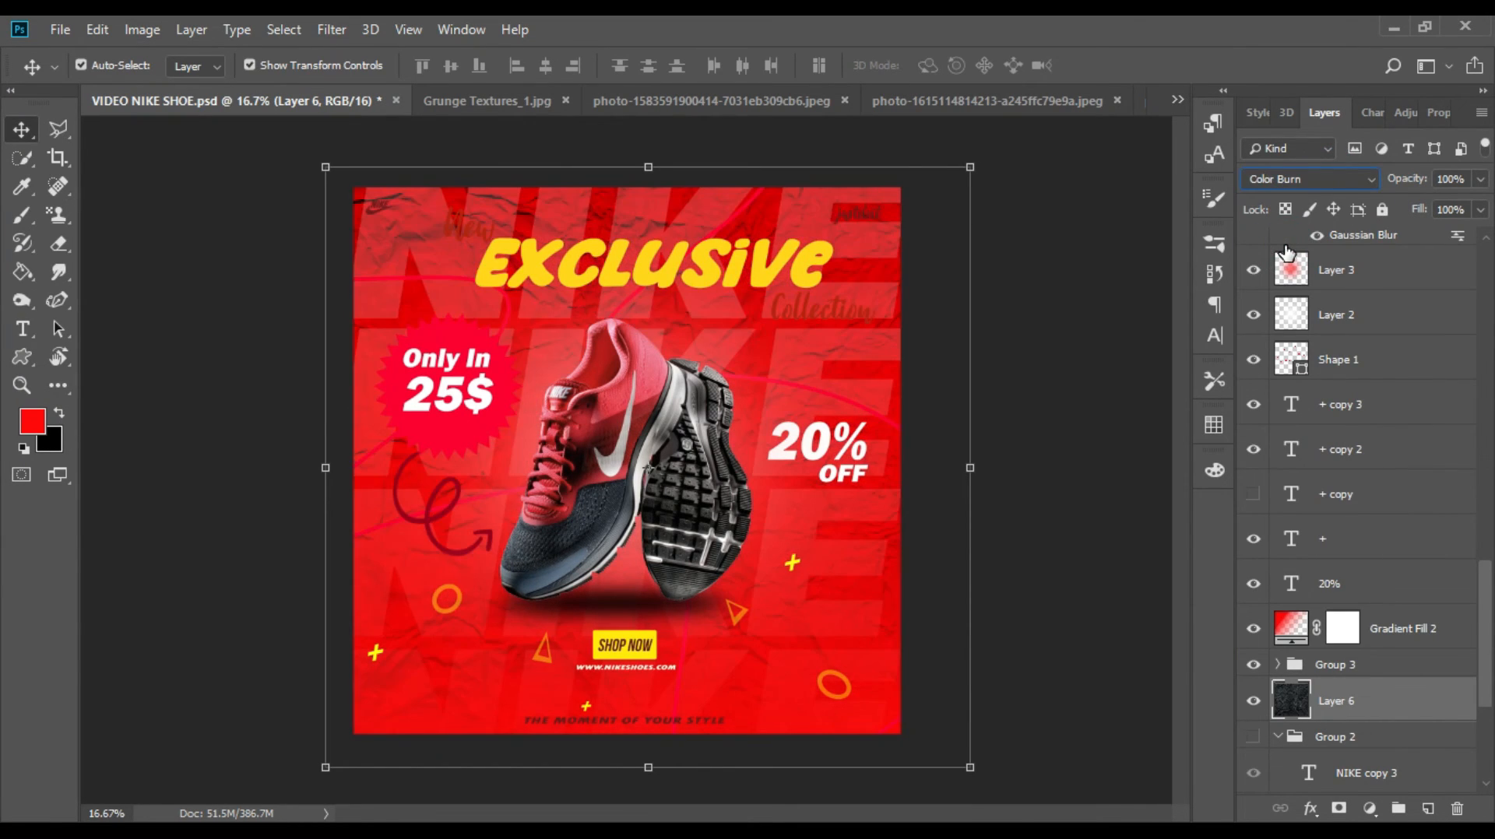
key(Down)
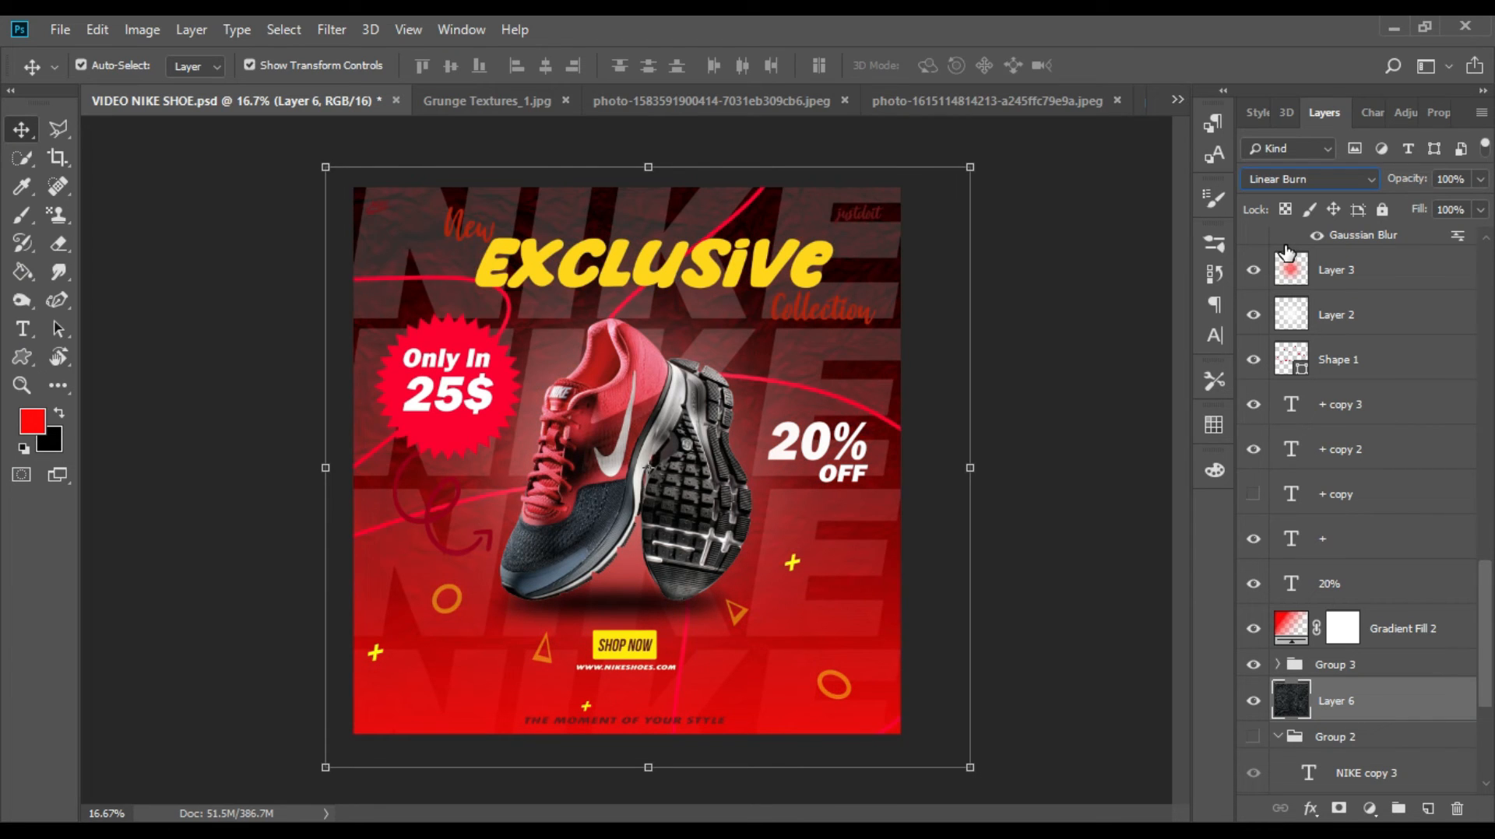
key(Down)
key(Down)
key(Up)
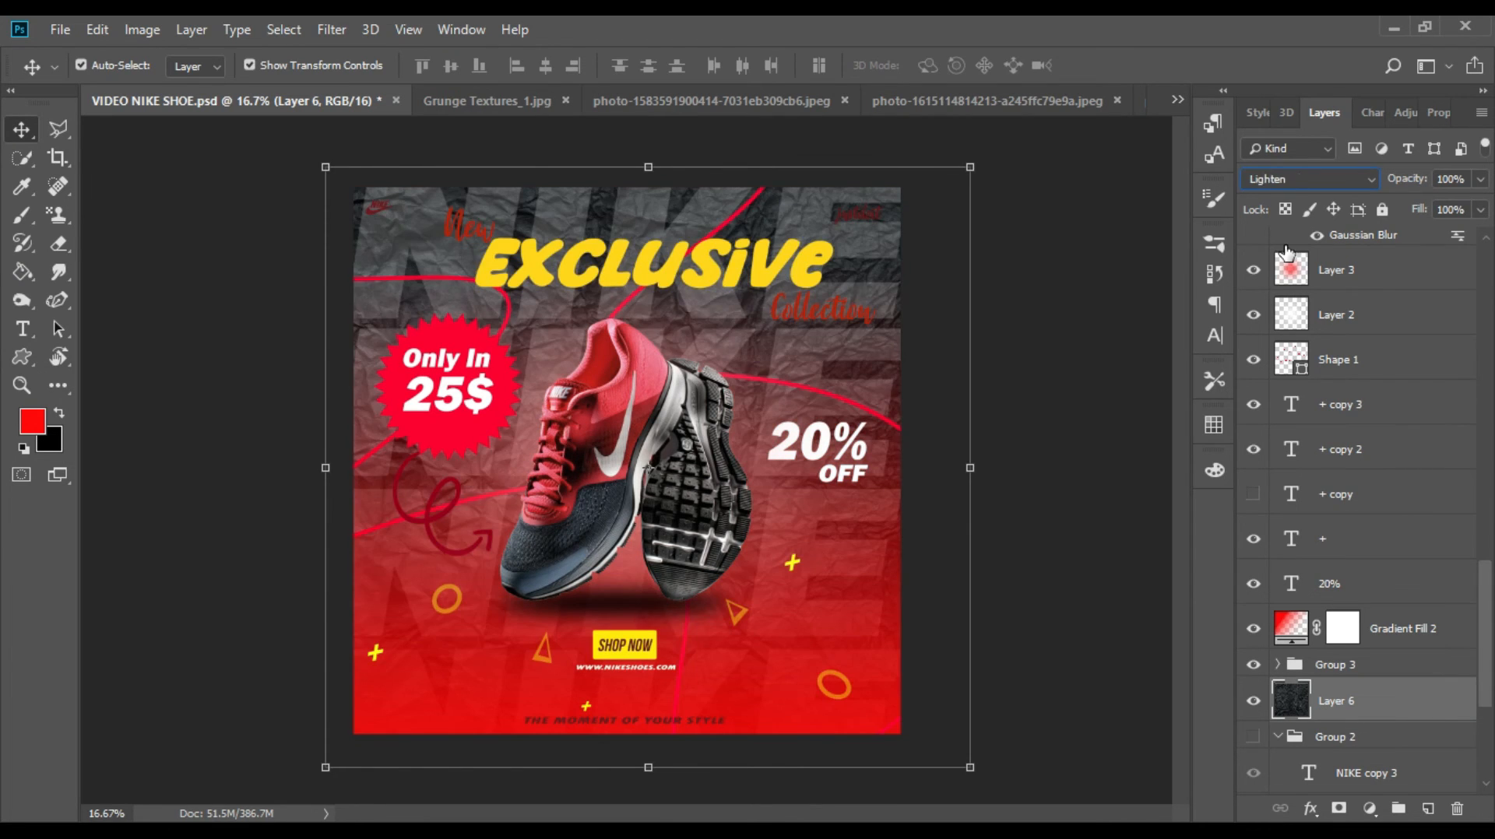
key(Down)
key(Down)
key(Down)
key(Down)
key(Down)
key(Down)
key(Down)
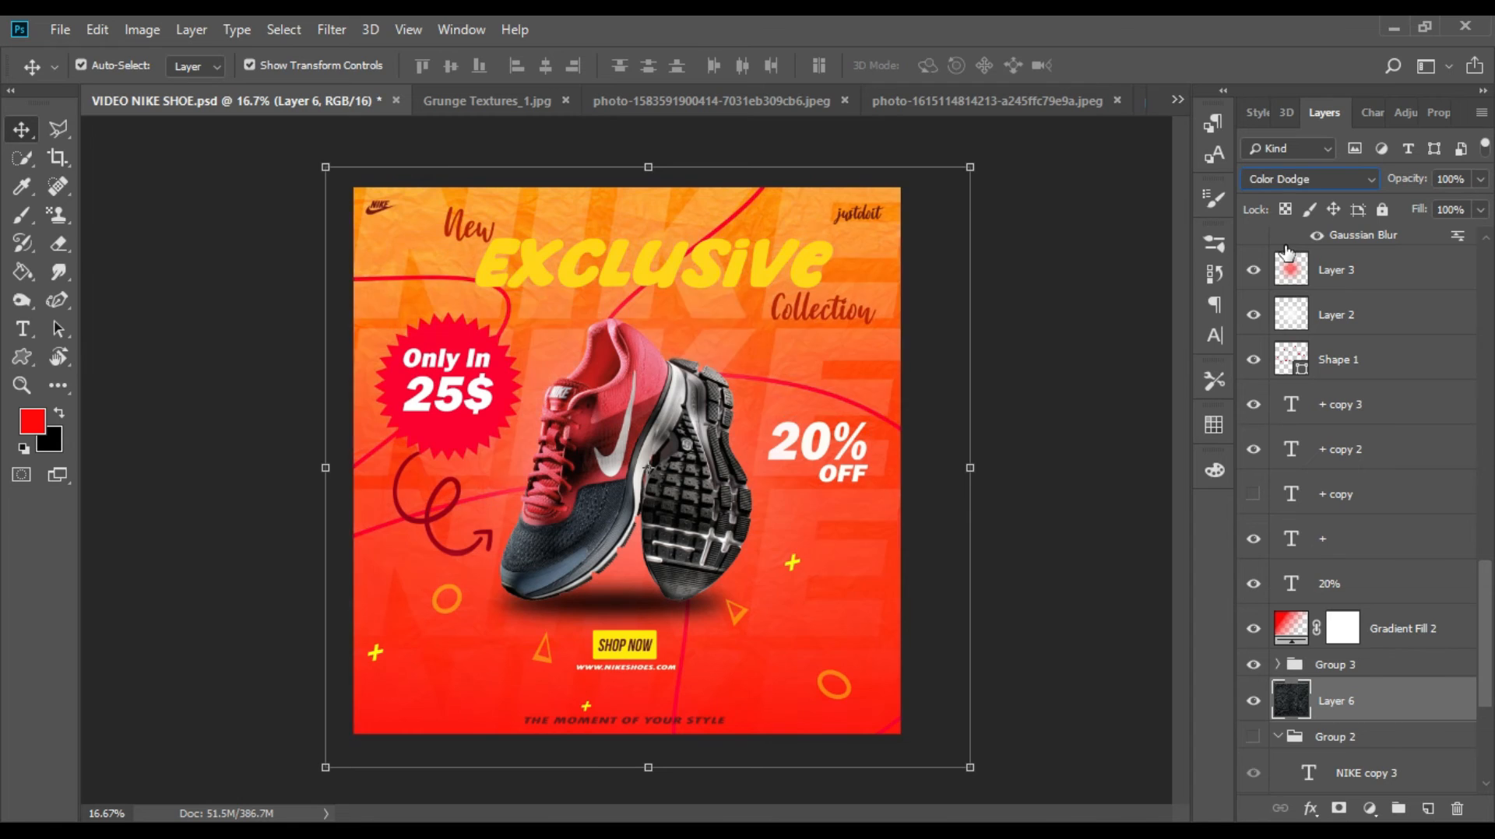
key(Up)
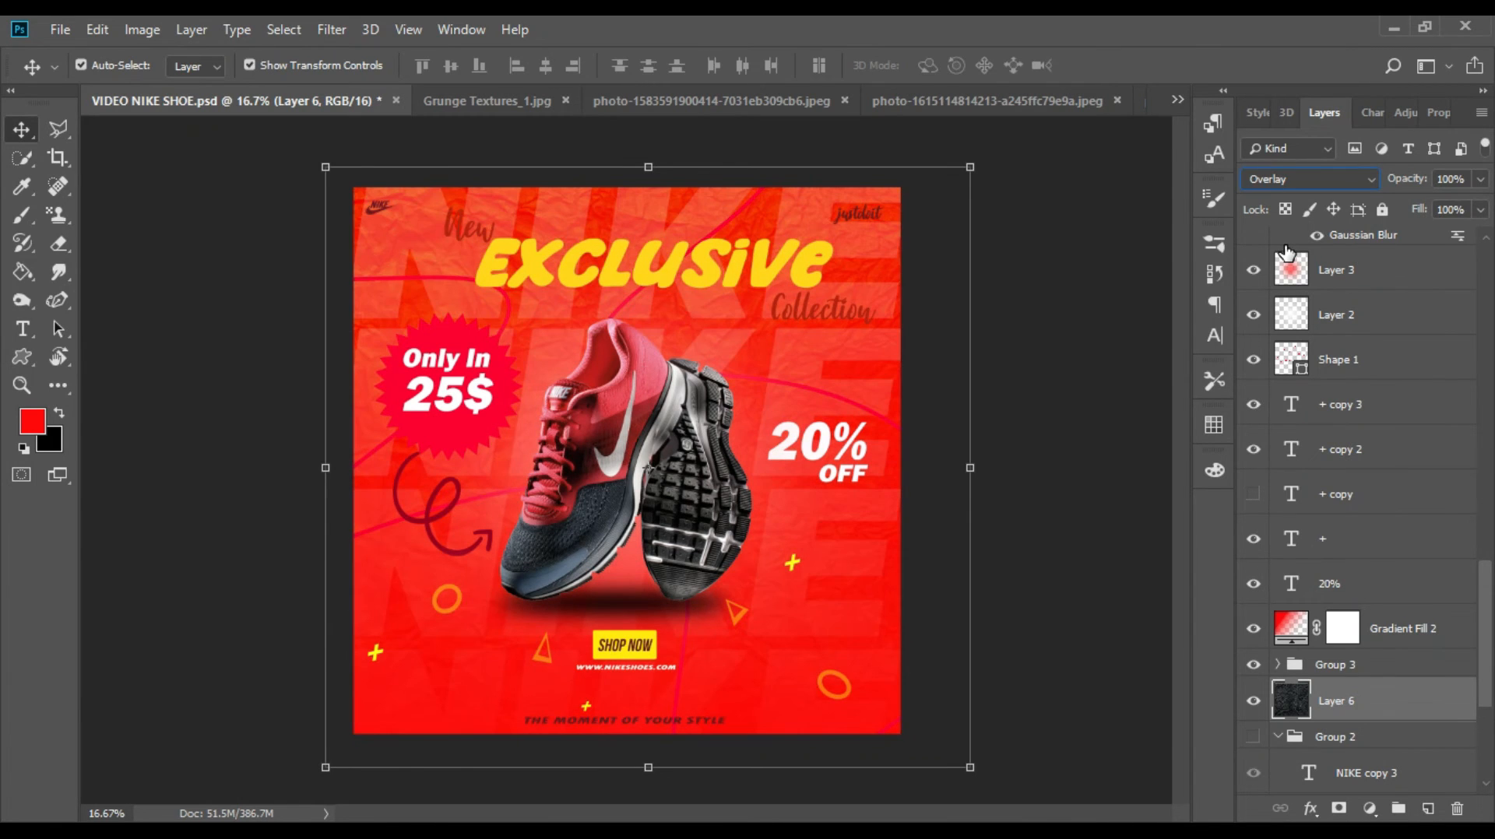
key(Down)
key(Down)
key(Down)
key(Up)
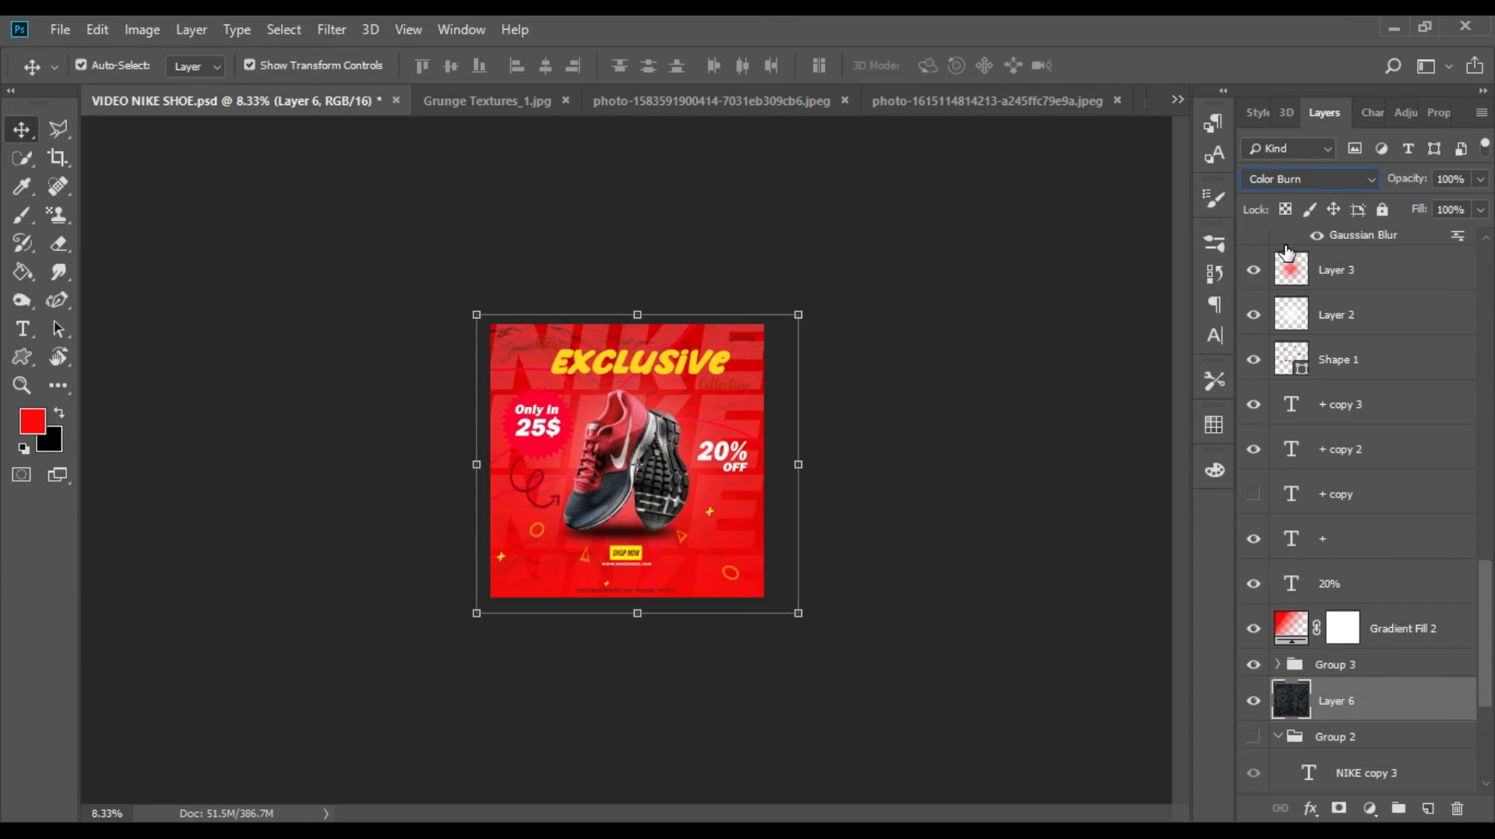
key(Up)
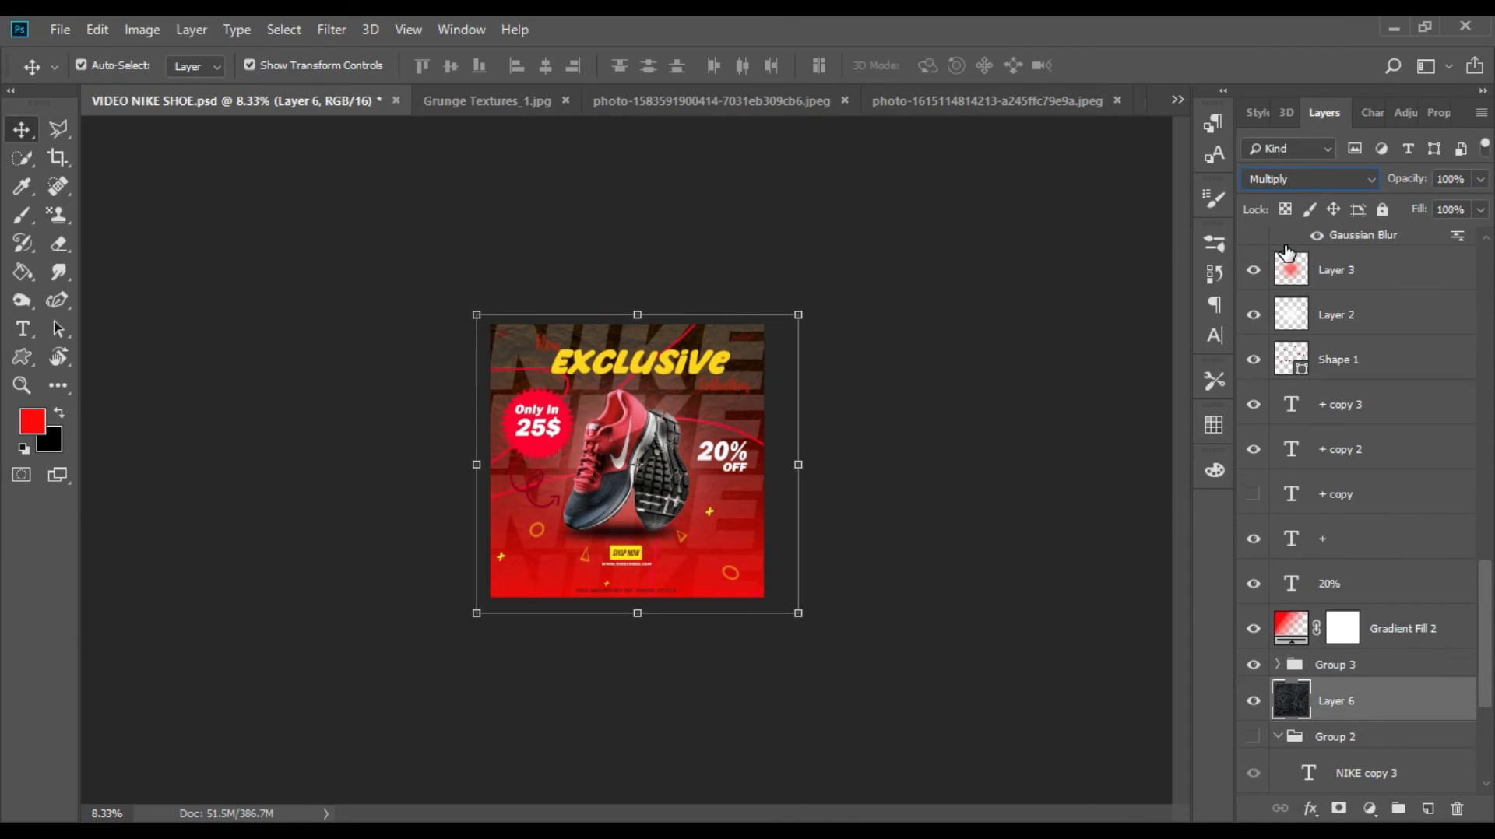
click(1021, 331)
Step: Move the paper texture layer below Group 2, directly above Gradient Fill 1
key(ctrl+plus)
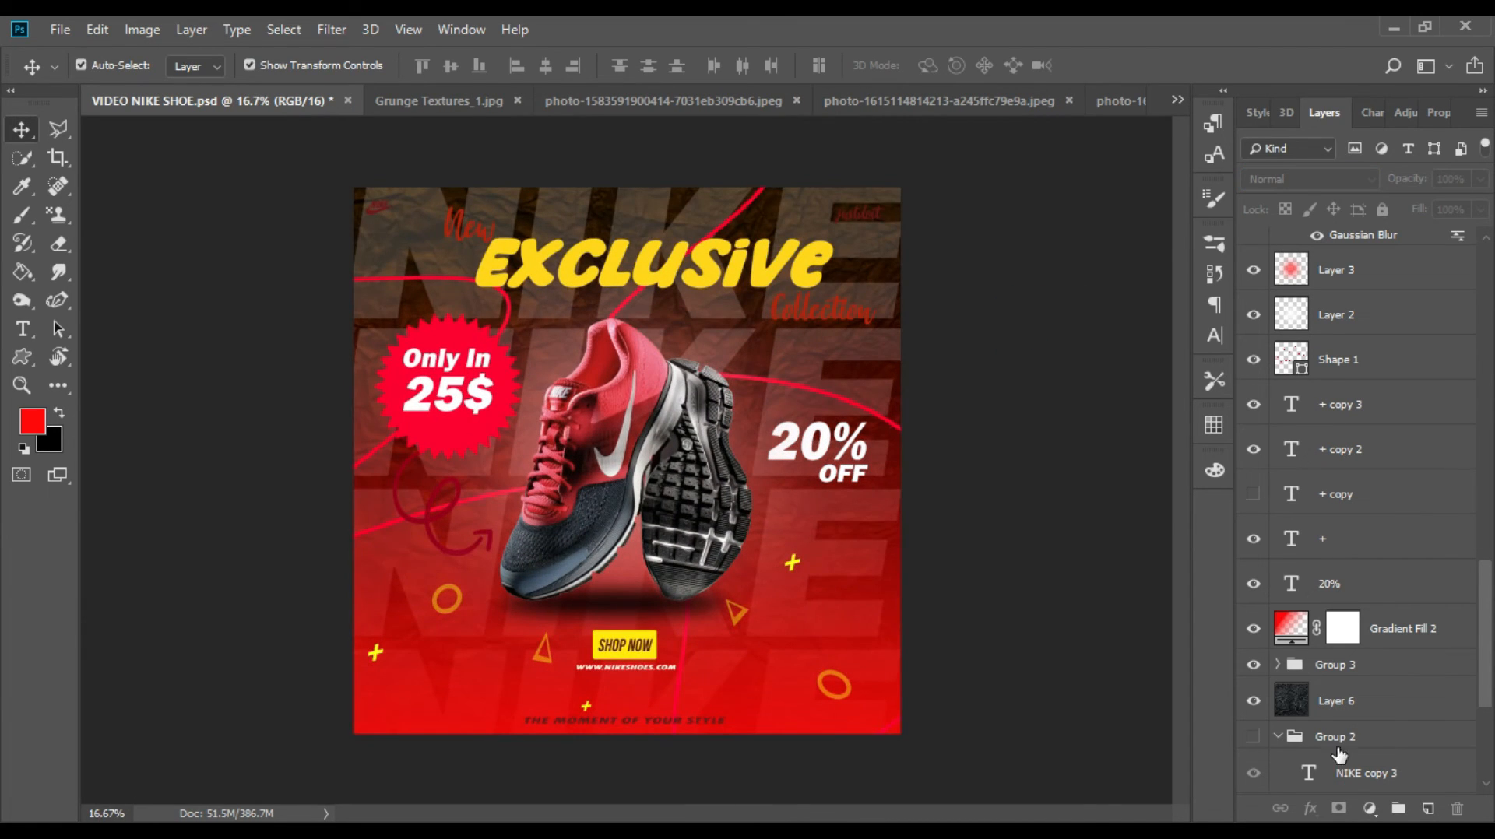
scroll(1339, 755, down, 6)
drag(1349, 433, 1341, 663)
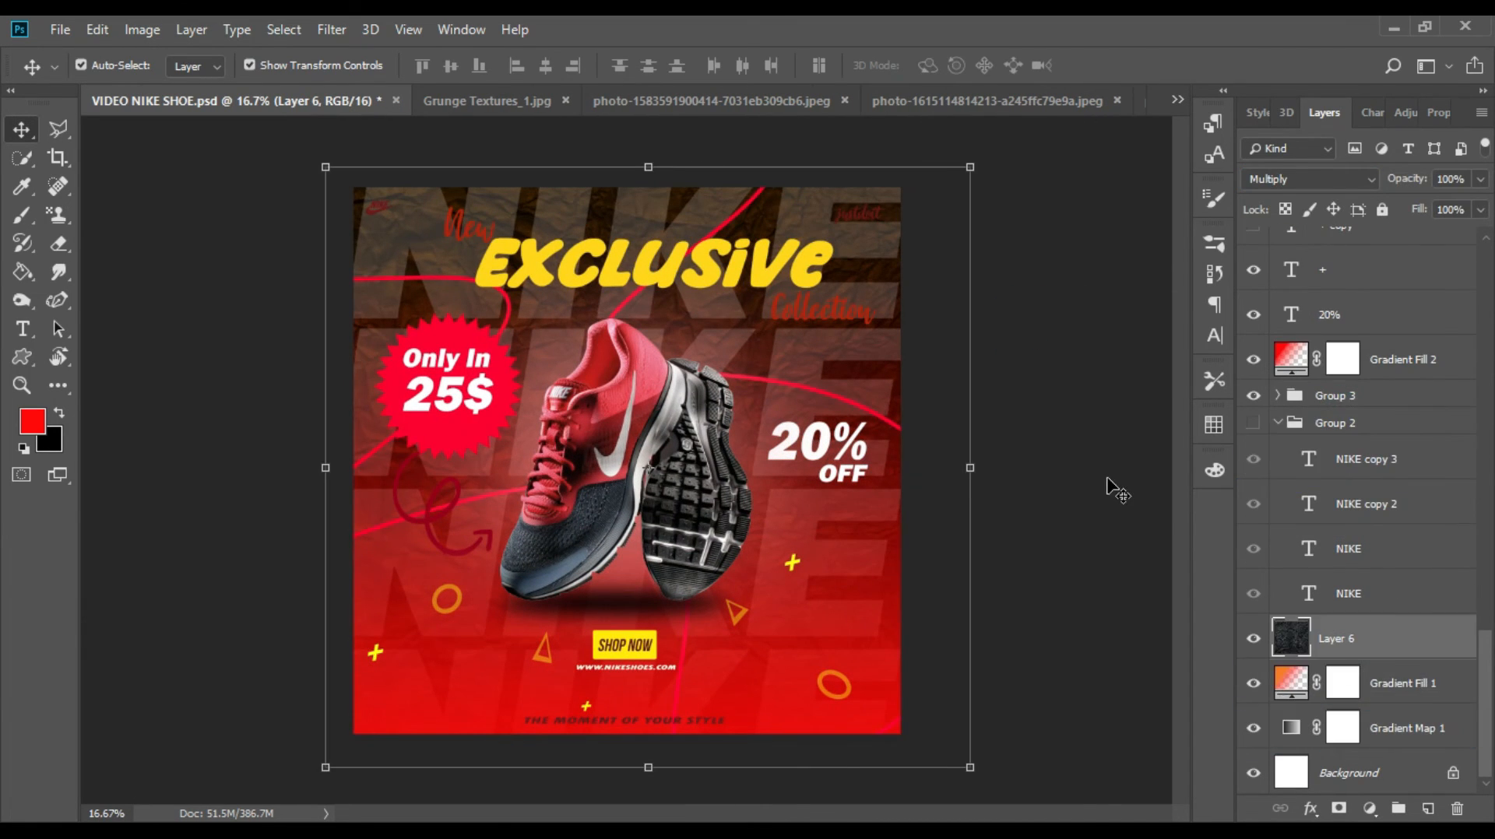
click(1107, 478)
Step: Try several colours on the "Collection" text and change it to off-white
click(382, 209)
click(785, 316)
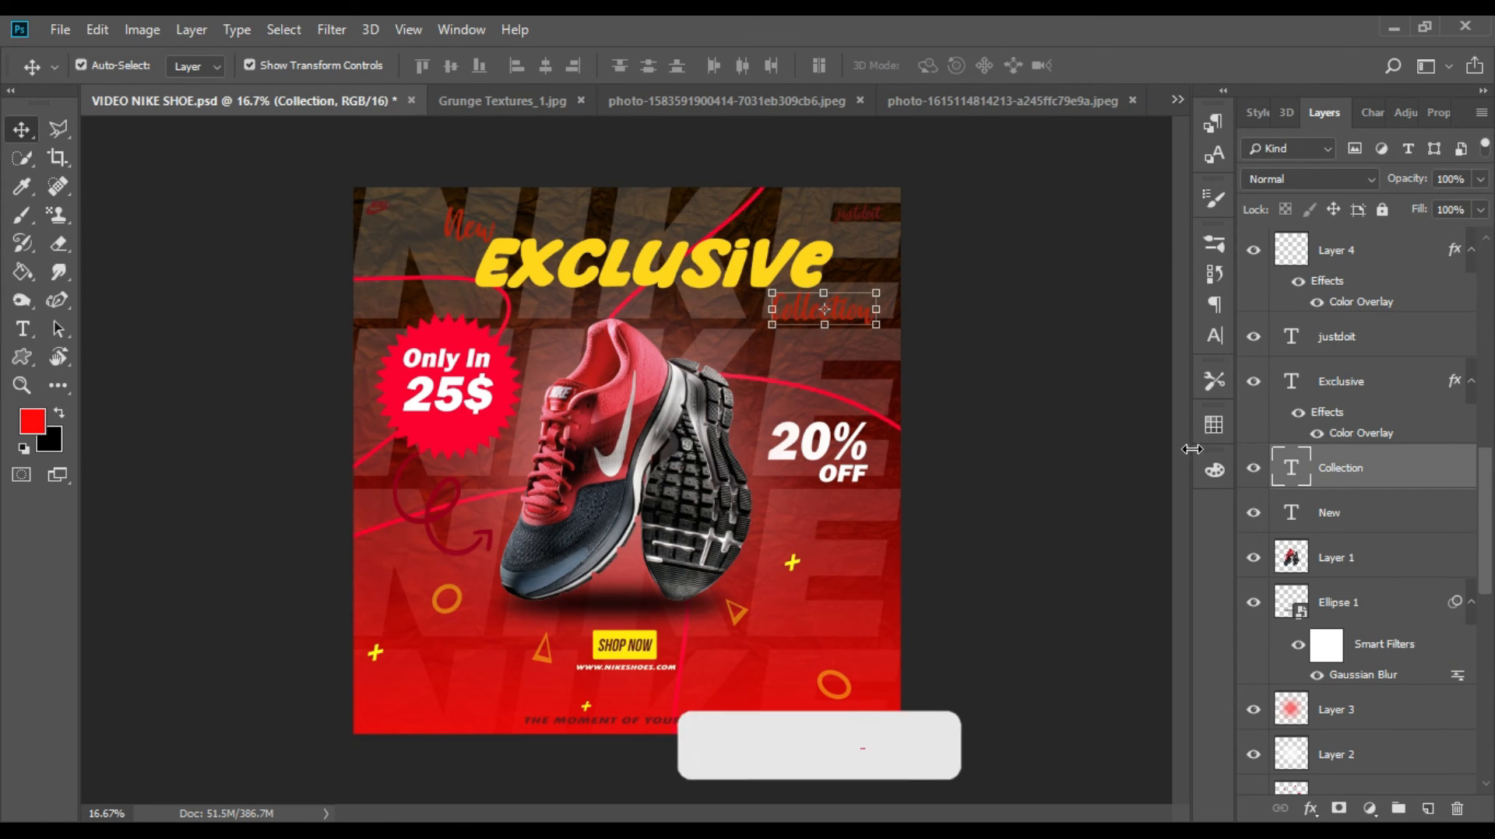
click(1213, 340)
click(1138, 372)
drag(1220, 256, 1221, 204)
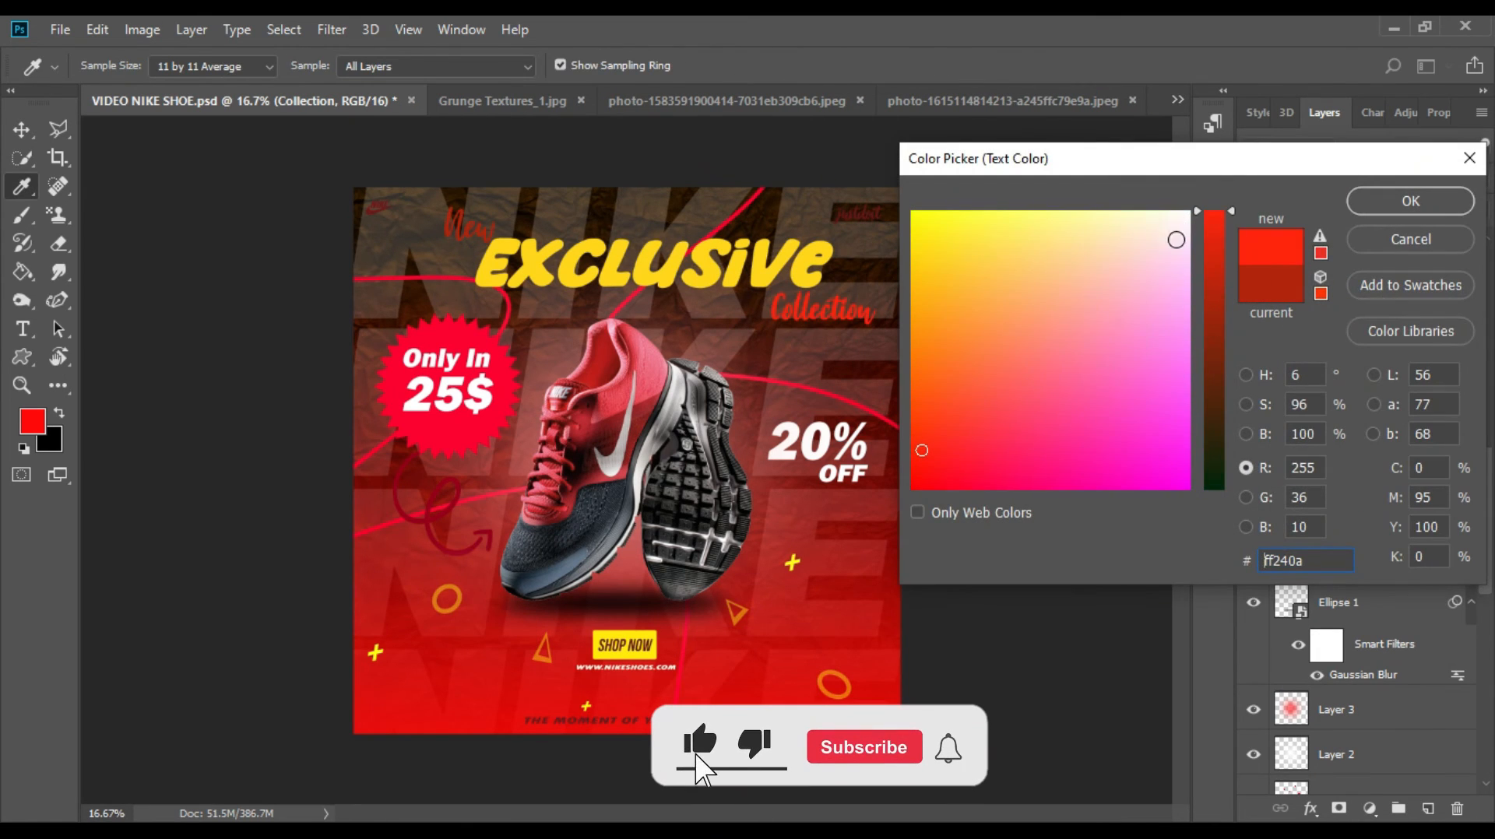
drag(1227, 280, 1222, 334)
drag(1161, 231, 1174, 388)
drag(1220, 394, 1219, 494)
drag(1124, 440, 886, 507)
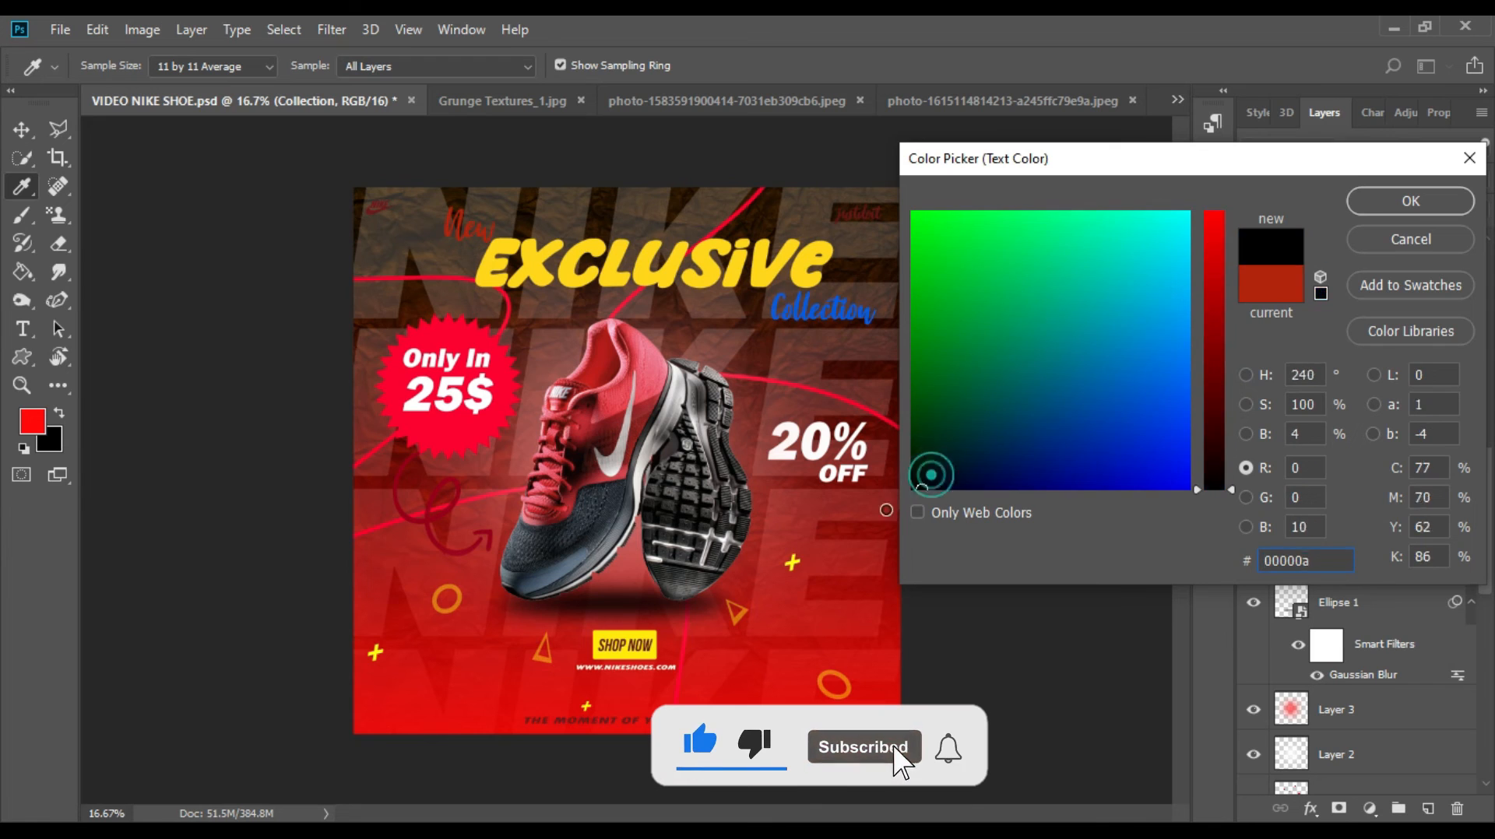
click(1214, 213)
click(1175, 214)
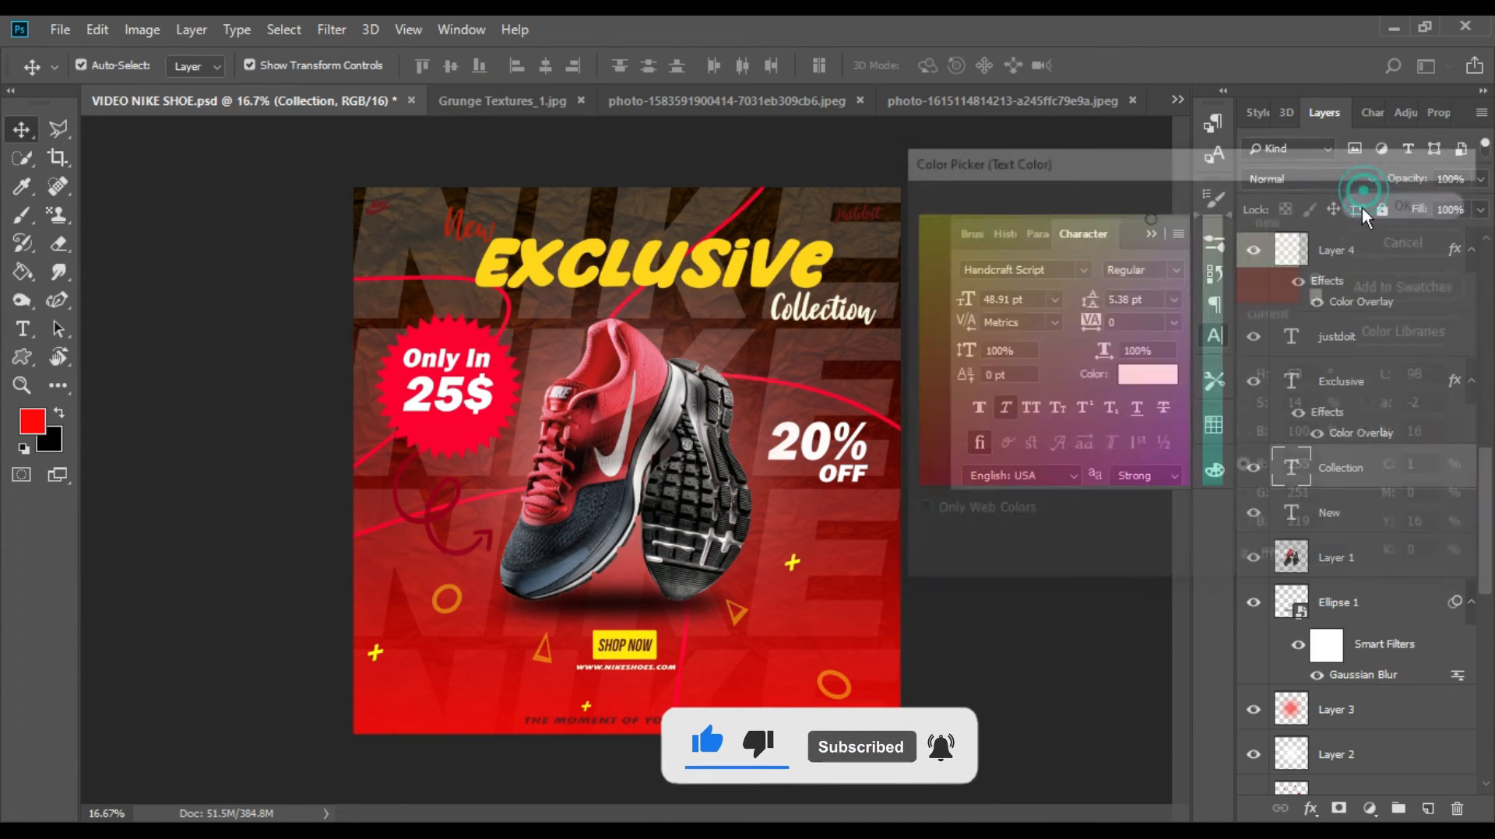
Step: Change the colour of the "New" text to a pale cream
click(475, 222)
click(1161, 377)
drag(1183, 226, 1227, 211)
key(Return)
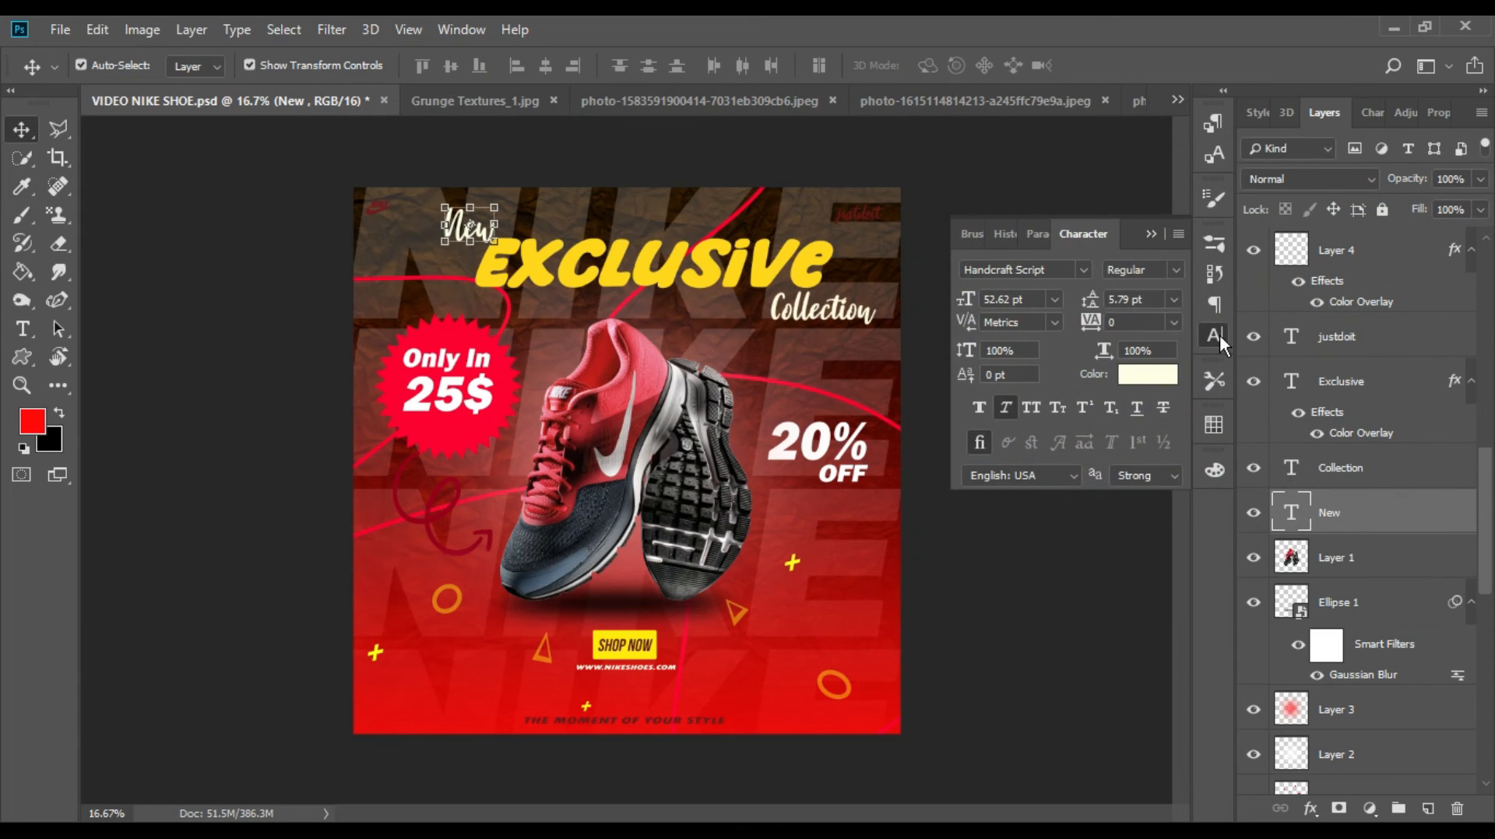
Step: Change the colour of the "THE MOMENT OF YOUR STYLE" tagline to white
click(1216, 337)
click(652, 267)
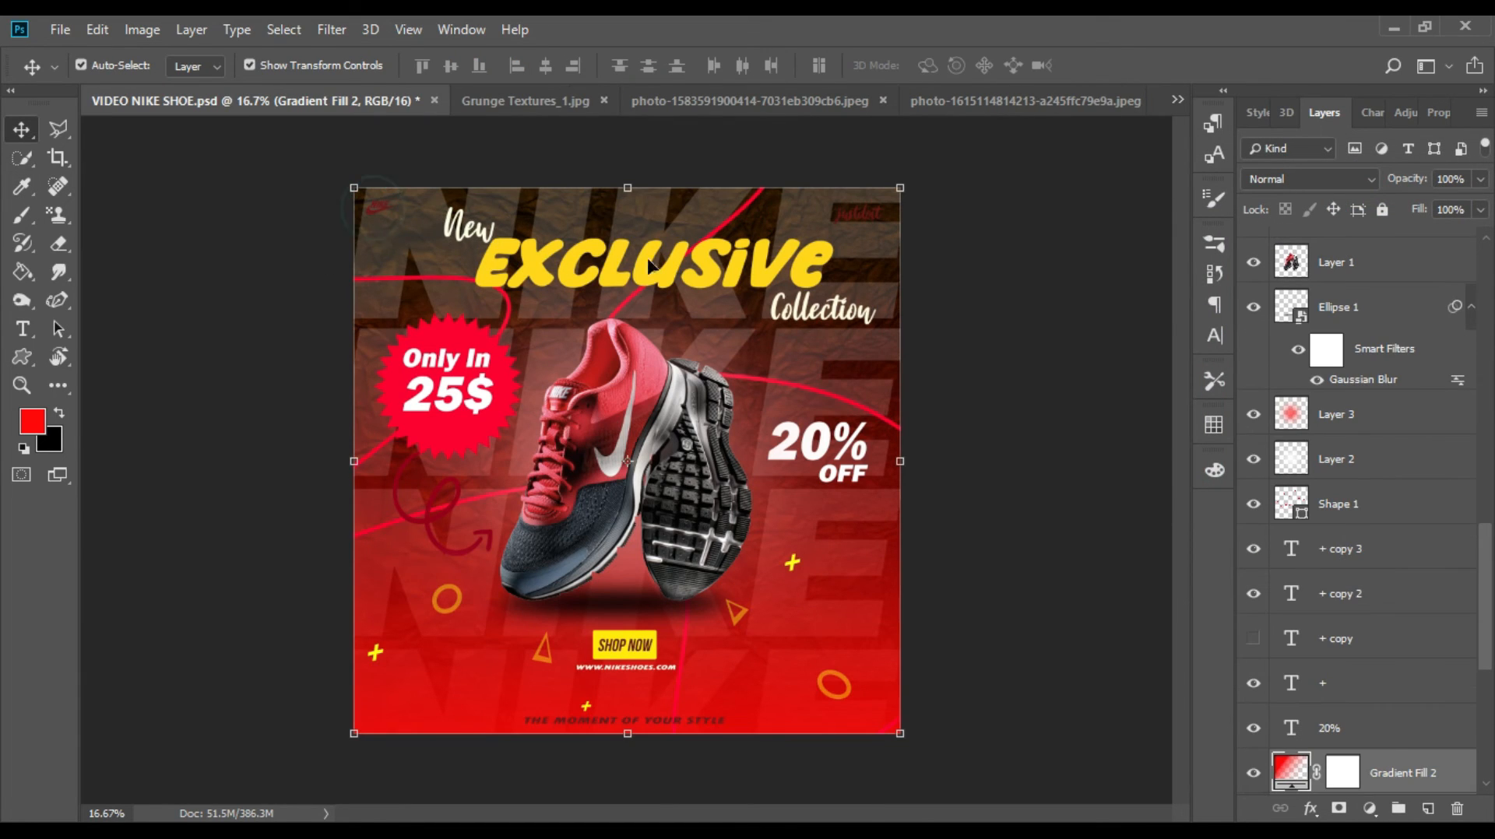
click(650, 724)
click(1213, 333)
click(1148, 380)
click(1189, 210)
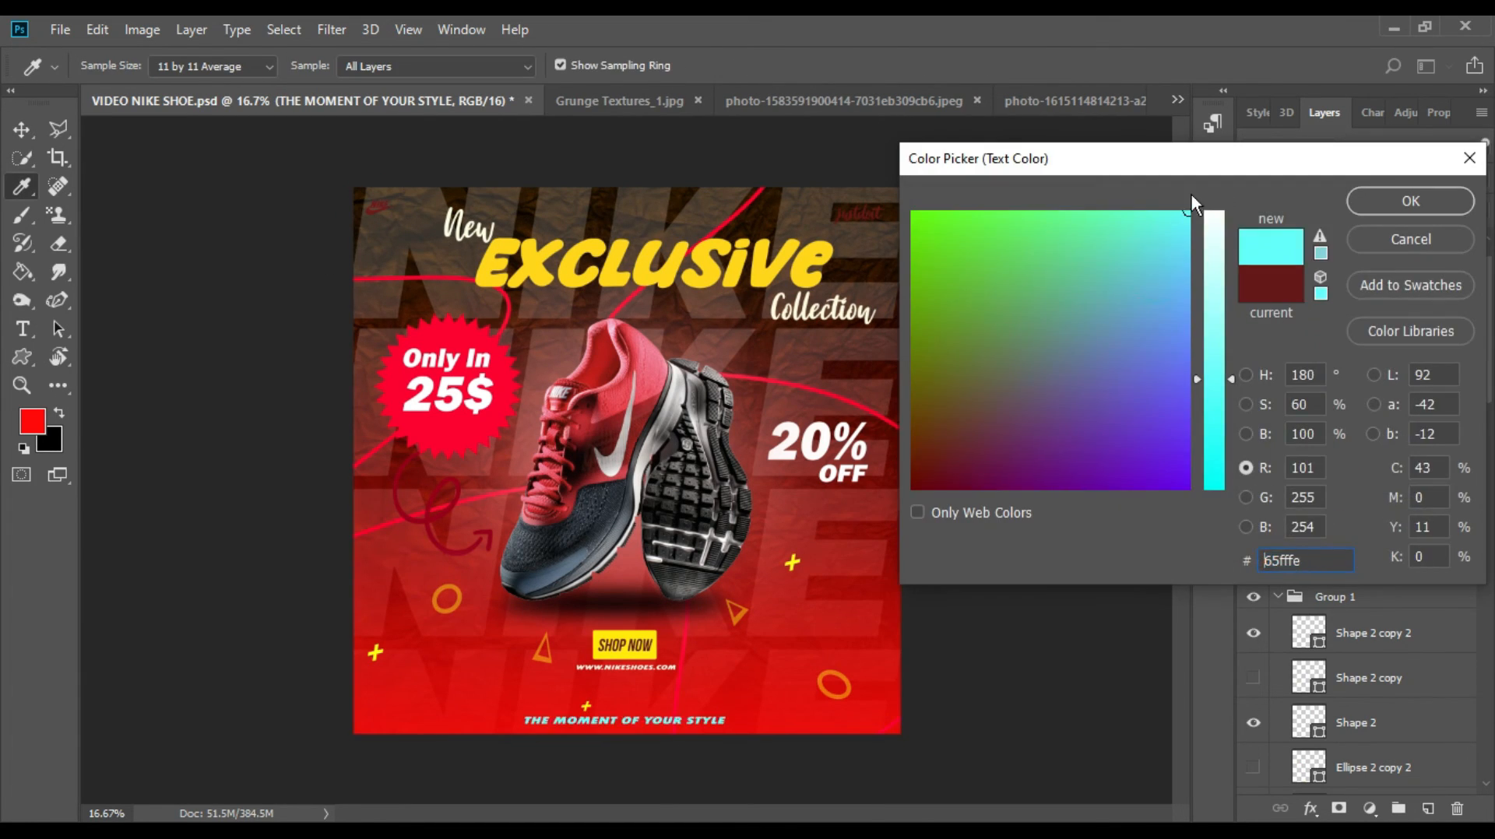
click(1221, 211)
click(1433, 203)
click(1213, 334)
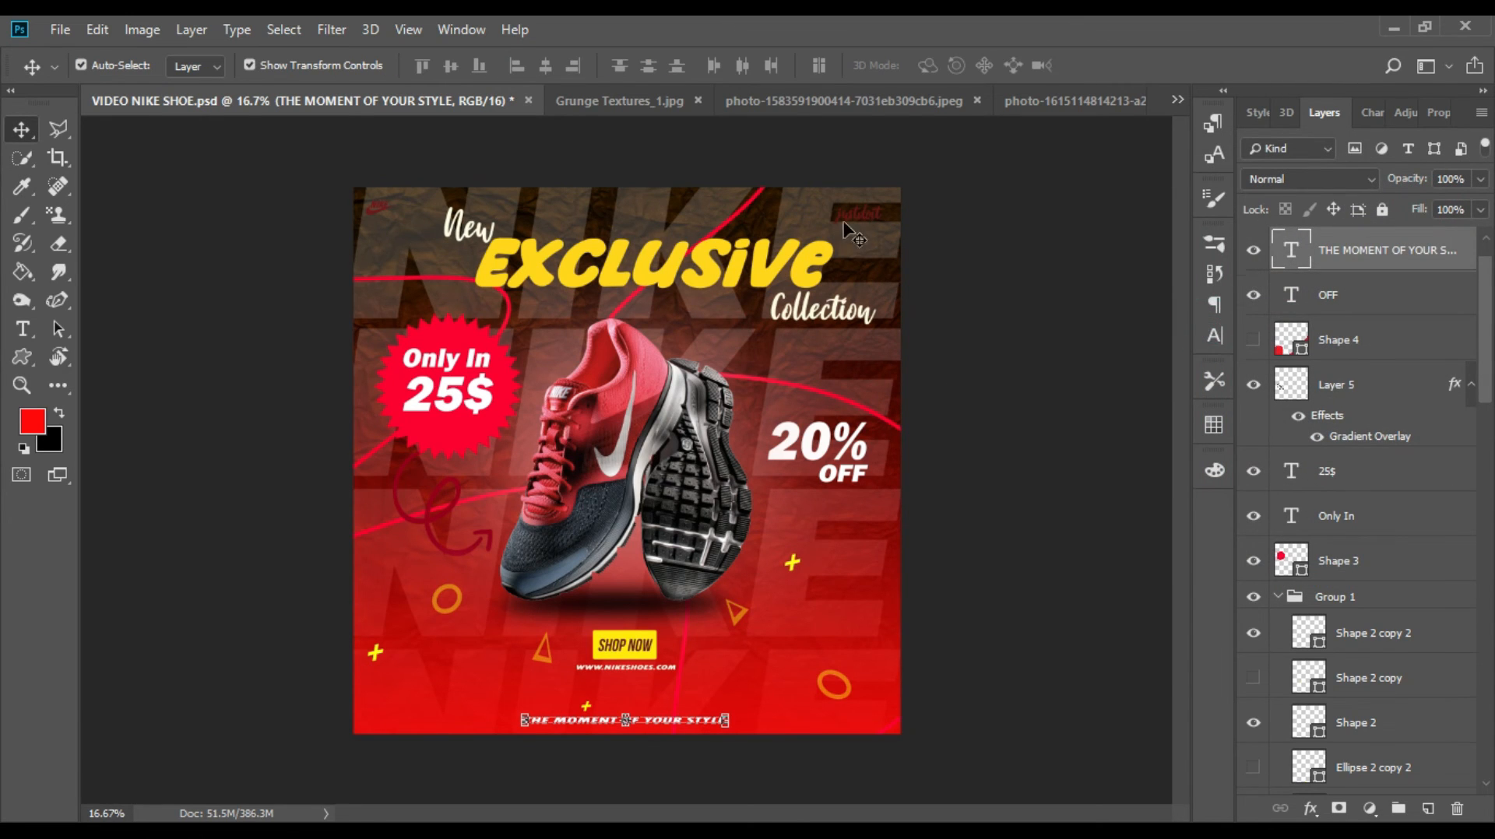
Step: Recolour the "justdoit" text with the badge's red, #fc0130
click(857, 214)
click(1213, 333)
click(1138, 379)
click(454, 429)
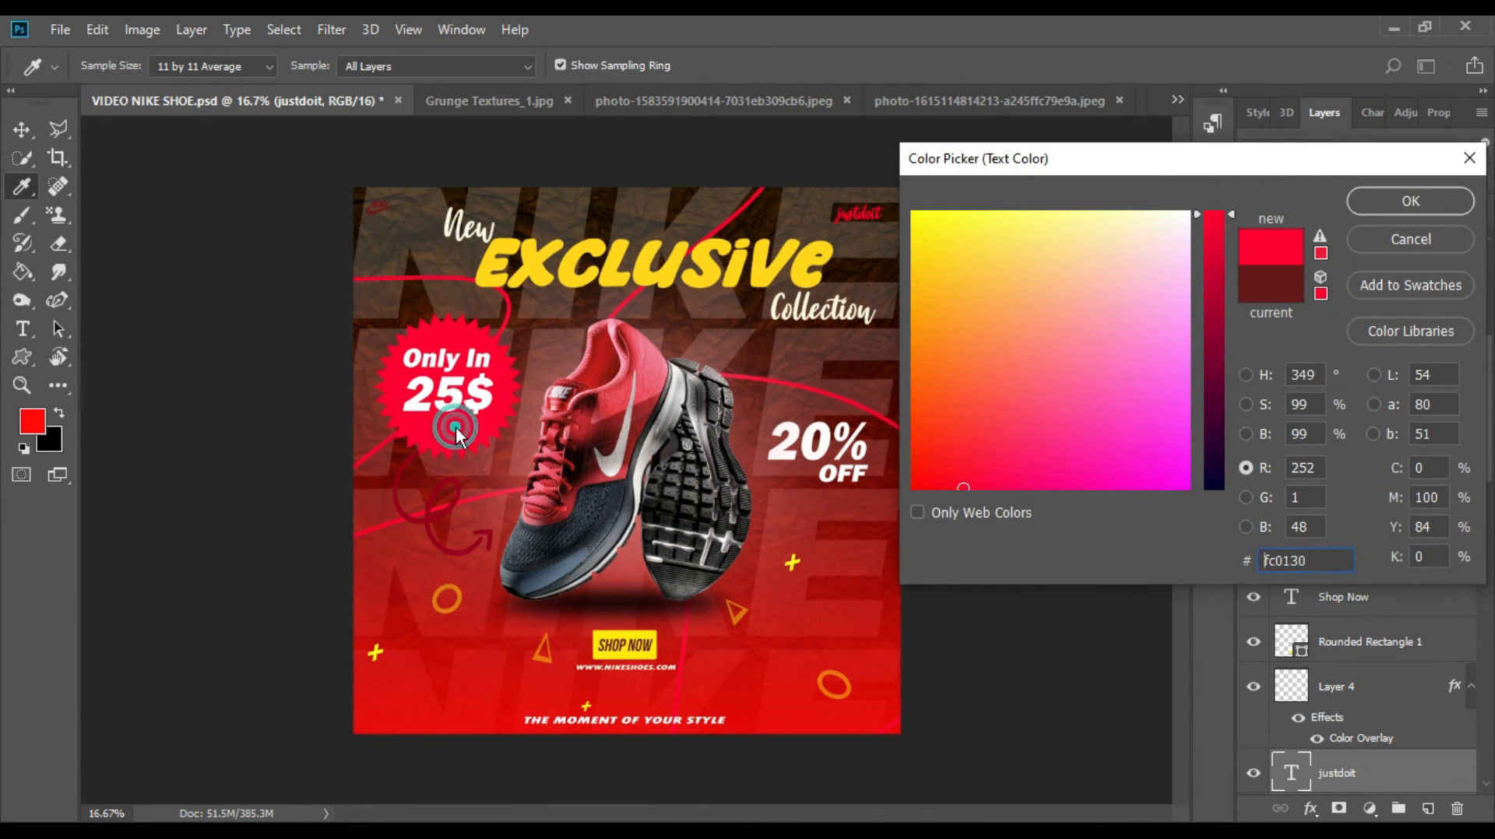
click(1385, 209)
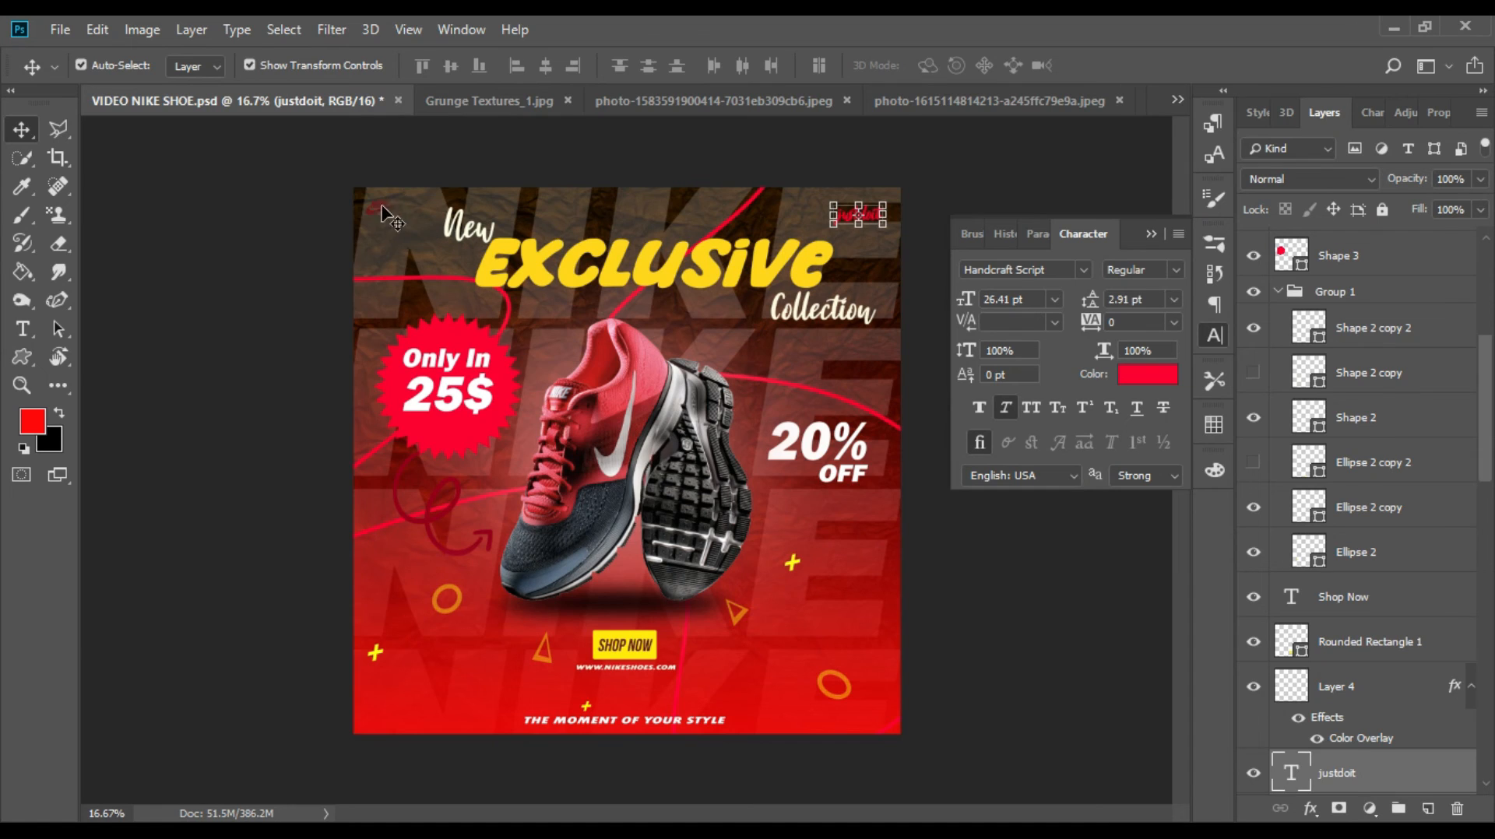
Step: Change the Color Overlay of the small Nike logo on Layer 4 to the red sampled from the price badge
click(381, 209)
click(1358, 500)
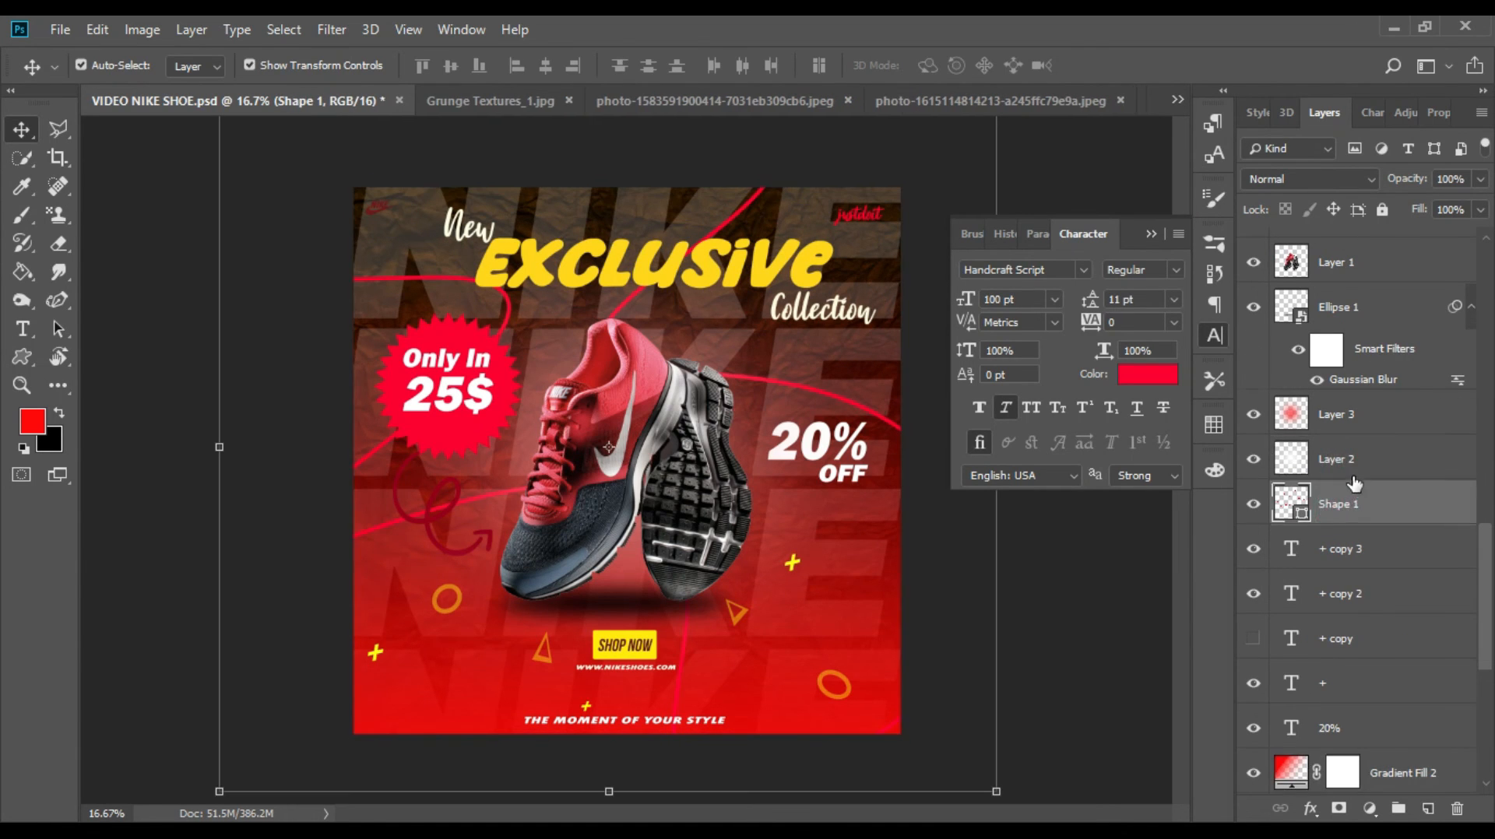
scroll(1362, 483, down, 5)
click(1370, 397)
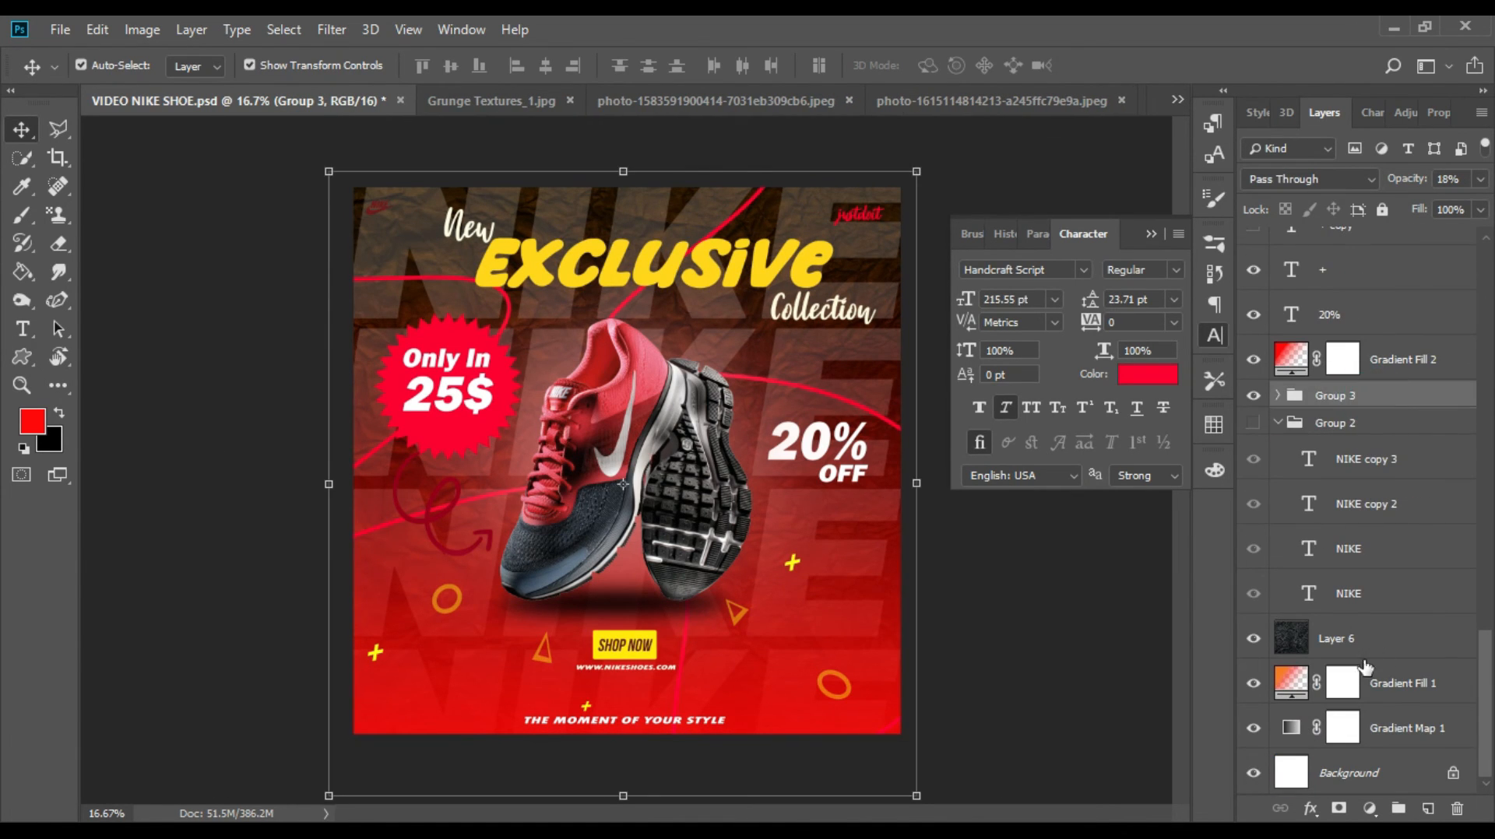
scroll(1371, 436, up, 10)
click(1370, 438)
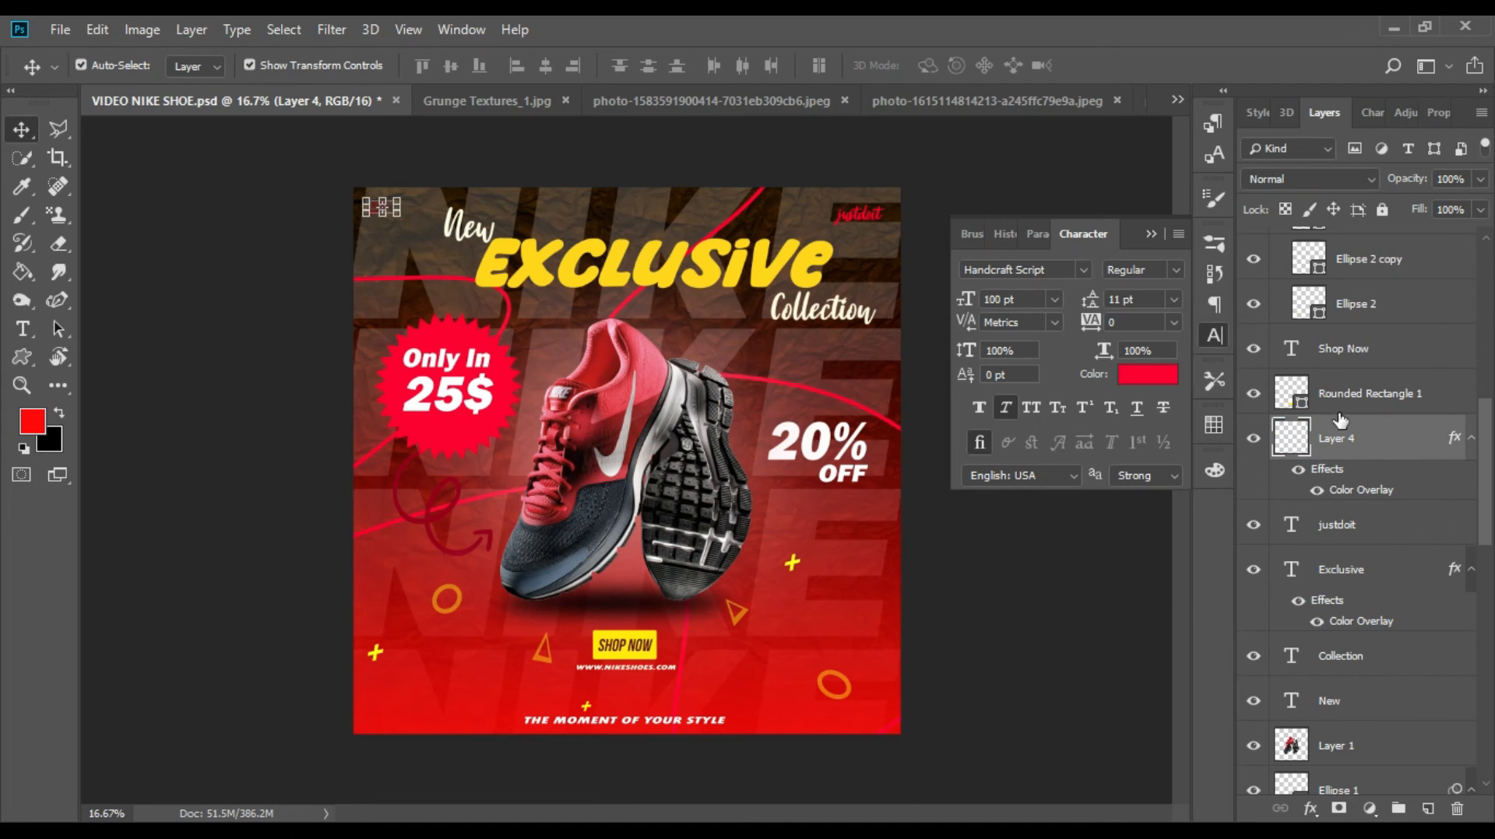
double_click(1339, 420)
drag(1017, 81, 1289, 142)
click(1009, 447)
drag(1129, 154, 1055, 153)
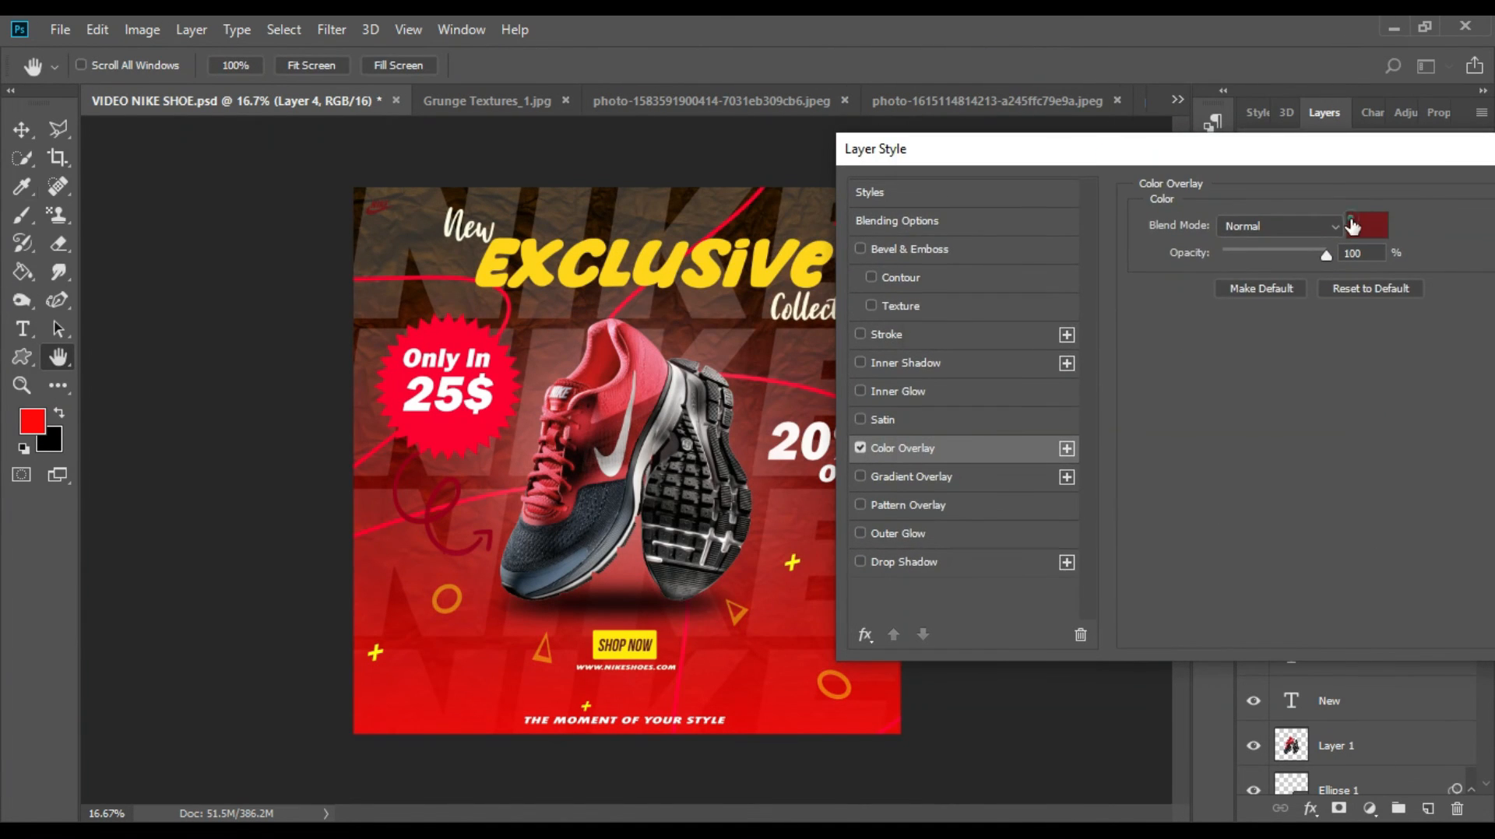
click(1352, 226)
click(438, 425)
click(1401, 204)
drag(1337, 154, 1136, 144)
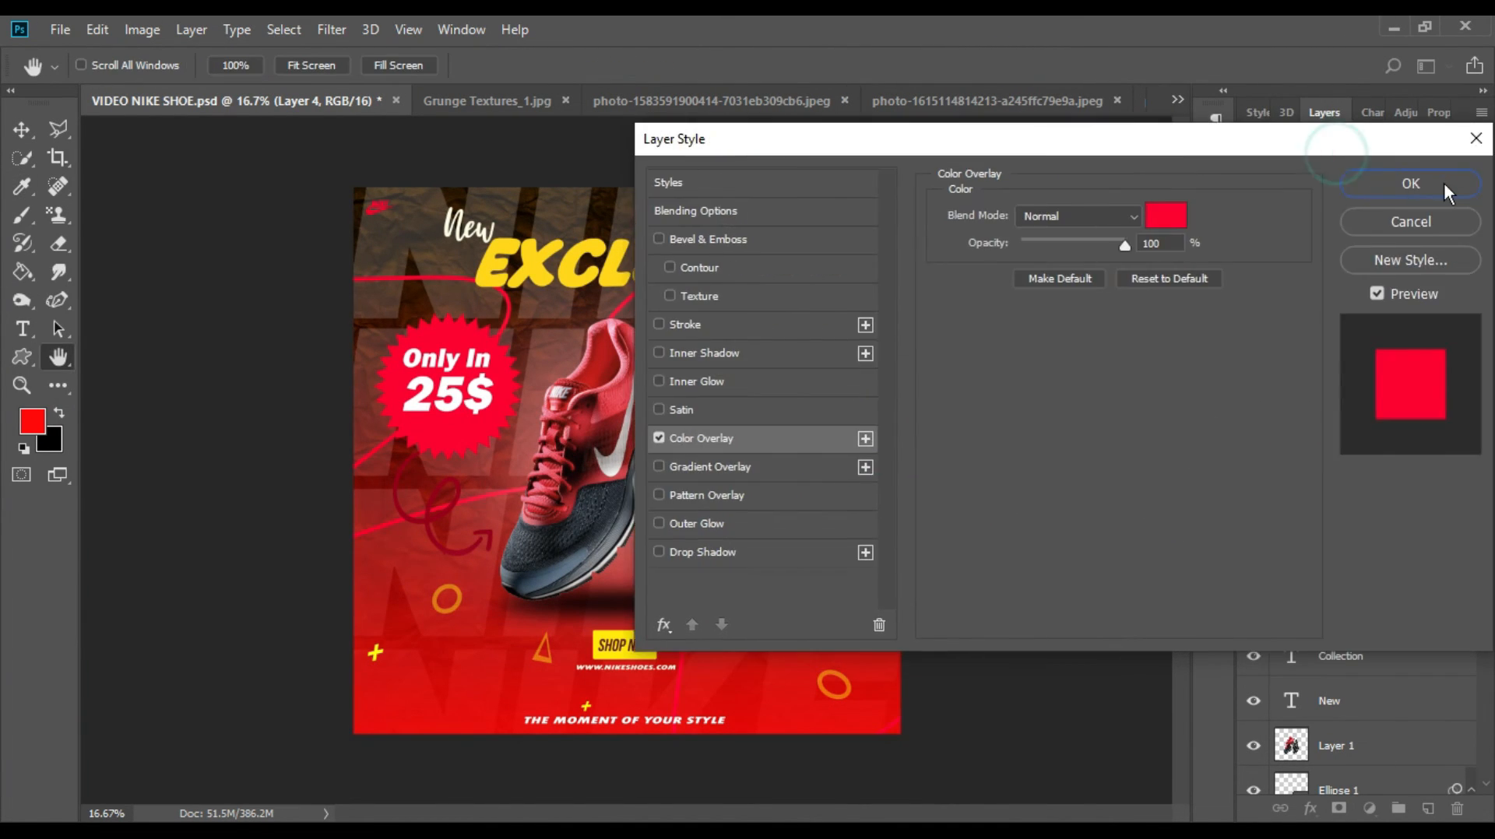
click(1445, 191)
click(1214, 337)
click(1060, 283)
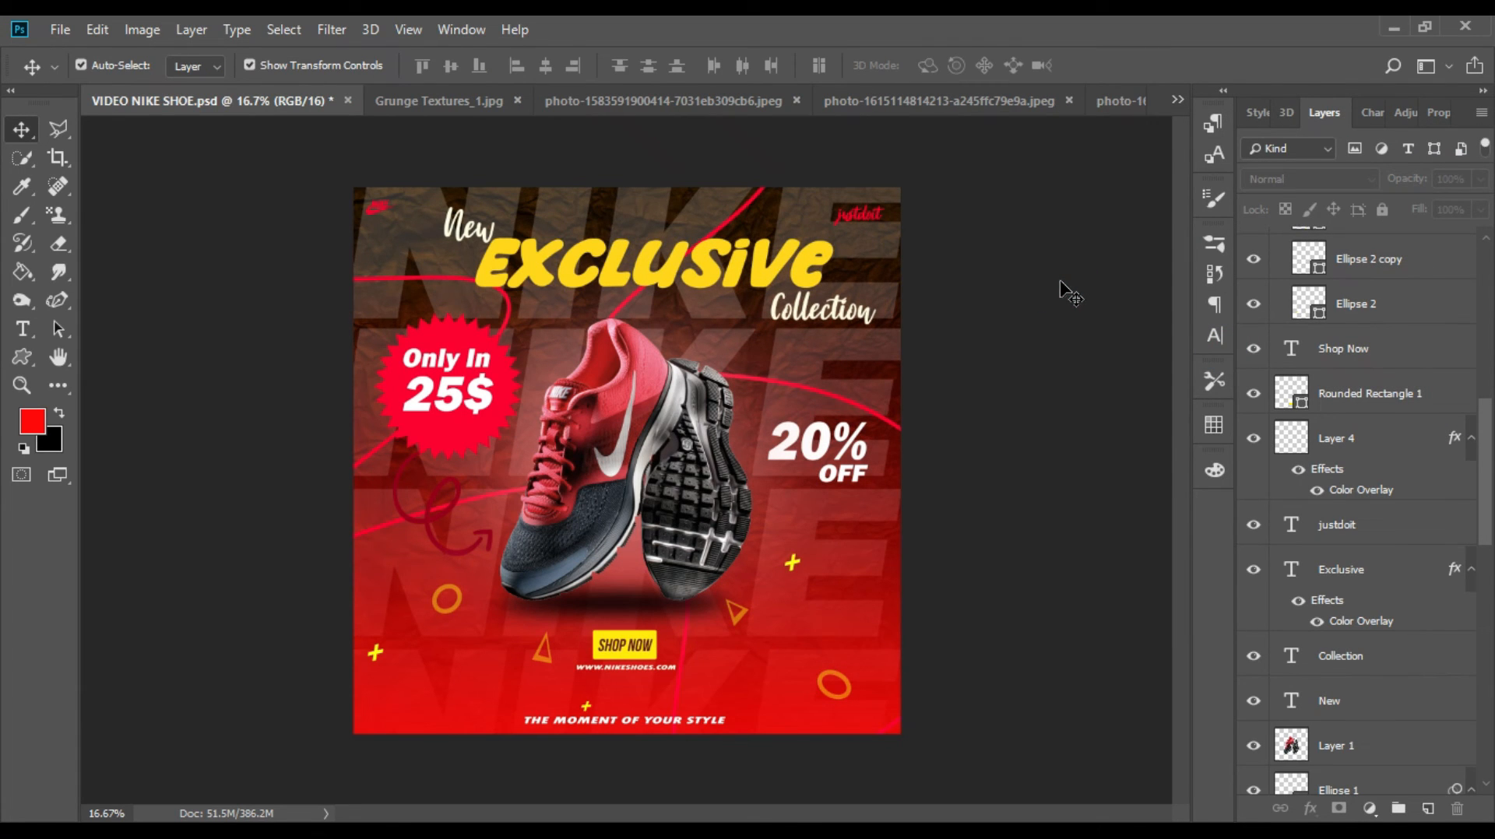
Step: Change the font of the "Exclusive" headline to Franklin Gothic Heavy
key(ctrl+minus)
key(ctrl+minus)
key(ctrl+plus)
key(ctrl+plus)
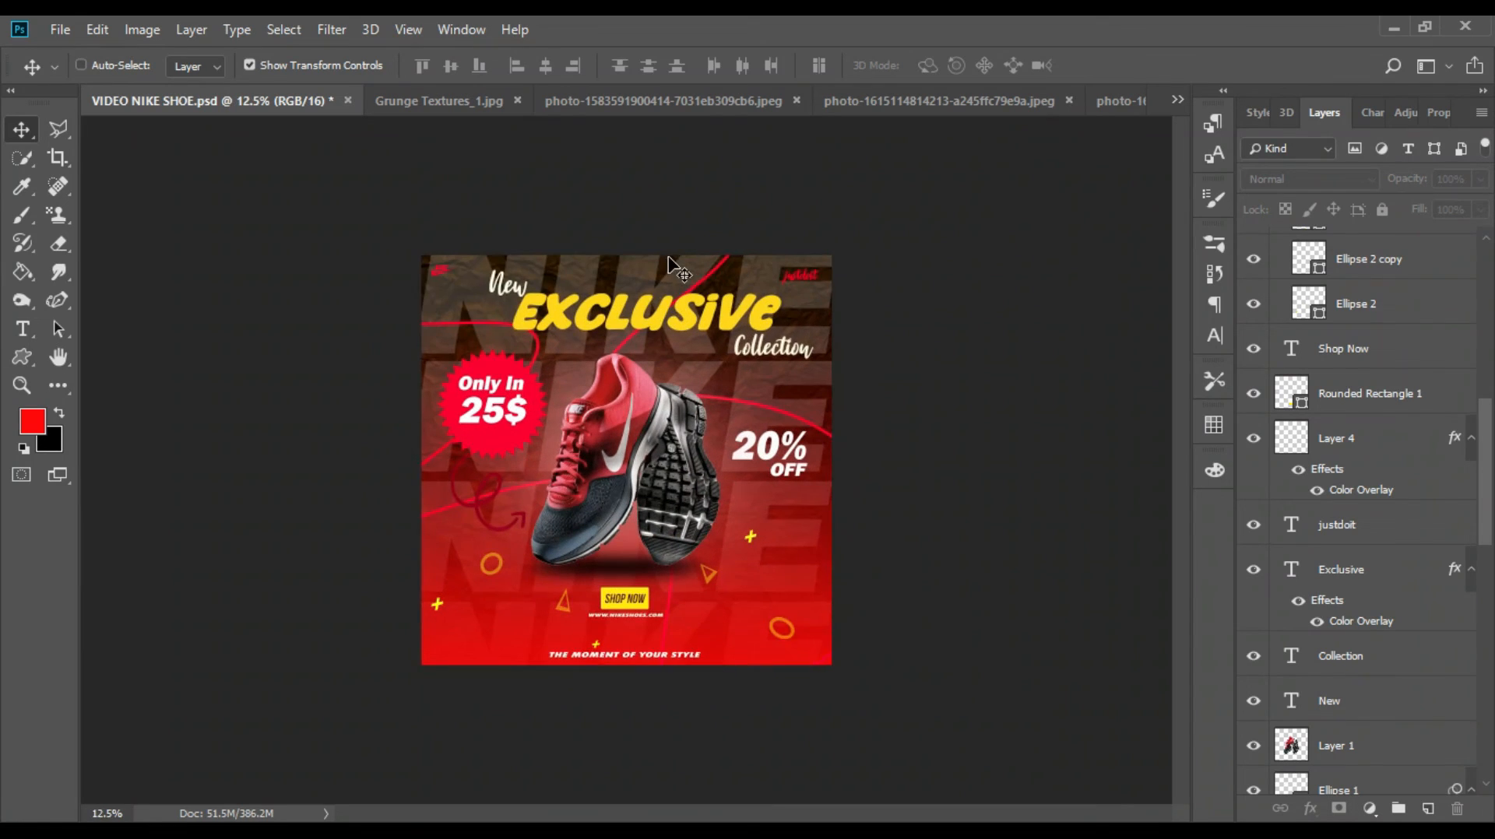
click(668, 265)
click(1214, 336)
click(1083, 271)
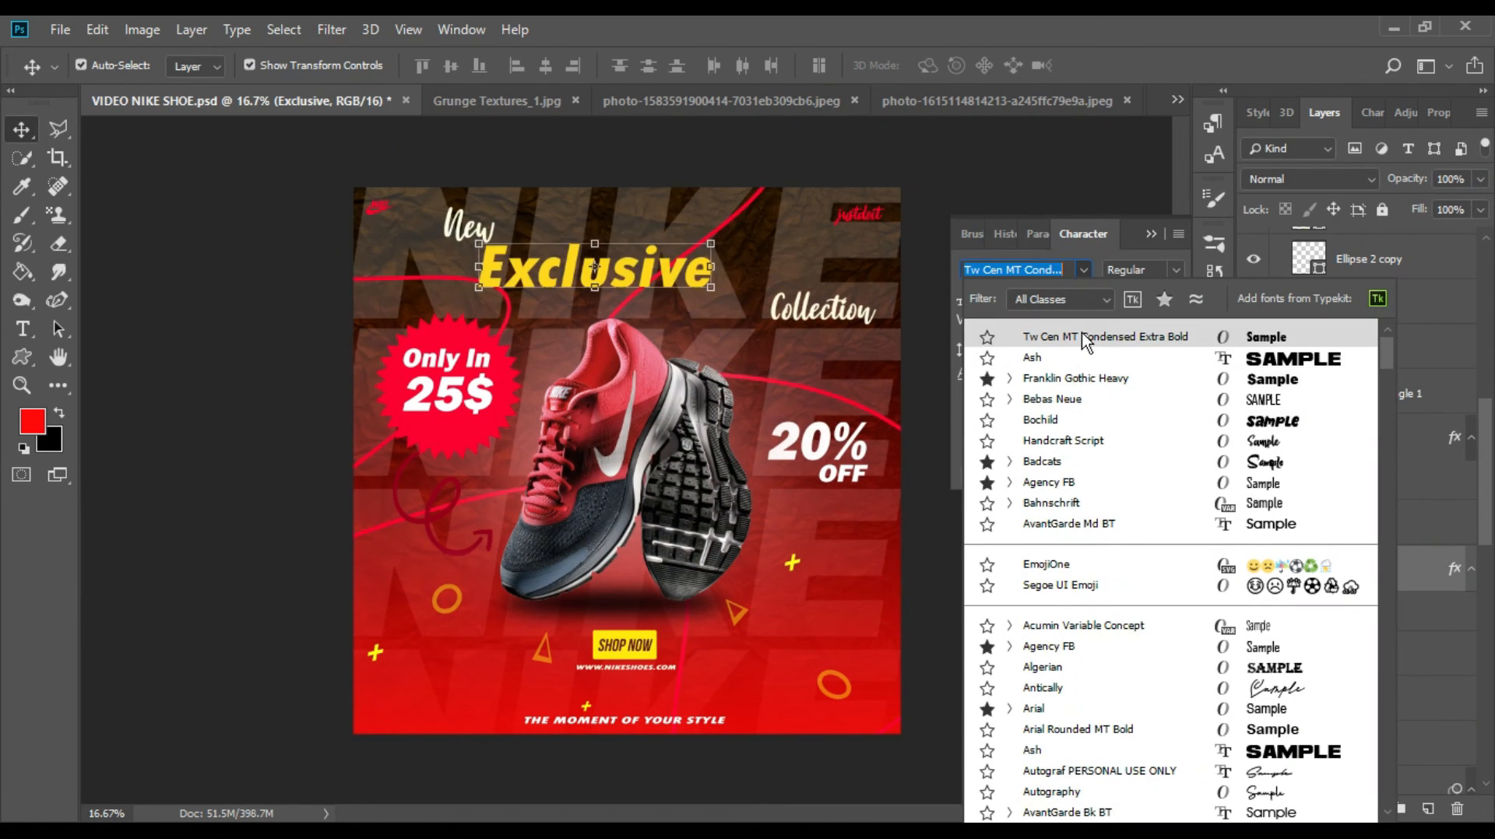
click(1122, 379)
click(1214, 336)
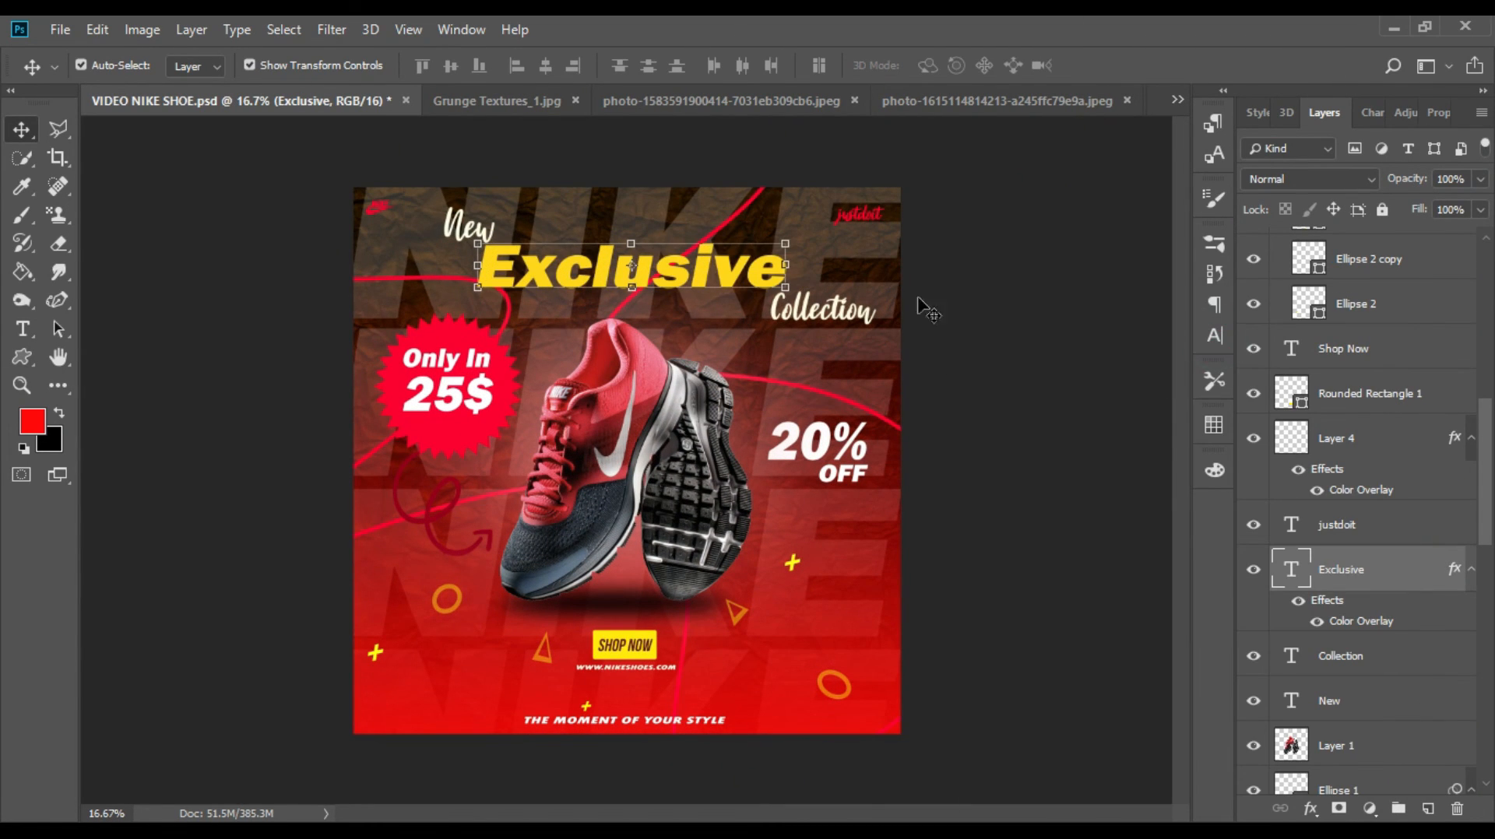
Step: Scale the "Exclusive" headline up to about 112% and nudge it into place between "New" and "Collection"
drag(792, 237, 827, 233)
key(Left)
key(Left)
key(Down)
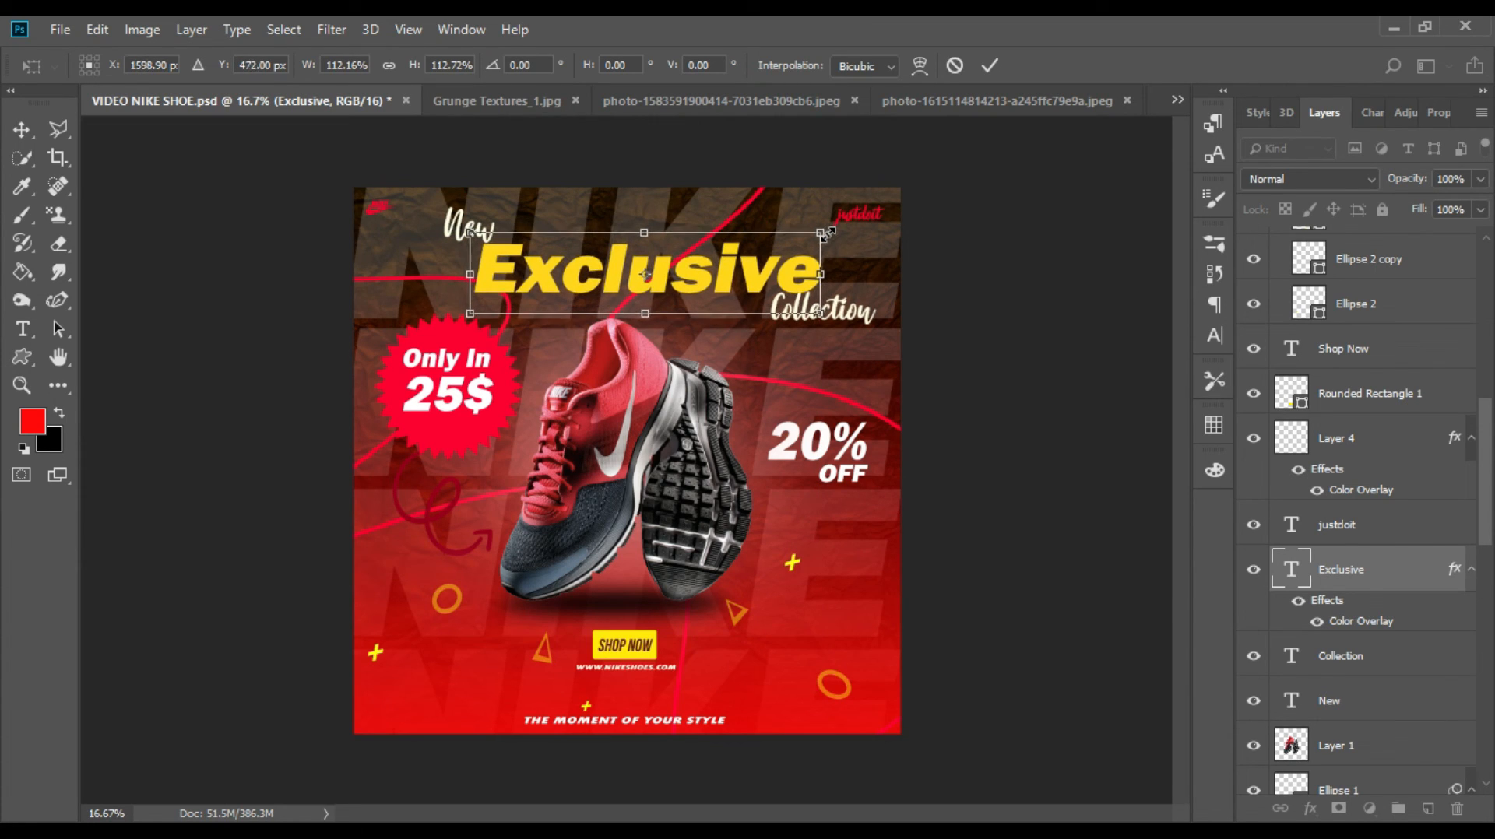
key(Up)
key(Left)
key(Return)
click(959, 322)
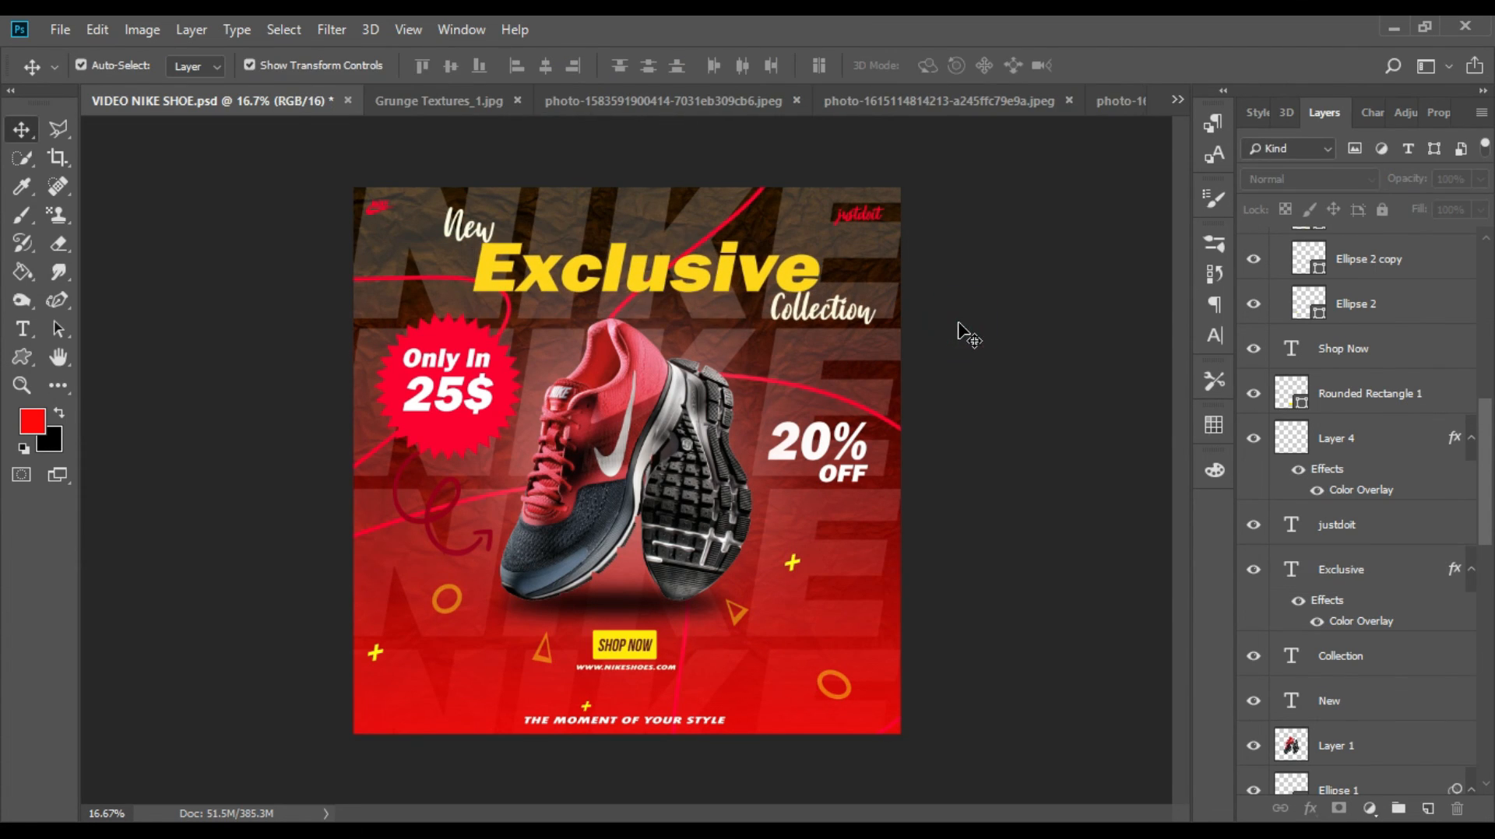
Step: Try to shift the "New" and "Collection" texts to the left without the "Exclusive" text
click(492, 234)
key(Return)
click(471, 232)
shift+click(510, 268)
shift+click(823, 313)
key(Escape)
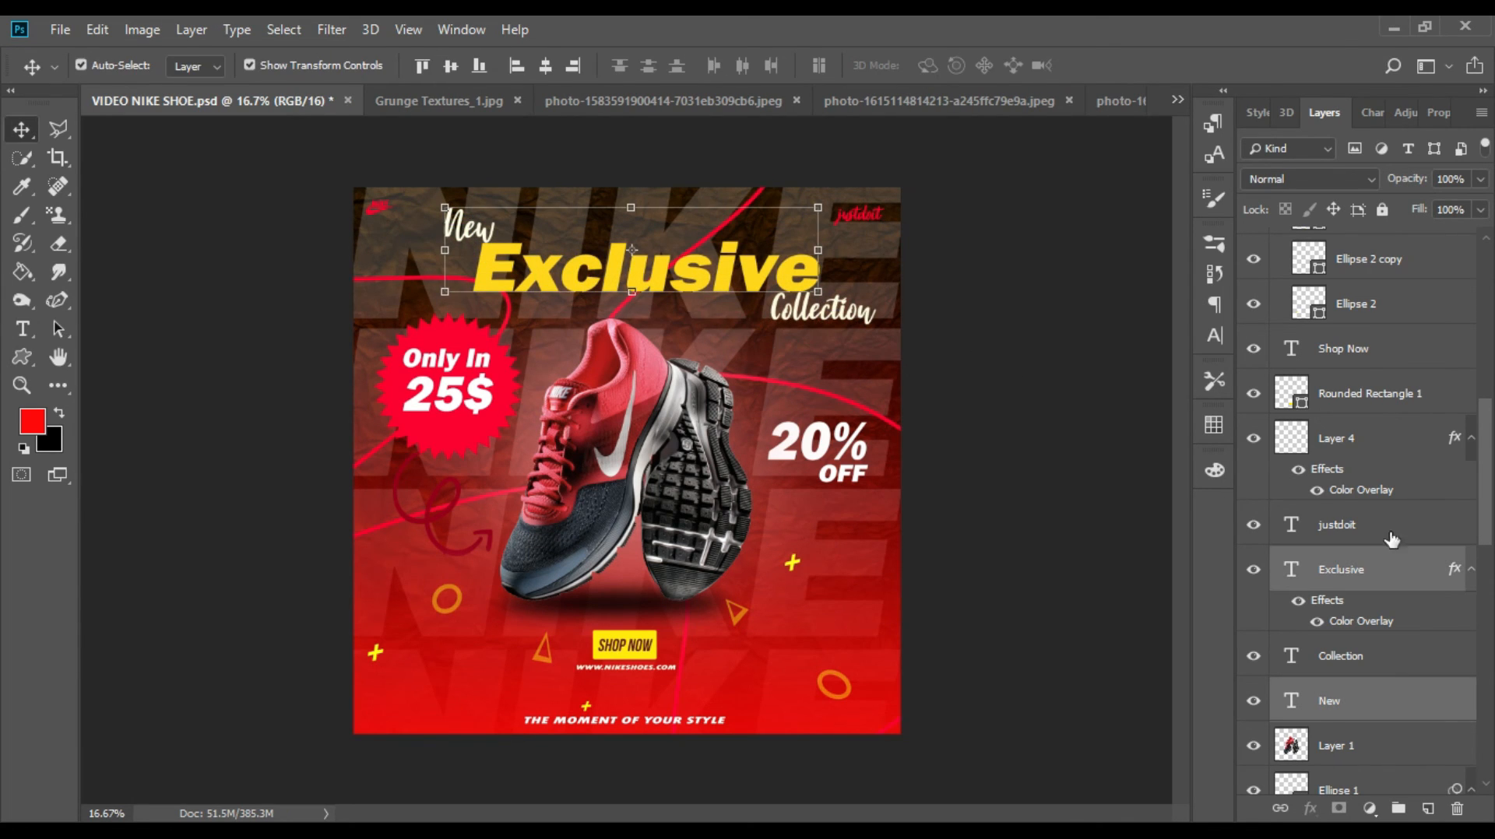
shift+click(1350, 658)
key(shift+Left)
key(shift+Left)
key(shift+Left)
key(shift+Left)
key(shift+Left)
key(shift+Left)
key(shift+Left)
key(shift+Left)
key(shift+Left)
key(shift+Left)
key(shift+Left)
key(shift+Right)
key(shift+Right)
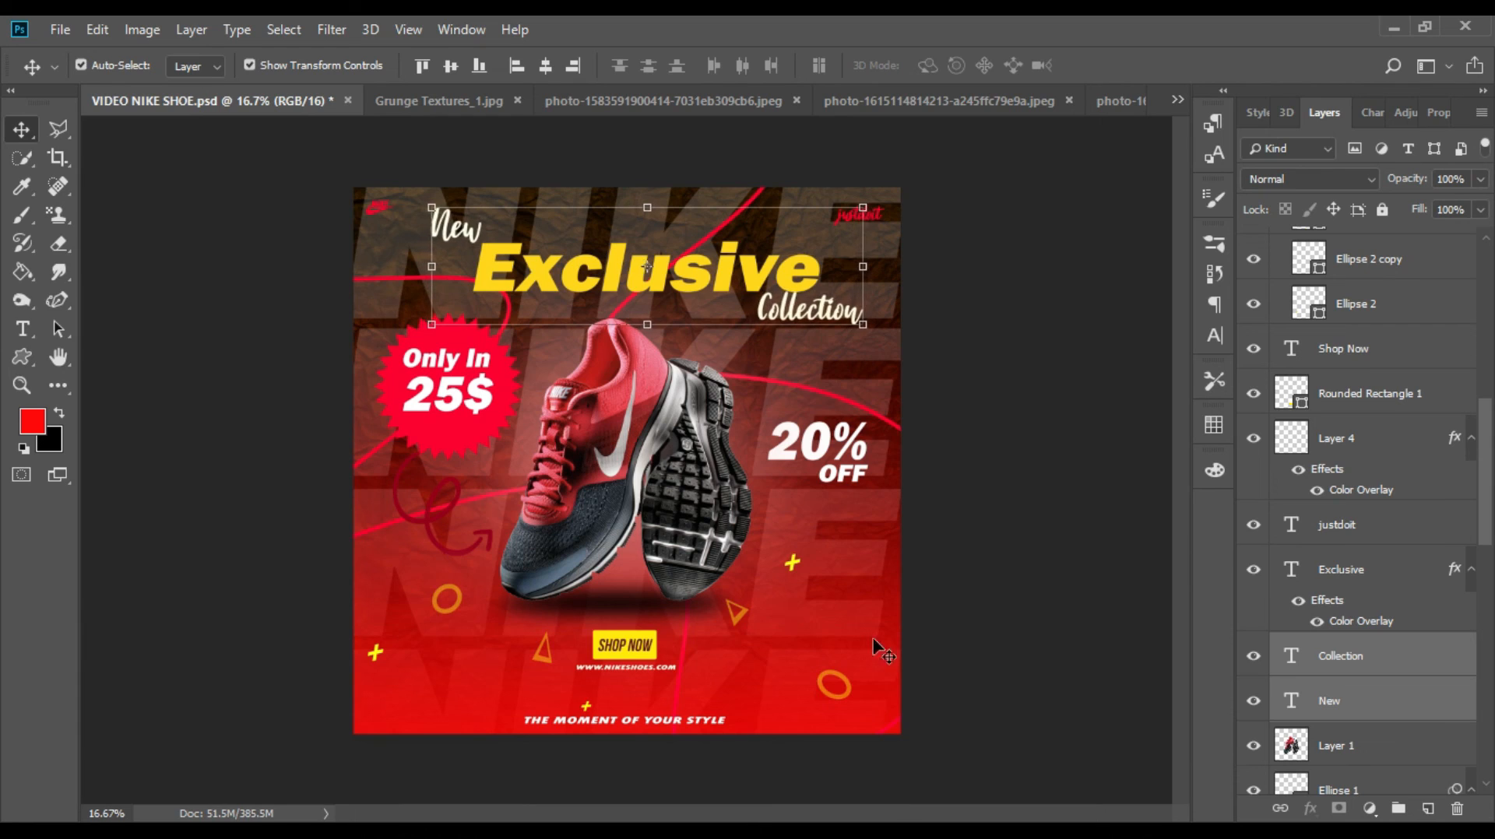
key(ctrl+z)
Step: Move the "New", "Exclusive" and "Collection" texts together slightly to the left
ctrl+click(1368, 570)
key(shift+Left)
key(shift+Left)
key(shift+Left)
key(shift+Left)
key(shift+Left)
key(shift+Left)
key(shift+Left)
key(shift+Left)
key(shift+Left)
key(shift+Left)
key(shift+Left)
key(shift+Left)
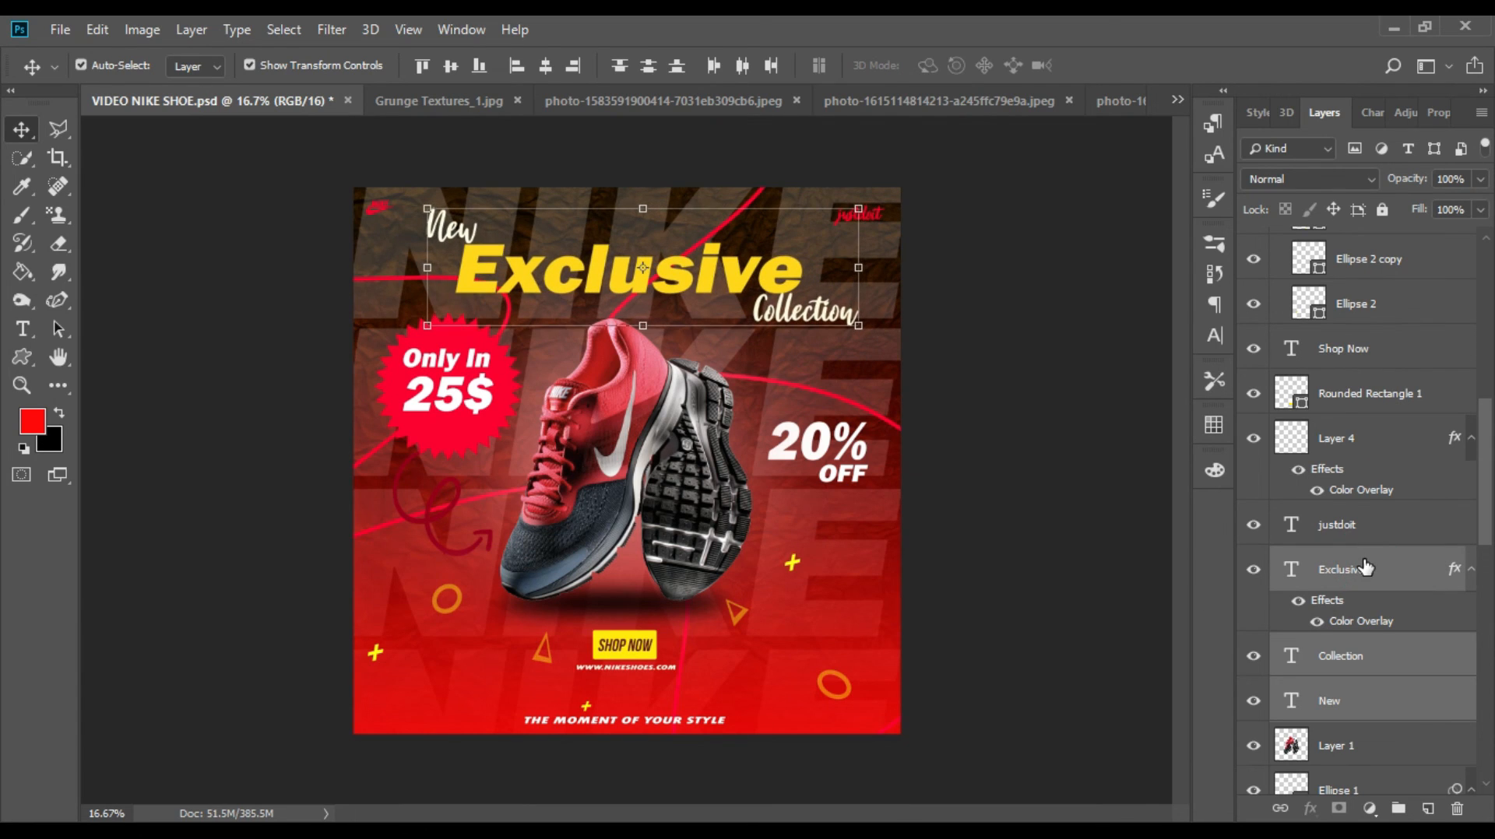
click(1048, 372)
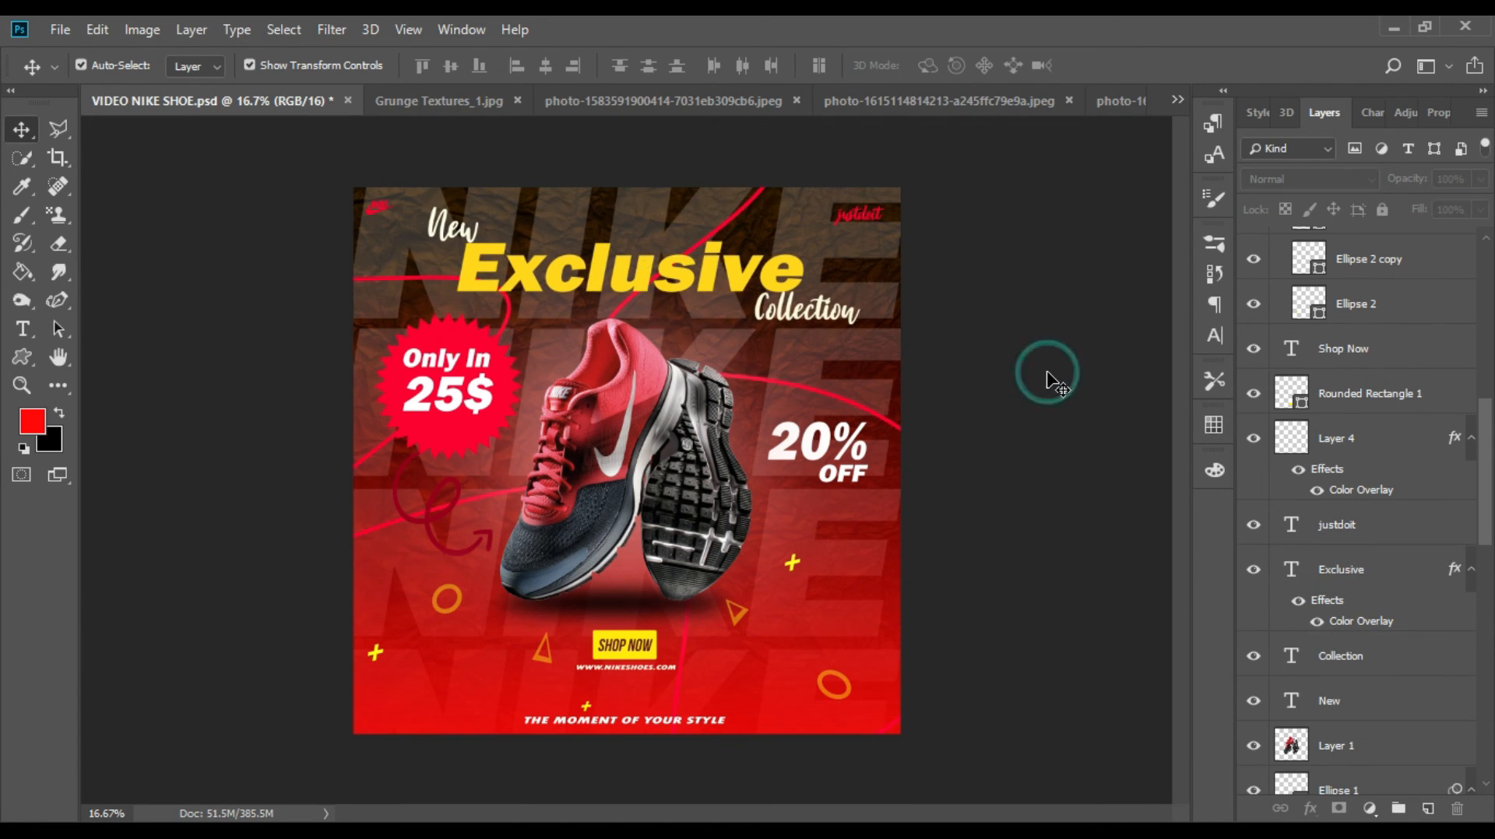
Step: Copy the whole Grunge Textures_1.jpg image and paste it into VIDEO NIKE SHOE.psd as a new layer
click(436, 101)
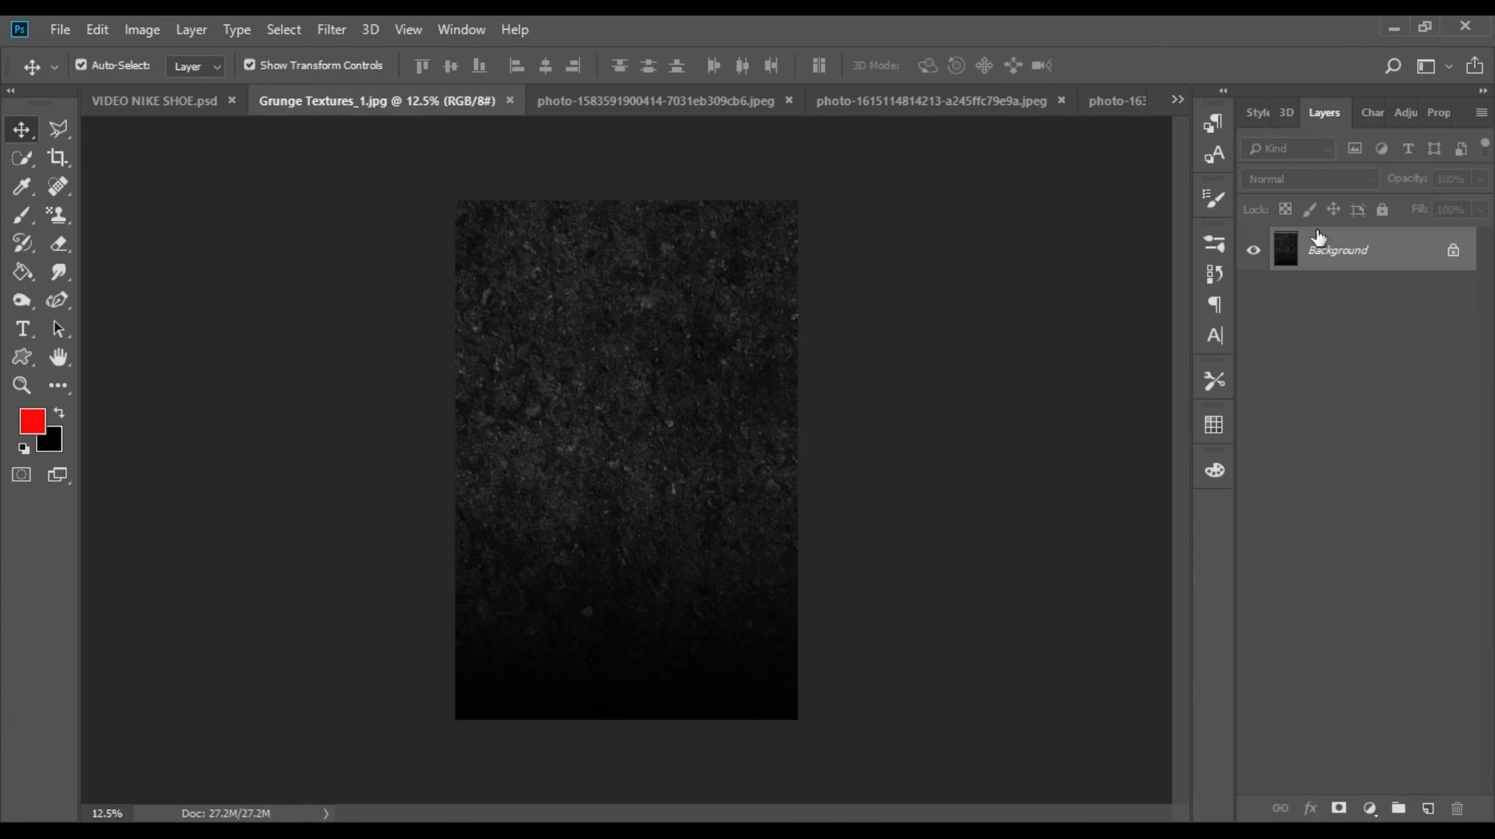
click(1449, 249)
key(ctrl+a)
key(ctrl+c)
click(169, 104)
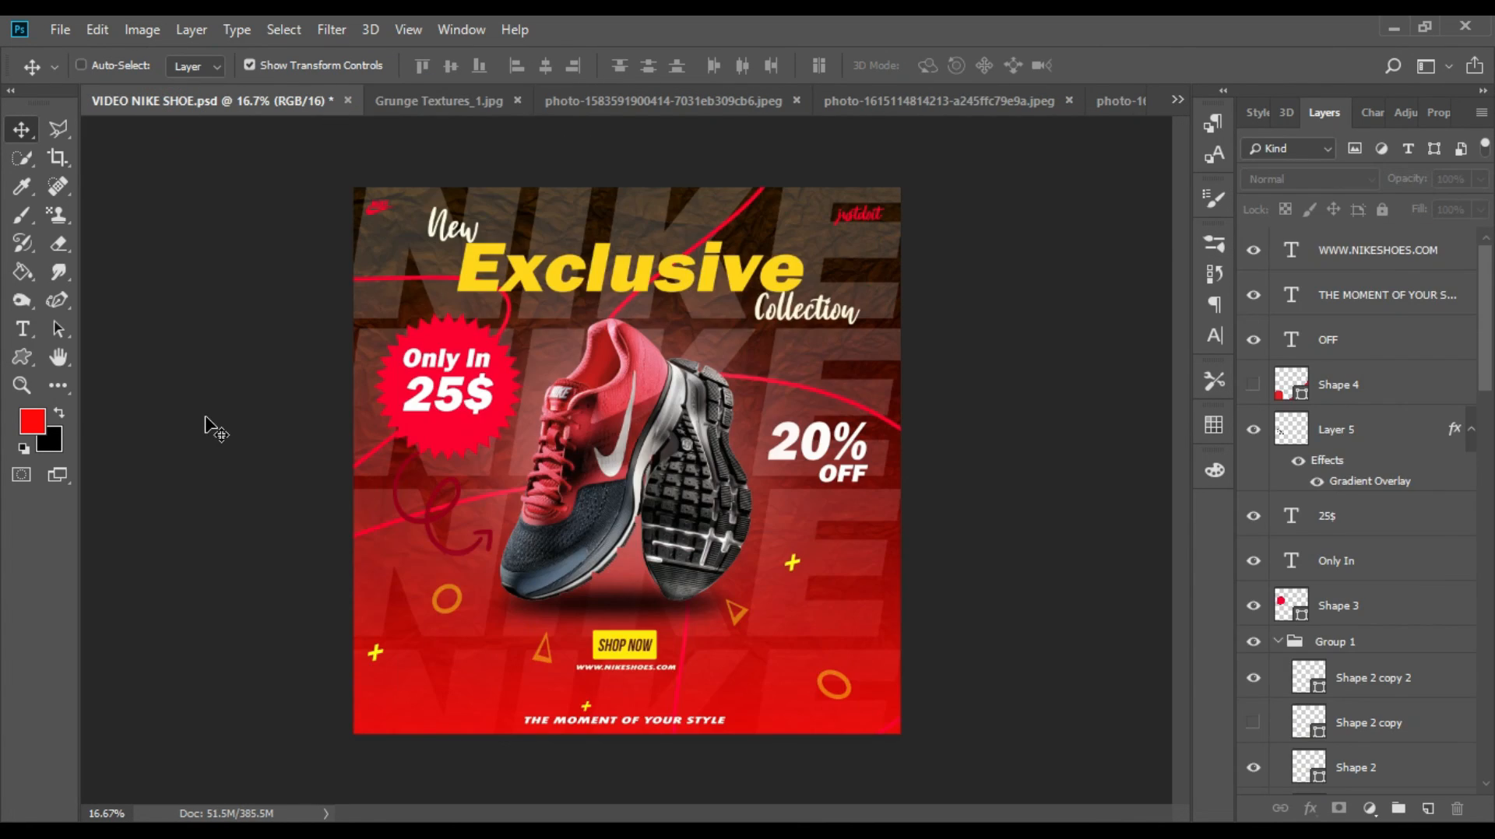
key(ctrl+v)
Step: Reposition the grunge texture and stretch its width to about 135% so it covers the whole poster
key(ctrl+t)
drag(464, 462, 378, 410)
drag(768, 483, 935, 489)
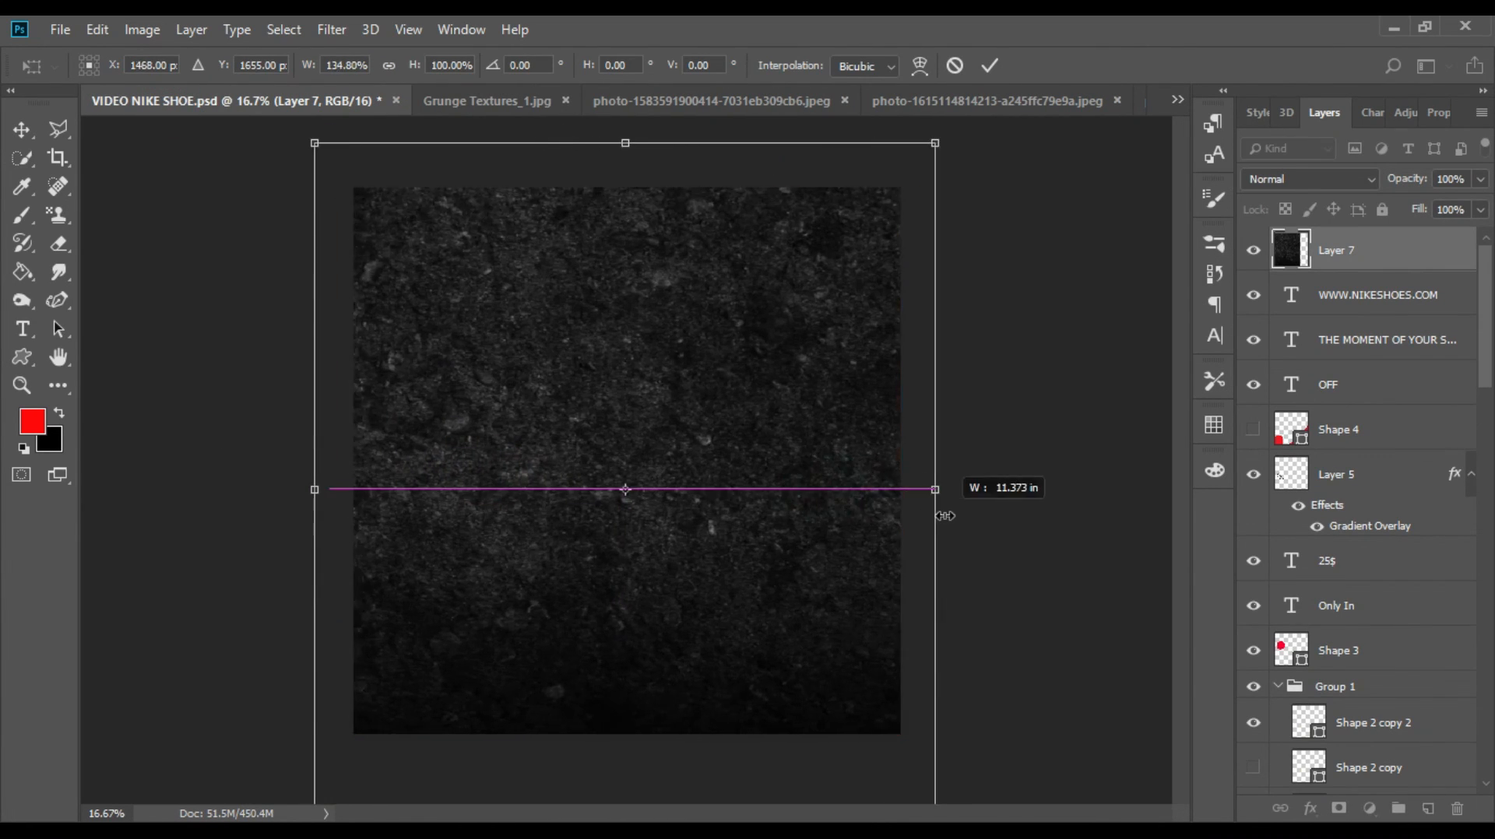
key(Return)
Step: Set the grunge texture layer's blend mode to Lighten and move it below Group 2, directly above Layer 6
click(1298, 187)
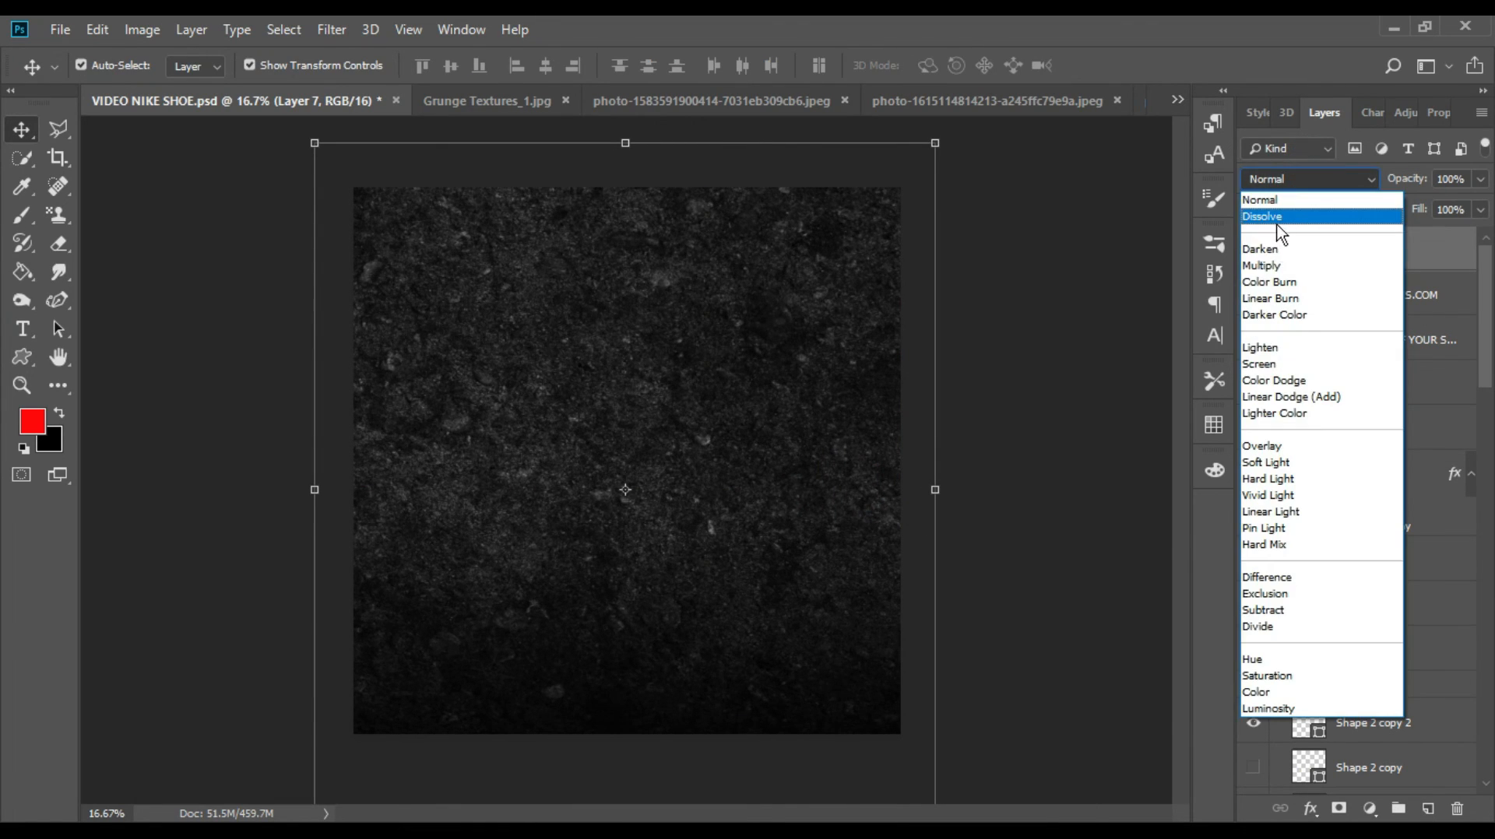
click(1271, 251)
key(Down)
key(Down)
key(Down)
key(Down)
key(Down)
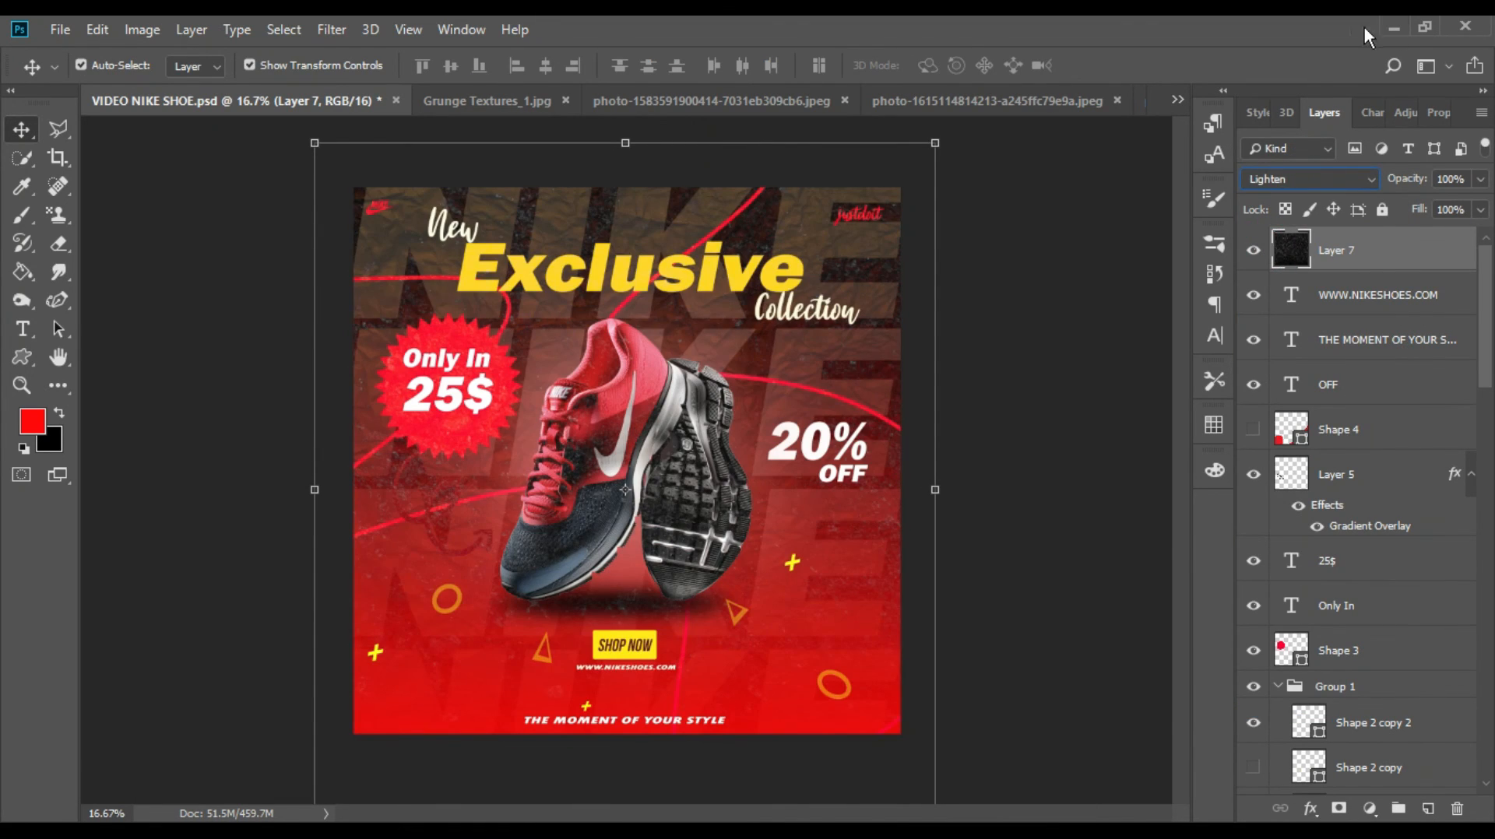
drag(1282, 274, 1298, 677)
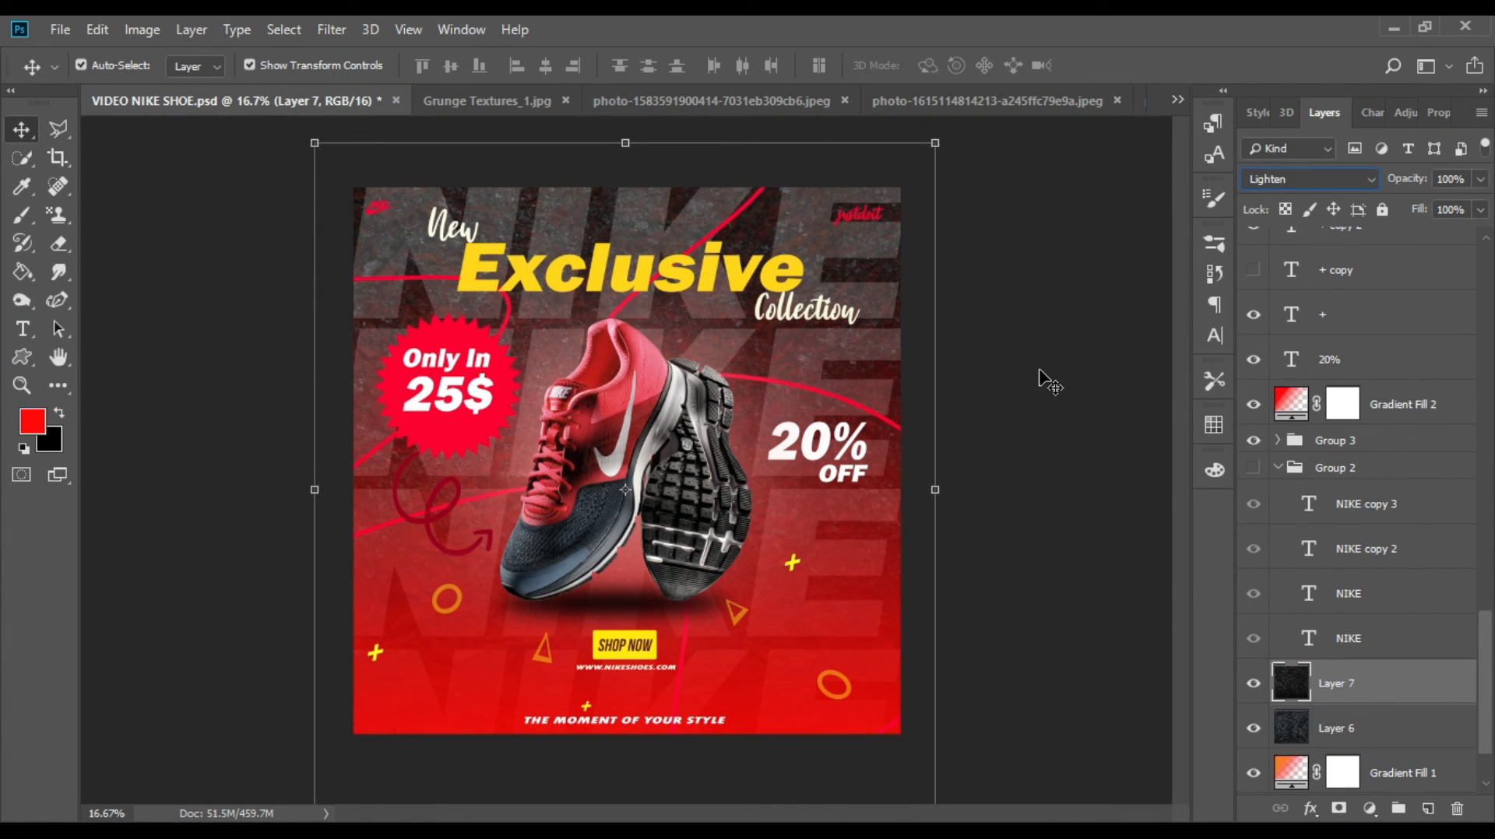
Step: Try the Linear Burn blend mode on the grunge texture and compare the poster with and without the layer
click(1297, 179)
click(1288, 310)
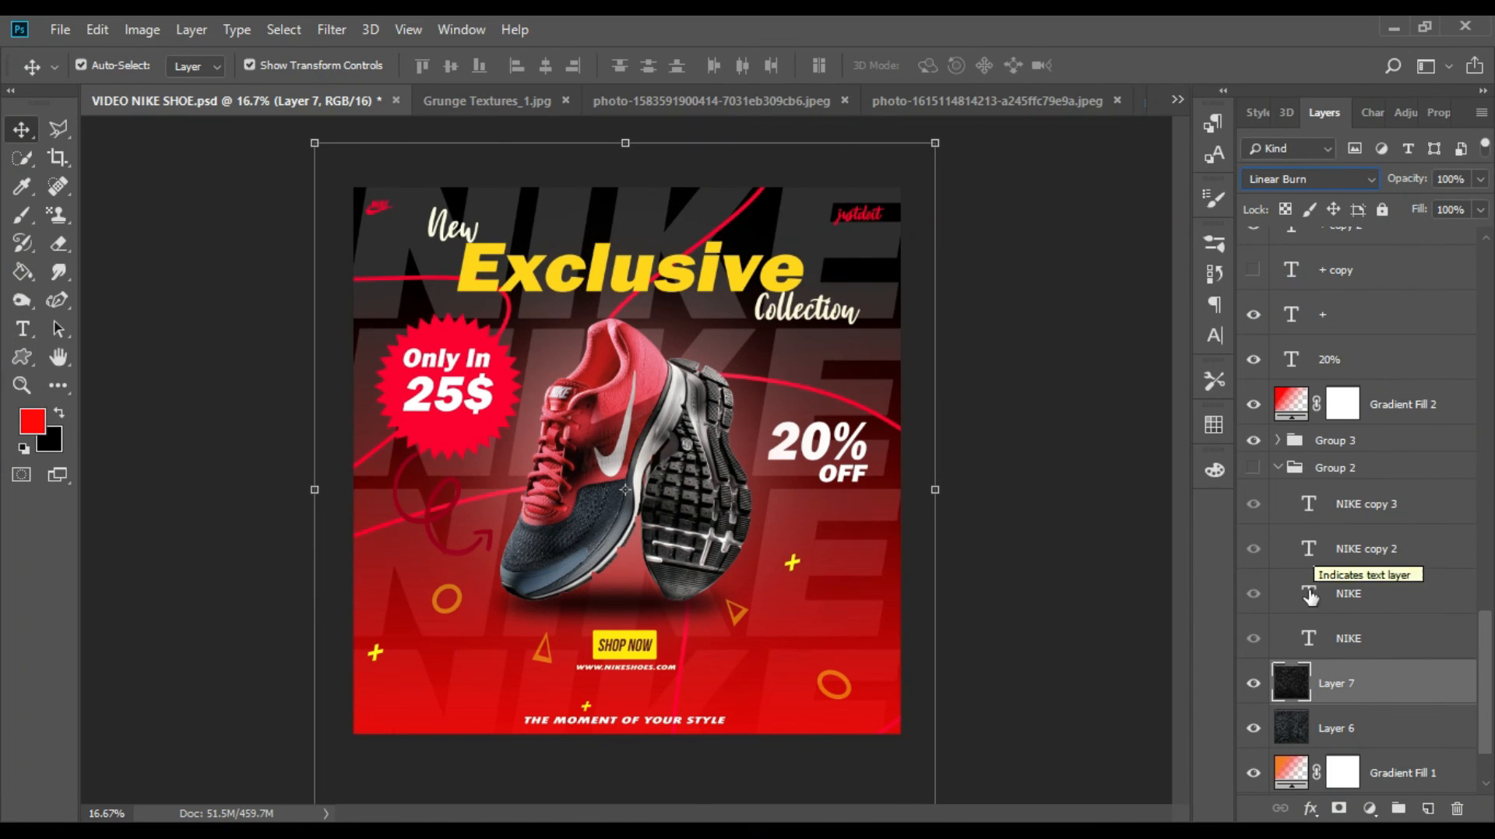
click(1254, 683)
click(1254, 683)
key(ctrl+minus)
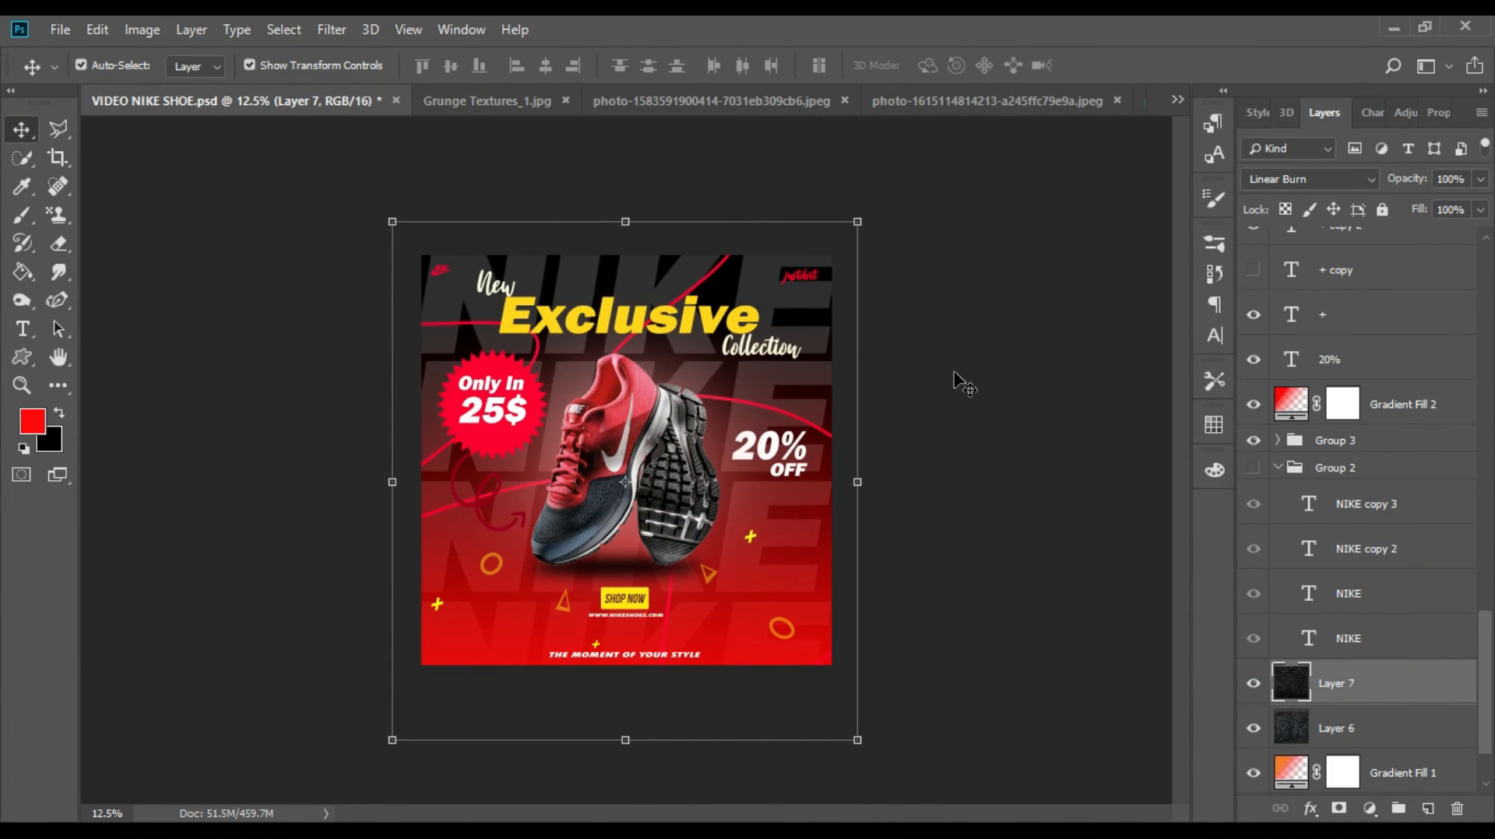
Step: Compare further blend modes such as Soft Light on the grunge texture layer and set it to Lighten
click(1296, 179)
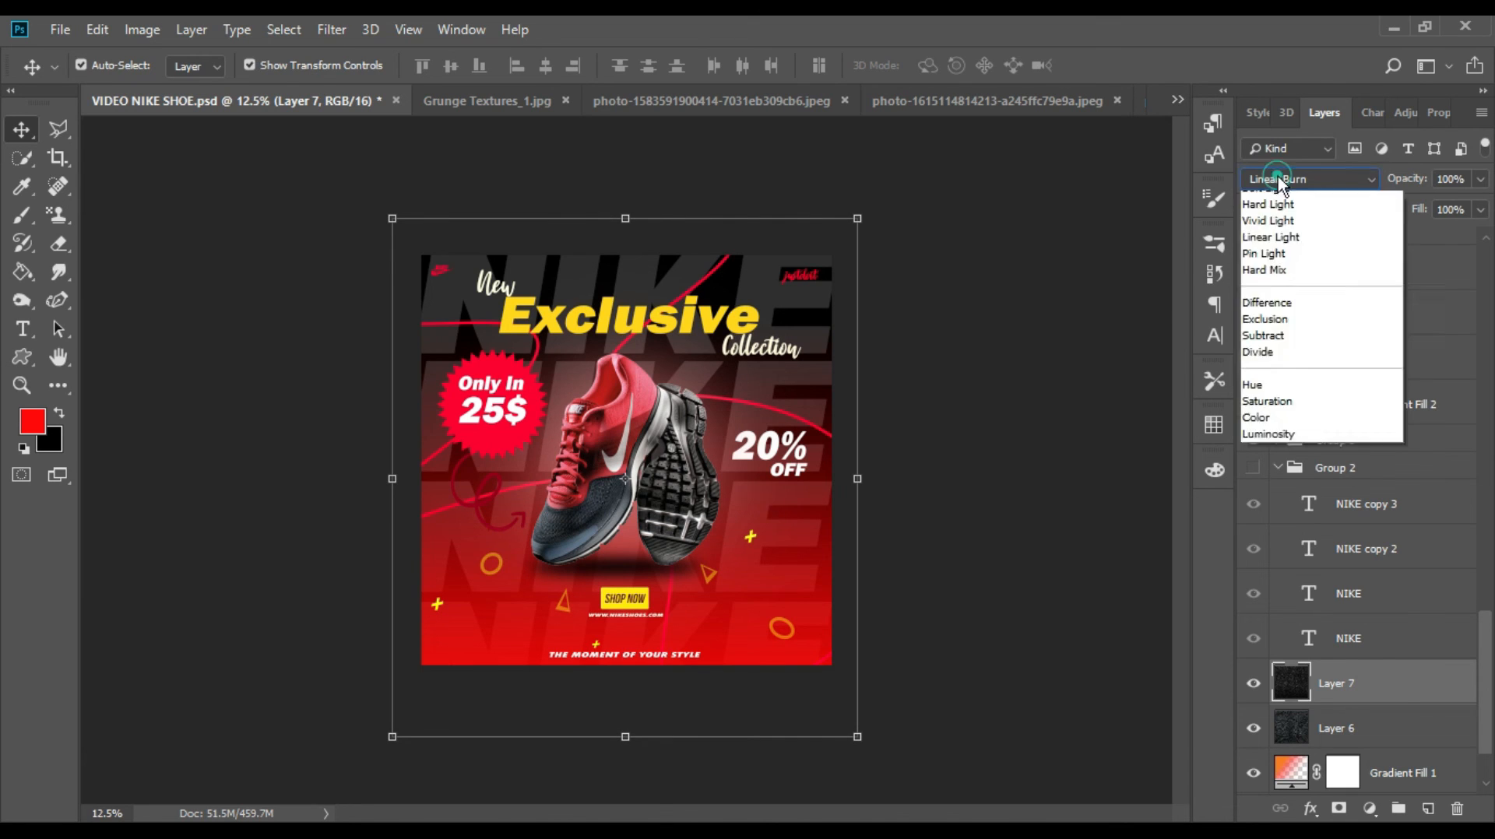
click(1269, 257)
key(Down)
key(Down)
key(Down)
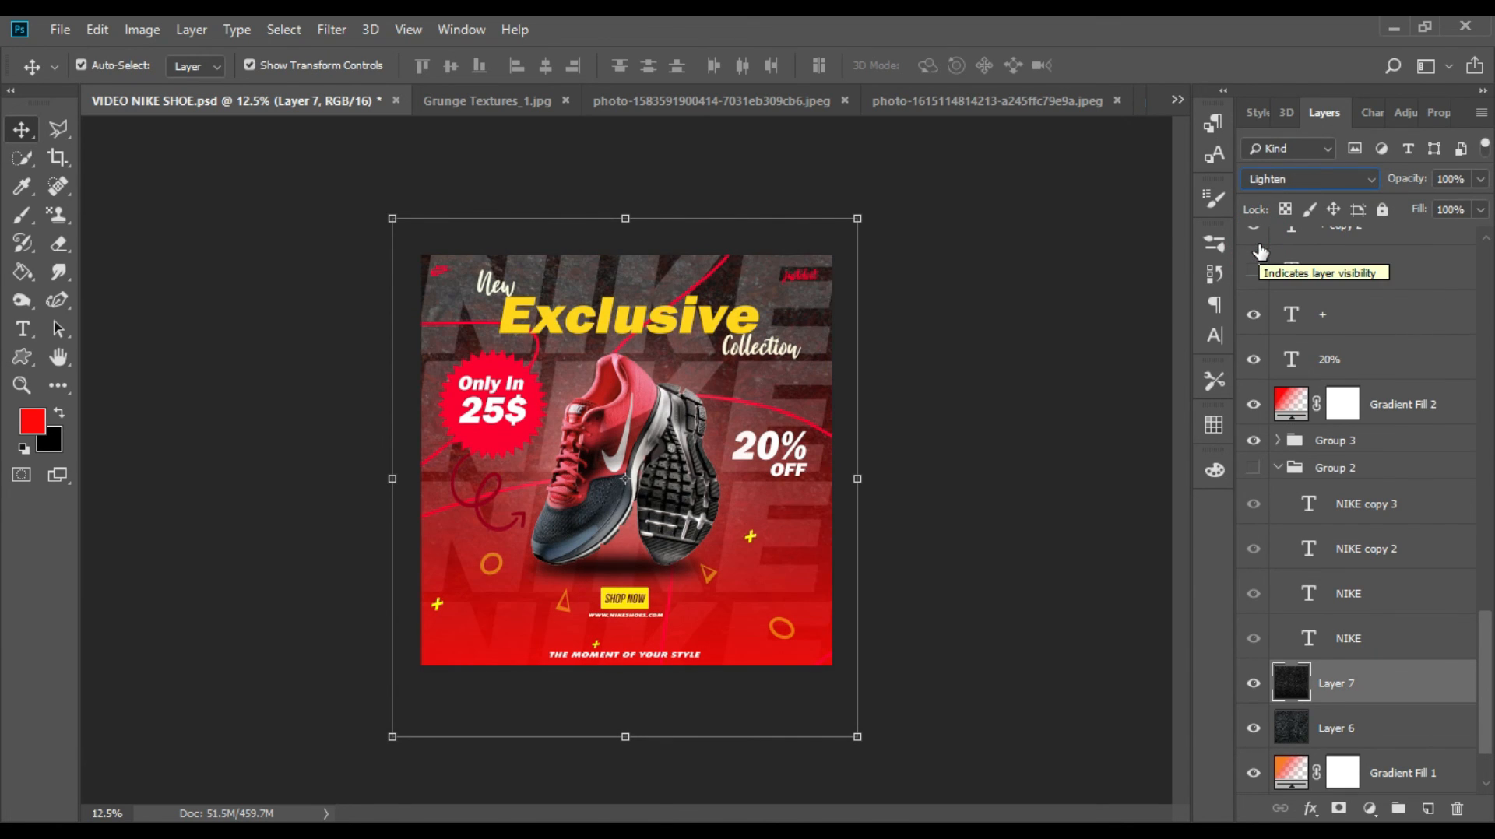
key(Down)
key(Down)
key(Down)
key(Up)
key(Up)
key(Up)
key(Up)
key(Up)
key(Up)
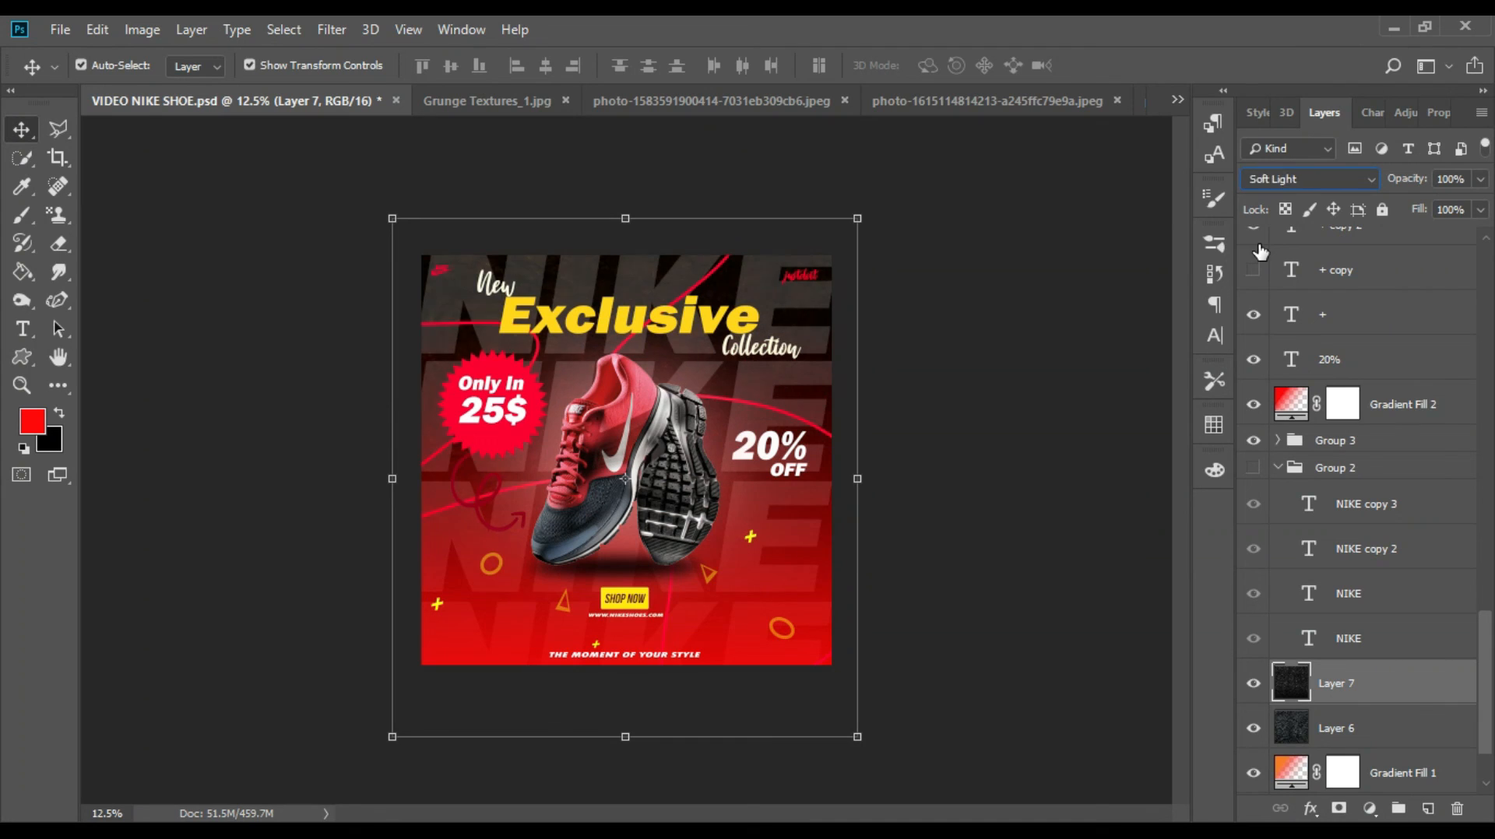
key(Down)
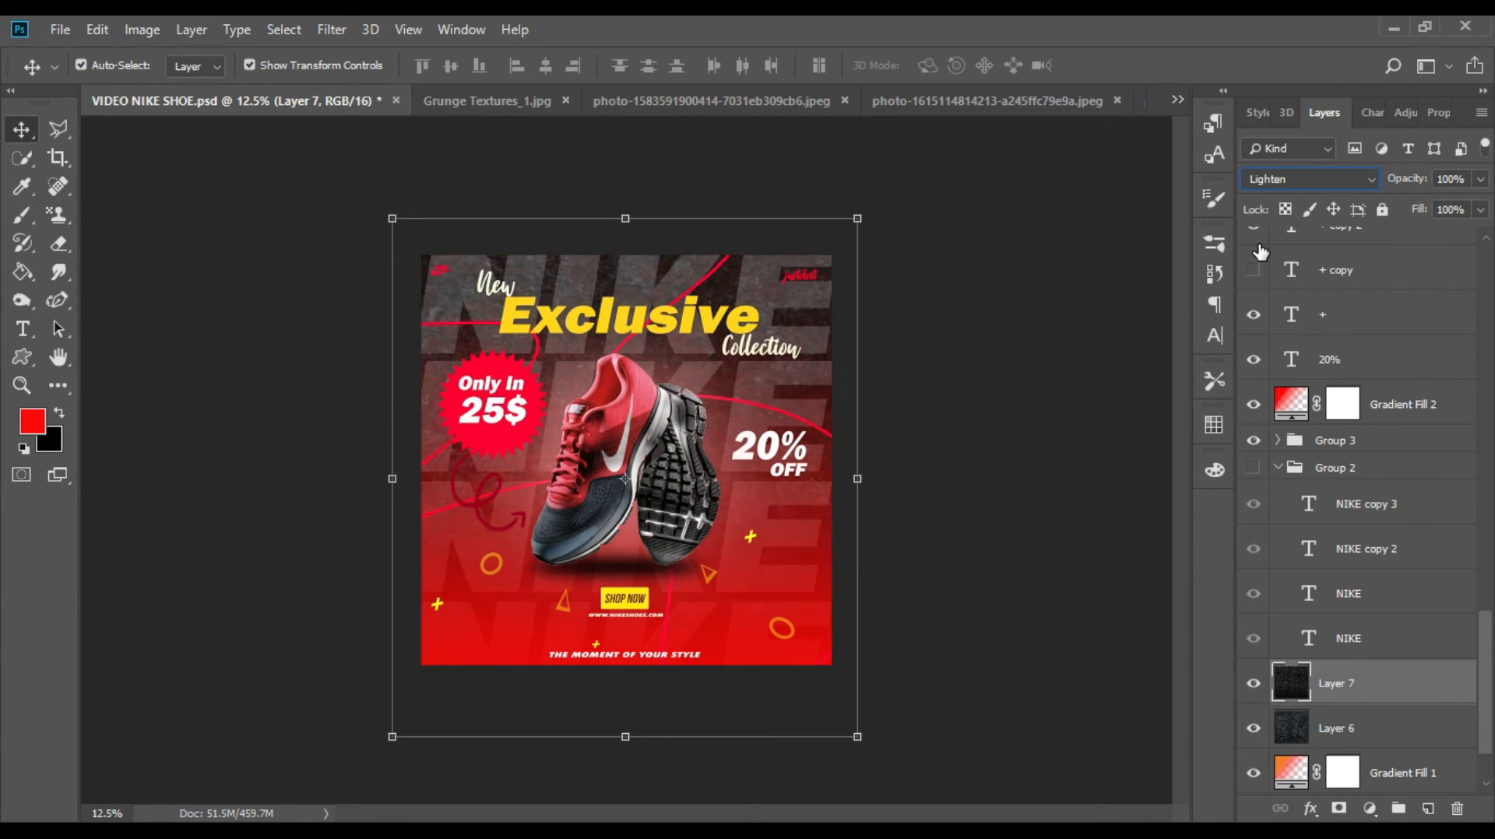
Step: Lower the grunge texture layer's opacity to 20% and compare the poster with and without it
click(1480, 179)
click(1397, 206)
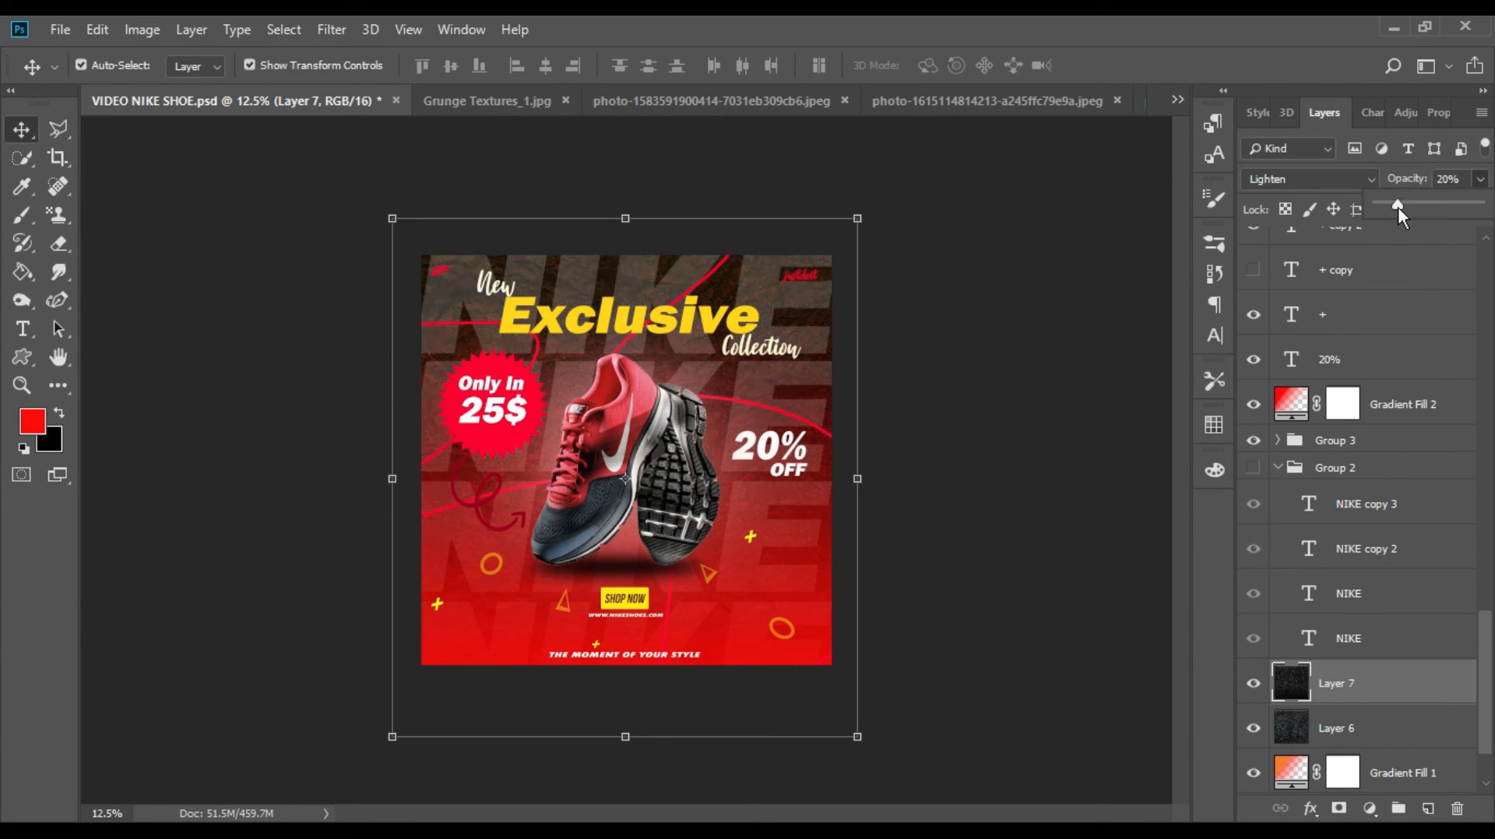
click(1251, 683)
click(1251, 683)
click(997, 439)
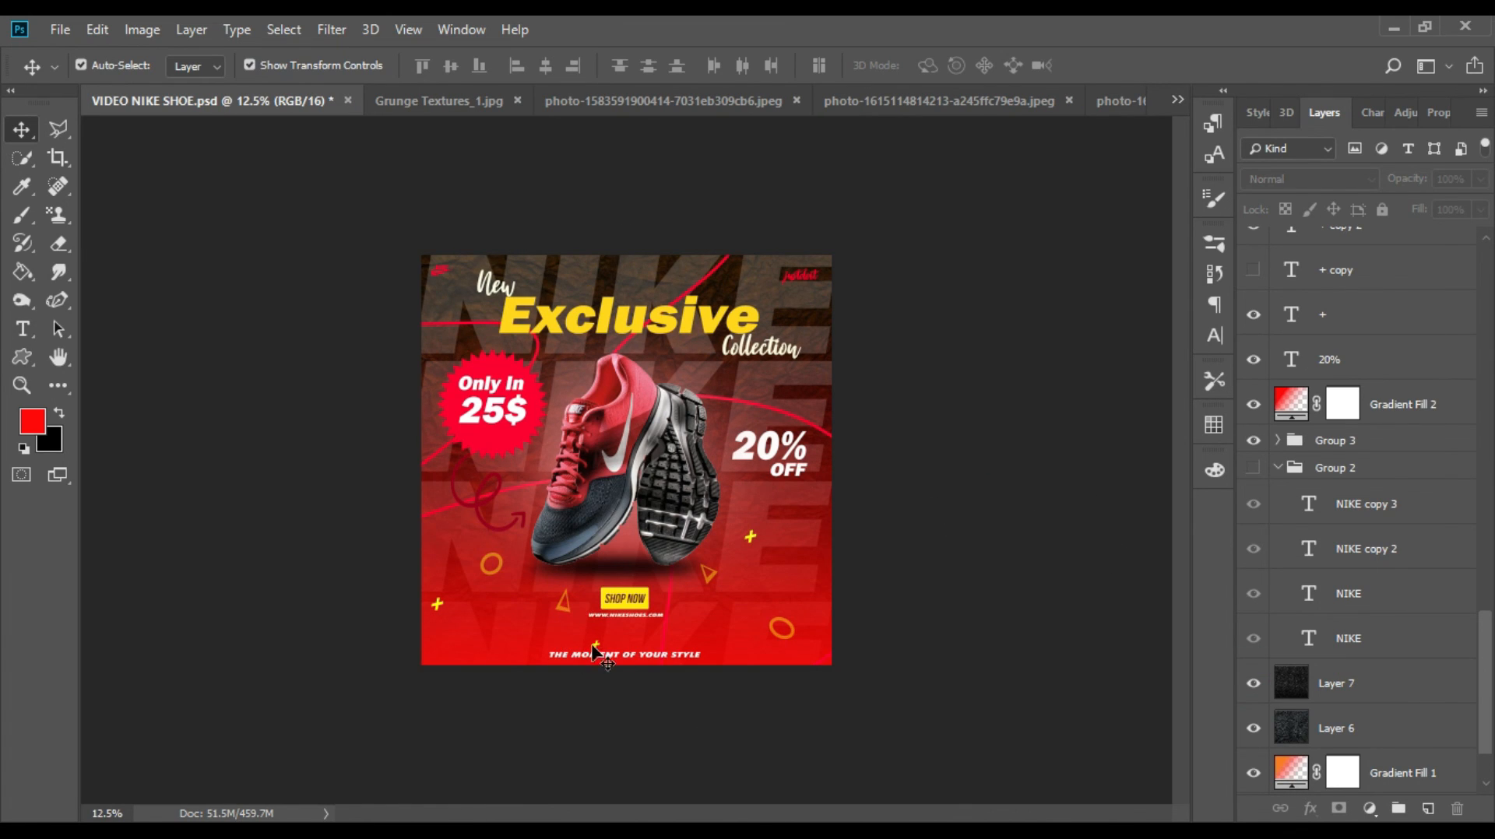
Step: Add a Photo Filter adjustment layer above the website text layer and try Cooling Filter (80) on it
click(623, 615)
click(1375, 815)
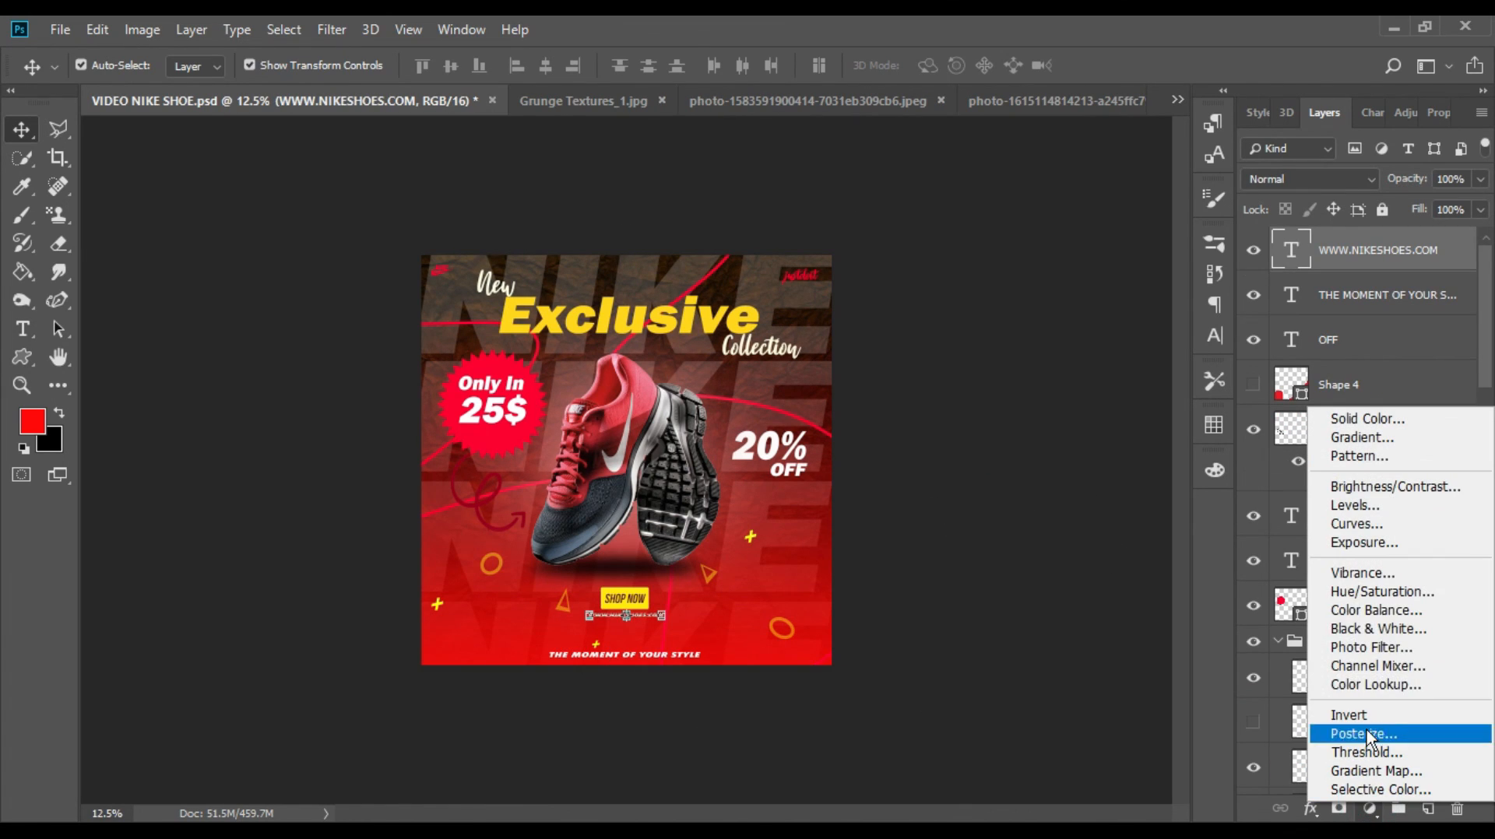
click(1359, 644)
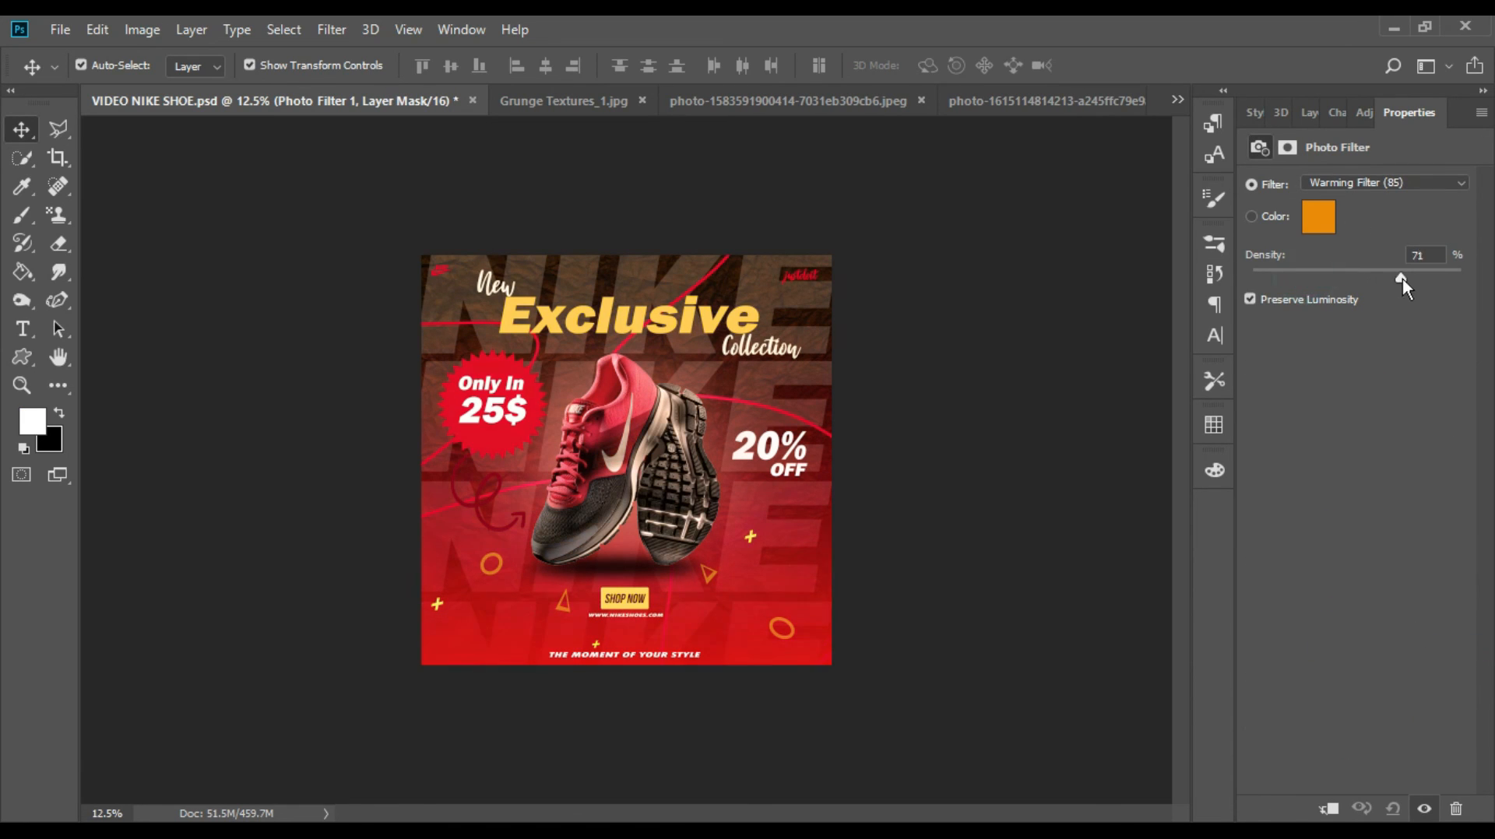
click(1354, 187)
click(1346, 257)
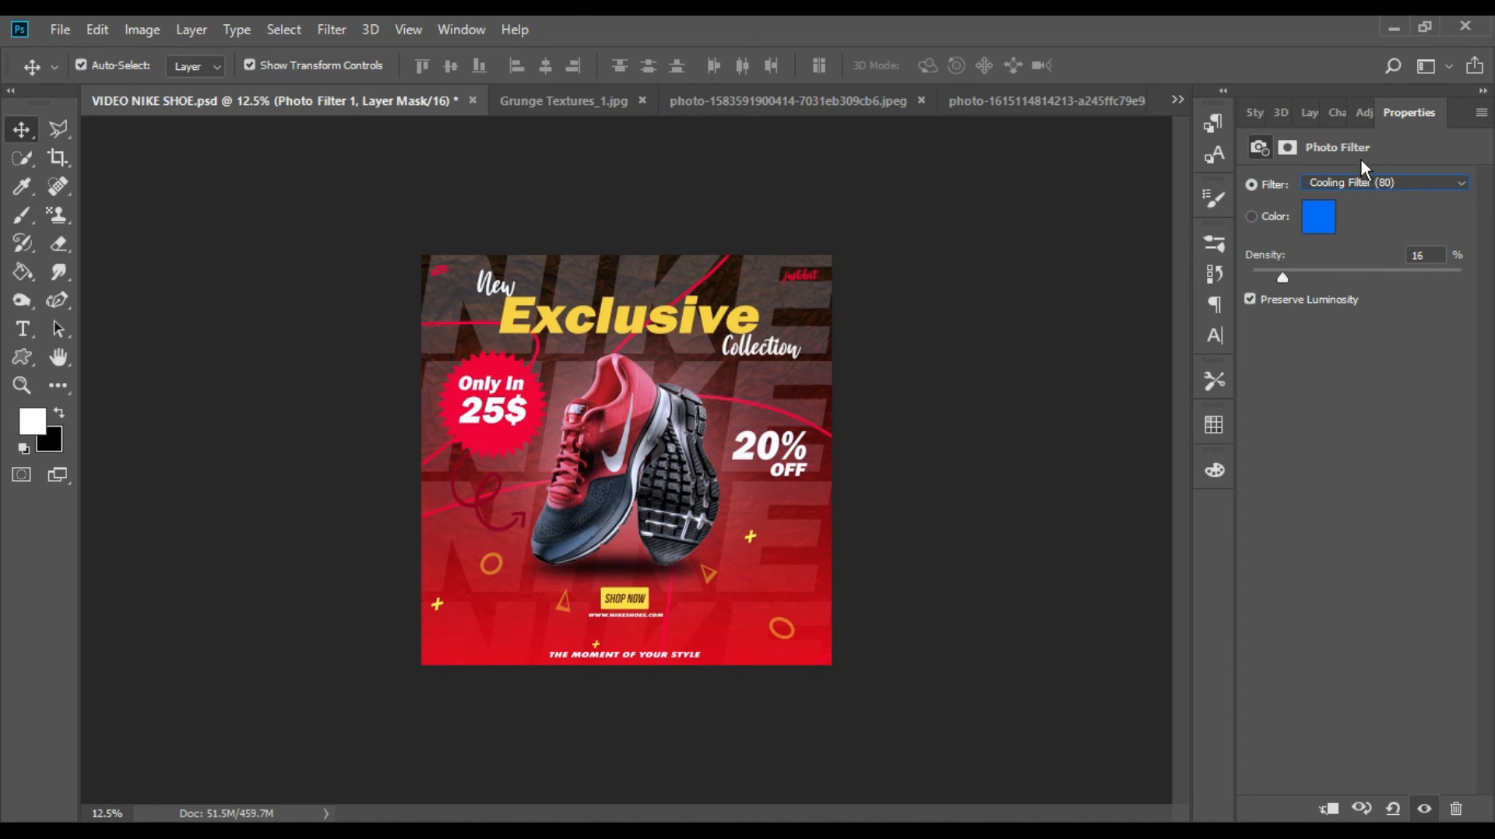
Step: Switch the photo filter to a warming filter and raise its density
click(1368, 183)
click(1345, 220)
drag(1282, 278, 1330, 282)
Step: Compare the poster with and without the Photo Filter adjustment, leaving the layer visible
click(1297, 112)
click(1252, 251)
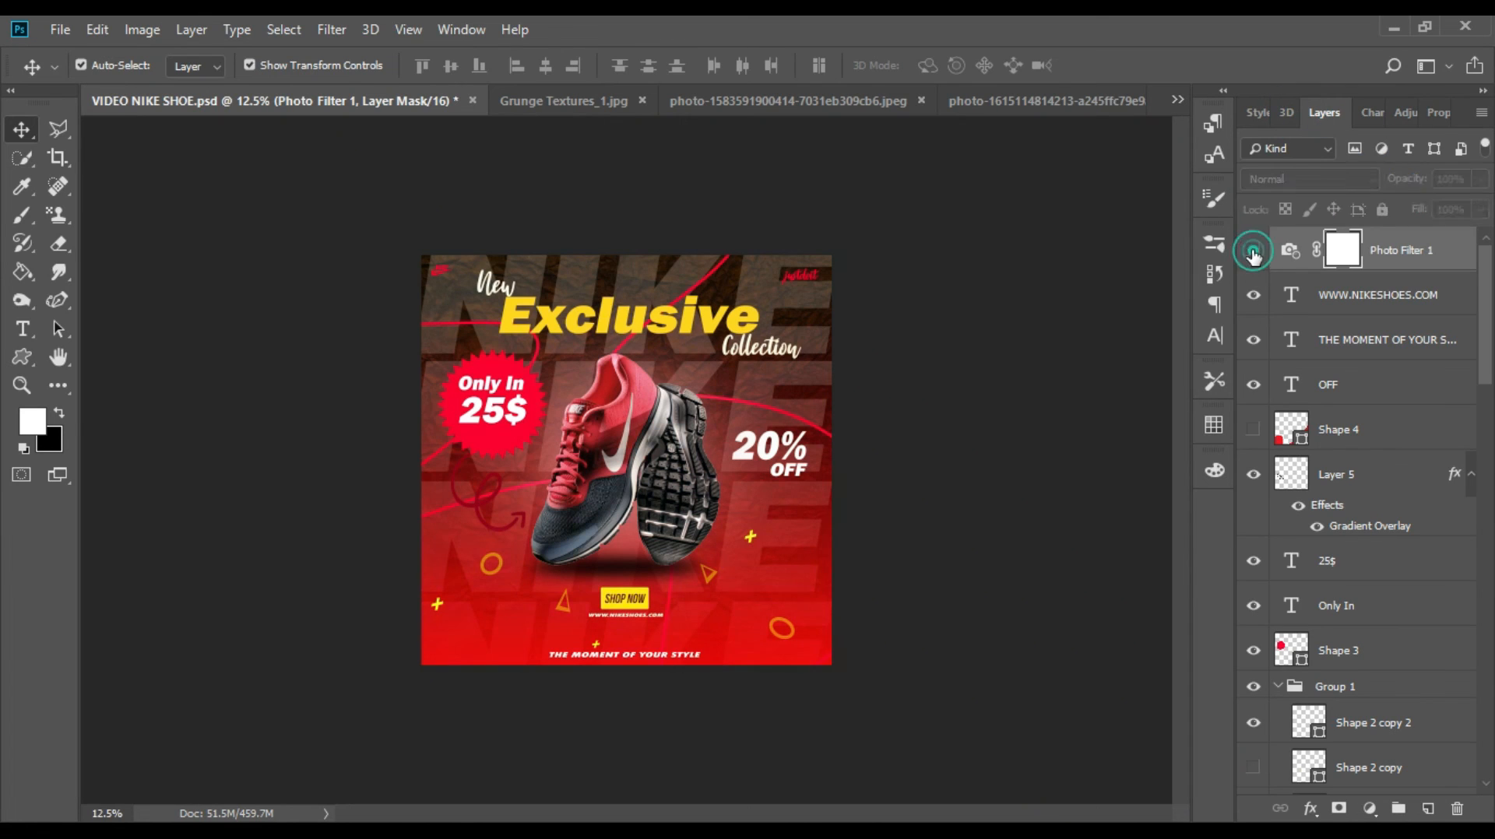
click(1253, 251)
click(1253, 251)
click(1253, 251)
click(1253, 250)
click(1253, 251)
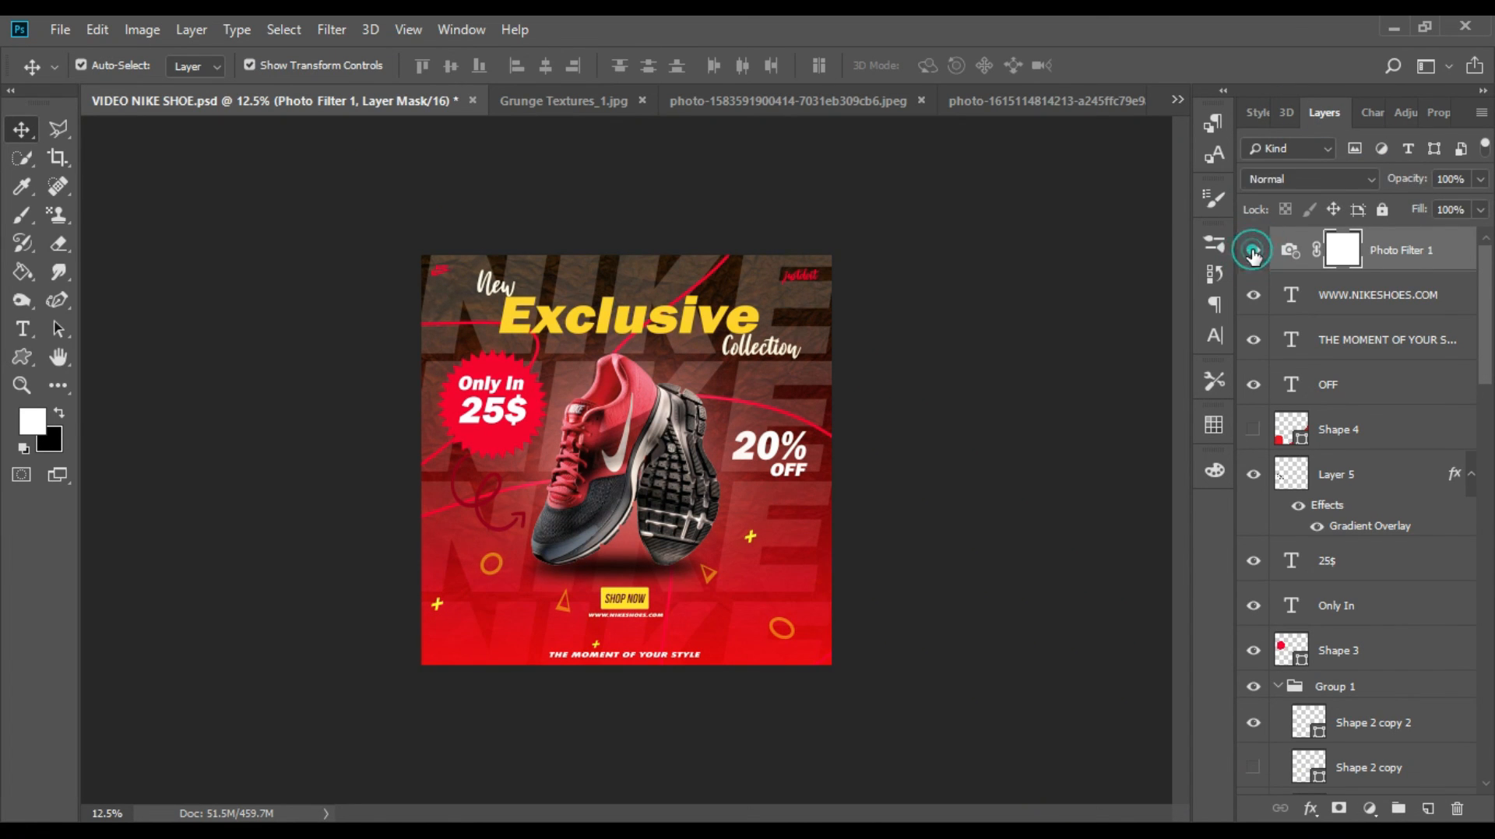
click(964, 255)
key(ctrl+plus)
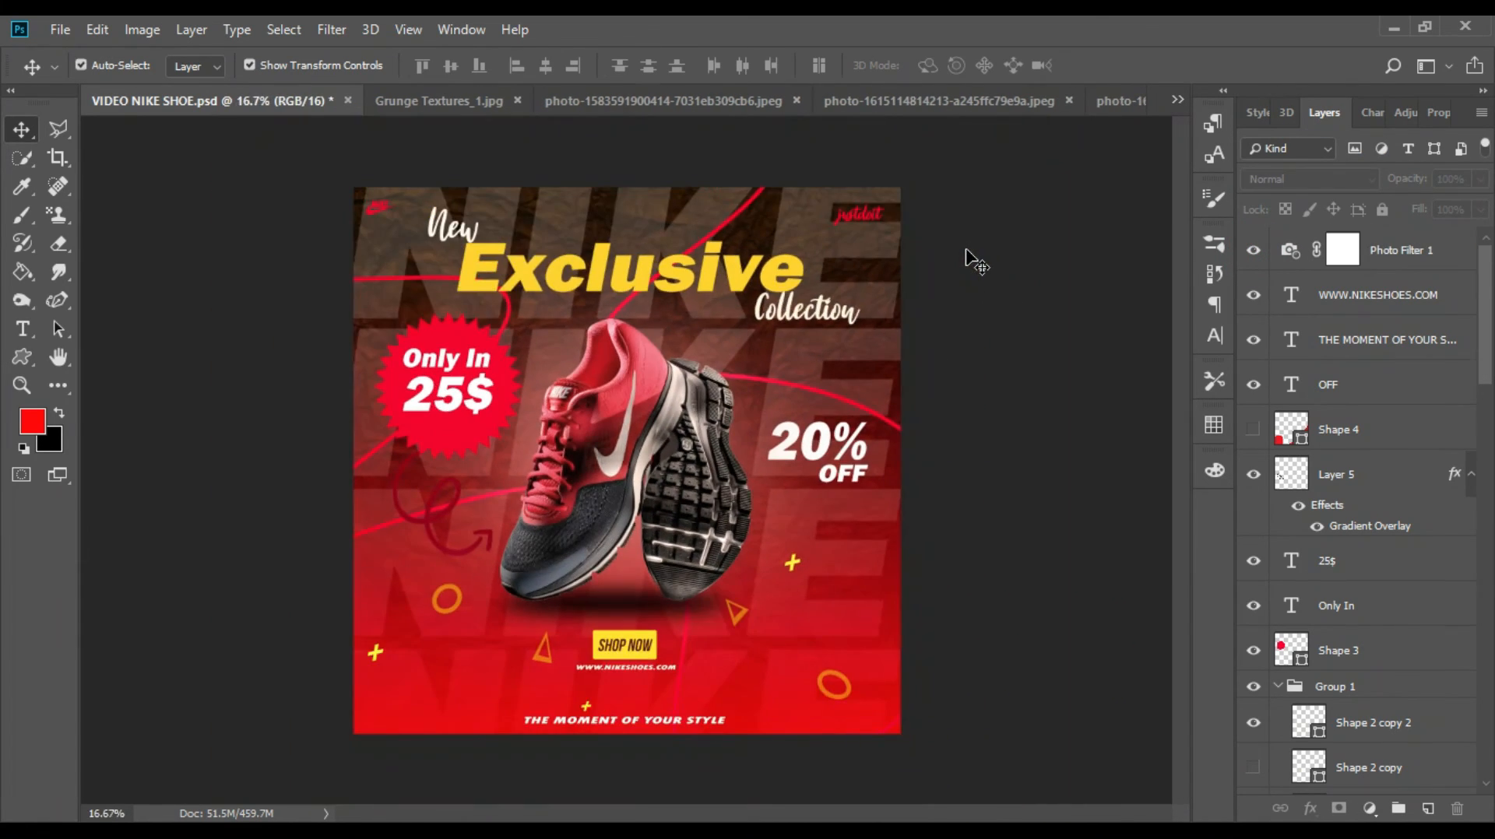